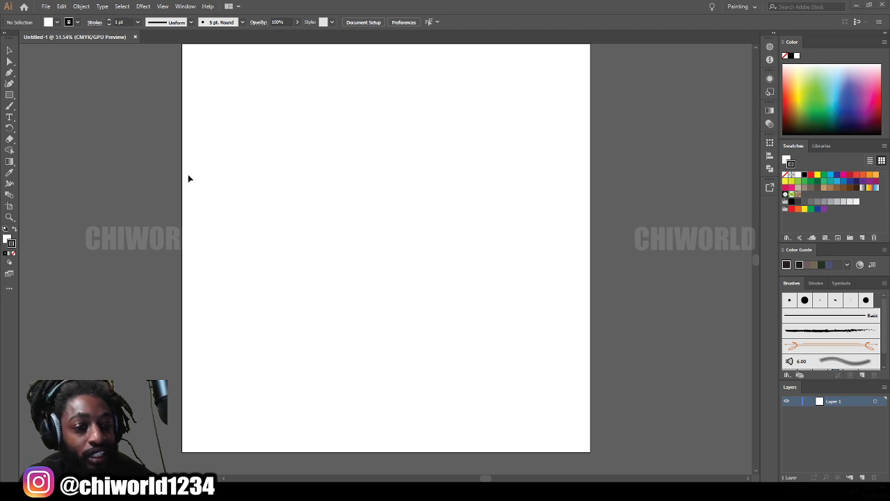
# Step: Create a new calligraphic brush with its size set to 3 pt, controlled by Pressure with a variation of 3 pt
pyautogui.click(243, 22)
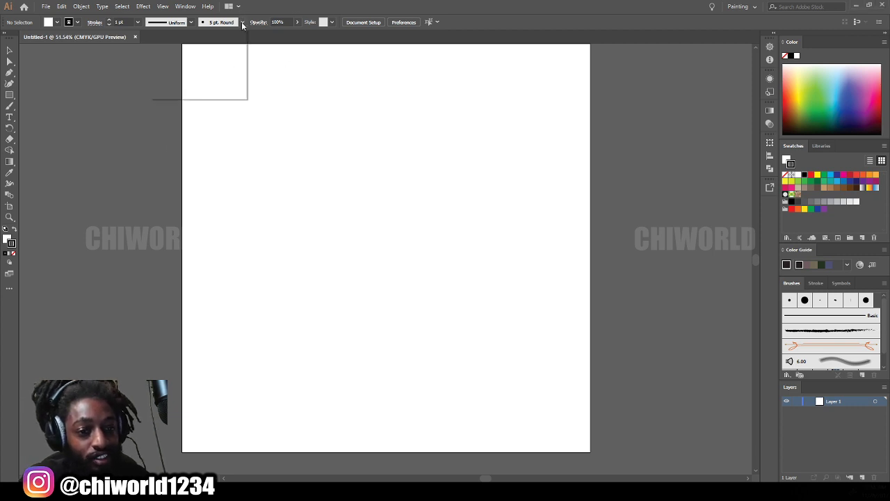
pyautogui.click(219, 93)
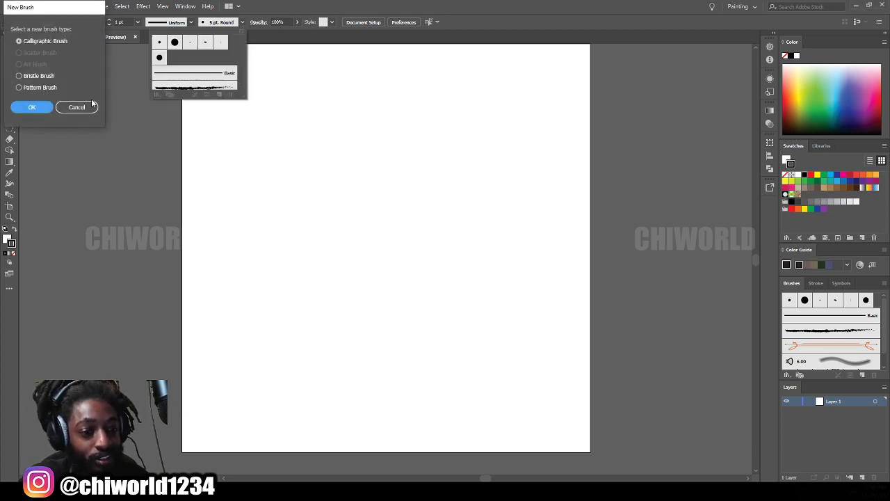
pyautogui.click(33, 107)
pyautogui.click(157, 146)
pyautogui.click(149, 177)
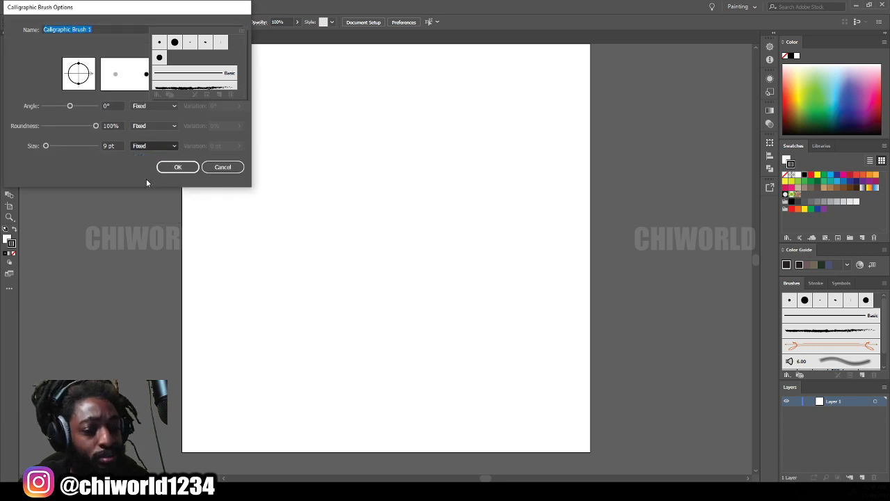
pyautogui.click(108, 145)
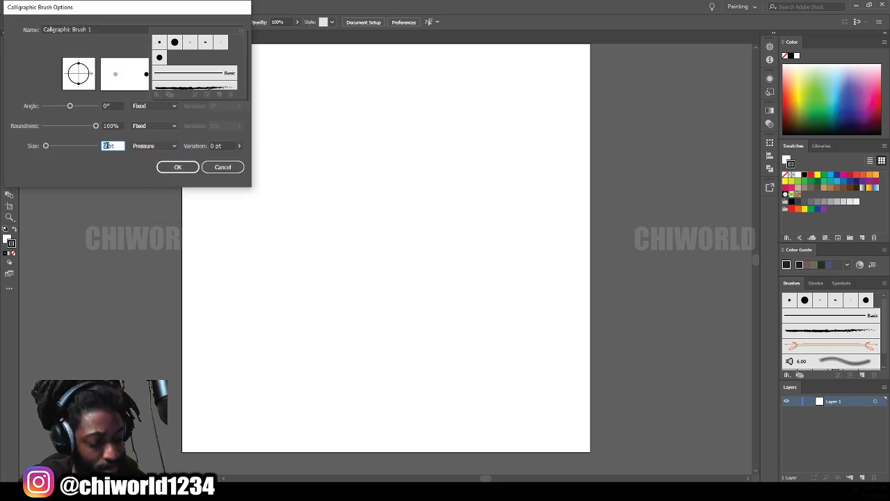
pyautogui.write('3')
pyautogui.click(213, 145)
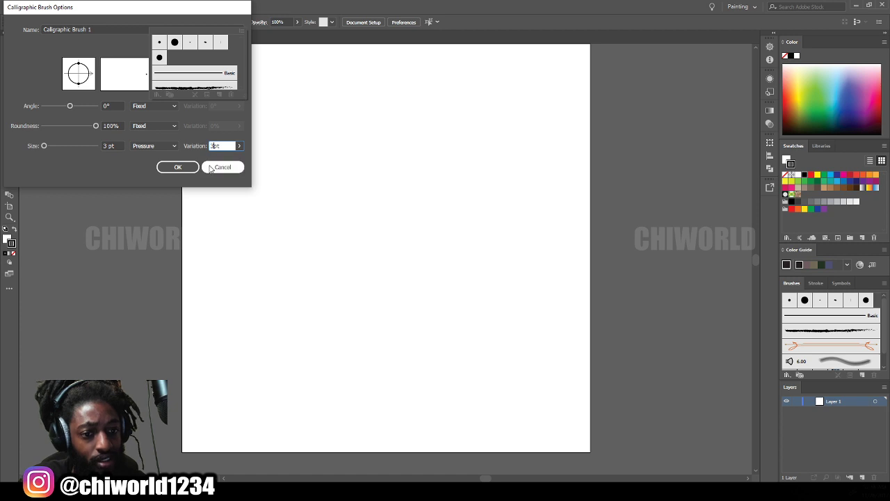
pyautogui.click(179, 168)
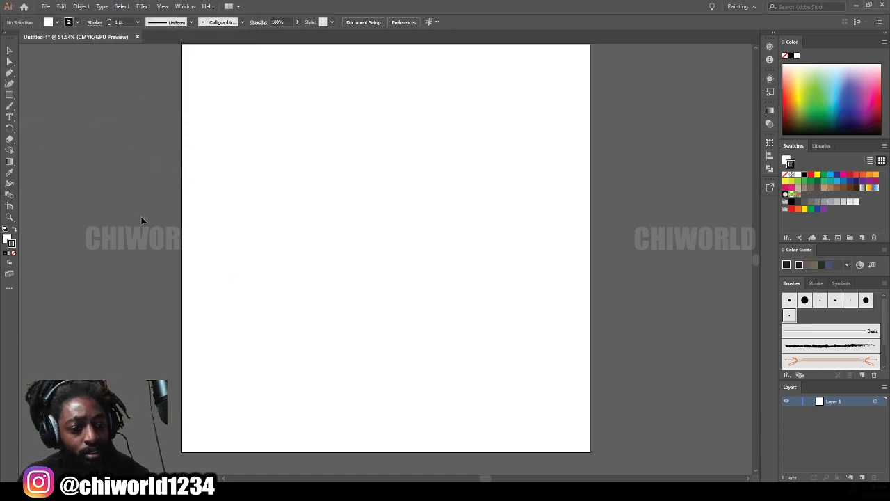
# Step: Paint a few short curved test strokes with the Paintbrush tool in the empty area beside the artboard
pyautogui.click(10, 106)
pyautogui.moveTo(142, 144); pyautogui.dragTo(139, 224)
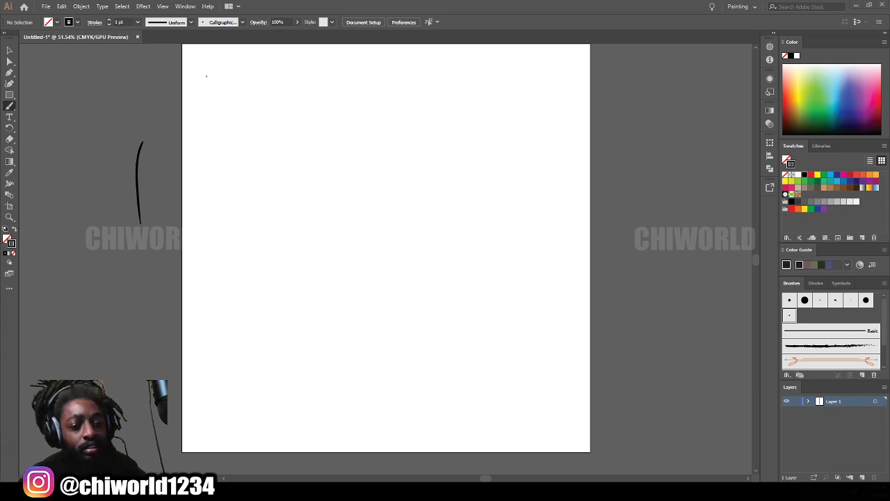
pyautogui.moveTo(176, 291)
pyautogui.mouseDown()
pyautogui.moveTo(175, 261)
pyautogui.moveTo(154, 235)
pyautogui.mouseUp()
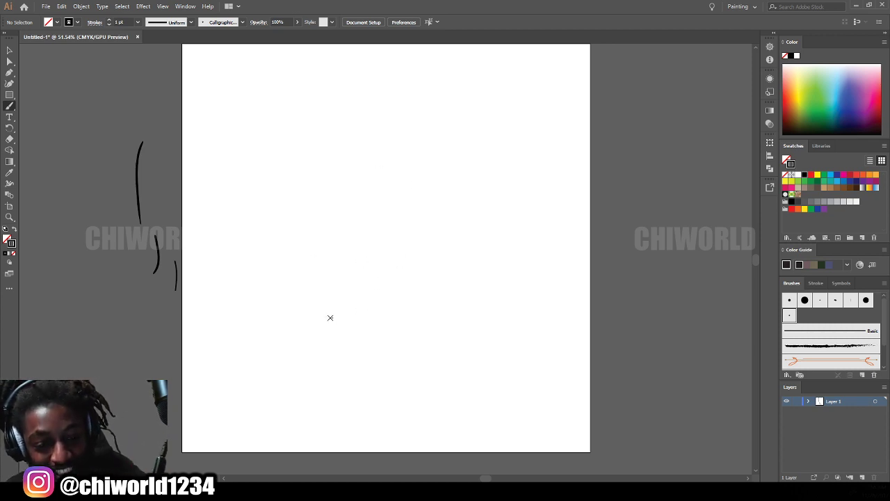
# Step: Paint the lips in the lower half of the artboard and the nose above them, with nostrils and bridge lines
pyautogui.moveTo(326, 331)
pyautogui.mouseDown()
pyautogui.moveTo(372, 308)
pyautogui.moveTo(422, 312)
pyautogui.moveTo(461, 336)
pyautogui.moveTo(324, 330)
pyautogui.mouseUp()
pyautogui.moveTo(460, 335)
pyautogui.mouseDown()
pyautogui.moveTo(402, 359)
pyautogui.moveTo(372, 357)
pyautogui.moveTo(324, 330)
pyautogui.mouseUp()
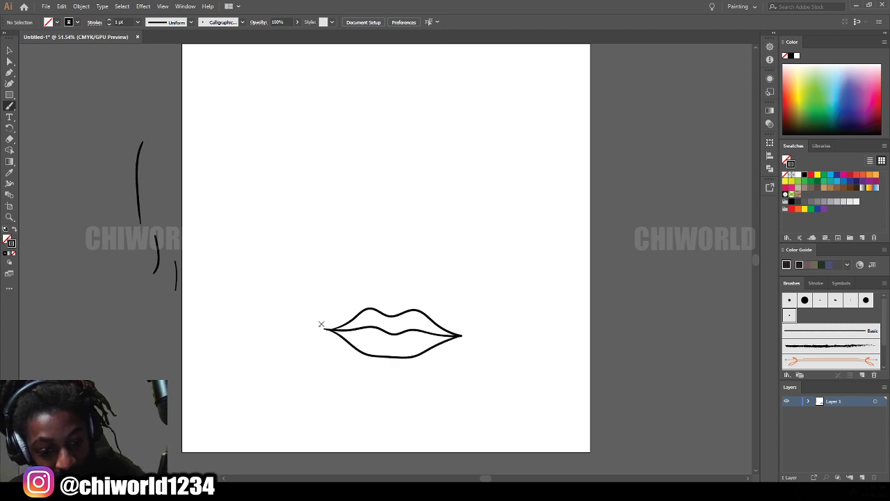
pyautogui.moveTo(384, 288)
pyautogui.mouseDown()
pyautogui.moveTo(425, 285)
pyautogui.moveTo(361, 277)
pyautogui.mouseUp()
pyautogui.moveTo(416, 287)
pyautogui.mouseDown()
pyautogui.moveTo(438, 280)
pyautogui.moveTo(427, 266)
pyautogui.mouseUp()
pyautogui.moveTo(370, 284)
pyautogui.mouseDown()
pyautogui.moveTo(353, 272)
pyautogui.moveTo(359, 265)
pyautogui.mouseUp()
pyautogui.moveTo(419, 251)
pyautogui.mouseDown()
pyautogui.moveTo(406, 210)
pyautogui.moveTo(418, 217)
pyautogui.moveTo(417, 198)
pyautogui.mouseUp()
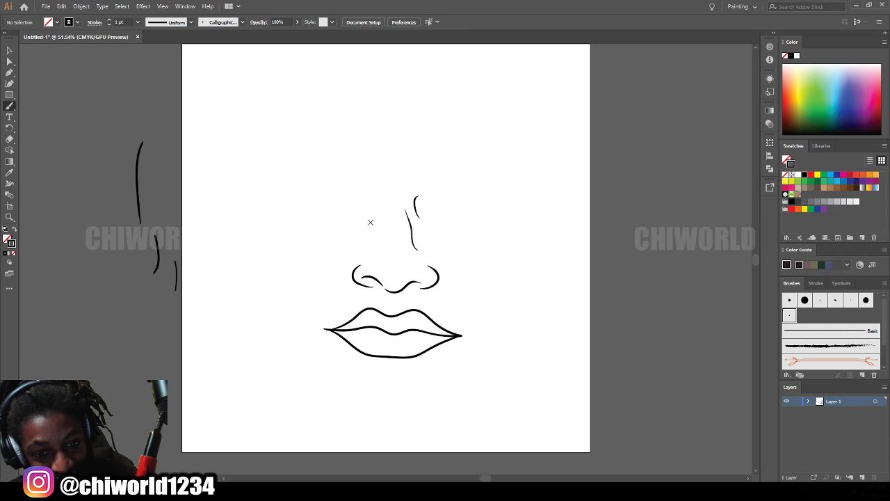
pyautogui.moveTo(370, 223); pyautogui.dragTo(371, 197)
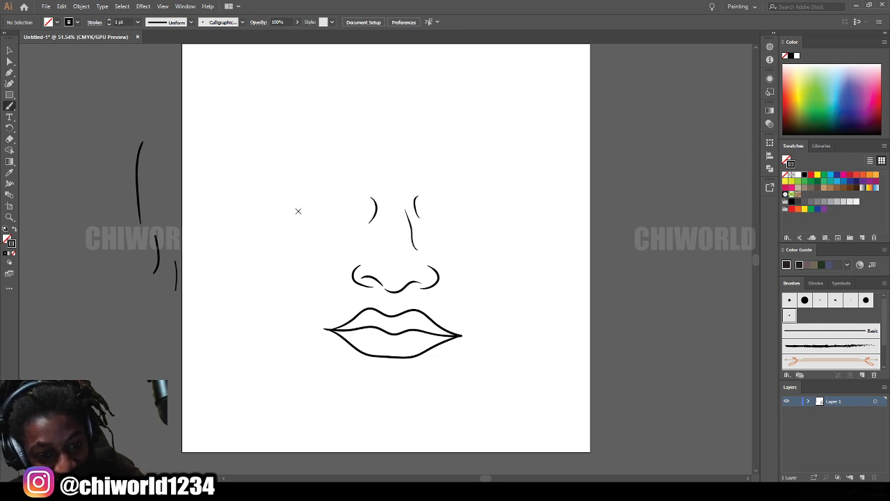
# Step: Paint both eyes beside the nose bridge, with upper and lower lids, lid creases and under-eye lines
pyautogui.moveTo(297, 211)
pyautogui.mouseDown()
pyautogui.moveTo(337, 196)
pyautogui.moveTo(363, 212)
pyautogui.mouseUp()
pyautogui.moveTo(424, 210)
pyautogui.mouseDown()
pyautogui.moveTo(466, 197)
pyautogui.moveTo(506, 212)
pyautogui.moveTo(482, 190)
pyautogui.moveTo(436, 190)
pyautogui.mouseUp()
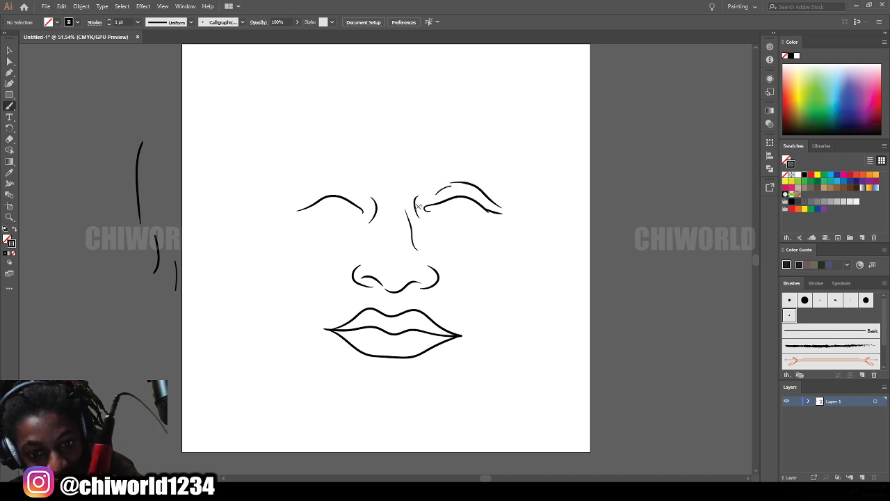
pyautogui.moveTo(361, 200)
pyautogui.mouseDown()
pyautogui.moveTo(327, 179)
pyautogui.moveTo(302, 188)
pyautogui.mouseUp()
pyautogui.moveTo(327, 233); pyautogui.dragTo(352, 226)
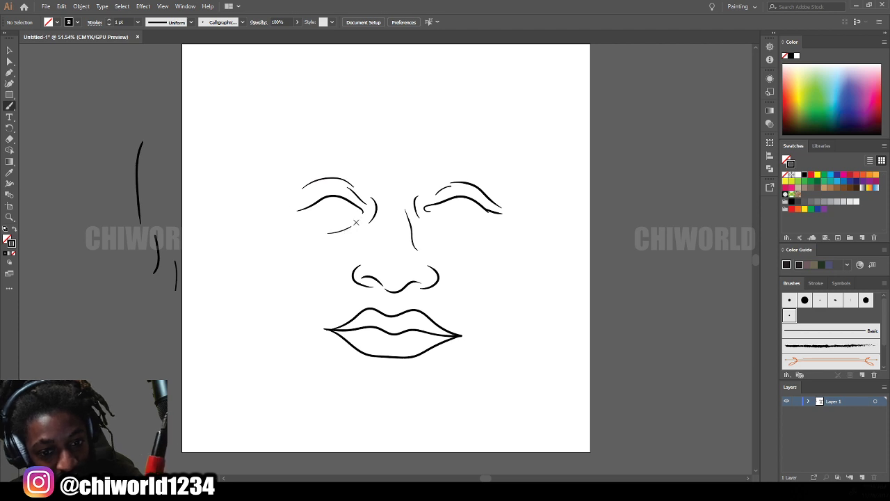
pyautogui.moveTo(427, 224)
pyautogui.mouseDown()
pyautogui.moveTo(450, 233)
pyautogui.moveTo(456, 216)
pyautogui.moveTo(501, 212)
pyautogui.mouseUp()
pyautogui.moveTo(303, 210); pyautogui.dragTo(363, 211)
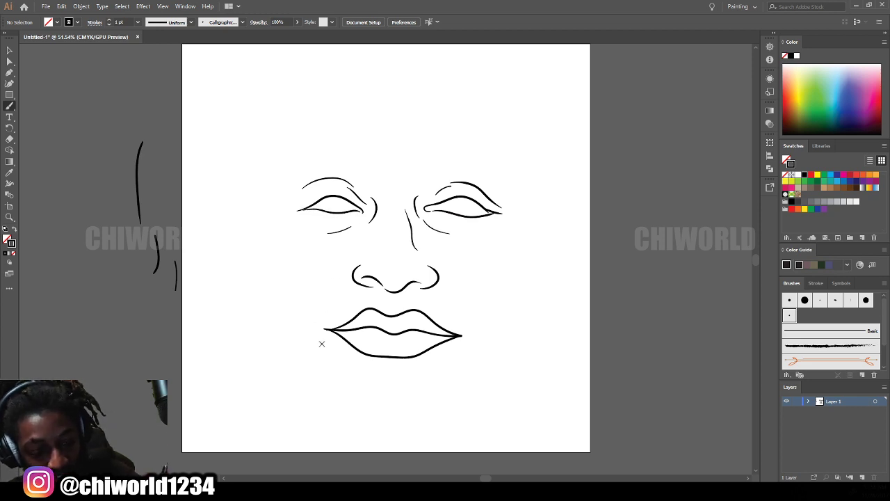
# Step: Paint the crease lines around the mouth and the cheek and temple contours on both sides of the face
pyautogui.moveTo(317, 341); pyautogui.dragTo(313, 310)
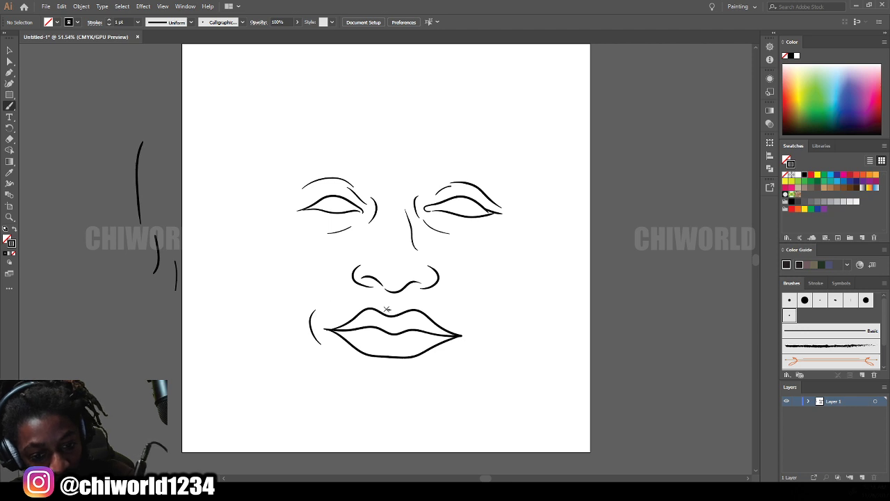
pyautogui.moveTo(387, 310); pyautogui.dragTo(387, 292)
pyautogui.moveTo(415, 373)
pyautogui.mouseDown()
pyautogui.moveTo(390, 364)
pyautogui.moveTo(363, 370)
pyautogui.mouseUp()
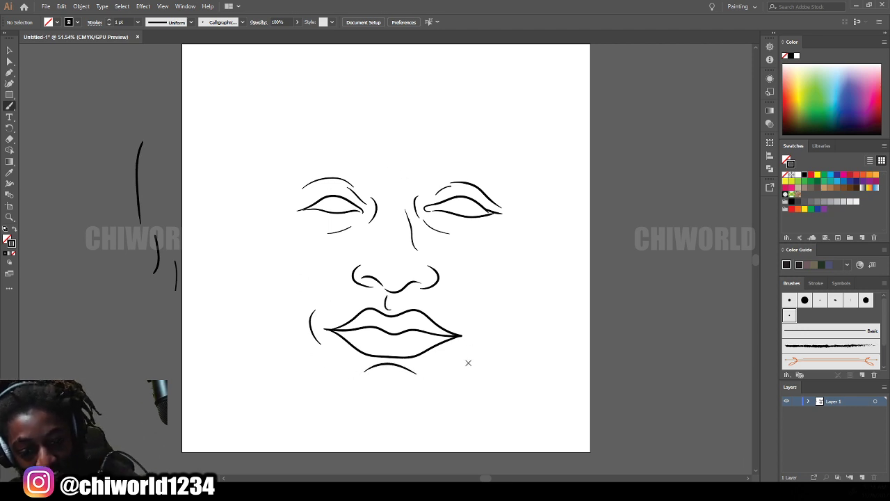
pyautogui.moveTo(485, 348)
pyautogui.mouseDown()
pyautogui.moveTo(526, 252)
pyautogui.moveTo(528, 218)
pyautogui.mouseUp()
pyautogui.moveTo(287, 315)
pyautogui.mouseDown()
pyautogui.moveTo(265, 247)
pyautogui.moveTo(279, 198)
pyautogui.moveTo(271, 160)
pyautogui.mouseUp()
pyautogui.moveTo(515, 207)
pyautogui.mouseDown()
pyautogui.moveTo(532, 175)
pyautogui.moveTo(498, 150)
pyautogui.mouseUp()
# Step: Paint both eyebrows above the eyes with rows of short, curved hair strokes
pyautogui.moveTo(499, 159); pyautogui.dragTo(457, 151)
pyautogui.moveTo(431, 141)
pyautogui.mouseDown()
pyautogui.moveTo(442, 148)
pyautogui.moveTo(431, 150)
pyautogui.mouseUp()
pyautogui.moveTo(417, 141); pyautogui.dragTo(425, 151)
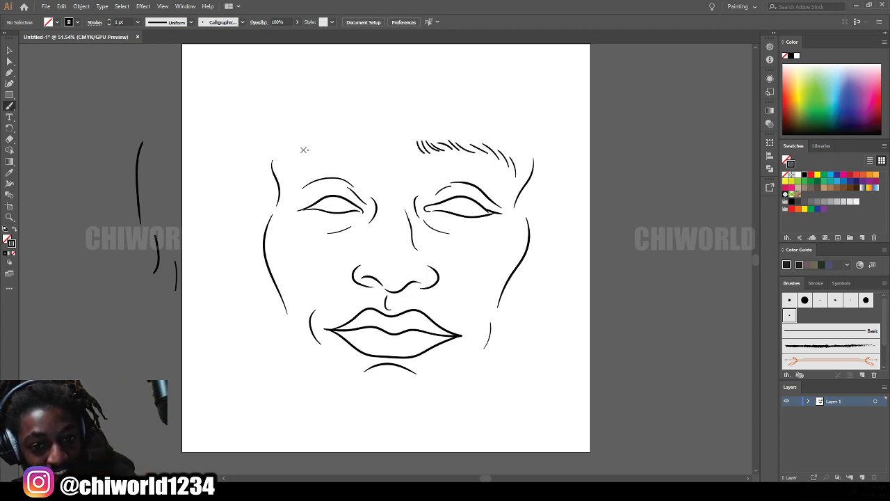
pyautogui.moveTo(290, 153)
pyautogui.mouseDown()
pyautogui.moveTo(304, 139)
pyautogui.moveTo(363, 136)
pyautogui.mouseUp()
pyautogui.moveTo(358, 151); pyautogui.dragTo(375, 138)
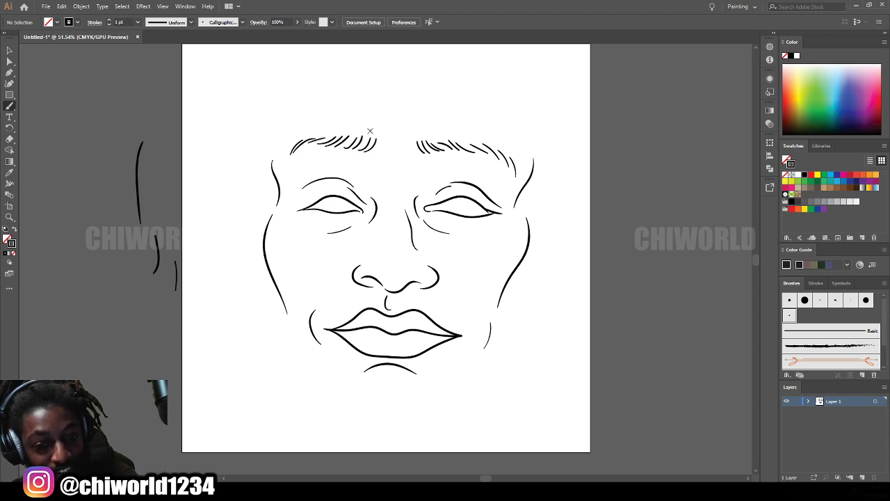
# Step: Paint two frown lines between the eyebrows, and add the tear ducts and irises to both eyes
pyautogui.moveTo(431, 167); pyautogui.dragTo(410, 159)
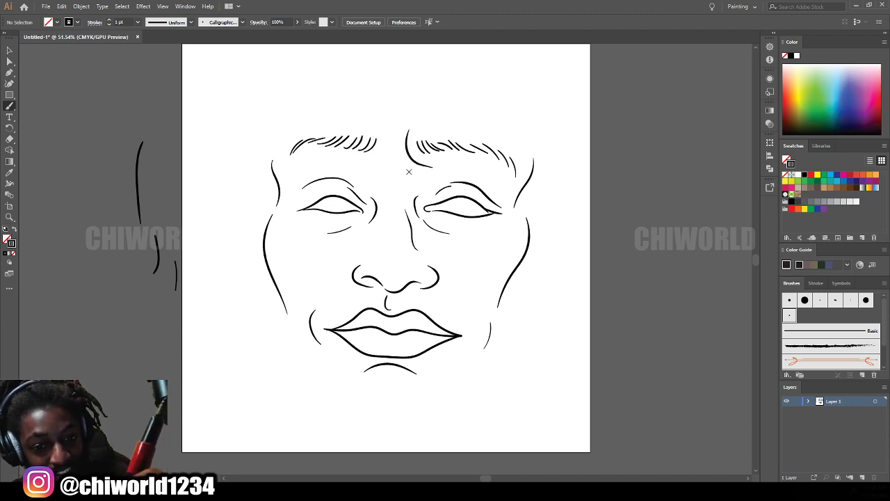
pyautogui.moveTo(397, 164); pyautogui.dragTo(415, 173)
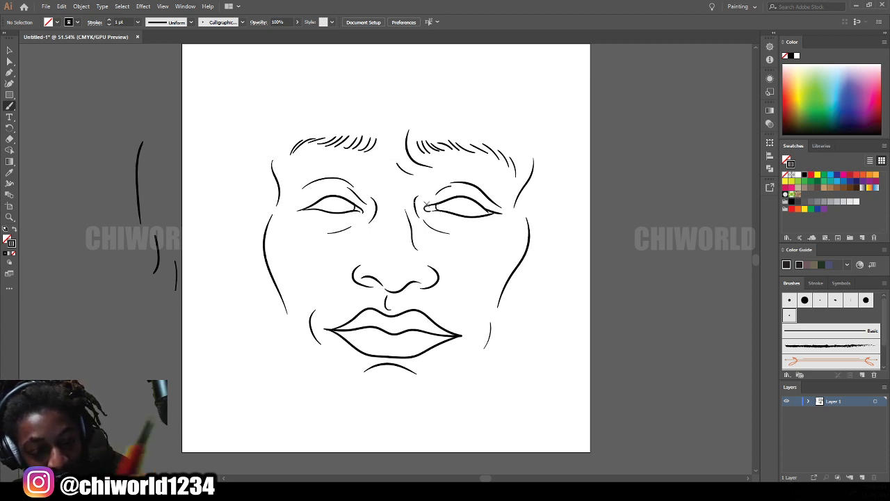
pyautogui.moveTo(449, 201)
pyautogui.mouseDown()
pyautogui.moveTo(465, 210)
pyautogui.moveTo(475, 200)
pyautogui.moveTo(451, 203)
pyautogui.mouseUp()
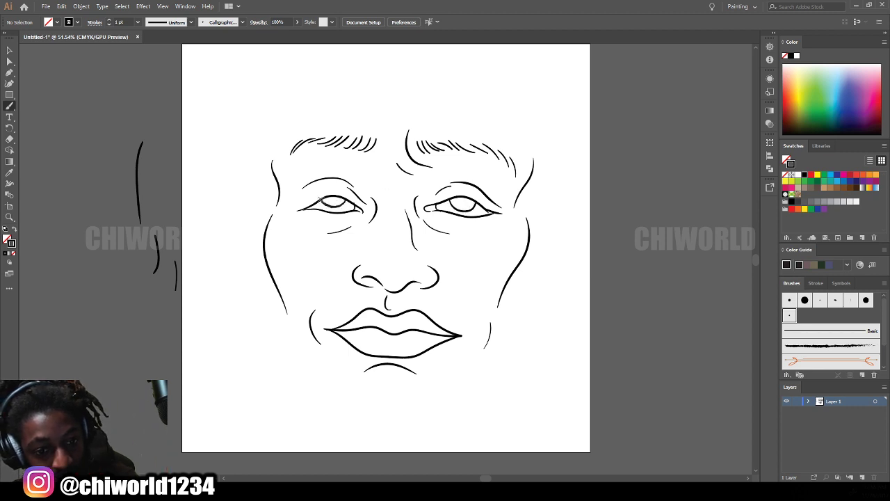
pyautogui.moveTo(321, 200); pyautogui.dragTo(319, 197)
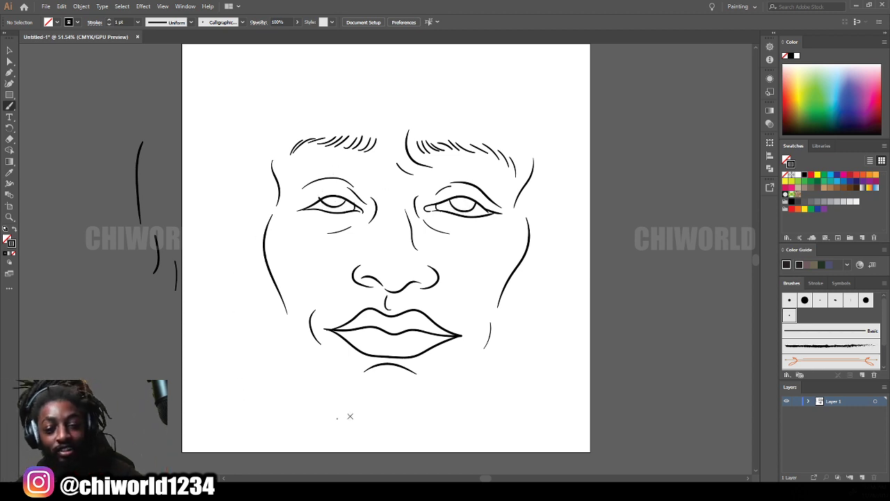
# Step: Paint the chin outline below the mouth, undoing the first curve and redrawing it with a bend beside the mouth
pyautogui.moveTo(465, 380)
pyautogui.mouseDown()
pyautogui.moveTo(441, 415)
pyautogui.moveTo(403, 419)
pyautogui.moveTo(360, 412)
pyautogui.moveTo(330, 372)
pyautogui.mouseUp()
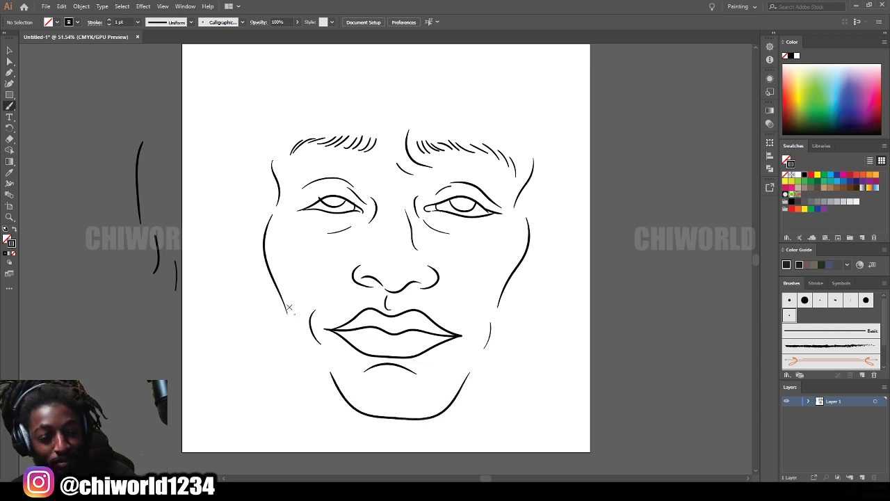
pyautogui.hotkey('ctrl', 'z')
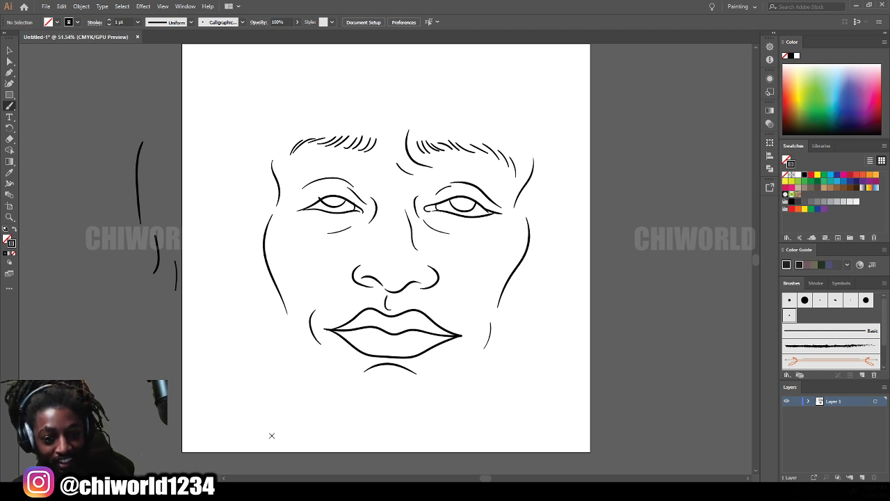
pyautogui.moveTo(311, 358); pyautogui.dragTo(332, 383)
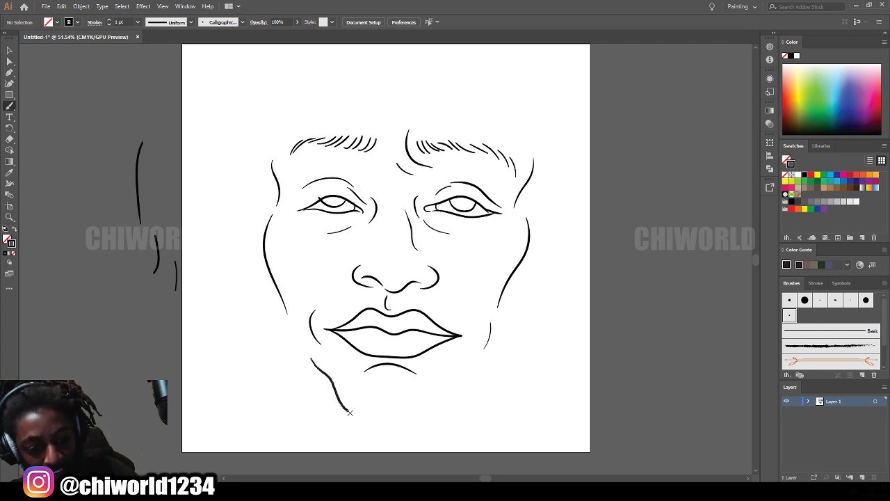
pyautogui.moveTo(350, 412)
pyautogui.mouseDown()
pyautogui.moveTo(441, 418)
pyautogui.moveTo(471, 386)
pyautogui.mouseUp()
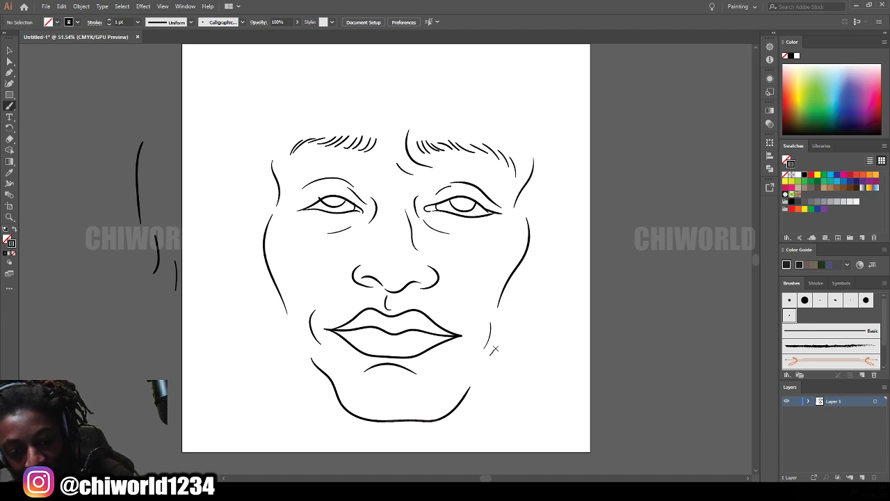
# Step: Paint the jawline and ear on each side of the face, and extend the sides of the head upward from the ears
pyautogui.moveTo(494, 351)
pyautogui.mouseDown()
pyautogui.moveTo(521, 312)
pyautogui.moveTo(533, 263)
pyautogui.moveTo(534, 302)
pyautogui.moveTo(576, 251)
pyautogui.moveTo(575, 196)
pyautogui.moveTo(546, 197)
pyautogui.mouseUp()
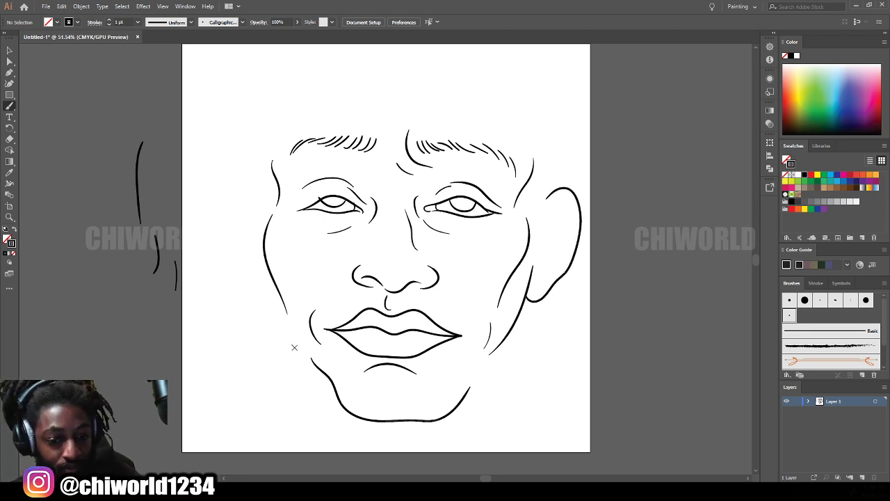
pyautogui.moveTo(323, 384)
pyautogui.mouseDown()
pyautogui.moveTo(279, 339)
pyautogui.moveTo(261, 276)
pyautogui.moveTo(236, 270)
pyautogui.moveTo(219, 238)
pyautogui.moveTo(216, 185)
pyautogui.moveTo(224, 167)
pyautogui.moveTo(254, 178)
pyautogui.mouseUp()
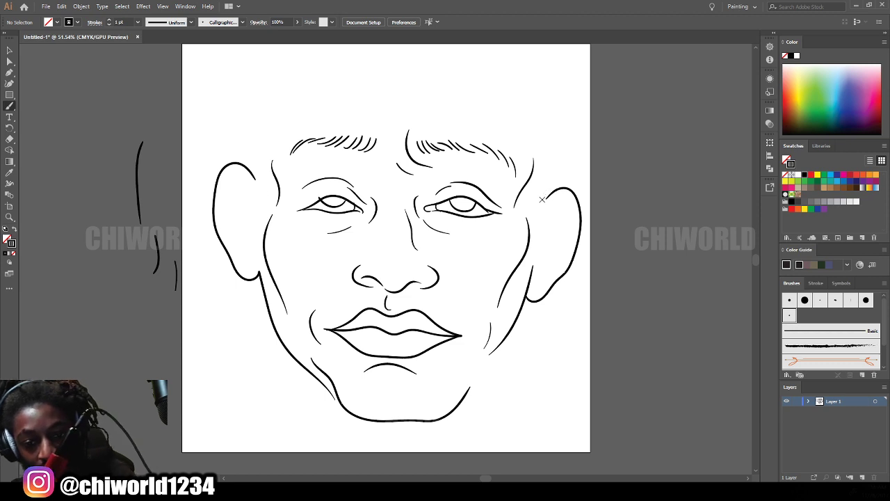
pyautogui.moveTo(542, 199)
pyautogui.mouseDown()
pyautogui.moveTo(570, 111)
pyautogui.moveTo(564, 61)
pyautogui.mouseUp()
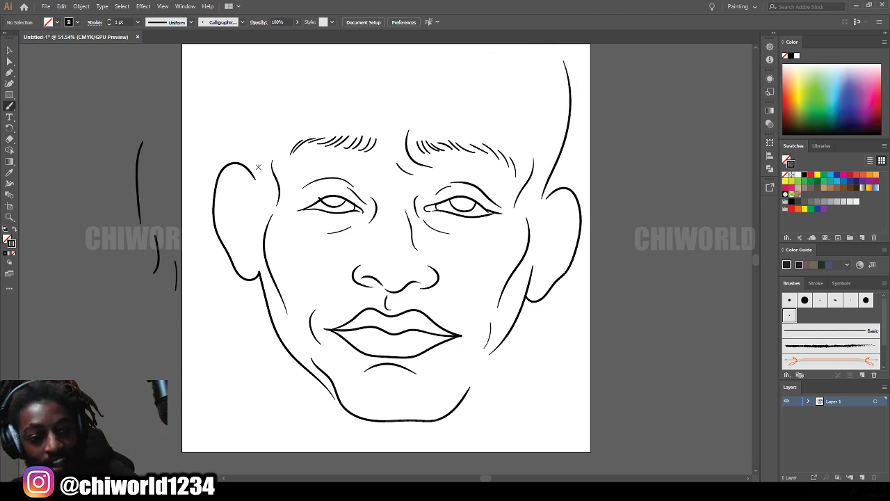
pyautogui.moveTo(256, 182)
pyautogui.mouseDown()
pyautogui.moveTo(234, 104)
pyautogui.moveTo(243, 61)
pyautogui.mouseUp()
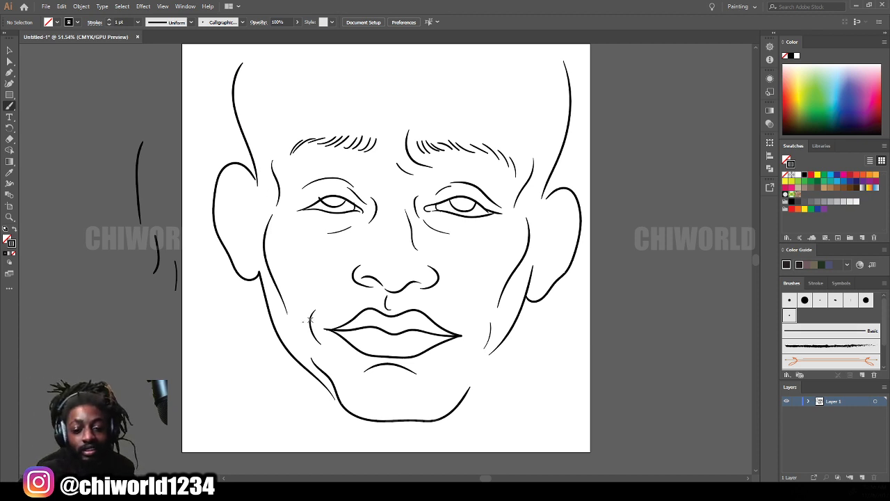
# Step: Draw a jagged hair shape over the top of the head from ear to ear with the Pencil tool, using black fill and no stroke
pyautogui.scroll(2, 309, 319)
pyautogui.hotkey('ctrl', '=')
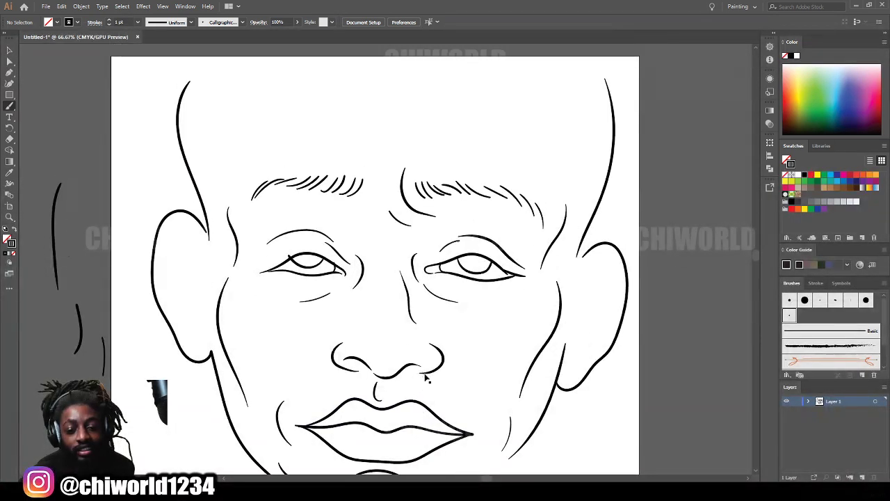
pyautogui.hotkey('ctrl', '-')
pyautogui.scroll(2, 423, 358)
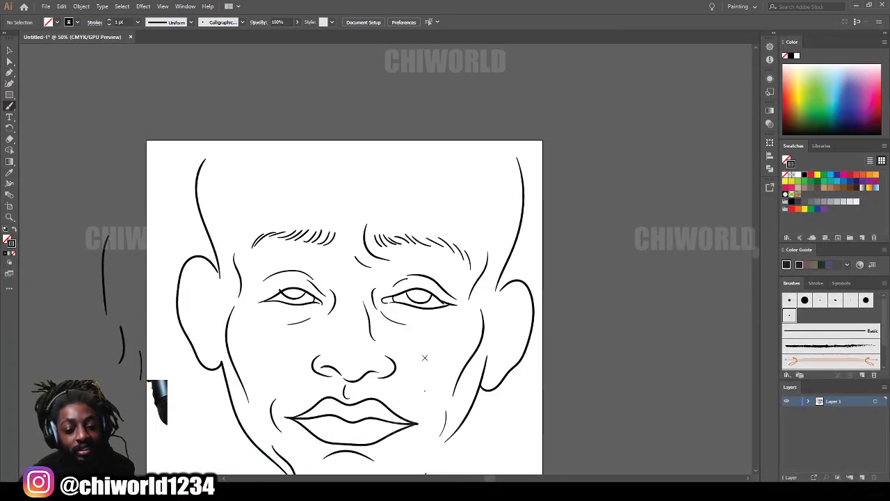
pyautogui.rightClick(12, 108)
pyautogui.click(48, 128)
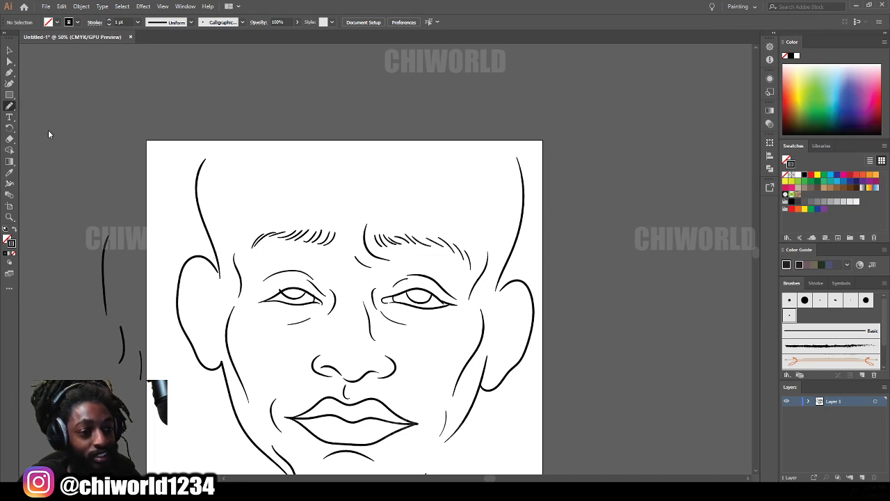
pyautogui.click(14, 228)
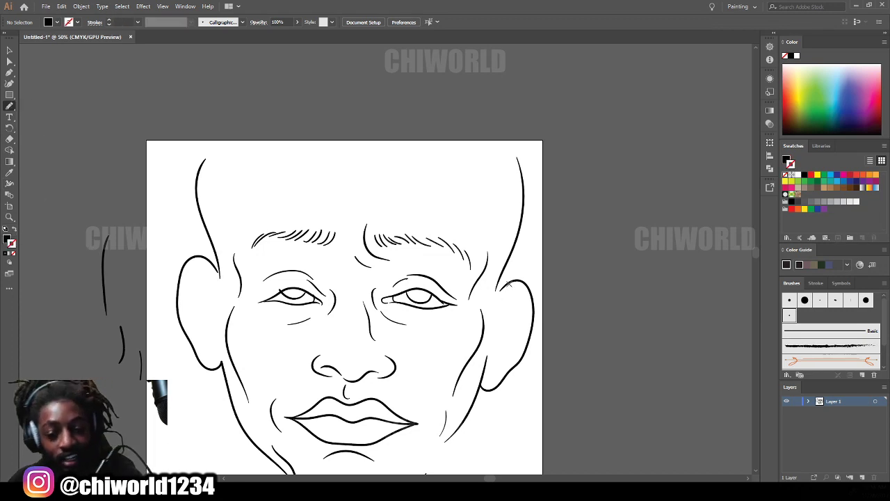
pyautogui.moveTo(496, 293)
pyautogui.mouseDown()
pyautogui.moveTo(510, 245)
pyautogui.moveTo(498, 200)
pyautogui.moveTo(447, 161)
pyautogui.moveTo(440, 133)
pyautogui.moveTo(290, 124)
pyautogui.mouseUp()
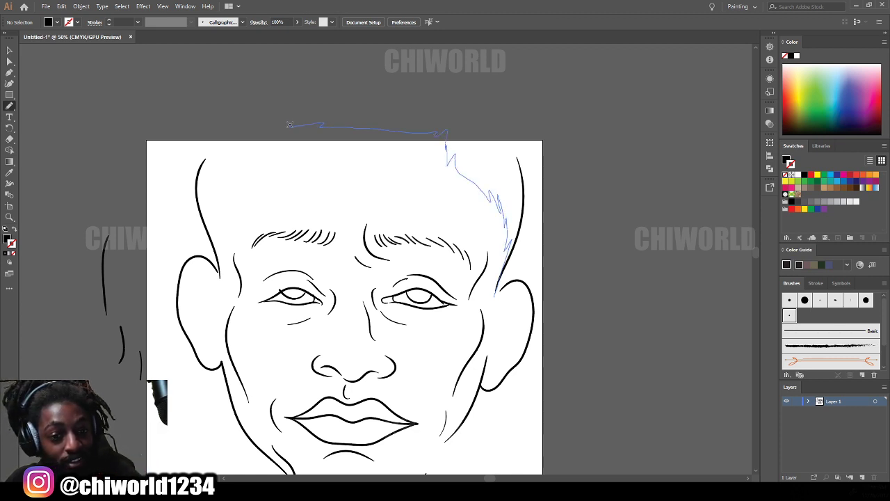
pyautogui.moveTo(249, 174)
pyautogui.mouseDown()
pyautogui.moveTo(228, 195)
pyautogui.moveTo(214, 259)
pyautogui.moveTo(202, 230)
pyautogui.moveTo(196, 150)
pyautogui.mouseUp()
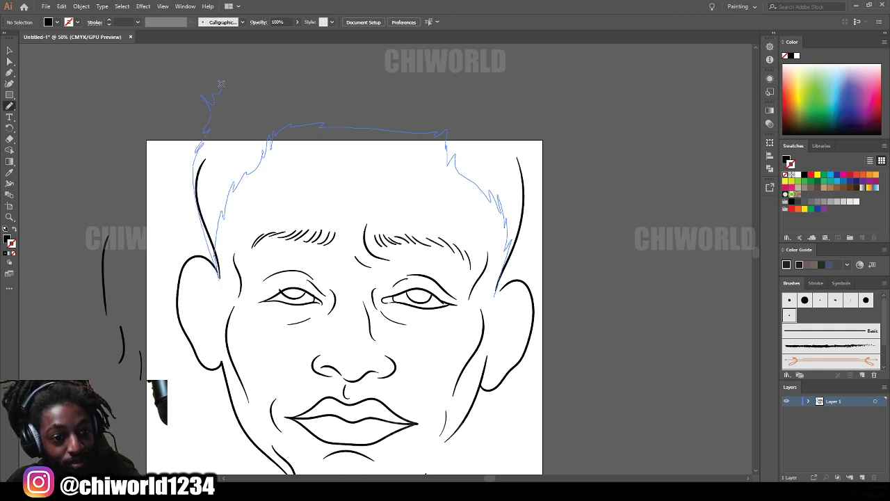
pyautogui.moveTo(269, 60)
pyautogui.mouseDown()
pyautogui.moveTo(304, 66)
pyautogui.moveTo(397, 51)
pyautogui.moveTo(524, 110)
pyautogui.moveTo(544, 130)
pyautogui.moveTo(536, 155)
pyautogui.moveTo(548, 186)
pyautogui.moveTo(496, 290)
pyautogui.mouseUp()
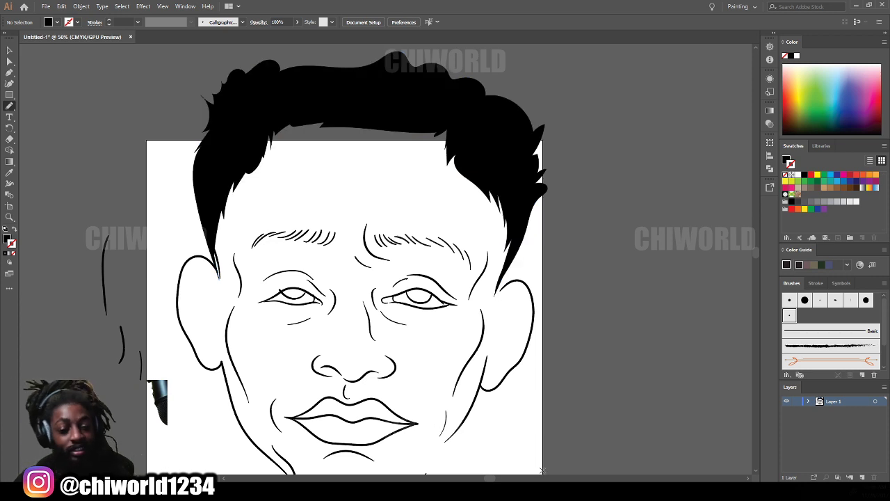
# Step: Draw solid black eyebrow shapes with jagged inner ends over the hair strokes of both eyebrows
pyautogui.hotkey('ctrl', '-')
pyautogui.hotkey('ctrl', '+')
pyautogui.scroll(-1, 531, 404)
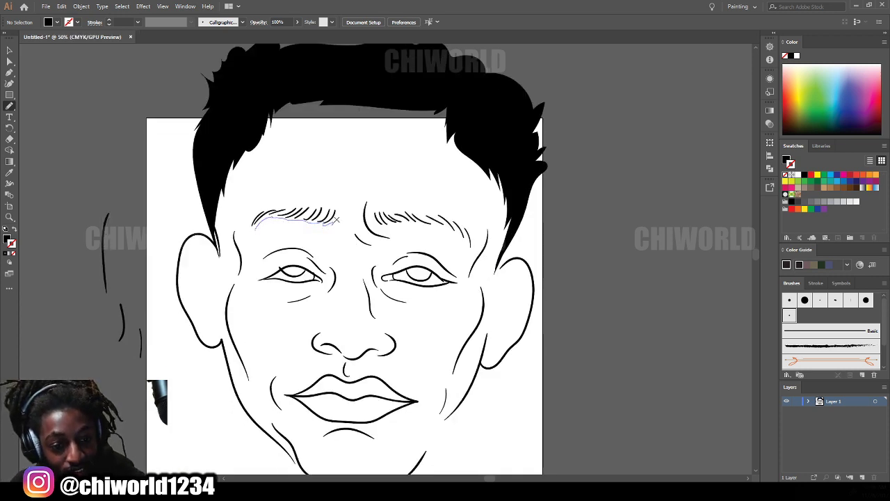
pyautogui.moveTo(337, 219)
pyautogui.mouseDown()
pyautogui.moveTo(339, 206)
pyautogui.moveTo(263, 209)
pyautogui.moveTo(255, 223)
pyautogui.mouseUp()
pyautogui.moveTo(468, 247)
pyautogui.mouseDown()
pyautogui.moveTo(410, 226)
pyautogui.moveTo(378, 226)
pyautogui.moveTo(371, 215)
pyautogui.moveTo(418, 211)
pyautogui.moveTo(470, 245)
pyautogui.mouseUp()
# Step: Draw a jagged black goatee shape along the chin outline
pyautogui.scroll(-2, 258, 441)
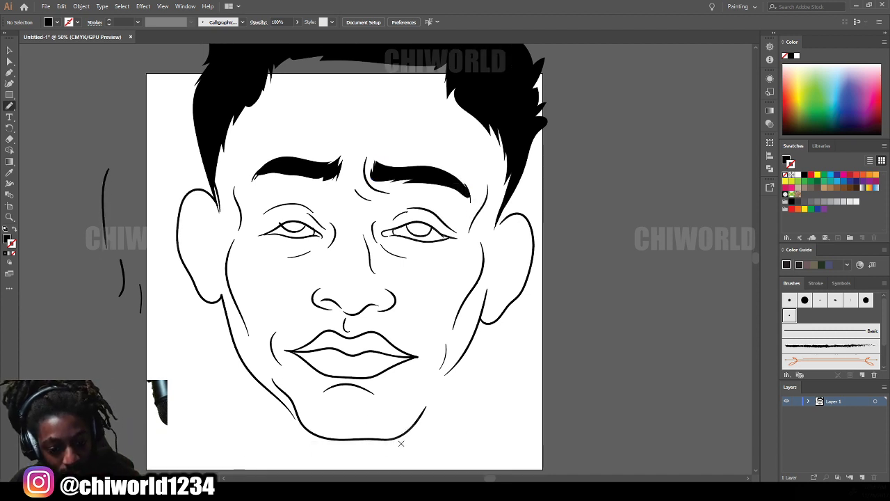
pyautogui.moveTo(402, 428)
pyautogui.mouseDown()
pyautogui.moveTo(374, 436)
pyautogui.moveTo(298, 417)
pyautogui.moveTo(313, 449)
pyautogui.moveTo(370, 453)
pyautogui.mouseUp()
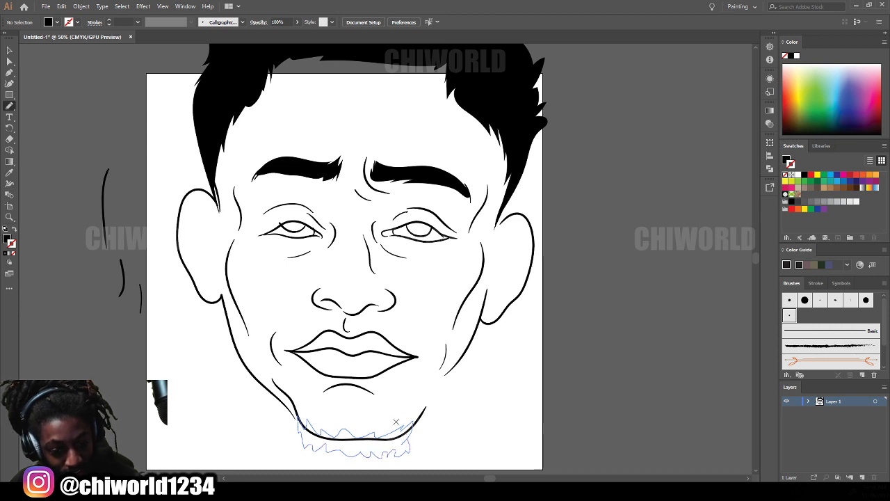
pyautogui.moveTo(396, 422); pyautogui.dragTo(398, 420)
# Step: Paint curved inner-ear detail lines in both ears with the Paintbrush tool, using a black stroke and no fill
pyautogui.scroll(-2, 227, 406)
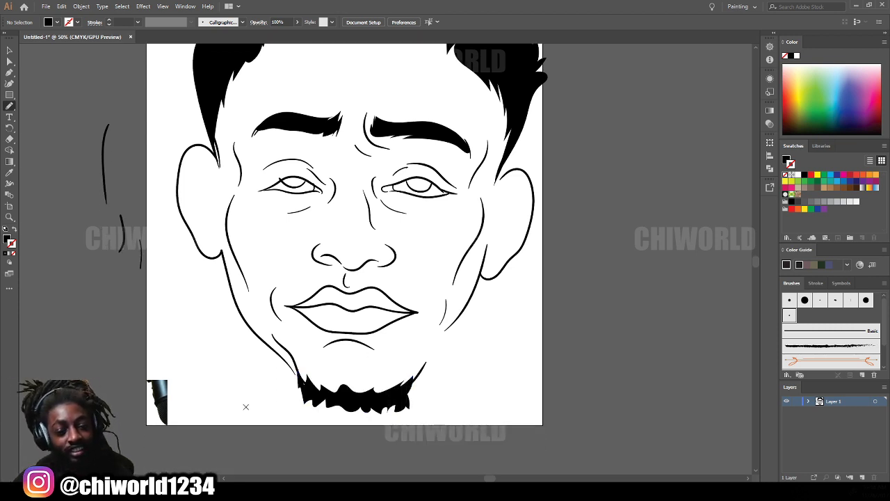
pyautogui.hotkey('ctrl', '-')
pyautogui.hotkey('ctrl', '-')
pyautogui.hotkey('ctrl', '+')
pyautogui.hotkey('ctrl', '+')
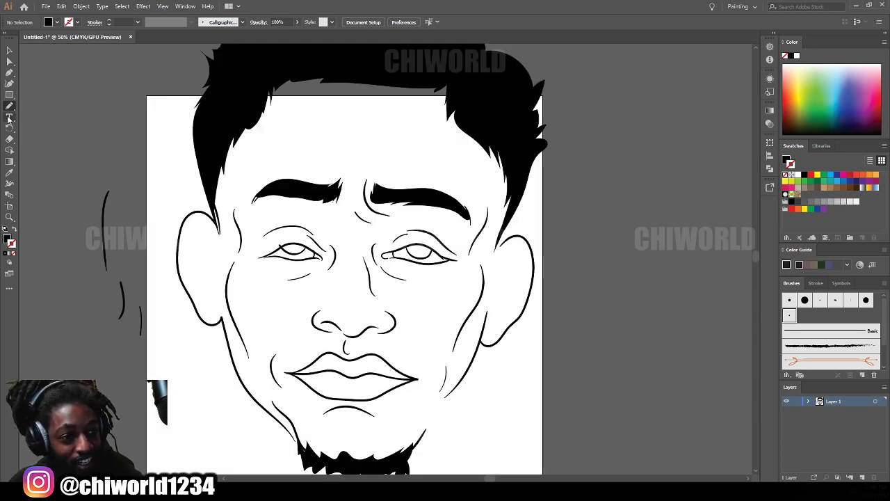
pyautogui.moveTo(7, 104); pyautogui.dragTo(56, 105)
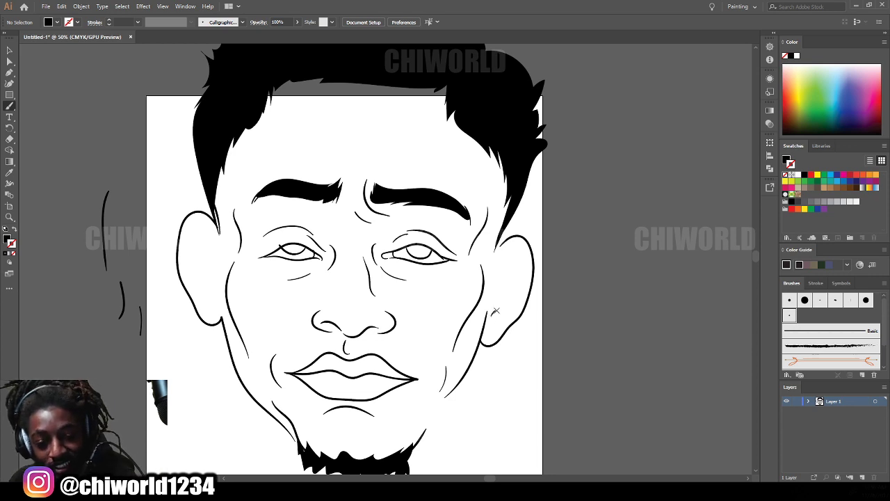
pyautogui.hotkey('ctrl', 'z')
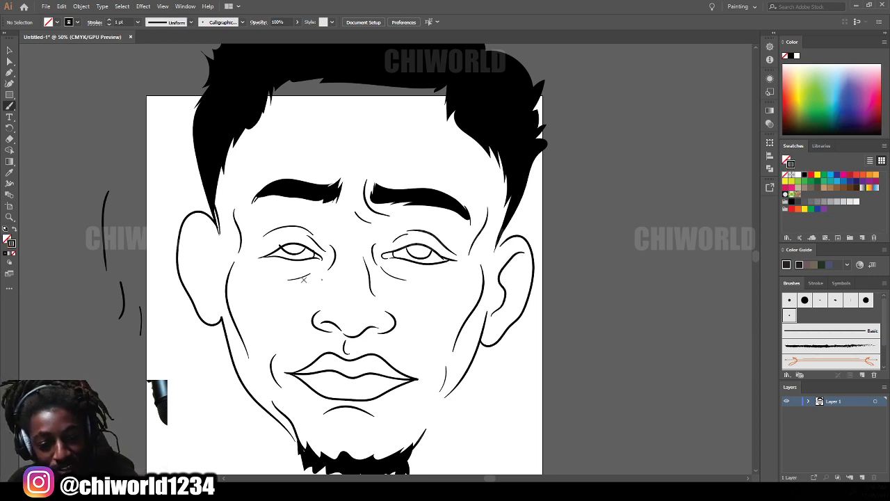
pyautogui.moveTo(213, 264)
pyautogui.mouseDown()
pyautogui.moveTo(216, 245)
pyautogui.moveTo(199, 229)
pyautogui.moveTo(206, 291)
pyautogui.mouseUp()
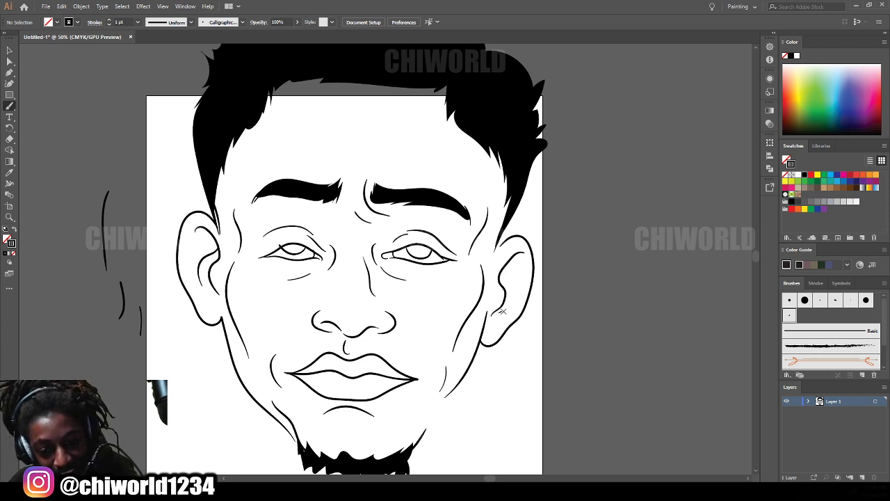
pyautogui.moveTo(512, 322)
pyautogui.mouseDown()
pyautogui.moveTo(526, 305)
pyautogui.moveTo(520, 257)
pyautogui.mouseUp()
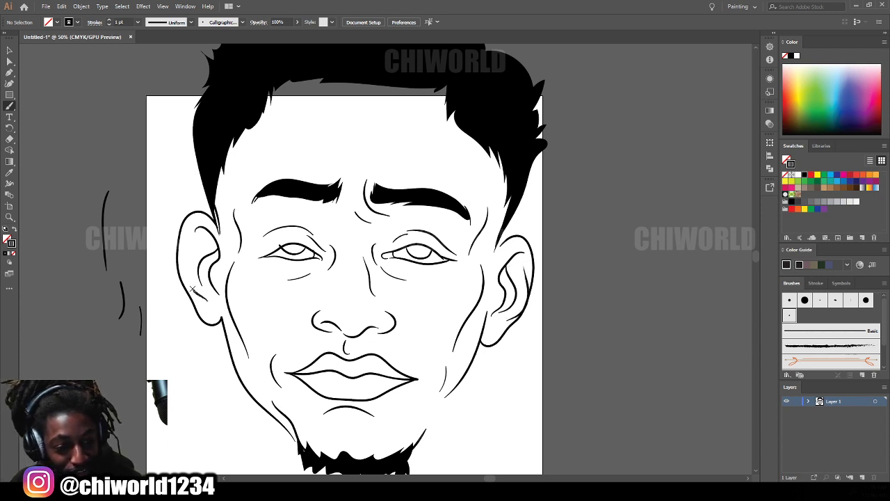
pyautogui.moveTo(193, 289); pyautogui.dragTo(194, 245)
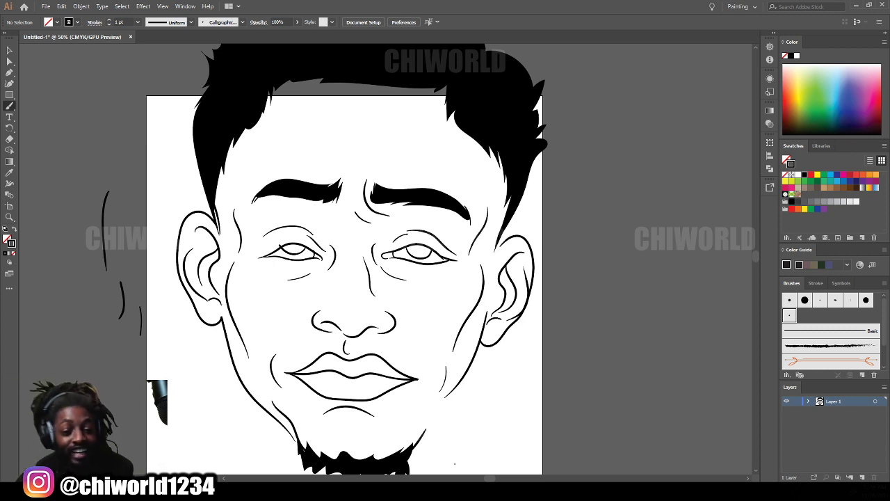
# Step: Delete the three stray test strokes beside the artboard
pyautogui.hotkey('ctrl', '-')
pyautogui.scroll(1, 518, 332)
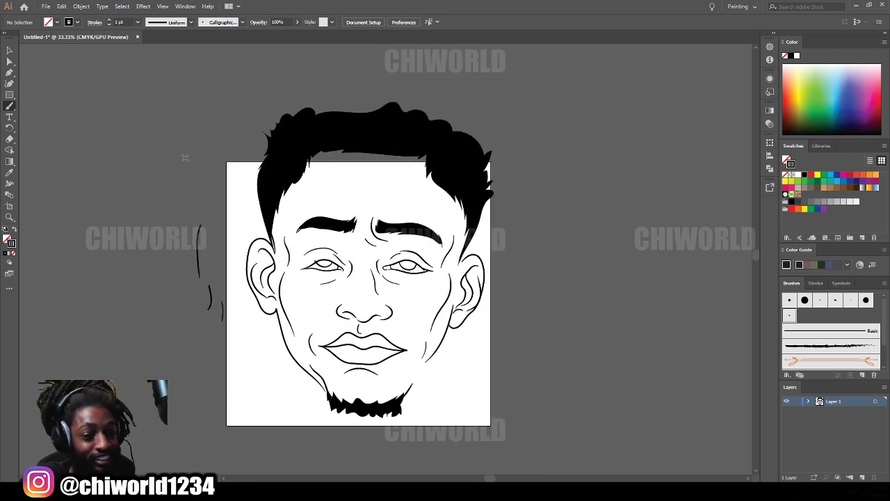
pyautogui.click(10, 51)
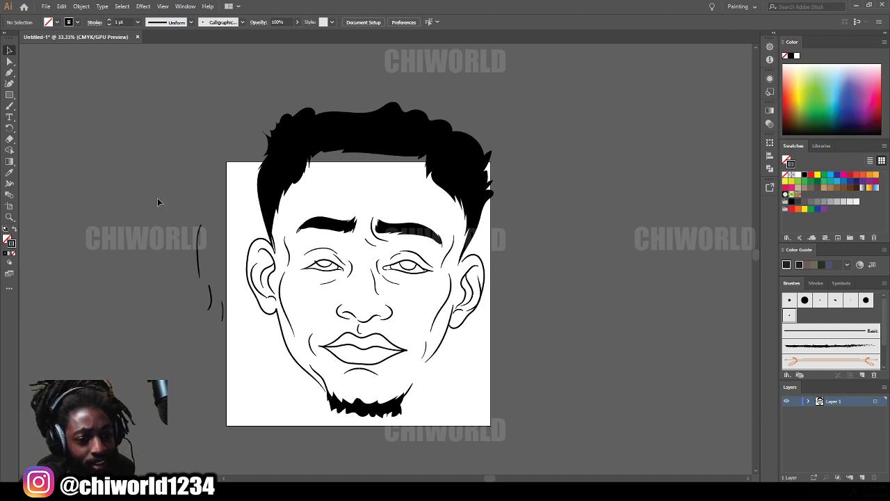
pyautogui.moveTo(158, 202)
pyautogui.mouseDown()
pyautogui.moveTo(268, 344)
pyautogui.moveTo(236, 343)
pyautogui.mouseUp()
pyautogui.press('Delete')
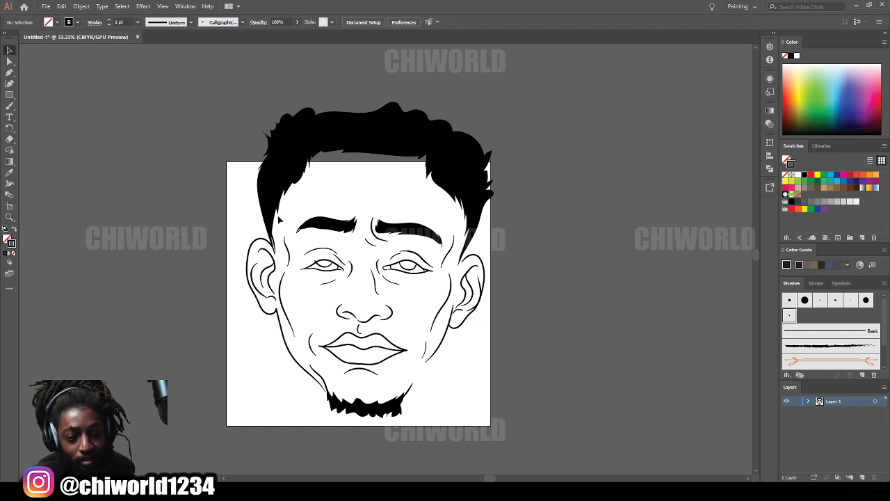
# Step: Expand the appearance of the whole portrait and combine its shapes with the Pathfinder Merge operation
pyautogui.moveTo(227, 62)
pyautogui.mouseDown()
pyautogui.moveTo(433, 294)
pyautogui.moveTo(539, 459)
pyautogui.mouseUp()
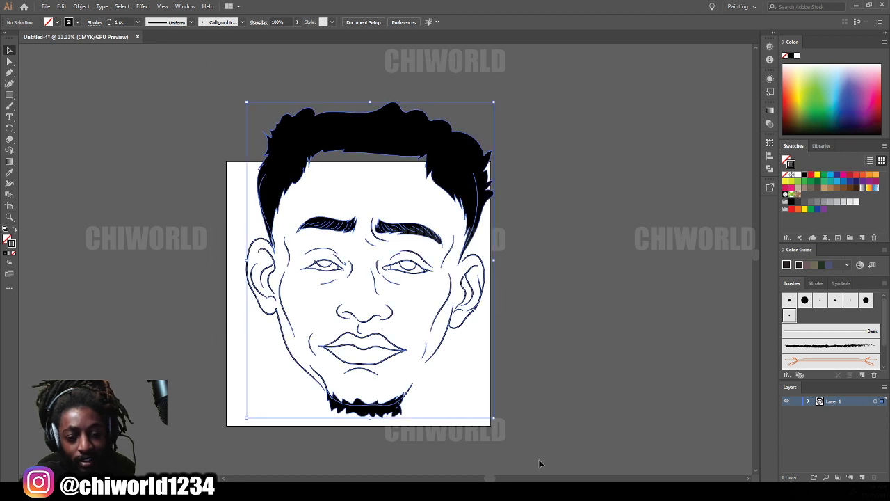
pyautogui.click(80, 6)
pyautogui.click(118, 125)
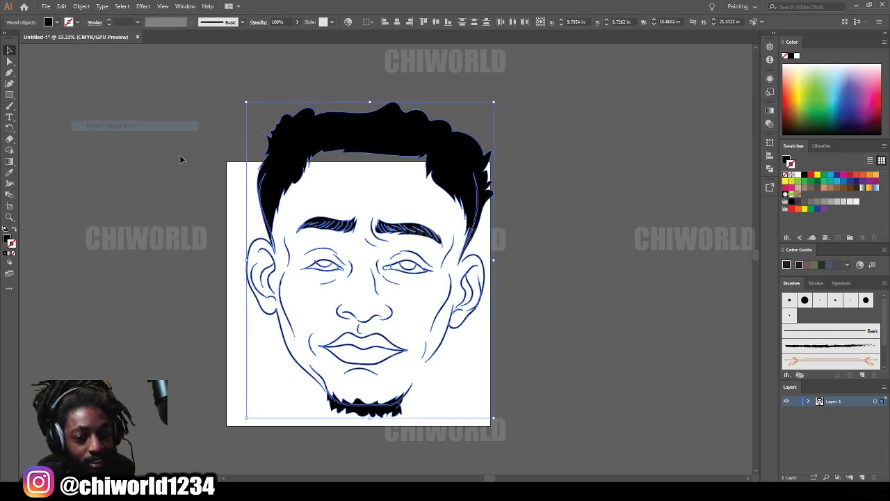
pyautogui.click(181, 6)
pyautogui.click(243, 333)
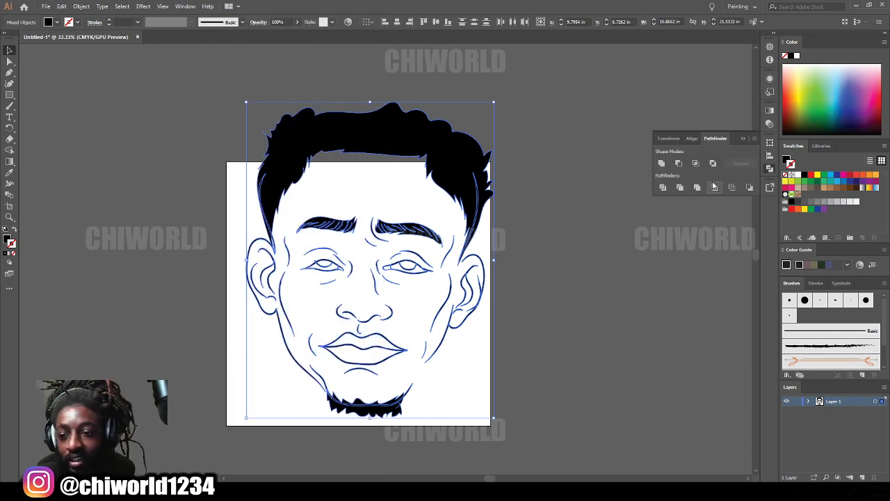
pyautogui.click(697, 187)
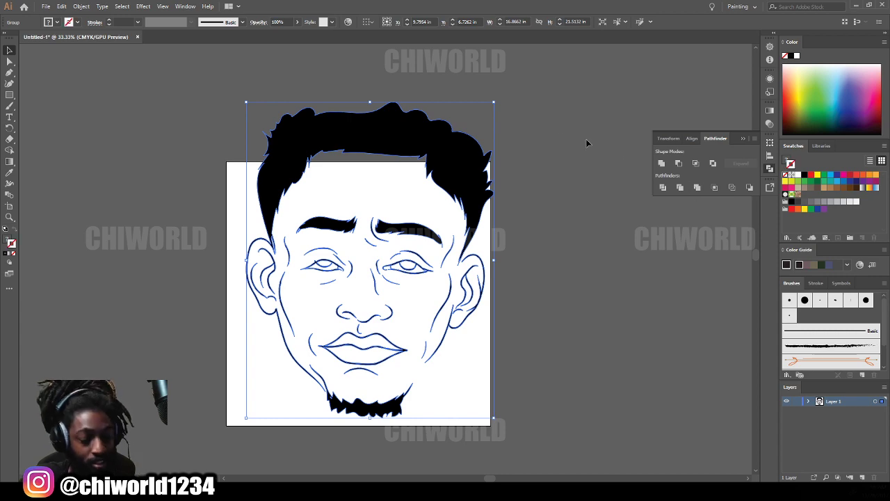
# Step: Scale the portrait down proportionally to about 15.2 in tall, place it within the artboard, and deselect it
pyautogui.moveTo(494, 103); pyautogui.dragTo(421, 196)
pyautogui.moveTo(350, 223); pyautogui.dragTo(415, 229)
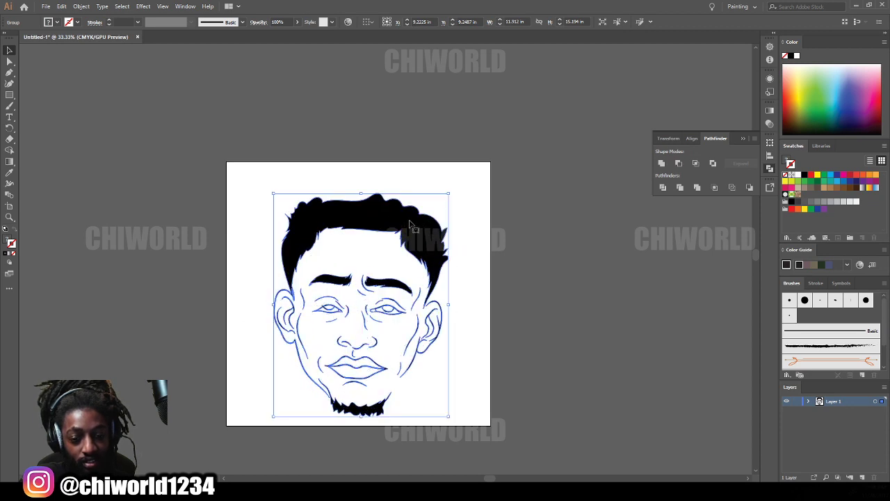
pyautogui.click(496, 279)
# Step: Draw black-filled dreadlocks with the Pencil tool over the ear on one side, across the crown, and outward past the other ear
pyautogui.hotkey('ctrl', '=')
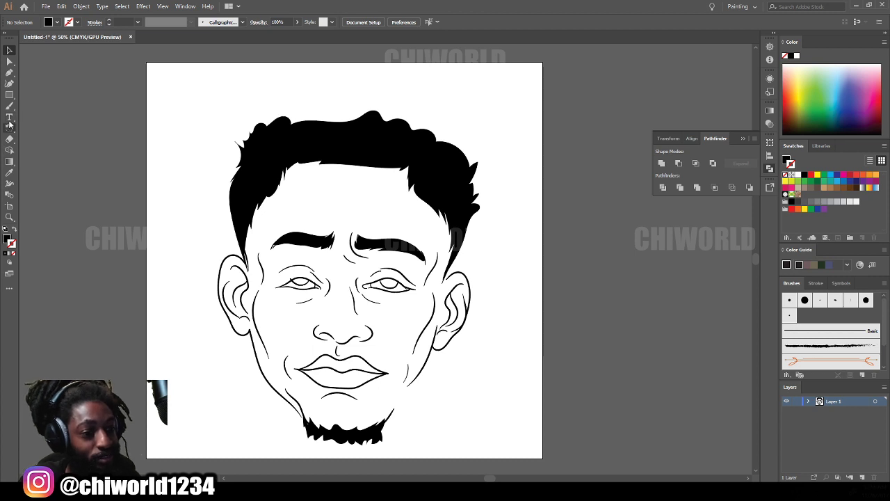
pyautogui.moveTo(9, 108); pyautogui.dragTo(47, 126)
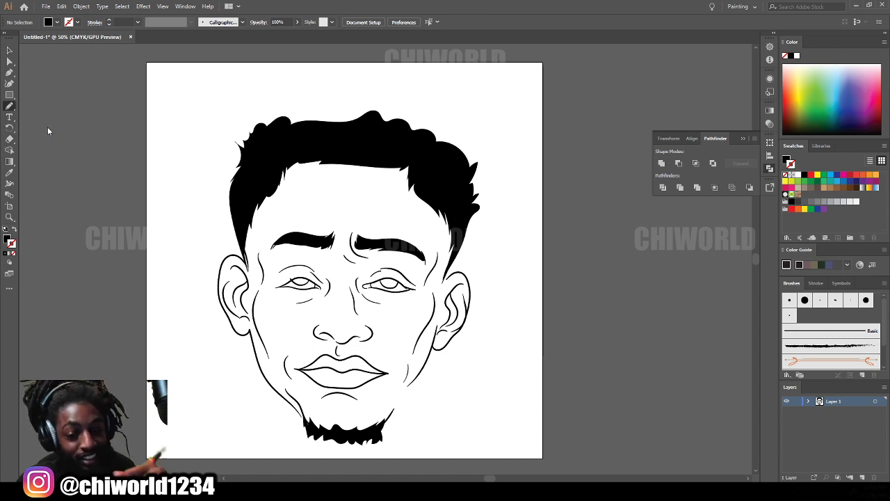
pyautogui.moveTo(319, 146)
pyautogui.mouseDown()
pyautogui.moveTo(249, 293)
pyautogui.moveTo(235, 306)
pyautogui.moveTo(215, 277)
pyautogui.moveTo(218, 263)
pyautogui.moveTo(270, 168)
pyautogui.moveTo(323, 139)
pyautogui.mouseUp()
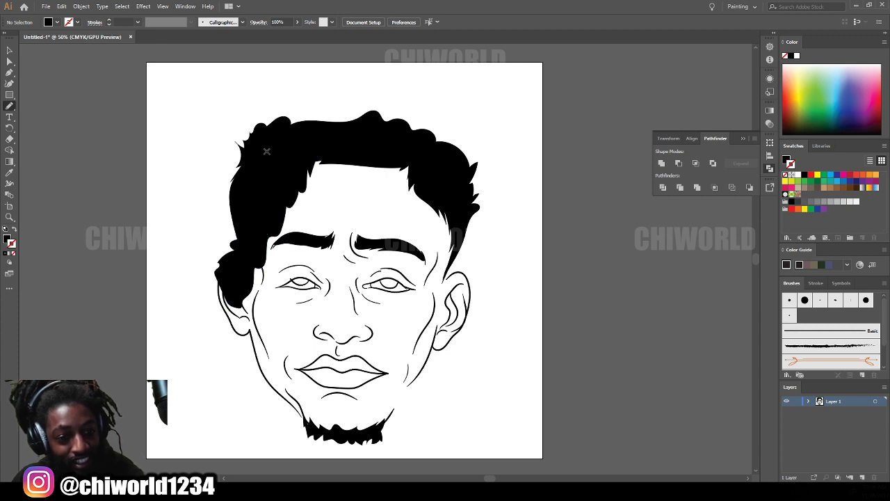
pyautogui.moveTo(460, 214)
pyautogui.mouseDown()
pyautogui.moveTo(492, 252)
pyautogui.moveTo(555, 273)
pyautogui.mouseUp()
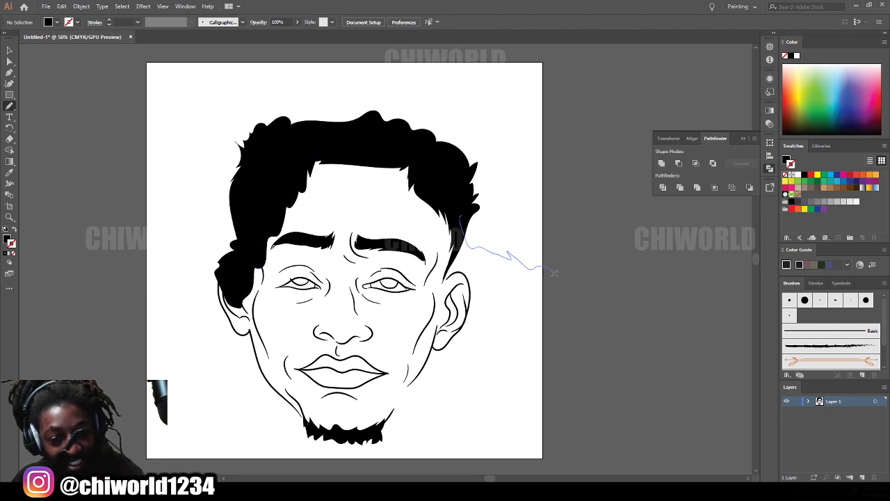
pyautogui.moveTo(583, 241)
pyautogui.mouseDown()
pyautogui.moveTo(486, 180)
pyautogui.moveTo(441, 168)
pyautogui.moveTo(494, 170)
pyautogui.moveTo(540, 123)
pyautogui.moveTo(511, 104)
pyautogui.moveTo(442, 159)
pyautogui.moveTo(467, 140)
pyautogui.moveTo(469, 107)
pyautogui.moveTo(432, 119)
pyautogui.moveTo(421, 113)
pyautogui.moveTo(429, 58)
pyautogui.moveTo(400, 86)
pyautogui.moveTo(379, 133)
pyautogui.moveTo(393, 99)
pyautogui.moveTo(380, 85)
pyautogui.moveTo(344, 95)
pyautogui.moveTo(324, 70)
pyautogui.moveTo(268, 72)
pyautogui.moveTo(321, 136)
pyautogui.moveTo(411, 131)
pyautogui.moveTo(214, 84)
pyautogui.moveTo(158, 103)
pyautogui.moveTo(164, 153)
pyautogui.moveTo(318, 137)
pyautogui.mouseUp()
# Step: Add more black dreadlocks on both sides of the head, one hanging over the forehead and one standing upright on the crown
pyautogui.moveTo(264, 198)
pyautogui.mouseDown()
pyautogui.moveTo(183, 235)
pyautogui.moveTo(148, 268)
pyautogui.mouseUp()
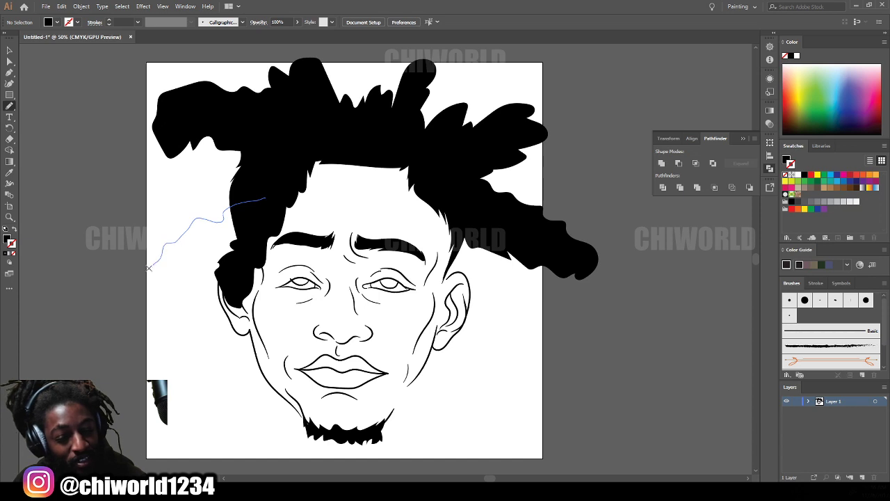
pyautogui.moveTo(125, 211)
pyautogui.mouseDown()
pyautogui.moveTo(204, 175)
pyautogui.moveTo(267, 178)
pyautogui.mouseUp()
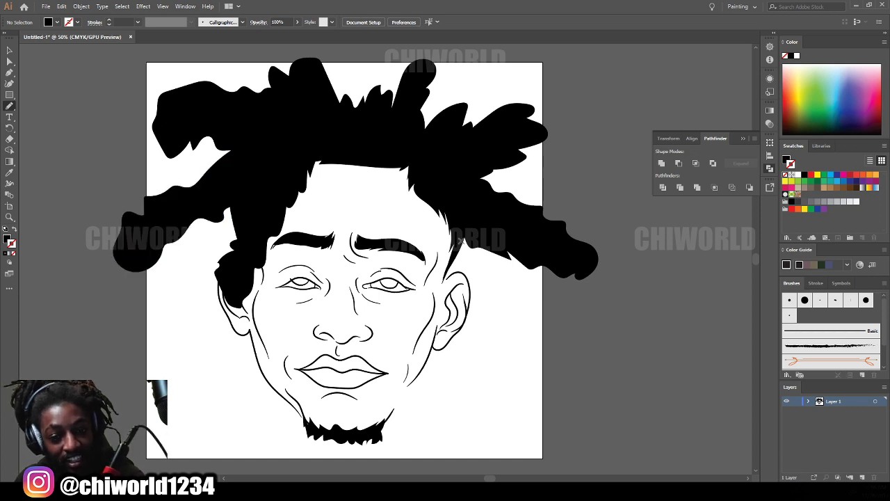
pyautogui.moveTo(459, 240)
pyautogui.mouseDown()
pyautogui.moveTo(477, 282)
pyautogui.moveTo(507, 292)
pyautogui.moveTo(488, 229)
pyautogui.mouseUp()
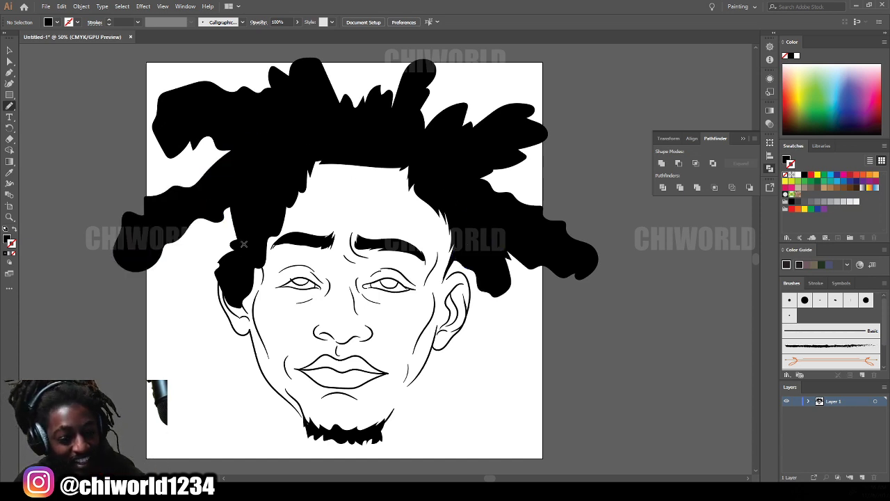
pyautogui.moveTo(244, 244)
pyautogui.mouseDown()
pyautogui.moveTo(198, 261)
pyautogui.moveTo(194, 244)
pyautogui.moveTo(221, 201)
pyautogui.mouseUp()
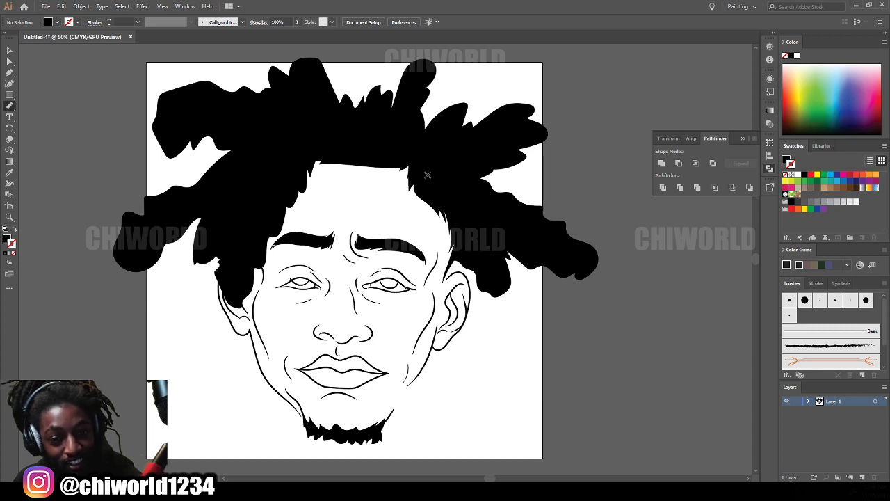
pyautogui.moveTo(427, 175)
pyautogui.mouseDown()
pyautogui.moveTo(382, 217)
pyautogui.moveTo(366, 193)
pyautogui.moveTo(401, 123)
pyautogui.moveTo(380, 121)
pyautogui.mouseUp()
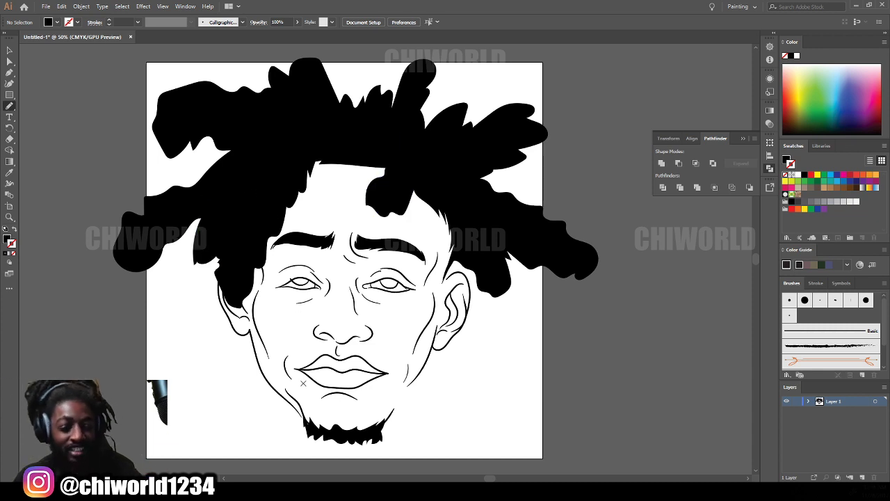
pyautogui.moveTo(447, 148)
pyautogui.mouseDown()
pyautogui.moveTo(486, 101)
pyautogui.moveTo(493, 68)
pyautogui.moveTo(463, 50)
pyautogui.moveTo(448, 91)
pyautogui.moveTo(406, 121)
pyautogui.mouseUp()
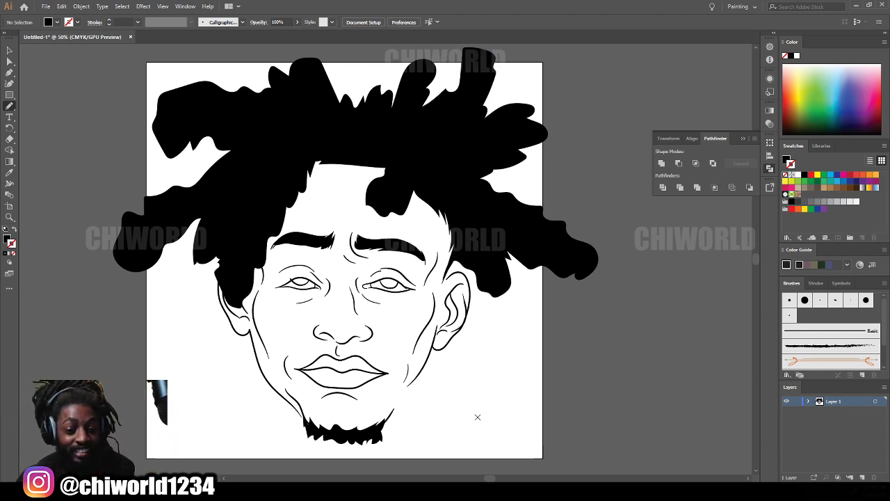
# Step: Draw a full black beard with jagged edges along the jawline from ear to ear and around the chin with the Pencil tool
pyautogui.scroll(-1, 477, 417)
pyautogui.scroll(2, 487, 400)
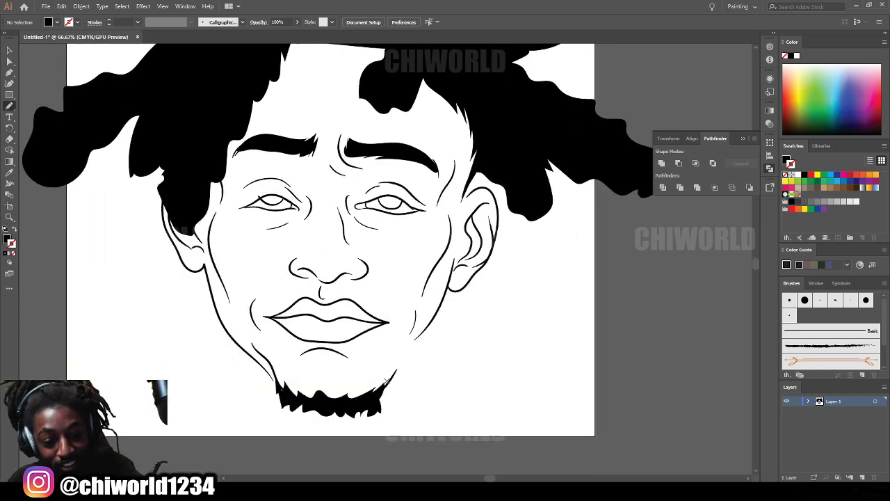
pyautogui.moveTo(375, 395); pyautogui.dragTo(404, 342)
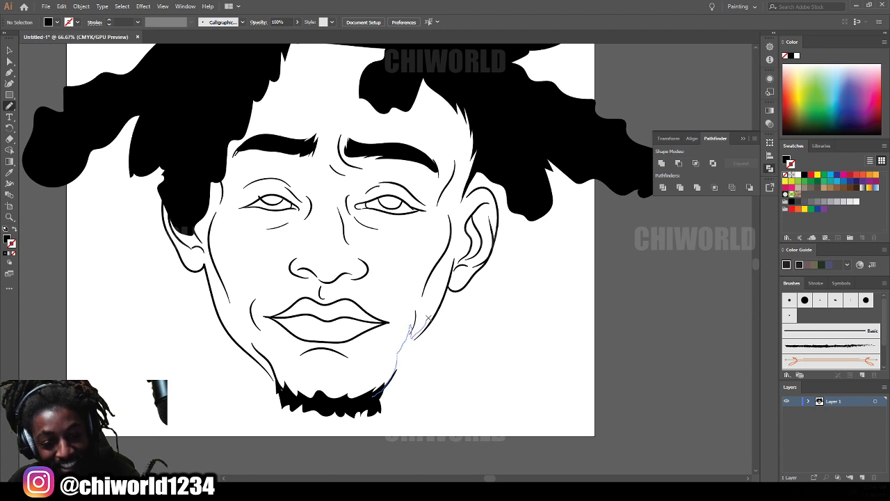
pyautogui.moveTo(446, 286)
pyautogui.mouseDown()
pyautogui.moveTo(455, 254)
pyautogui.moveTo(448, 348)
pyautogui.moveTo(436, 383)
pyautogui.moveTo(414, 403)
pyautogui.mouseUp()
pyautogui.moveTo(381, 426)
pyautogui.mouseDown()
pyautogui.moveTo(329, 441)
pyautogui.moveTo(292, 425)
pyautogui.moveTo(276, 429)
pyautogui.moveTo(263, 415)
pyautogui.moveTo(266, 401)
pyautogui.moveTo(240, 376)
pyautogui.moveTo(213, 325)
pyautogui.moveTo(206, 248)
pyautogui.moveTo(238, 330)
pyautogui.moveTo(259, 335)
pyautogui.moveTo(285, 384)
pyautogui.mouseUp()
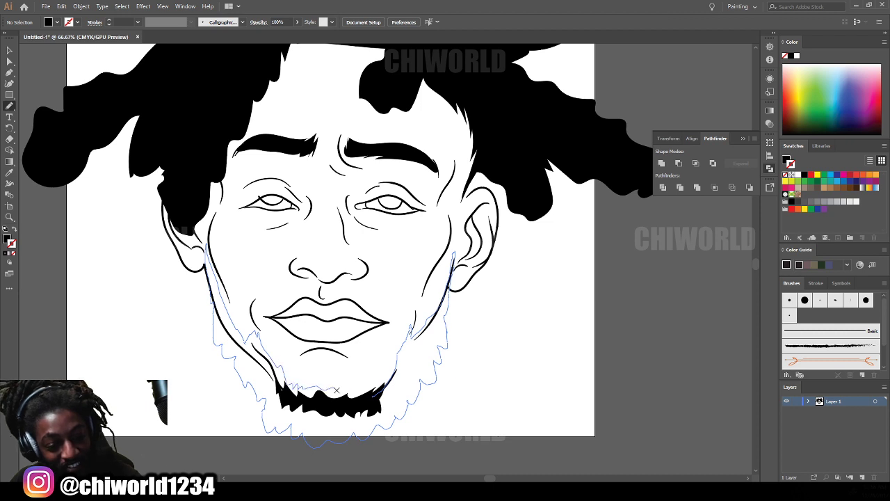
pyautogui.moveTo(376, 382); pyautogui.dragTo(375, 400)
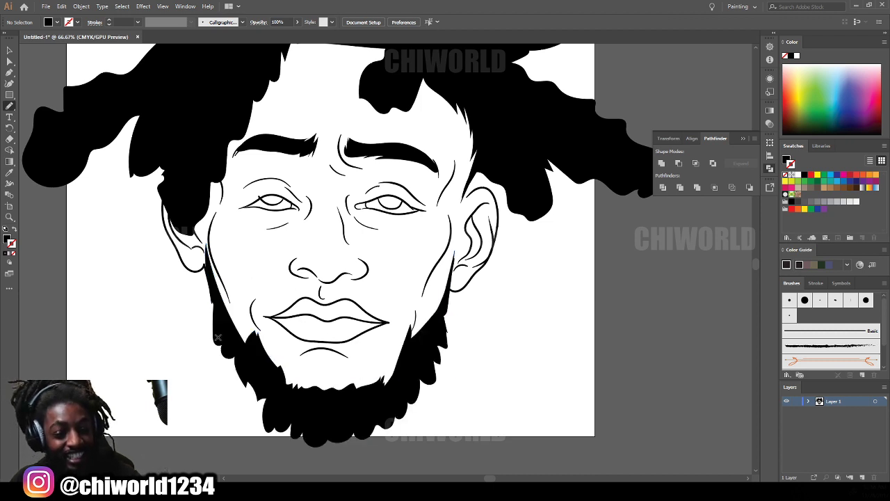
# Step: Draw a jagged black moustache above both halves of the upper lip, with thin strands running down past the mouth corners
pyautogui.moveTo(372, 299); pyautogui.dragTo(352, 288)
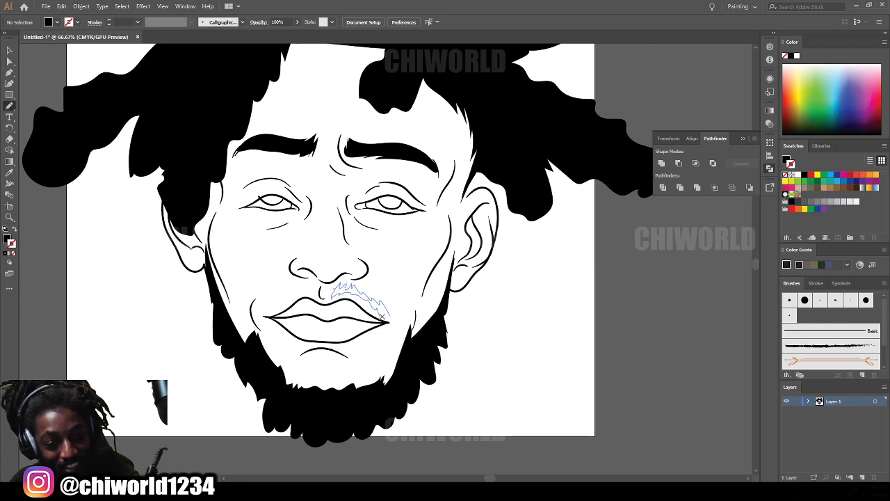
pyautogui.moveTo(394, 323); pyautogui.dragTo(396, 351)
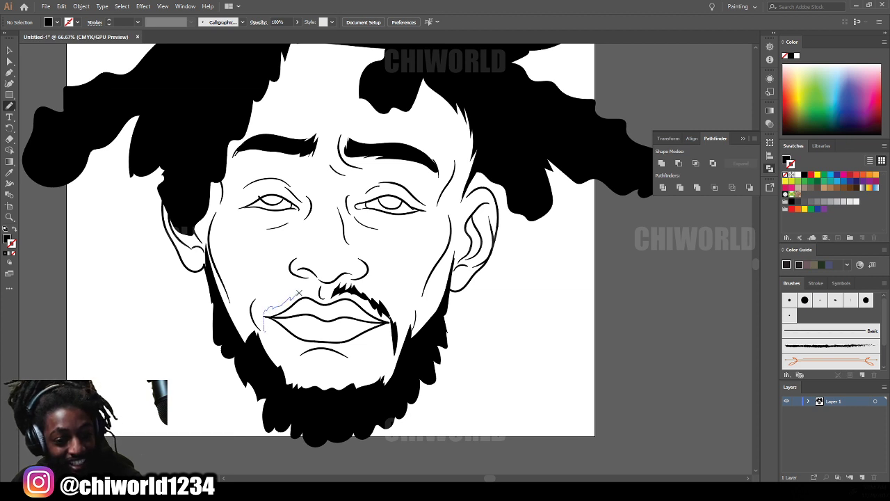
pyautogui.moveTo(262, 307); pyautogui.dragTo(262, 334)
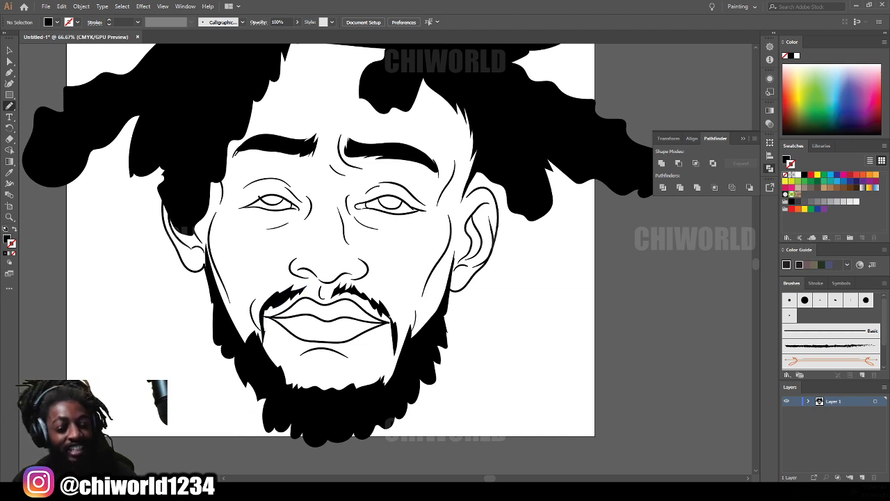
# Step: Fill the irises of both eyes with solid black Pencil-tool shapes traced inside their outlines
pyautogui.scroll(-2, 487, 381)
pyautogui.scroll(1, 487, 383)
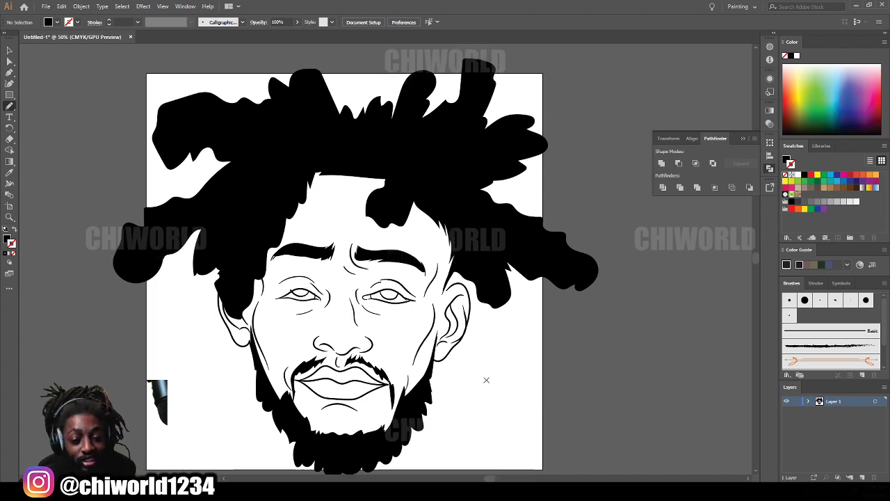
pyautogui.scroll(4, 487, 380)
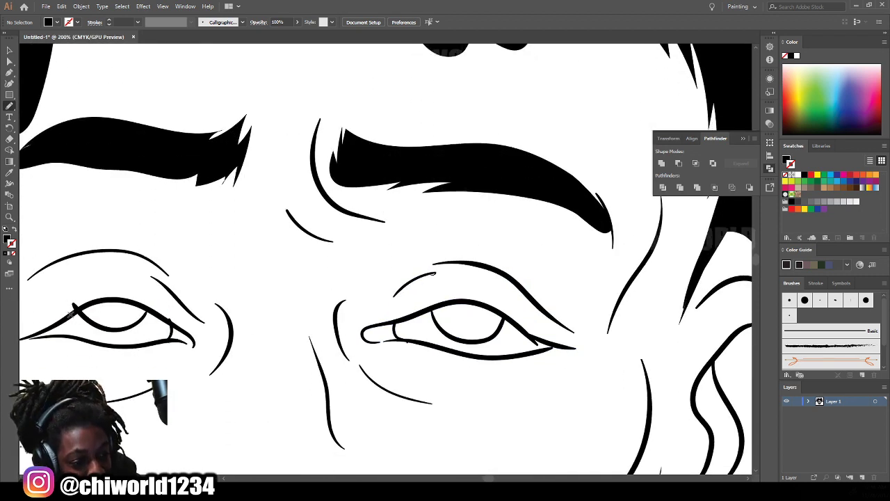
pyautogui.moveTo(89, 304)
pyautogui.mouseDown()
pyautogui.moveTo(134, 302)
pyautogui.moveTo(99, 328)
pyautogui.moveTo(75, 307)
pyautogui.mouseUp()
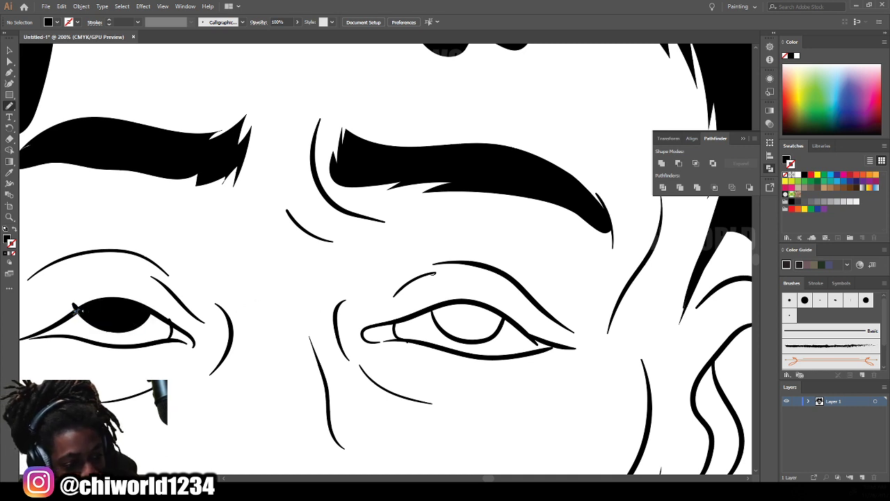
pyautogui.moveTo(87, 308); pyautogui.dragTo(84, 304)
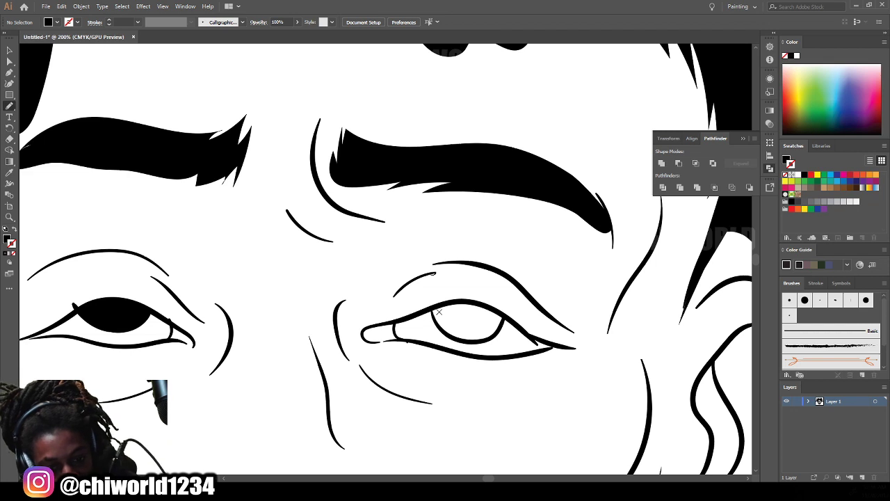
pyautogui.moveTo(503, 316)
pyautogui.mouseDown()
pyautogui.moveTo(430, 313)
pyautogui.moveTo(455, 334)
pyautogui.moveTo(485, 337)
pyautogui.moveTo(501, 314)
pyautogui.moveTo(432, 308)
pyautogui.moveTo(462, 342)
pyautogui.moveTo(490, 321)
pyautogui.mouseUp()
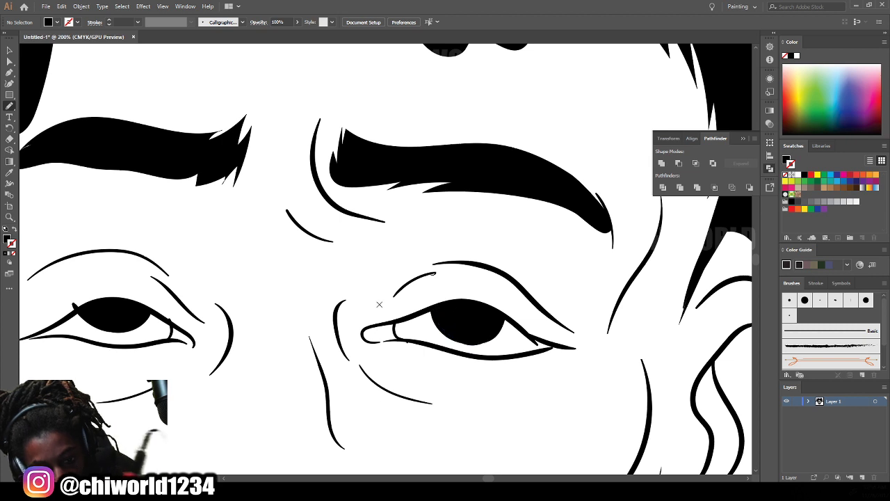
# Step: Add a new layer, lock the line-art layer, and place the new layer beneath it
pyautogui.hotkey('ctrl', '-')
pyautogui.hotkey('ctrl', '-')
pyautogui.hotkey('ctrl', '-')
pyautogui.hotkey('ctrl', '-')
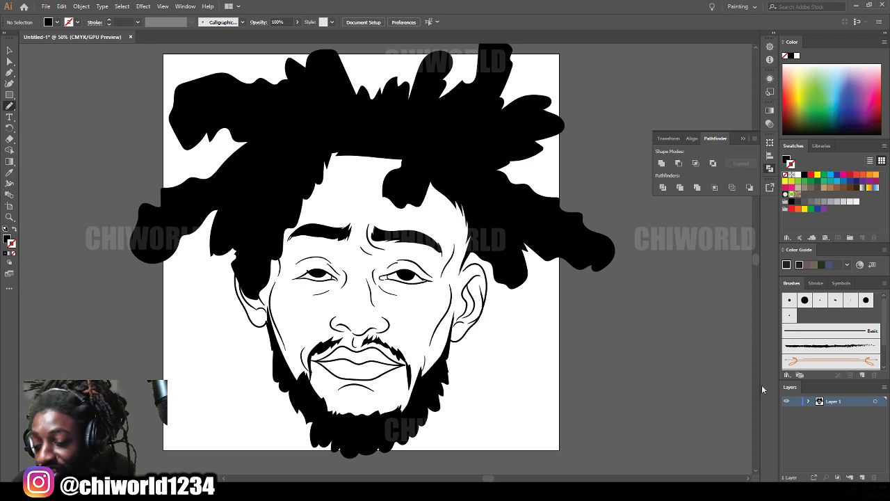
pyautogui.click(862, 477)
pyautogui.click(832, 403)
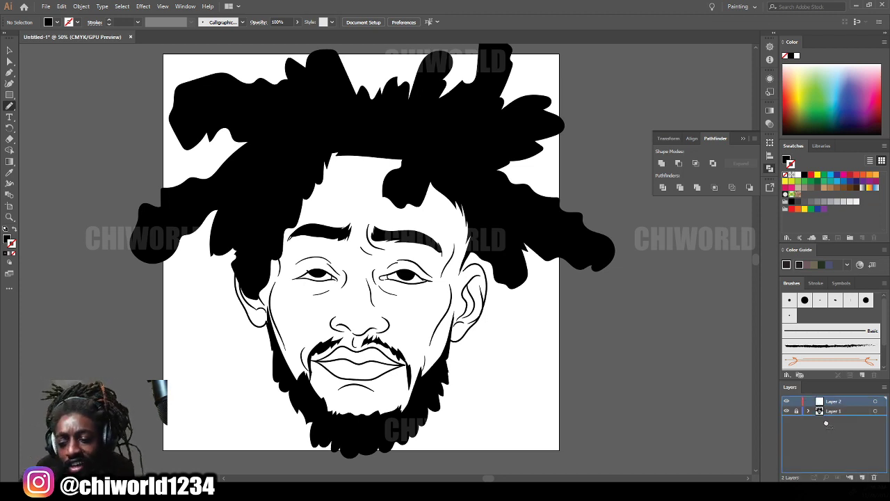
pyautogui.moveTo(827, 419); pyautogui.dragTo(817, 422)
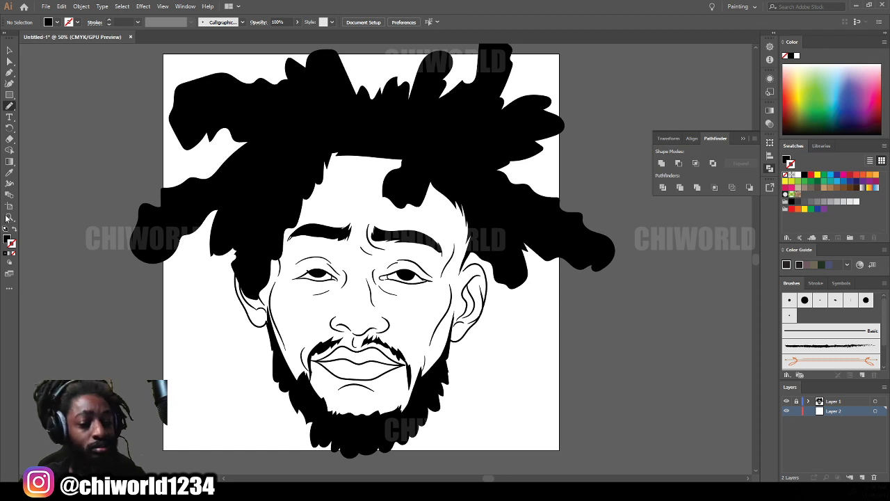
# Step: Set the fill colour to the orange-brown skin tone D86841 with the Color Picker
pyautogui.doubleClick(7, 239)
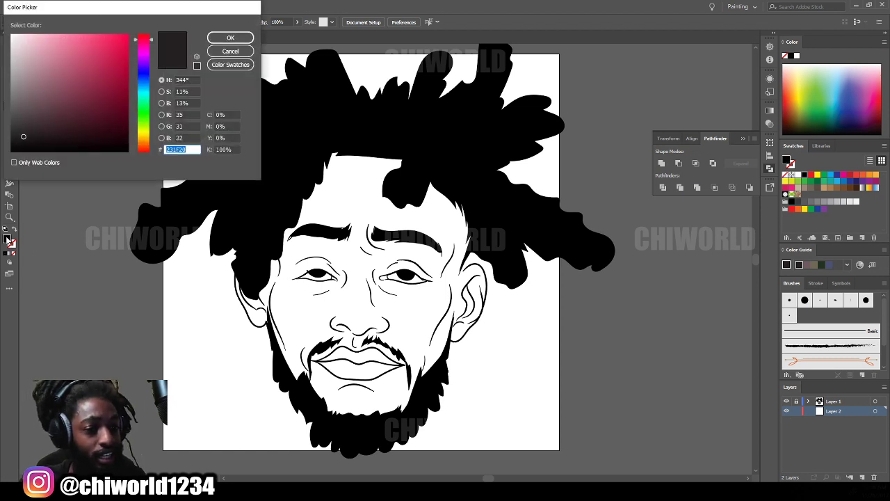
pyautogui.moveTo(117, 12); pyautogui.dragTo(137, 211)
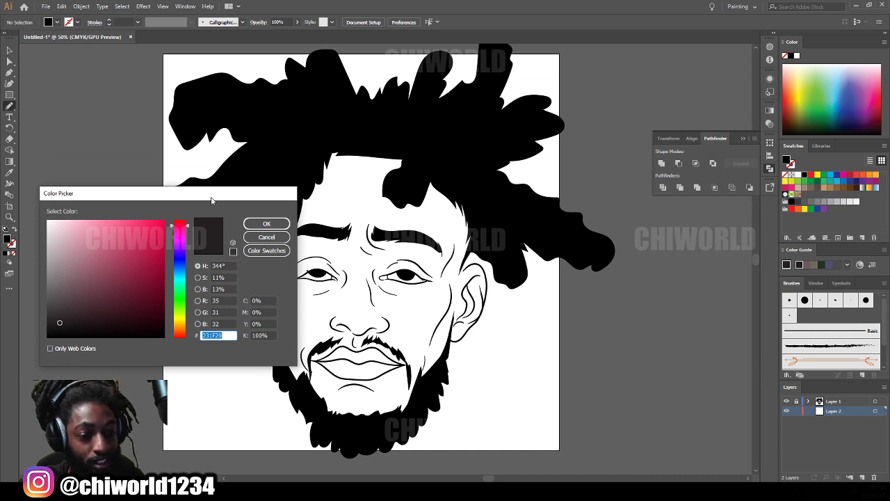
pyautogui.moveTo(212, 201); pyautogui.dragTo(250, 233)
pyautogui.moveTo(222, 368)
pyautogui.mouseDown()
pyautogui.moveTo(218, 352)
pyautogui.moveTo(206, 372)
pyautogui.moveTo(205, 363)
pyautogui.moveTo(216, 368)
pyautogui.mouseUp()
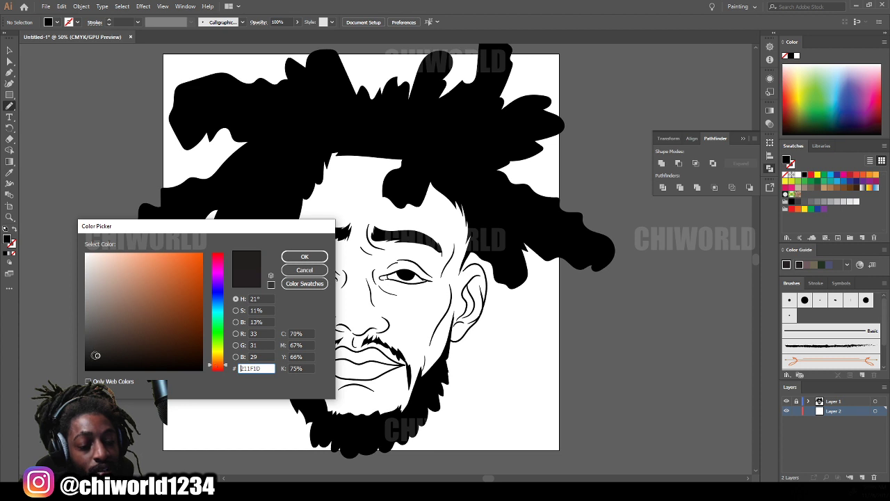
pyautogui.moveTo(99, 354)
pyautogui.mouseDown()
pyautogui.moveTo(155, 313)
pyautogui.moveTo(173, 277)
pyautogui.moveTo(163, 272)
pyautogui.mouseUp()
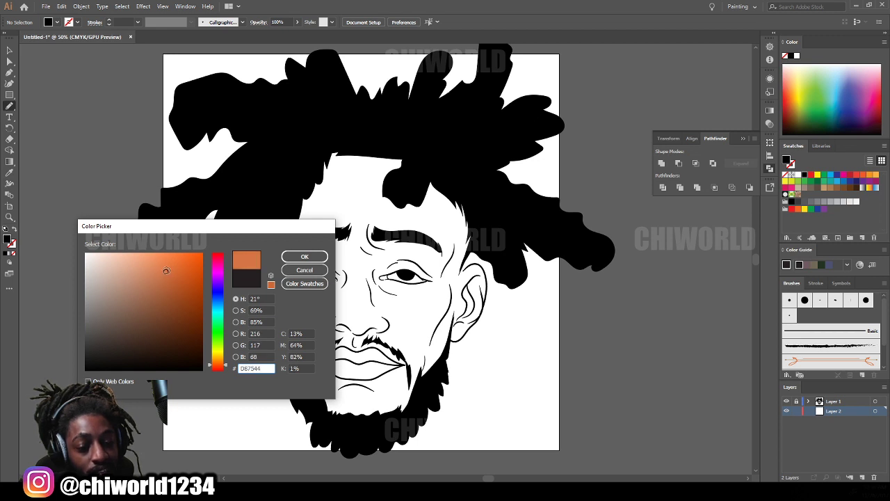
pyautogui.moveTo(217, 368); pyautogui.dragTo(217, 369)
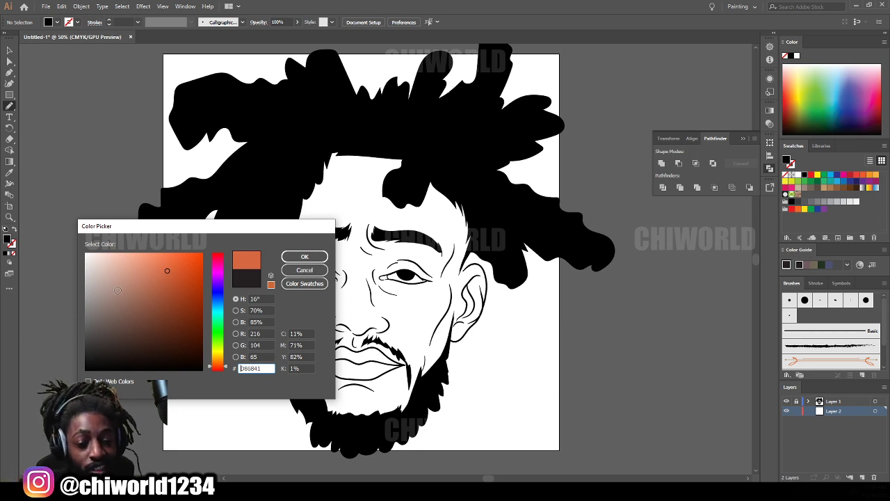
pyautogui.click(304, 257)
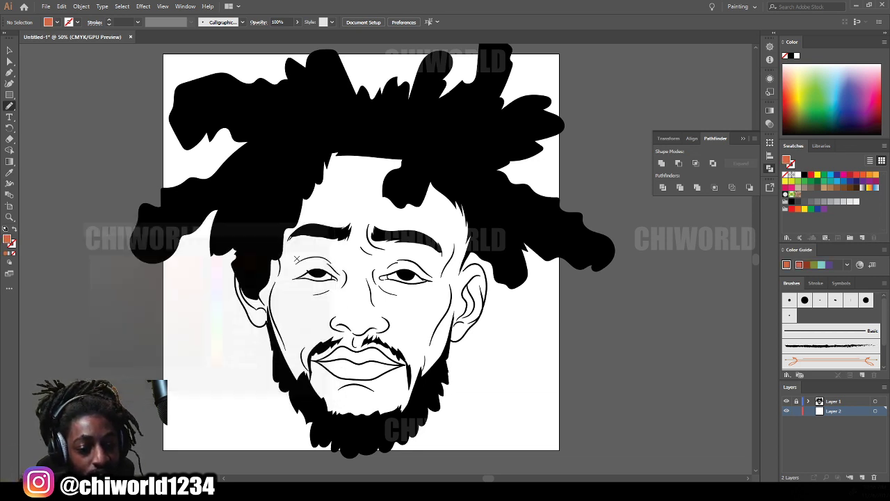
# Step: Draw skin-toned Pencil-tool shapes on Layer 2 that cover the face, both sides of the head, and both ears
pyautogui.click(10, 107)
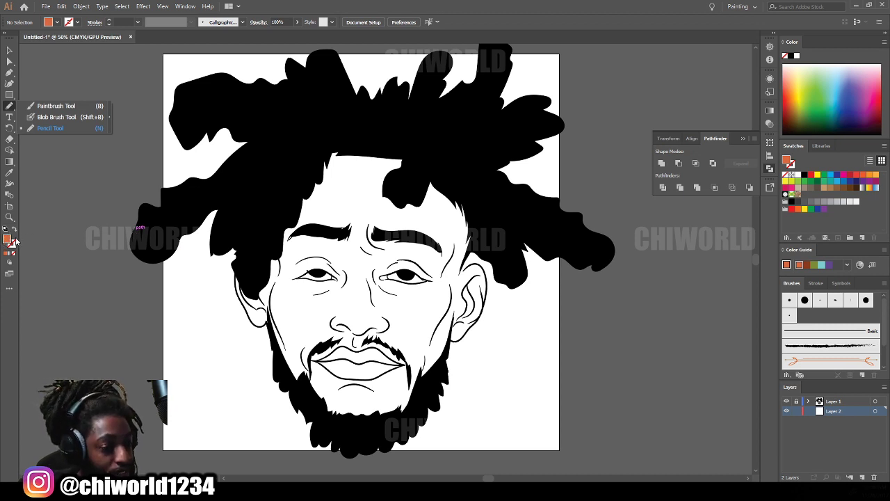
pyautogui.scroll(-2, 533, 355)
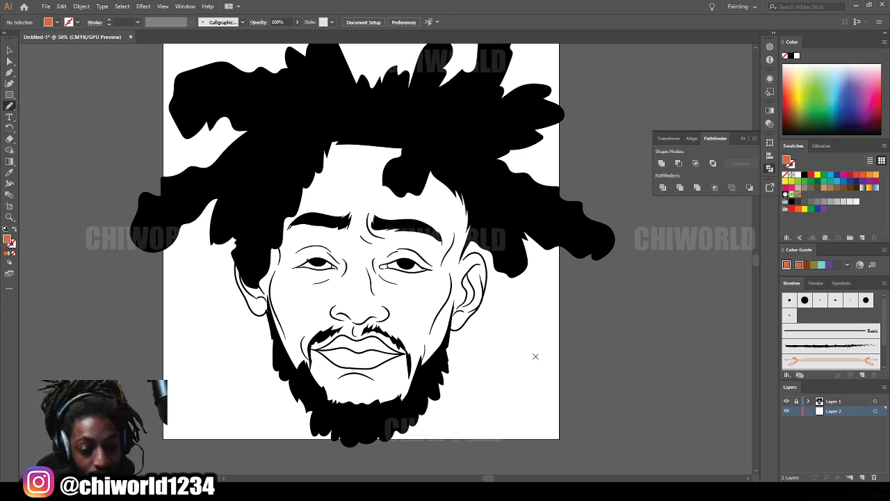
pyautogui.hotkey('ctrl', '=')
pyautogui.scroll(1, 535, 341)
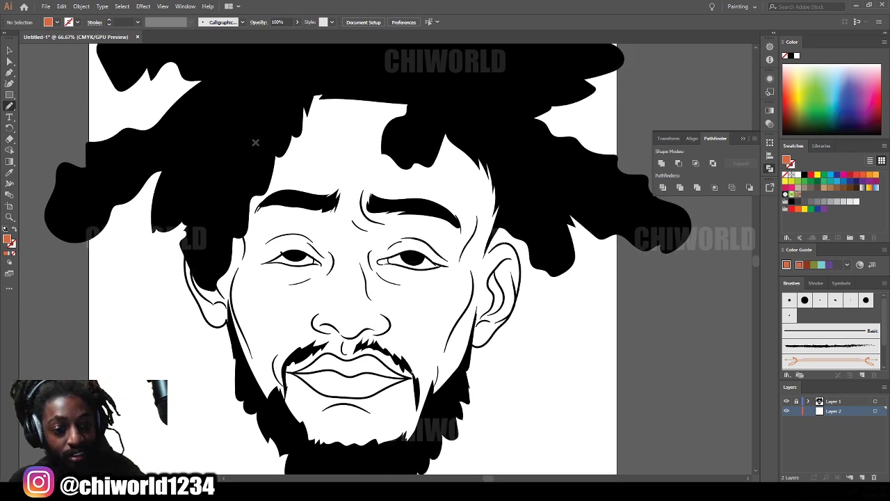
pyautogui.moveTo(255, 142)
pyautogui.mouseDown()
pyautogui.moveTo(251, 304)
pyautogui.moveTo(274, 400)
pyautogui.moveTo(329, 463)
pyautogui.moveTo(405, 453)
pyautogui.moveTo(450, 397)
pyautogui.moveTo(483, 225)
pyautogui.moveTo(474, 122)
pyautogui.moveTo(354, 84)
pyautogui.moveTo(255, 141)
pyautogui.mouseUp()
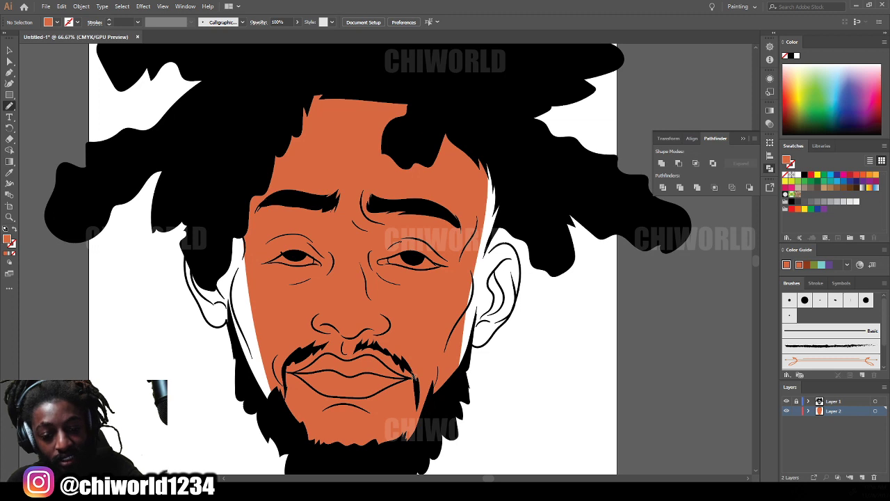
pyautogui.moveTo(451, 387); pyautogui.dragTo(470, 346)
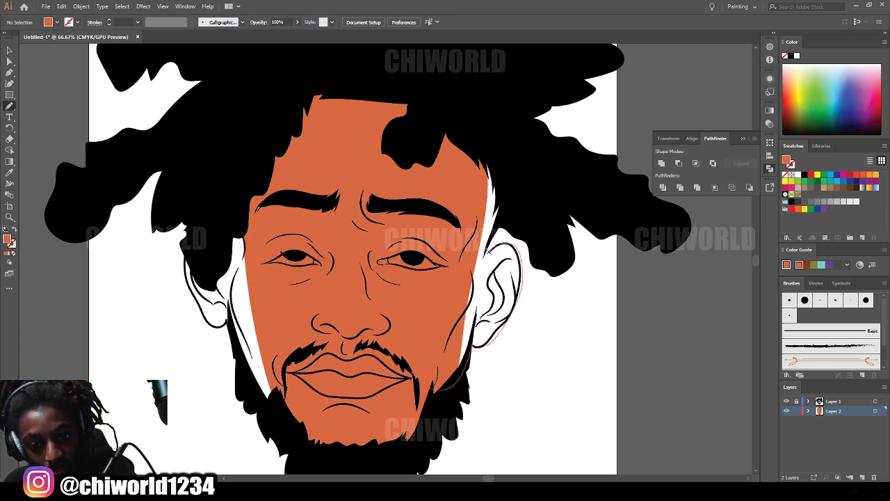
pyautogui.moveTo(489, 250)
pyautogui.mouseDown()
pyautogui.moveTo(496, 209)
pyautogui.moveTo(471, 133)
pyautogui.mouseUp()
pyautogui.moveTo(304, 428)
pyautogui.mouseDown()
pyautogui.moveTo(267, 417)
pyautogui.moveTo(230, 323)
pyautogui.moveTo(185, 277)
pyautogui.moveTo(212, 179)
pyautogui.moveTo(262, 192)
pyautogui.mouseUp()
# Step: Lock the skin-colour layer and add a new layer between it and the line art
pyautogui.hotkey('ctrl', '-')
pyautogui.hotkey('ctrl', '-')
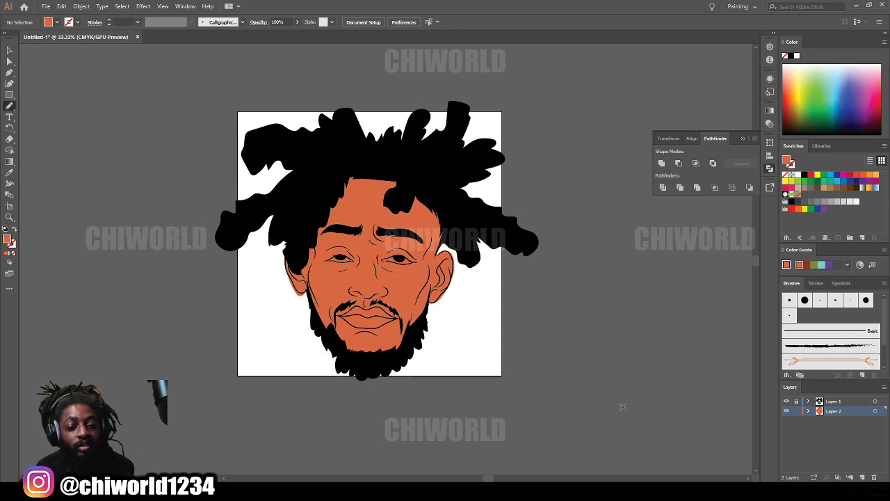
pyautogui.hotkey('ctrl', '+')
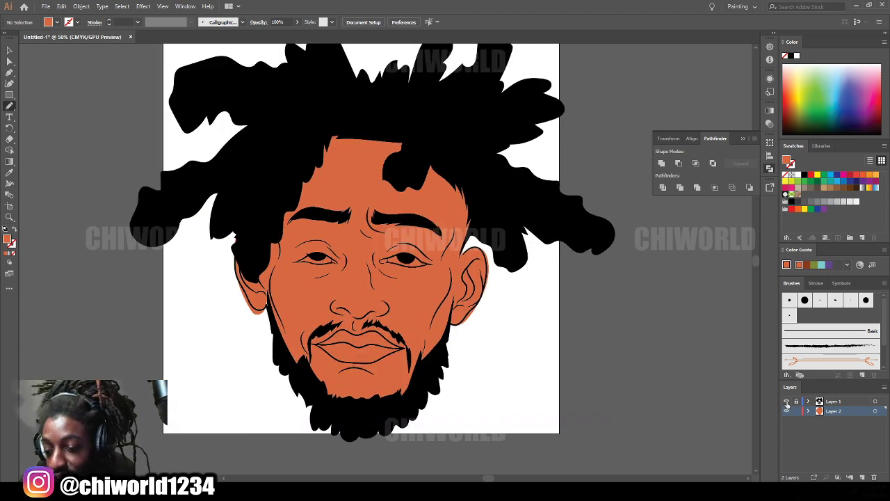
pyautogui.click(863, 477)
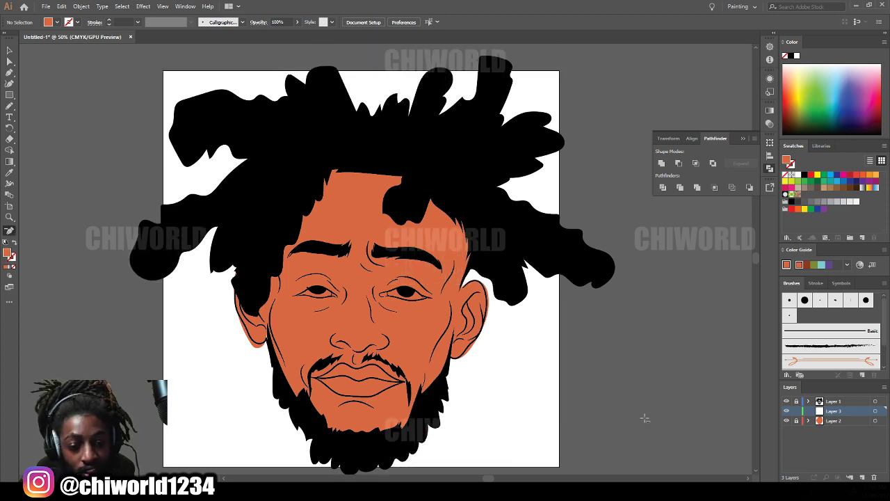
# Step: Draw a skin-toned rectangle about 1.97 by 1.86 in beside the face on the new layer
pyautogui.hotkey('ctrl', '+')
pyautogui.scroll(-2, 631, 409)
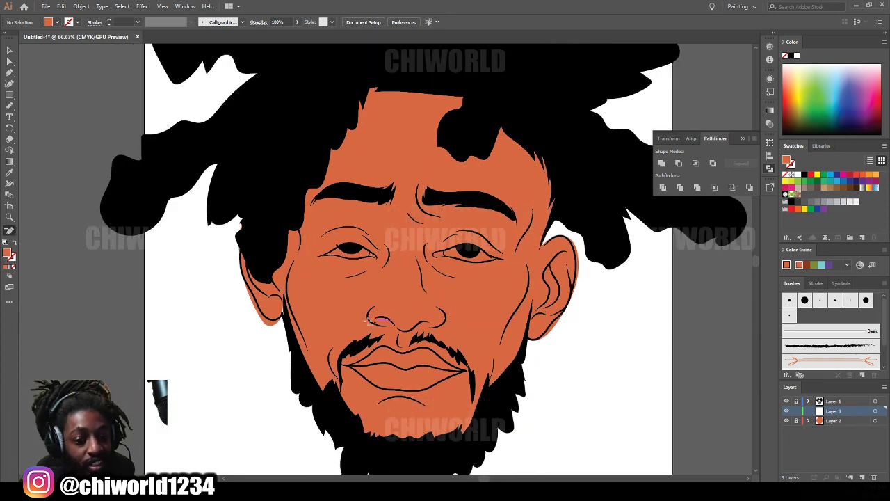
pyautogui.click(9, 94)
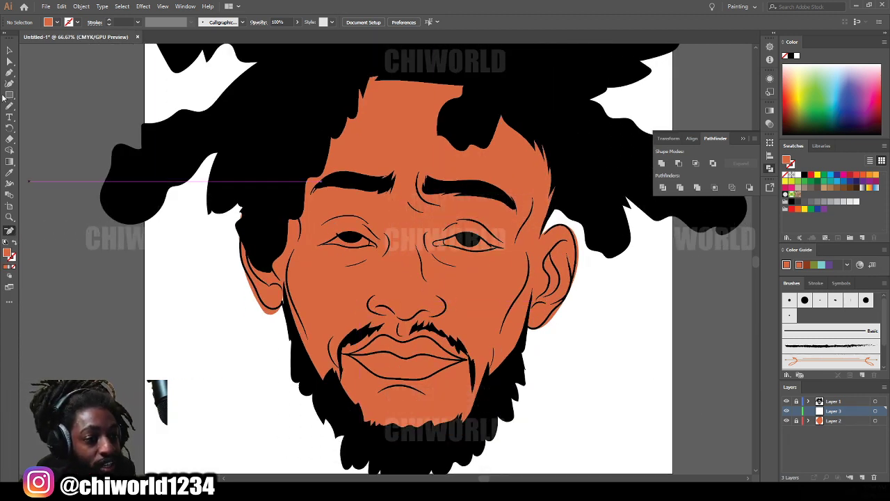
pyautogui.moveTo(128, 317)
pyautogui.mouseDown()
pyautogui.moveTo(187, 272)
pyautogui.moveTo(185, 246)
pyautogui.moveTo(187, 261)
pyautogui.mouseUp()
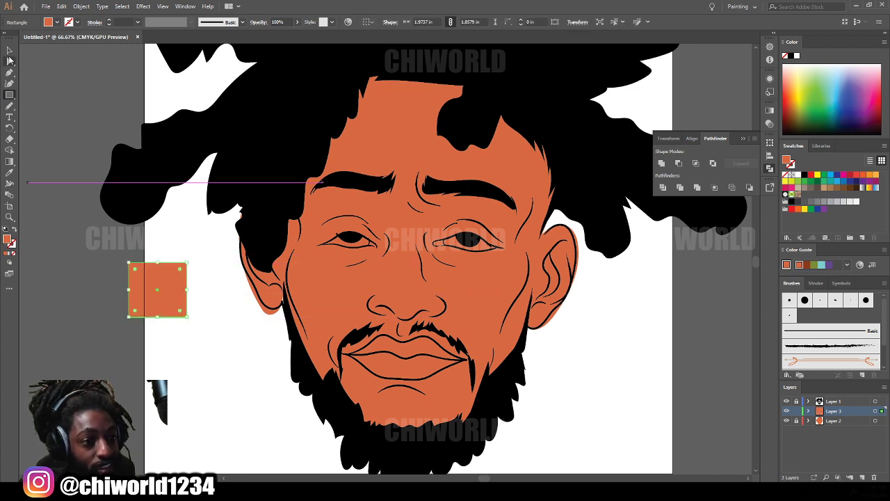
# Step: Duplicate the rectangle into a vertical column of five evenly spaced swatches beside the face, and select the second one from the top
pyautogui.click(9, 51)
pyautogui.moveTo(163, 300); pyautogui.dragTo(176, 416)
pyautogui.keyDown('alt'); pyautogui.scroll(-1, 179, 344); pyautogui.keyUp('alt')
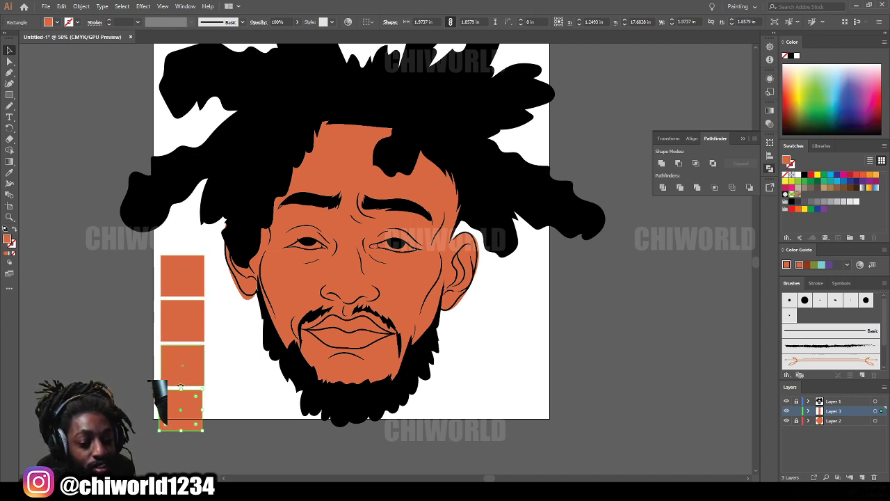
pyautogui.moveTo(186, 293); pyautogui.dragTo(181, 235)
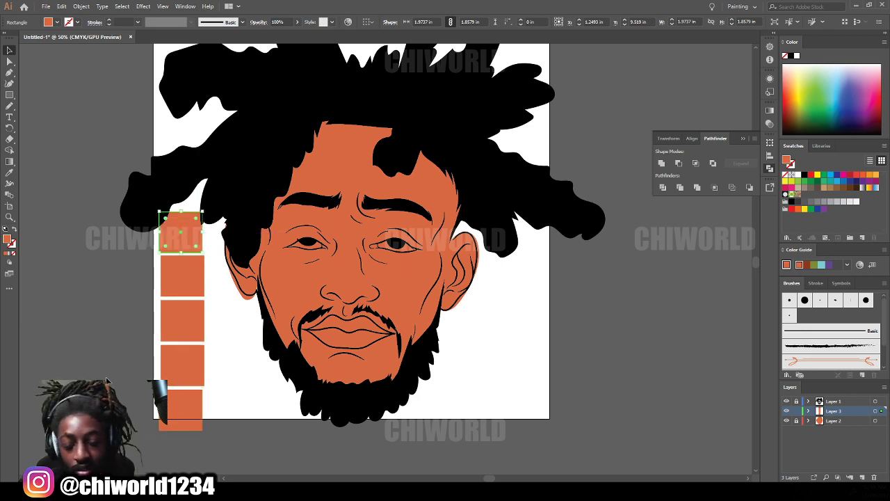
pyautogui.click(166, 271)
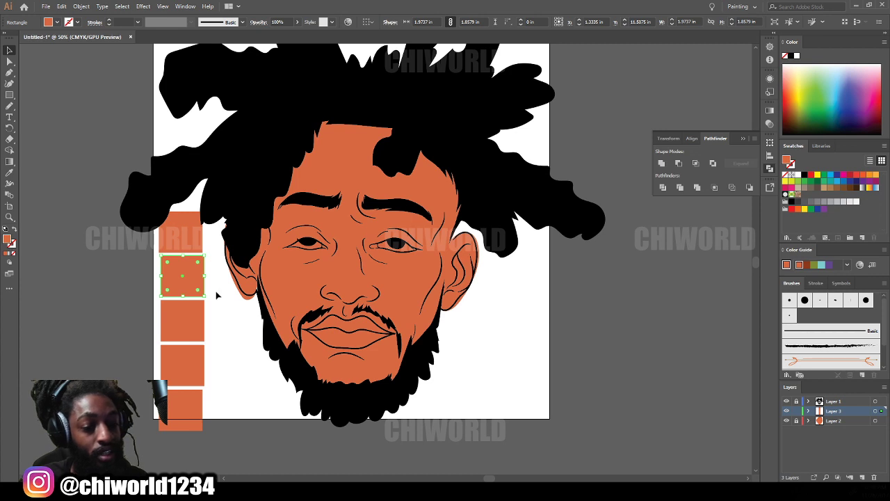
# Step: Recolour the second swatch from the top to a slightly darker reddish-brown shade of the skin tone
pyautogui.doubleClick(7, 239)
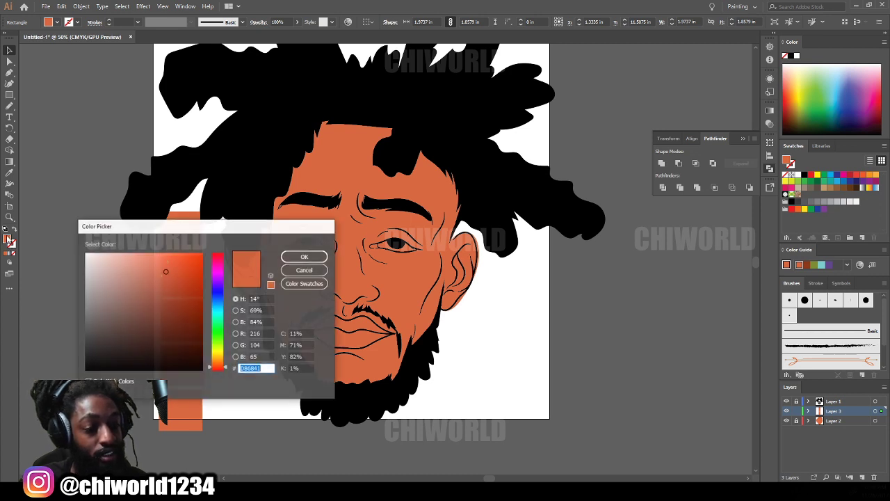
pyautogui.moveTo(214, 231); pyautogui.dragTo(410, 260)
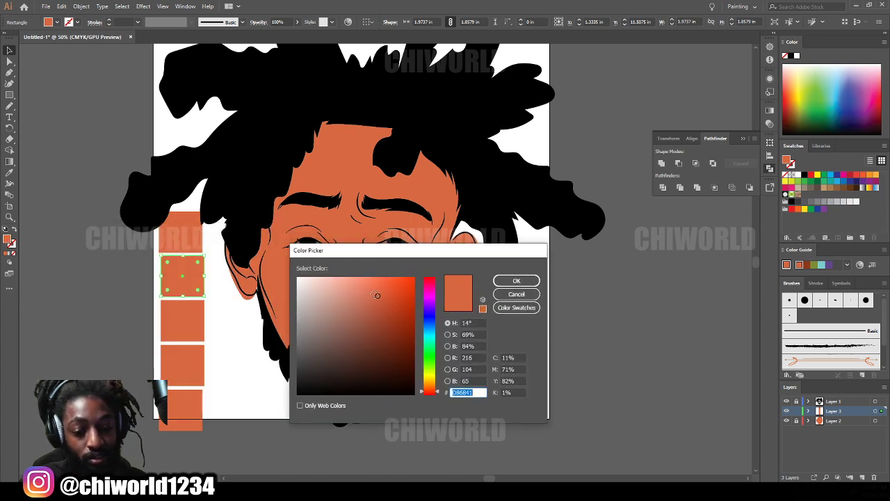
pyautogui.moveTo(376, 295); pyautogui.dragTo(379, 312)
pyautogui.click(502, 281)
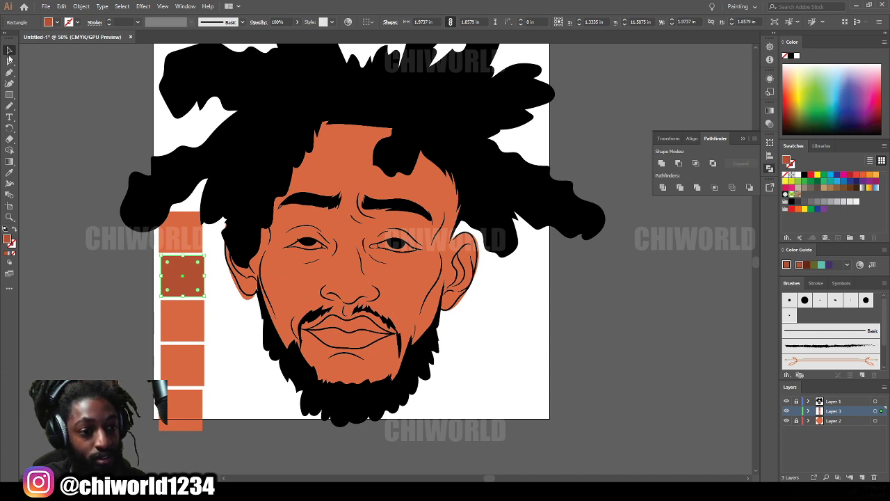
# Step: Recolour the third swatch to a darker reddish brown, RGB 137, 60, 39, and deselect it
pyautogui.click(182, 326)
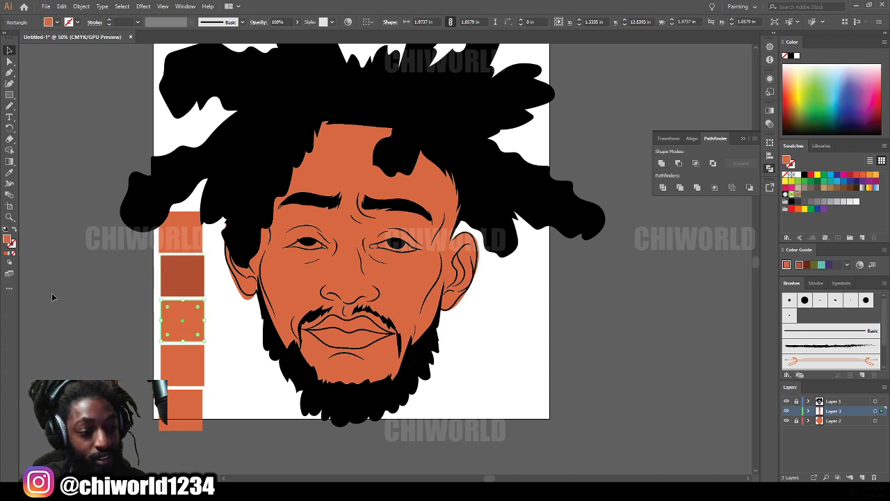
pyautogui.doubleClick(7, 240)
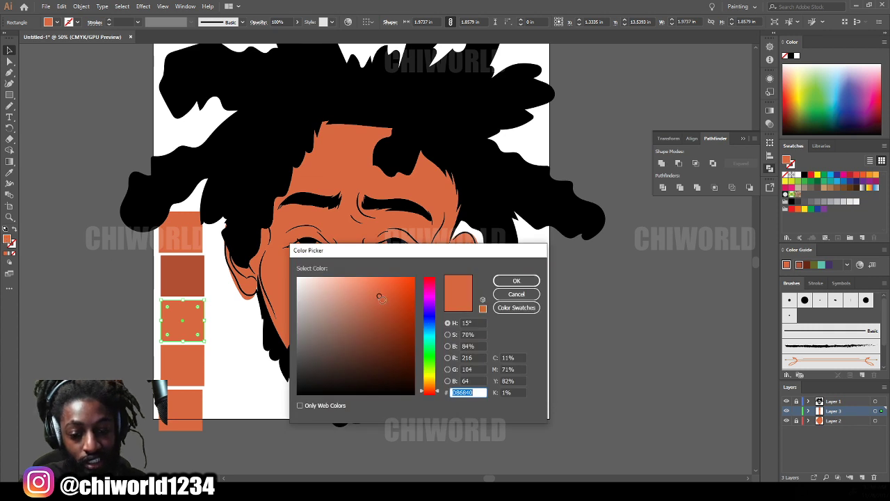
pyautogui.moveTo(381, 299); pyautogui.dragTo(381, 328)
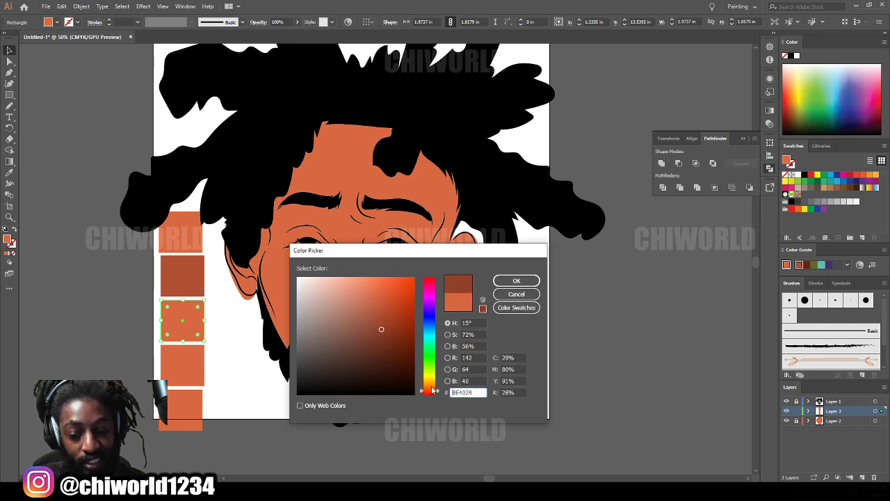
pyautogui.moveTo(433, 392); pyautogui.dragTo(434, 393)
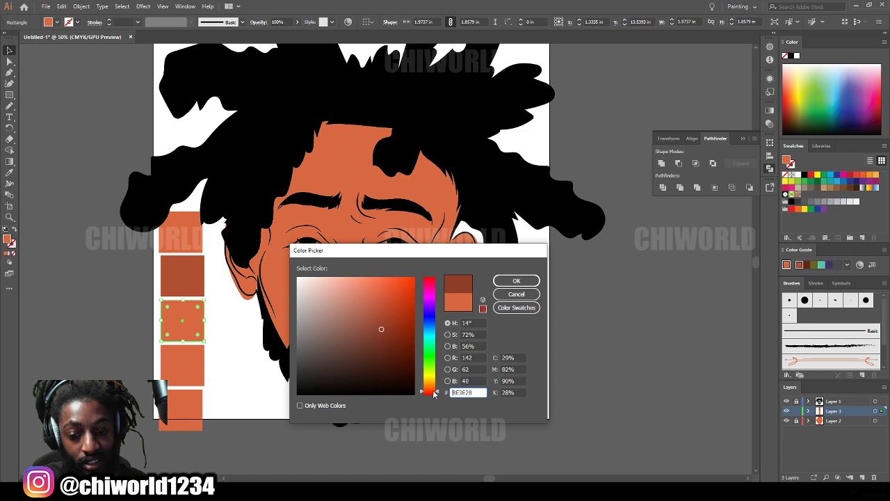
pyautogui.moveTo(381, 327); pyautogui.dragTo(381, 331)
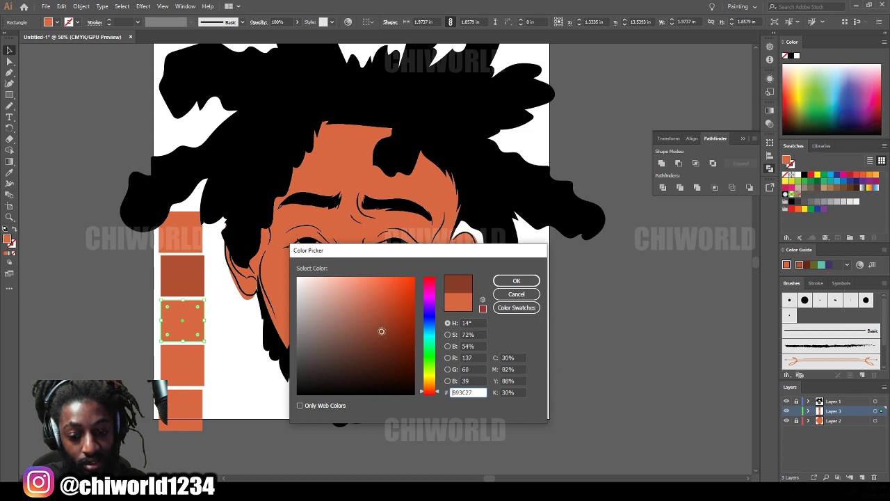
pyautogui.click(505, 282)
pyautogui.click(127, 347)
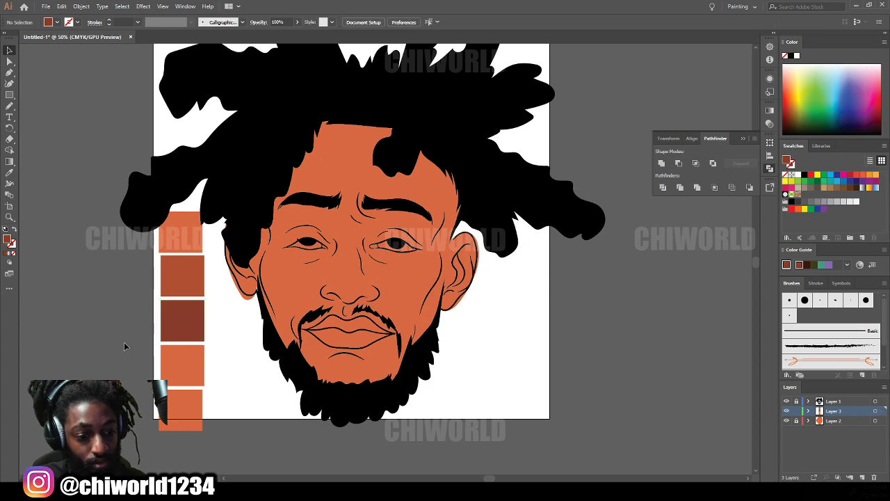
# Step: Recolour the fourth swatch to a deep maroon with hex value 601C1C
pyautogui.click(172, 364)
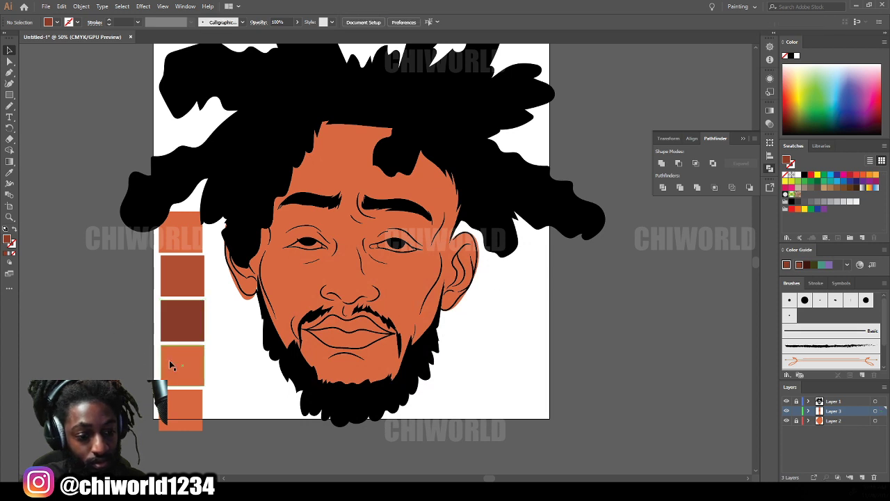
pyautogui.doubleClick(6, 240)
pyautogui.moveTo(380, 316); pyautogui.dragTo(384, 341)
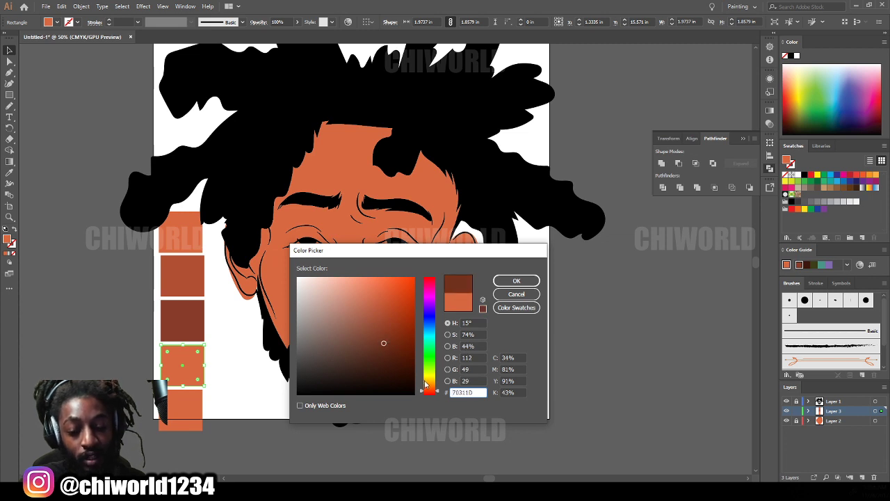
pyautogui.moveTo(426, 385); pyautogui.dragTo(425, 397)
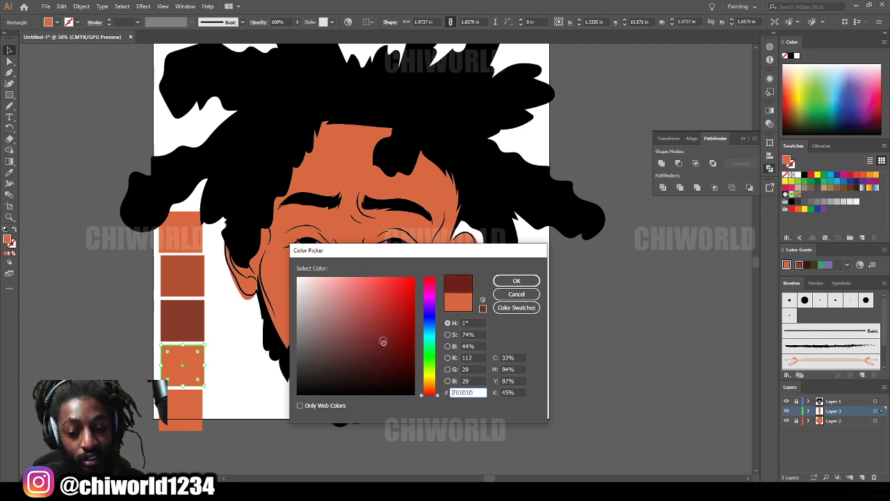
pyautogui.moveTo(383, 341); pyautogui.dragTo(380, 350)
pyautogui.click(516, 281)
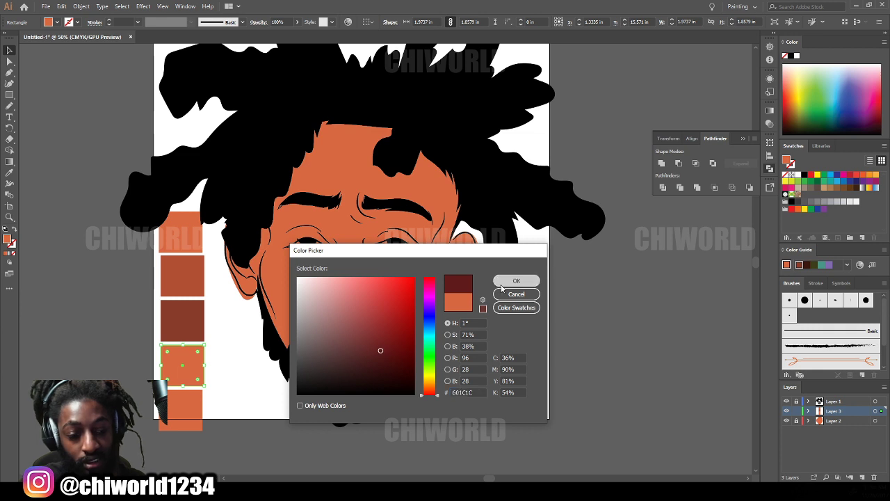
# Step: Recolour the lowest swatch to a near-black wine red, RGB 51, 11, 19, and deselect it
pyautogui.click(182, 410)
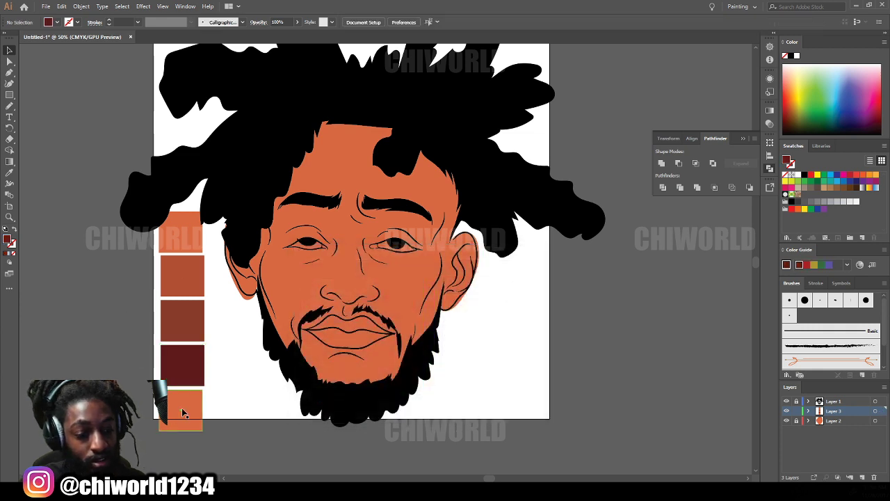
pyautogui.doubleClick(5, 242)
pyautogui.moveTo(427, 388); pyautogui.dragTo(430, 393)
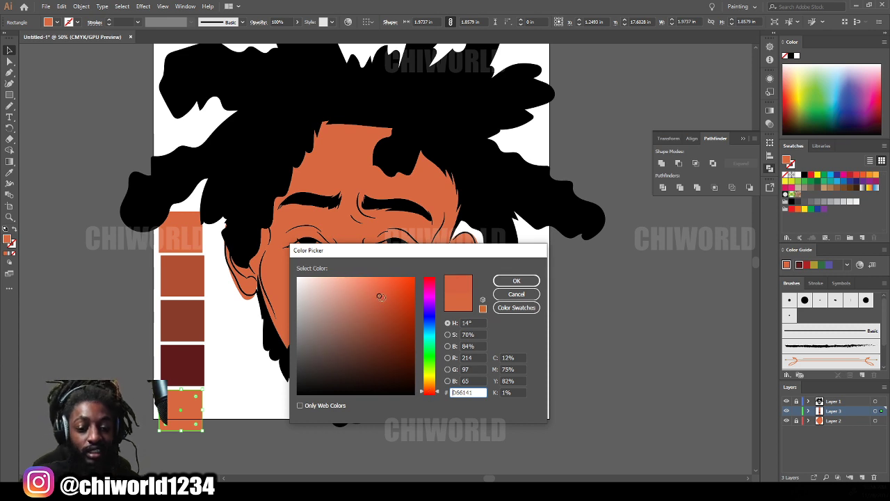
pyautogui.moveTo(381, 297)
pyautogui.mouseDown()
pyautogui.moveTo(371, 367)
pyautogui.moveTo(373, 350)
pyautogui.mouseUp()
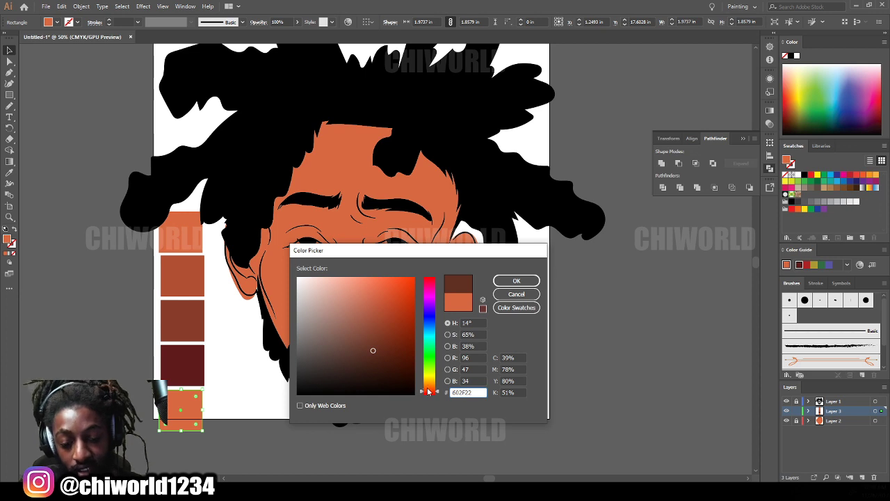
pyautogui.moveTo(428, 392); pyautogui.dragTo(427, 395)
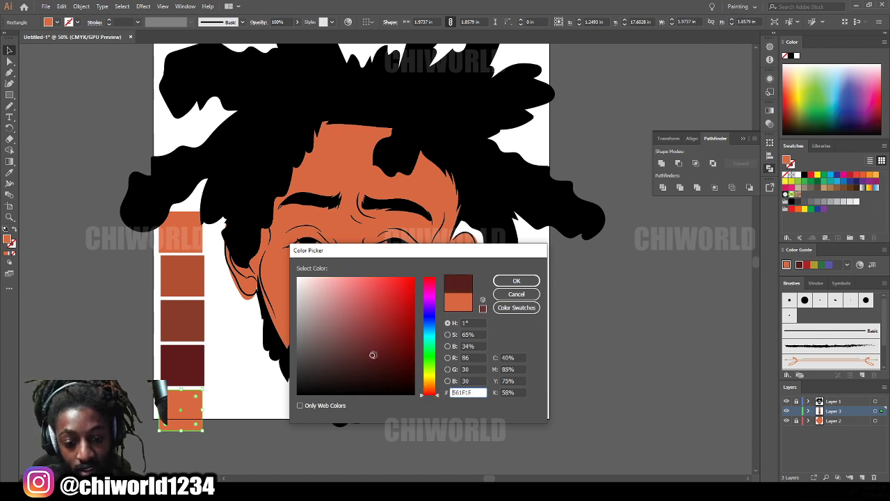
pyautogui.moveTo(379, 364); pyautogui.dragTo(382, 366)
pyautogui.moveTo(436, 332); pyautogui.dragTo(428, 285)
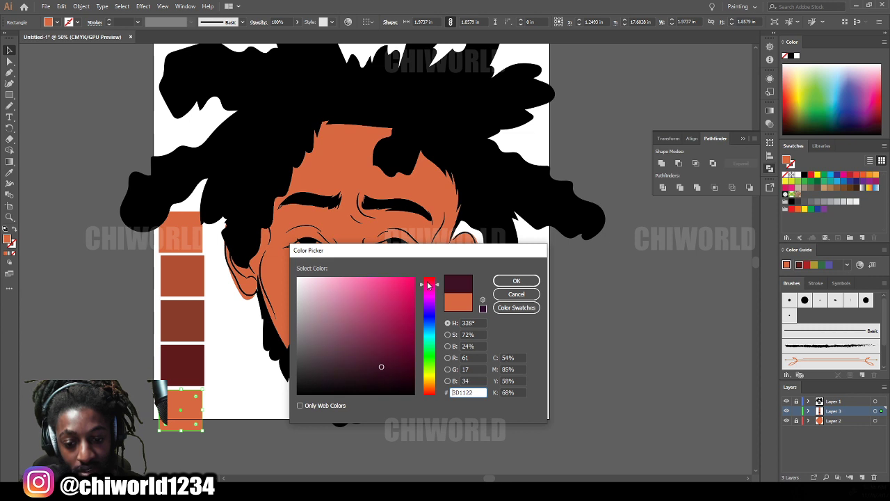
pyautogui.moveTo(382, 365)
pyautogui.mouseDown()
pyautogui.moveTo(379, 384)
pyautogui.moveTo(395, 377)
pyautogui.mouseUp()
pyautogui.moveTo(395, 376); pyautogui.dragTo(389, 371)
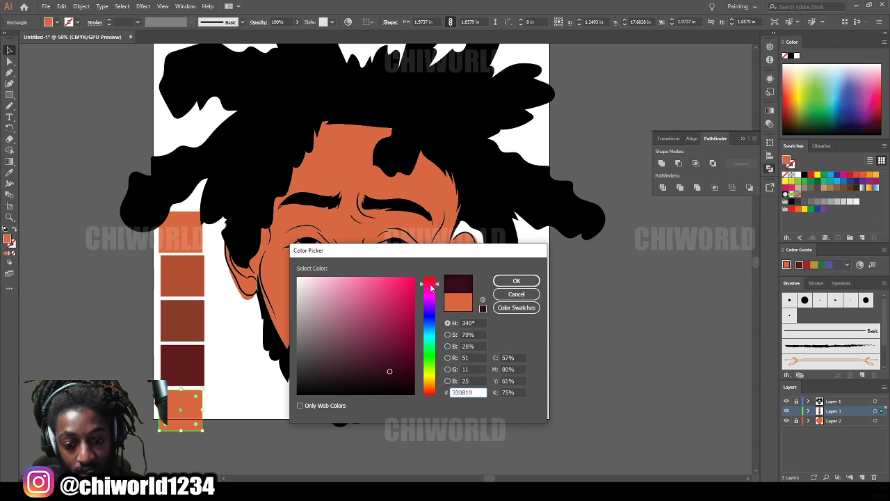
pyautogui.moveTo(431, 289); pyautogui.dragTo(430, 284)
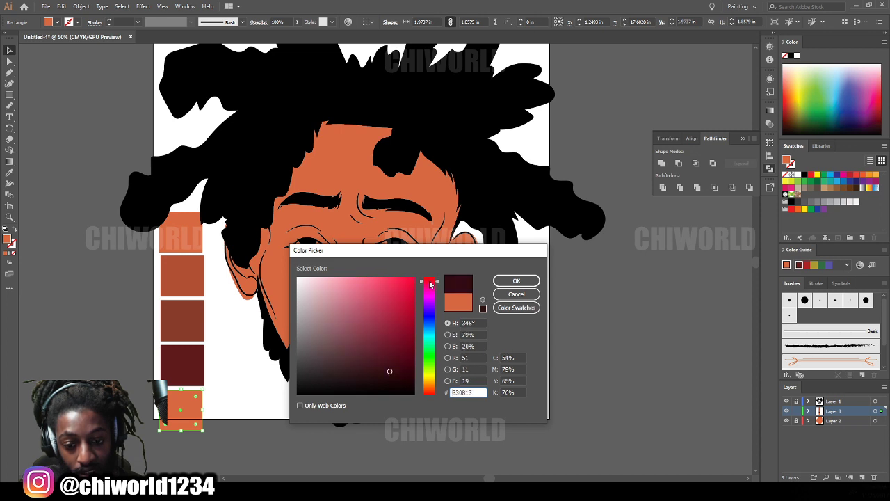
pyautogui.click(517, 281)
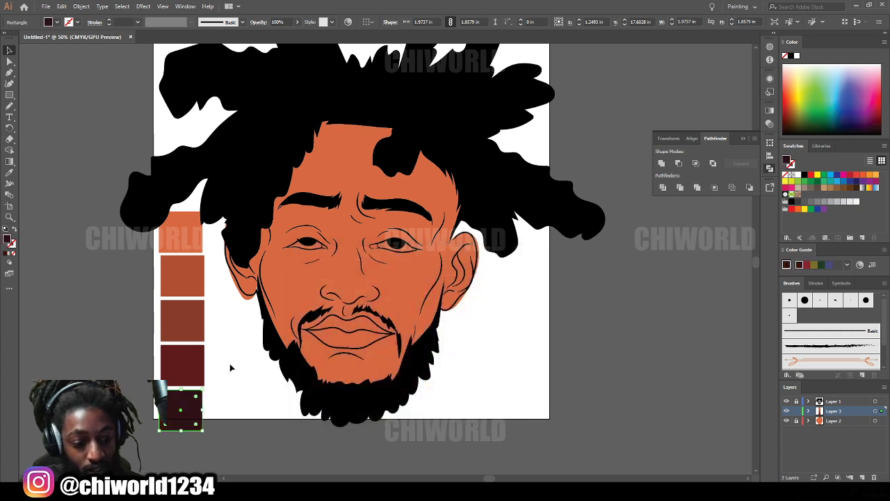
pyautogui.click(227, 381)
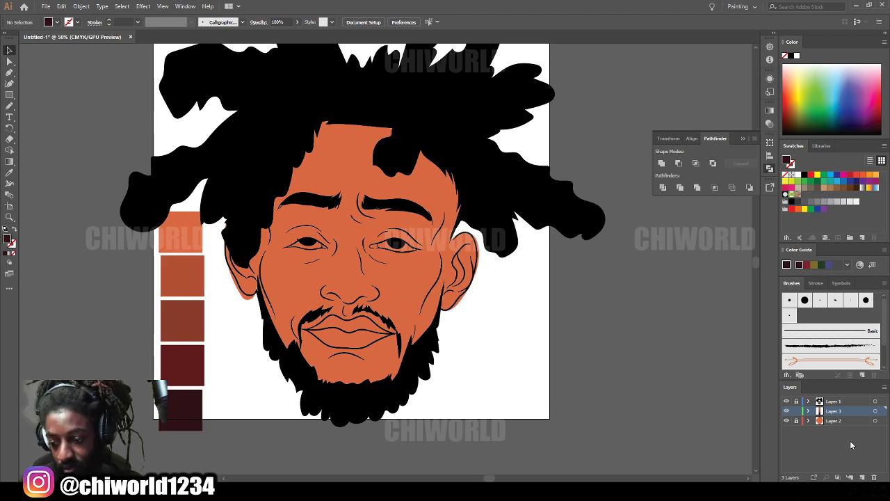
# Step: Lock the swatch layer and add a new layer above it, sampling the second swatch's colour as the fill
pyautogui.click(863, 477)
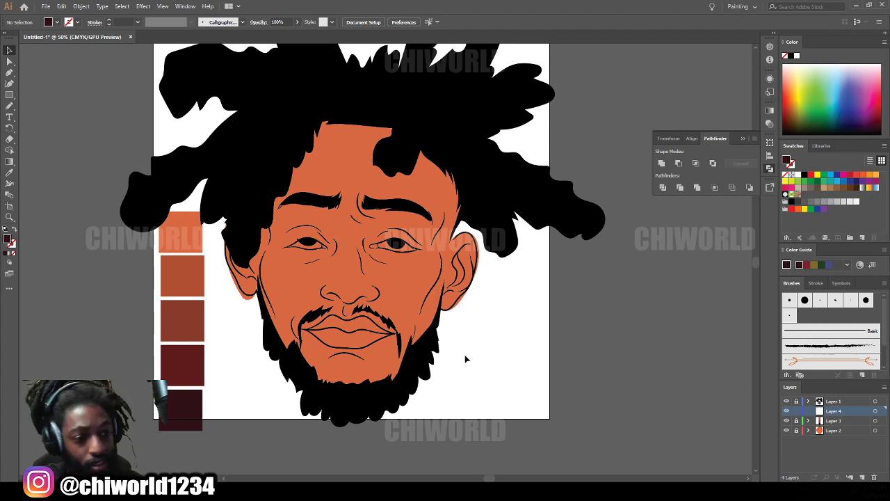
pyautogui.click(9, 173)
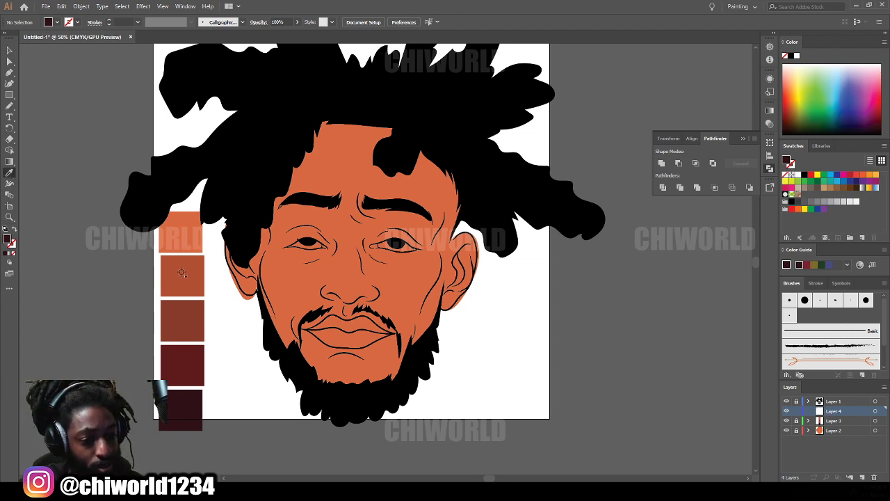
pyautogui.click(182, 272)
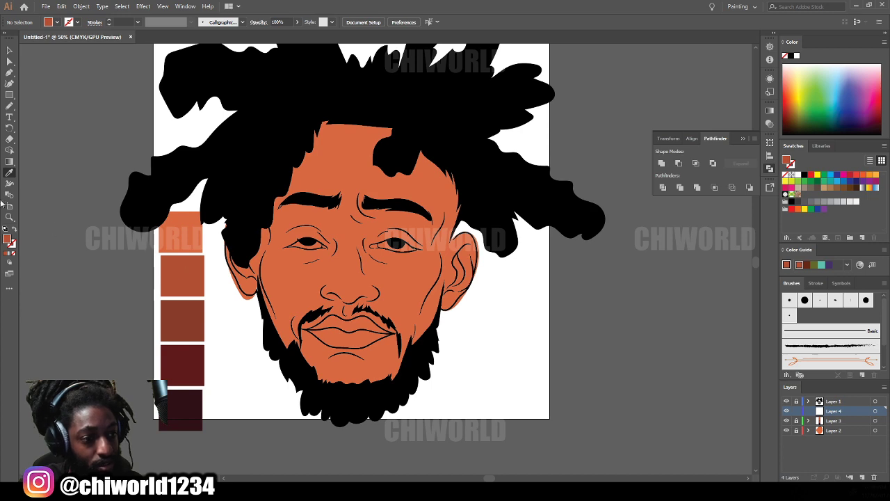
# Step: Draw a Pencil-tool shadow shape along the underside of the nose and nostrils, extending down into the groove above the upper lip
pyautogui.click(9, 106)
pyautogui.hotkey('ctrl', '=')
pyautogui.hotkey('ctrl', '=')
pyautogui.hotkey('ctrl', '=')
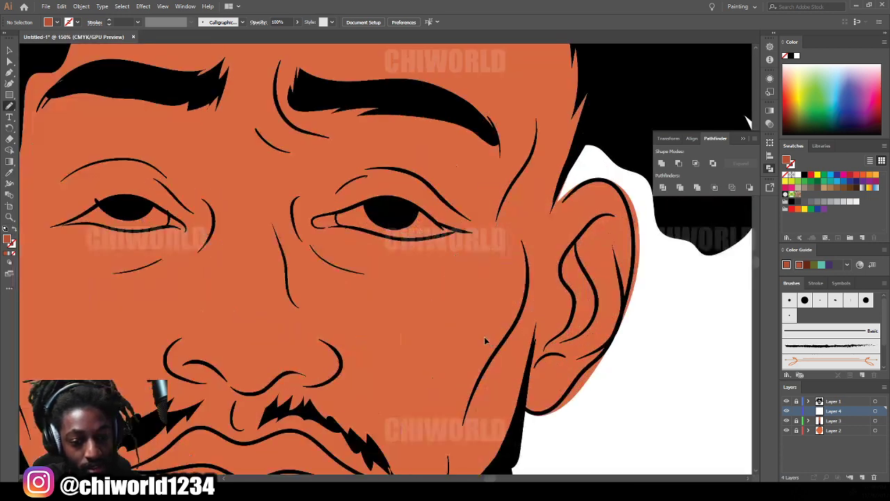
pyautogui.scroll(-2, 485, 337)
pyautogui.moveTo(361, 321); pyautogui.dragTo(325, 322)
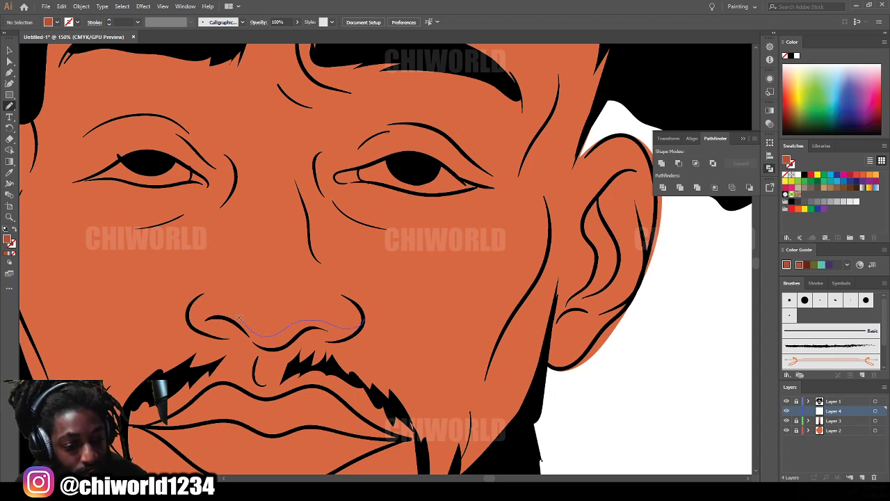
pyautogui.moveTo(206, 315)
pyautogui.mouseDown()
pyautogui.moveTo(188, 314)
pyautogui.moveTo(196, 334)
pyautogui.mouseUp()
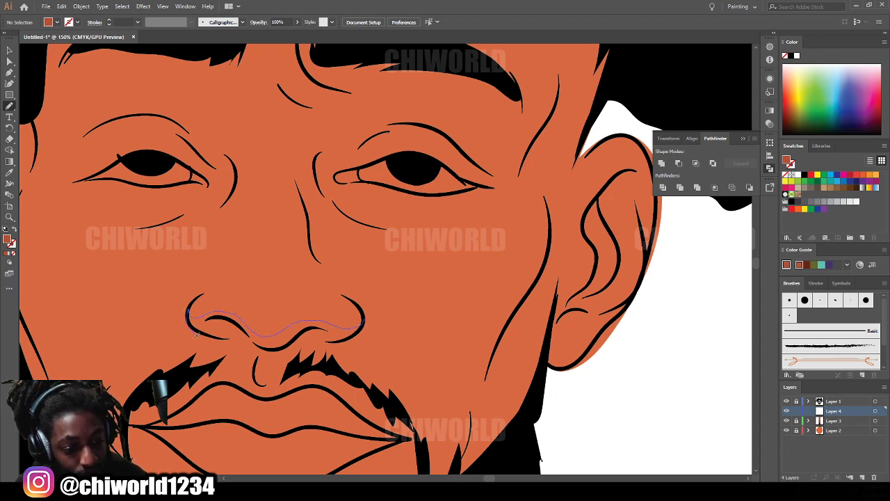
pyautogui.moveTo(255, 359)
pyautogui.mouseDown()
pyautogui.moveTo(255, 379)
pyautogui.moveTo(269, 386)
pyautogui.moveTo(271, 362)
pyautogui.moveTo(291, 354)
pyautogui.moveTo(288, 368)
pyautogui.moveTo(303, 352)
pyautogui.moveTo(353, 340)
pyautogui.moveTo(363, 319)
pyautogui.mouseUp()
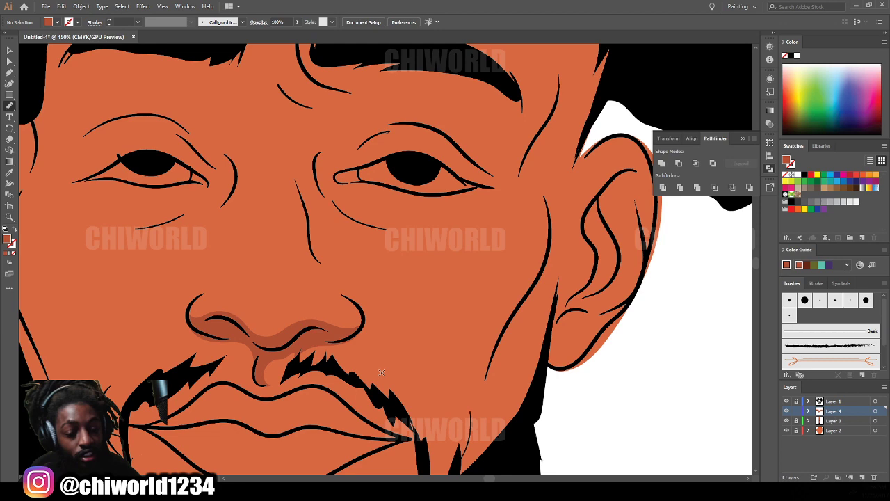
# Step: Draw a Pencil-tool shadow shape from the left nostril up beside the nose bridge to the left eyebrow, around the left eye and onto the cheek
pyautogui.scroll(-3, 386, 369)
pyautogui.scroll(3, 387, 367)
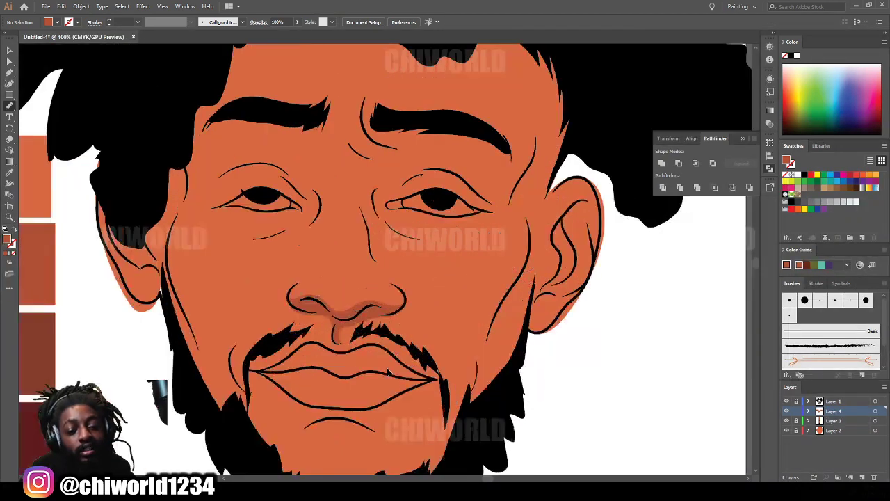
pyautogui.scroll(2, 387, 367)
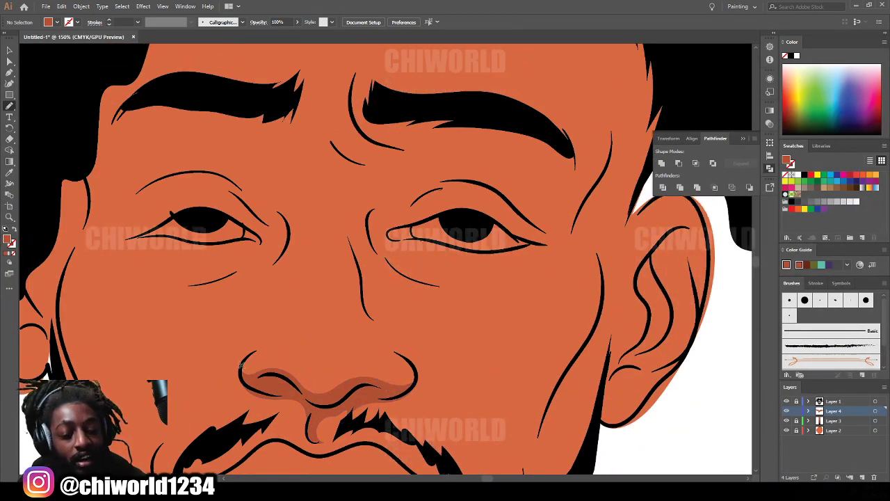
pyautogui.moveTo(245, 359); pyautogui.dragTo(273, 343)
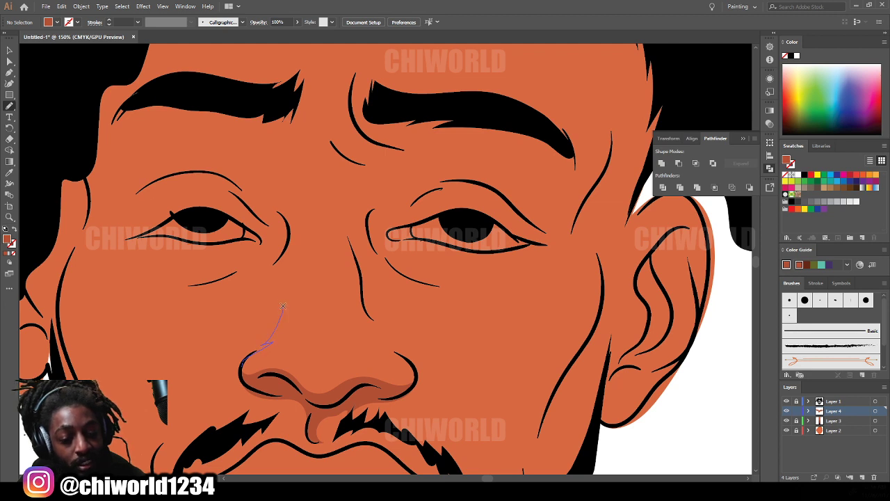
pyautogui.moveTo(297, 271); pyautogui.dragTo(302, 249)
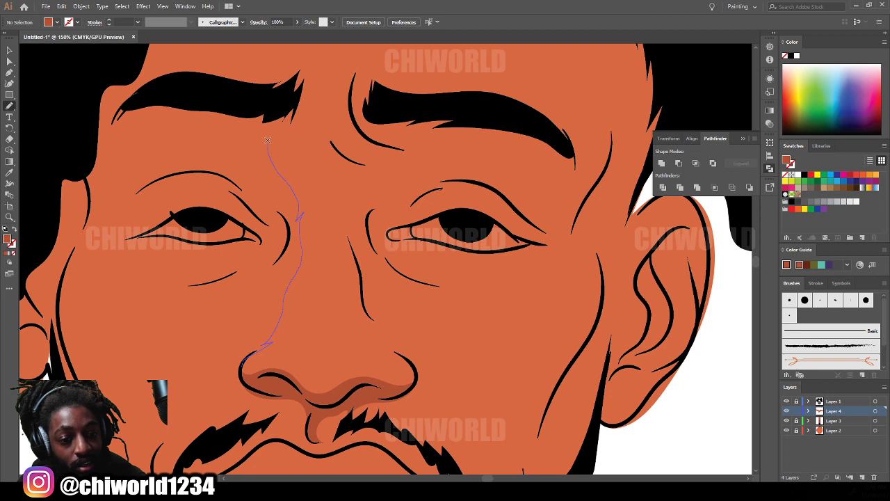
pyautogui.moveTo(267, 140)
pyautogui.mouseDown()
pyautogui.moveTo(286, 104)
pyautogui.moveTo(188, 107)
pyautogui.moveTo(207, 119)
pyautogui.mouseUp()
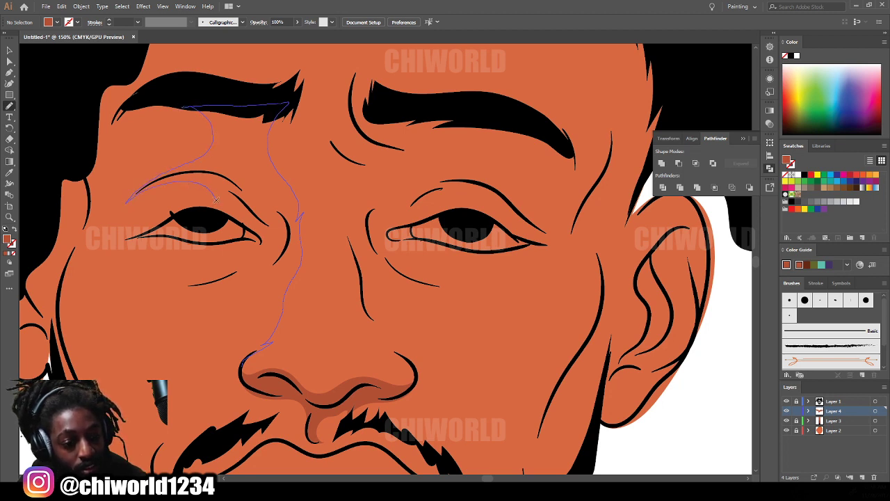
pyautogui.moveTo(208, 216)
pyautogui.mouseDown()
pyautogui.moveTo(233, 218)
pyautogui.moveTo(260, 240)
pyautogui.moveTo(205, 243)
pyautogui.mouseUp()
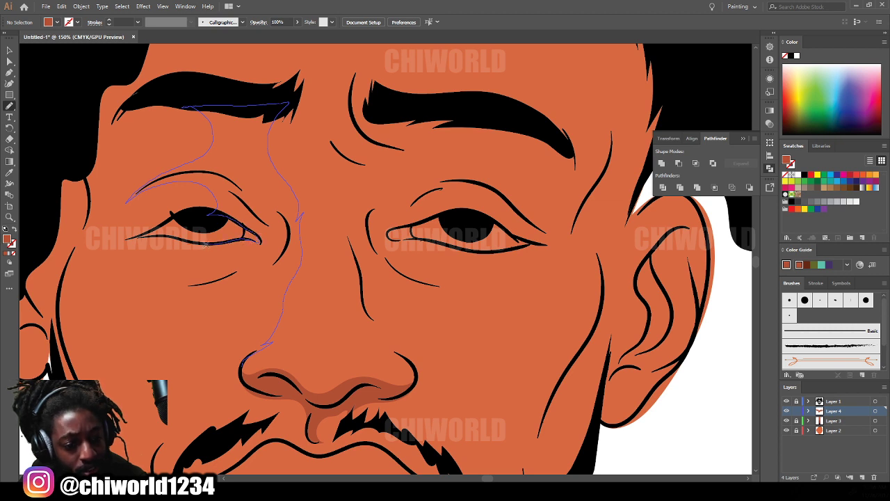
pyautogui.moveTo(148, 276); pyautogui.dragTo(263, 306)
pyautogui.moveTo(234, 347)
pyautogui.mouseDown()
pyautogui.moveTo(185, 373)
pyautogui.moveTo(170, 396)
pyautogui.moveTo(199, 377)
pyautogui.moveTo(236, 366)
pyautogui.mouseUp()
pyautogui.scroll(-6, 417, 404)
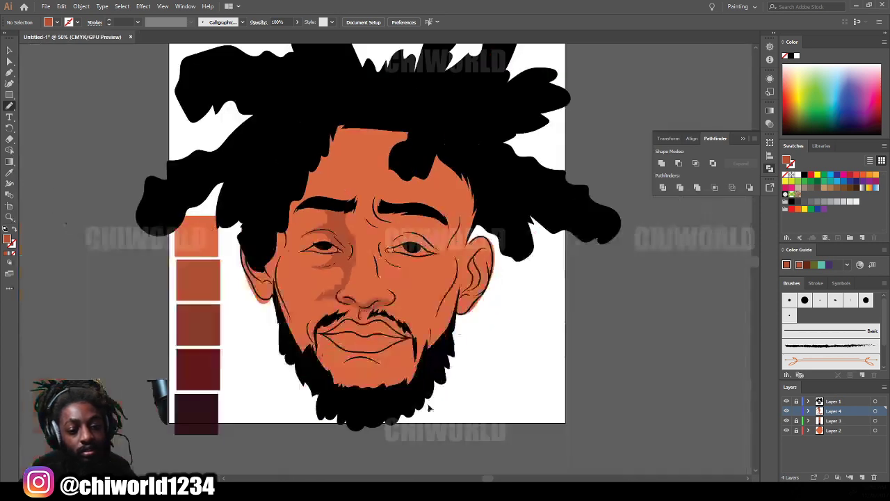
# Step: Draw a shadow shape from the right eye's inner corner and upper lid up under the right eyebrow, following the frown lines between the brows
pyautogui.scroll(5, 399, 380)
pyautogui.scroll(-3, 398, 380)
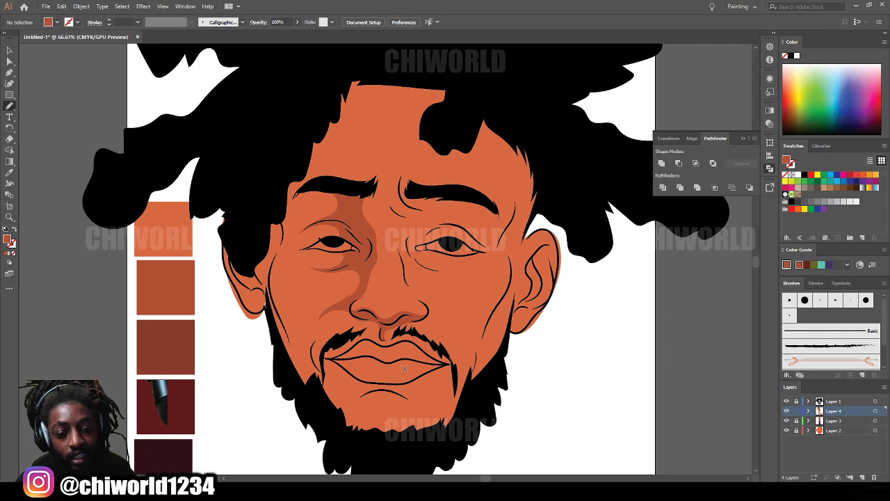
pyautogui.scroll(4, 404, 368)
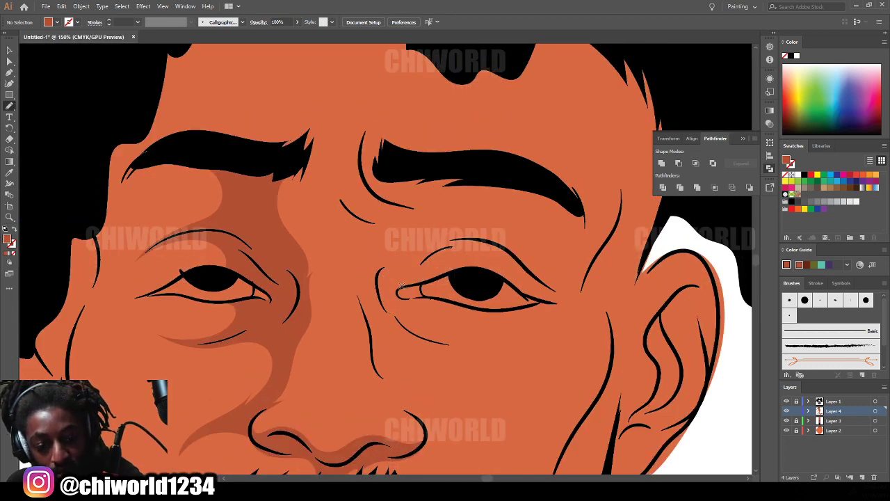
pyautogui.moveTo(448, 248)
pyautogui.mouseDown()
pyautogui.moveTo(495, 243)
pyautogui.moveTo(518, 260)
pyautogui.mouseUp()
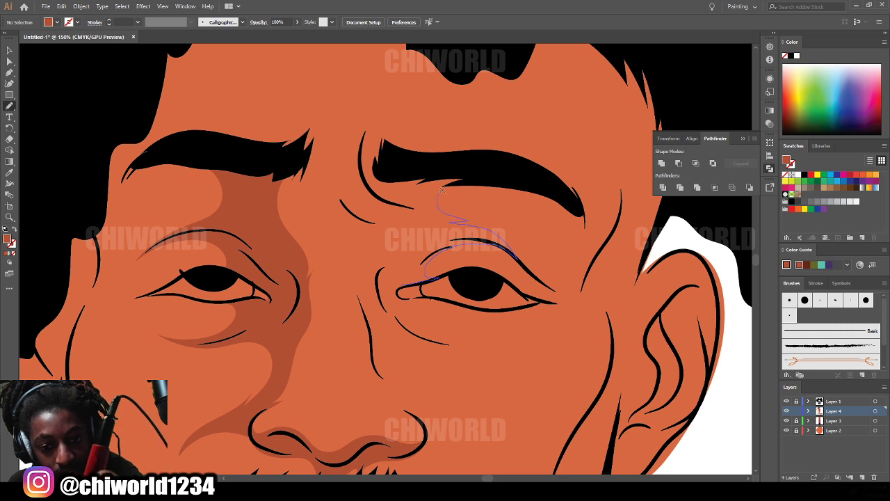
pyautogui.moveTo(441, 187)
pyautogui.mouseDown()
pyautogui.moveTo(480, 169)
pyautogui.moveTo(377, 173)
pyautogui.moveTo(363, 150)
pyautogui.moveTo(376, 111)
pyautogui.moveTo(348, 163)
pyautogui.moveTo(360, 206)
pyautogui.moveTo(358, 195)
pyautogui.moveTo(330, 180)
pyautogui.mouseUp()
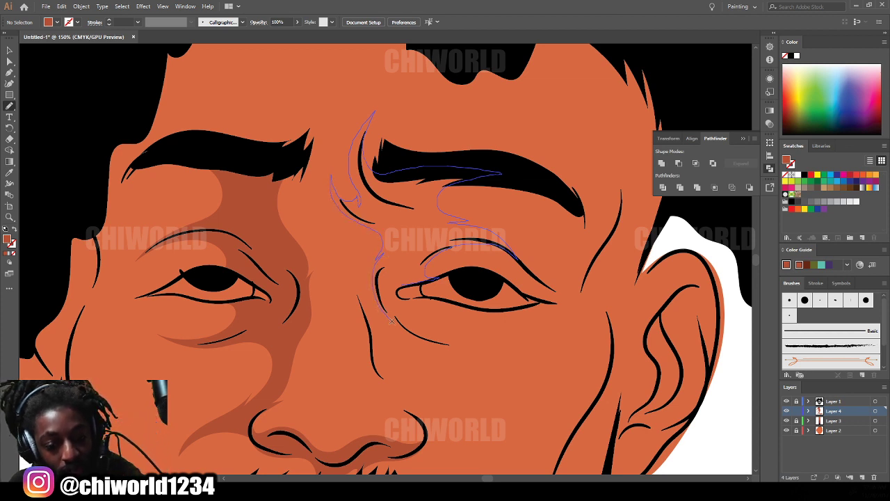
pyautogui.moveTo(393, 288); pyautogui.dragTo(422, 282)
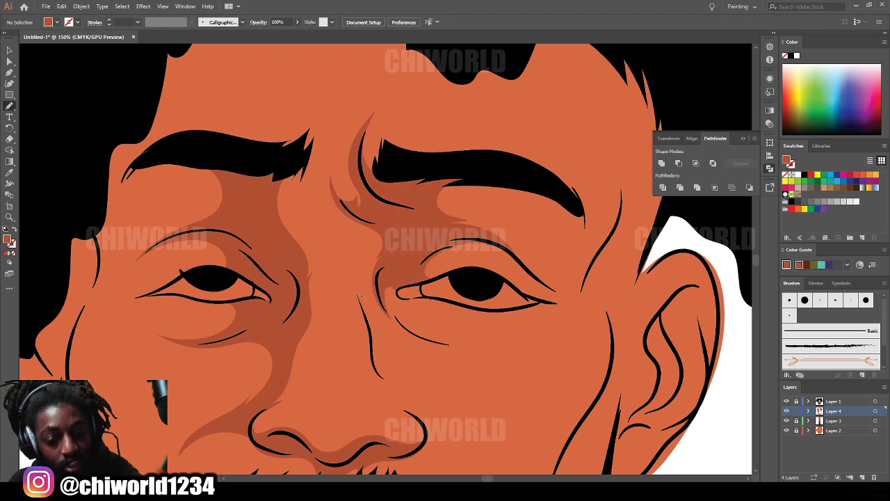
# Step: Draw a shadow shape across the top of the nose bridge, joining the shadows of both eyes and leaving the centre of the nose lit
pyautogui.scroll(-5, 386, 261)
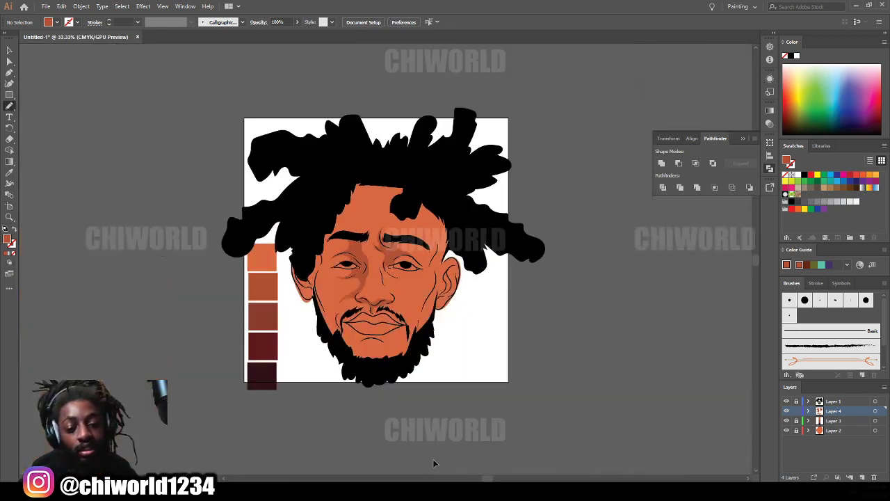
pyautogui.scroll(4, 386, 261)
pyautogui.scroll(2, 359, 265)
pyautogui.scroll(1, 322, 322)
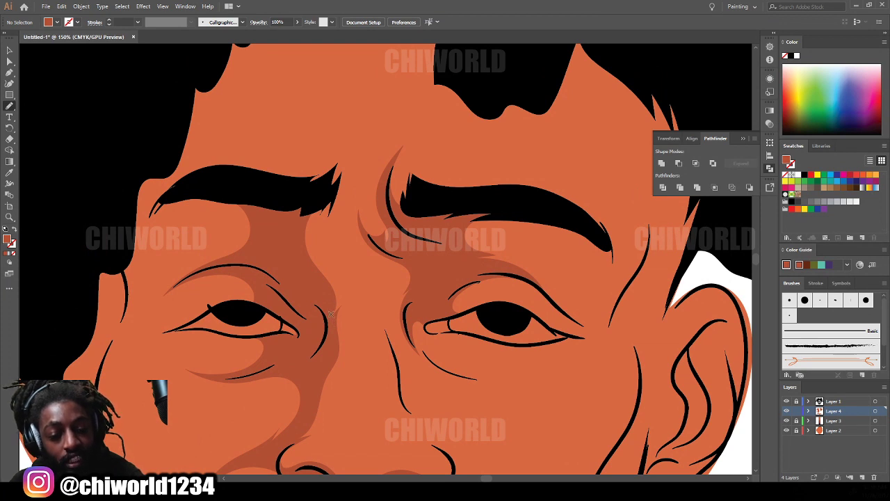
pyautogui.moveTo(330, 304); pyautogui.dragTo(350, 274)
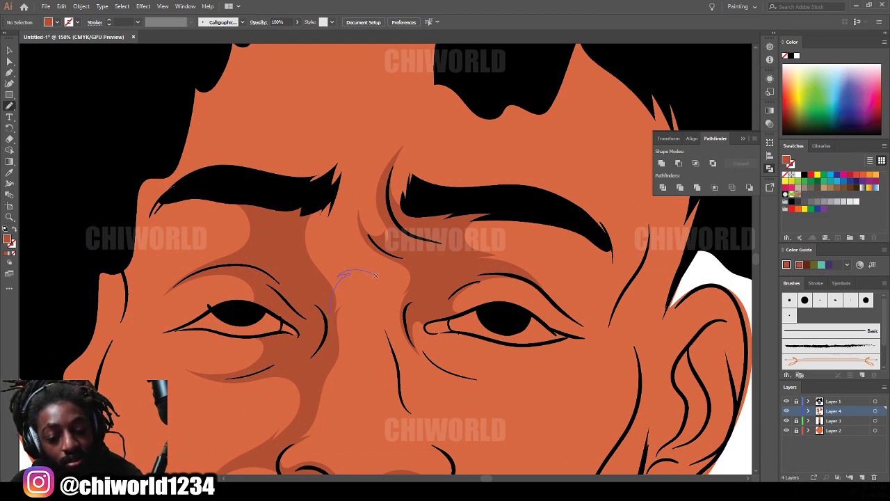
pyautogui.moveTo(380, 316); pyautogui.dragTo(398, 383)
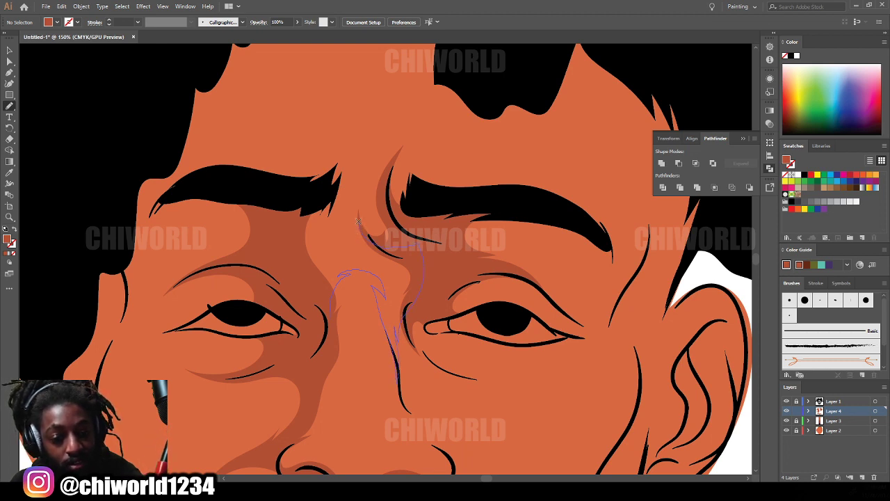
pyautogui.moveTo(331, 228)
pyautogui.mouseDown()
pyautogui.moveTo(321, 189)
pyautogui.moveTo(310, 209)
pyautogui.mouseUp()
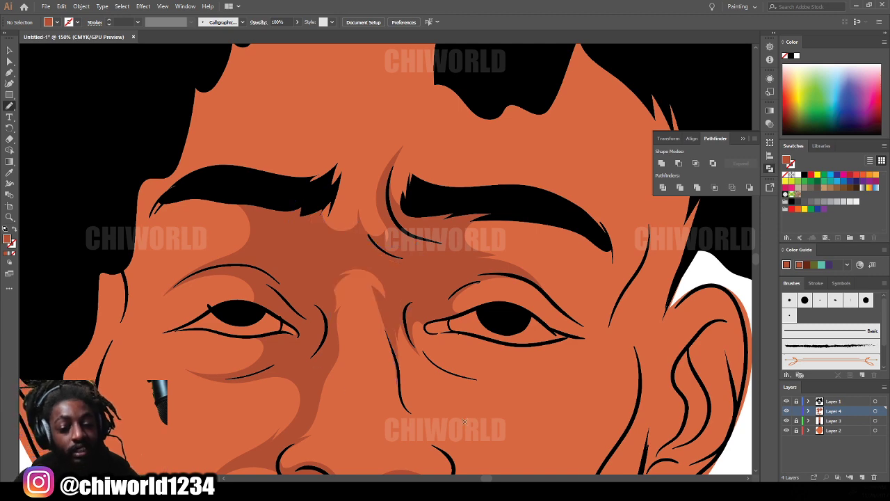
# Step: Draw a curved shadow shape beneath the right eye, running from its inner corner along the eye bag to the outer corner
pyautogui.scroll(-4, 526, 443)
pyautogui.scroll(3, 526, 441)
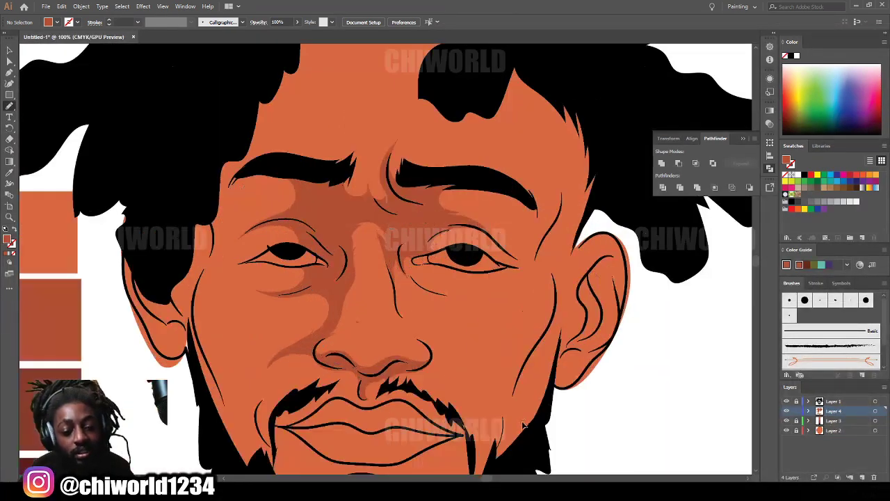
pyautogui.scroll(2, 390, 316)
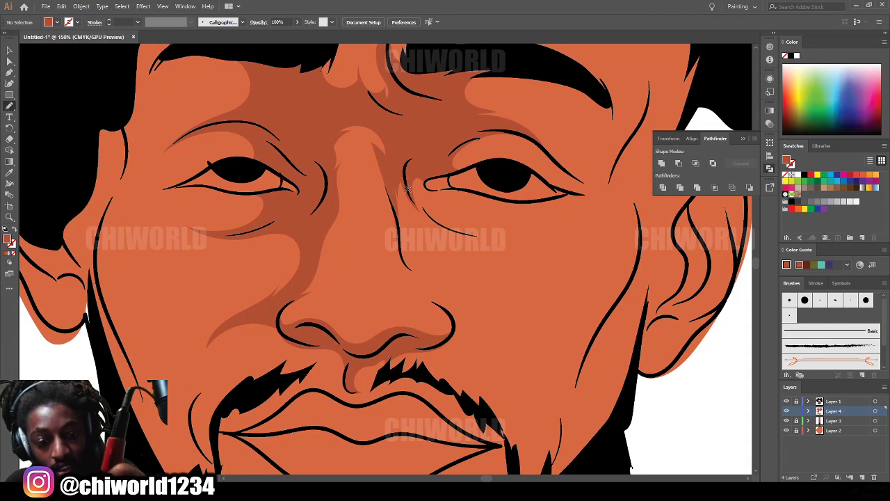
pyautogui.moveTo(425, 179)
pyautogui.mouseDown()
pyautogui.moveTo(487, 199)
pyautogui.moveTo(468, 204)
pyautogui.moveTo(478, 220)
pyautogui.moveTo(508, 228)
pyautogui.moveTo(555, 219)
pyautogui.mouseUp()
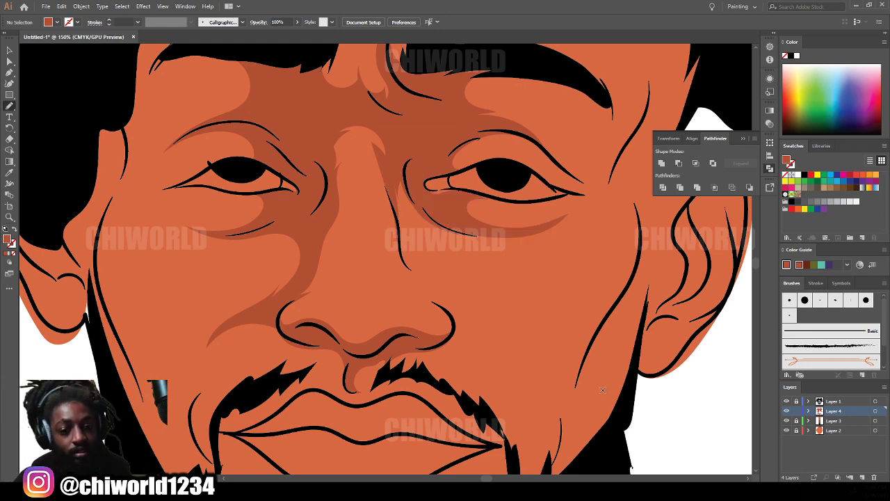
# Step: Draw a large shadow shape down the left side of the face, covering the temple, outer cheek, mouth surround and chin under the lower lip
pyautogui.scroll(-3, 603, 390)
pyautogui.scroll(1, 586, 388)
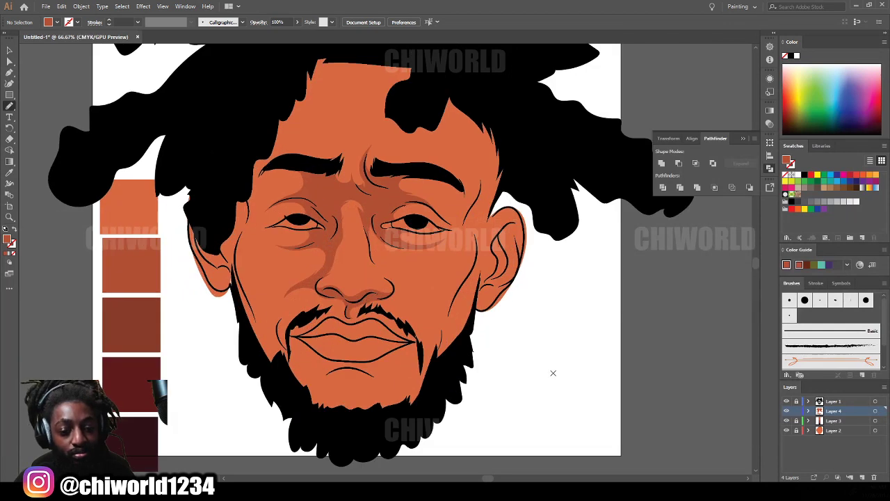
pyautogui.scroll(2, 553, 373)
pyautogui.moveTo(338, 440)
pyautogui.mouseDown()
pyautogui.moveTo(324, 406)
pyautogui.moveTo(365, 393)
pyautogui.moveTo(387, 404)
pyautogui.moveTo(368, 384)
pyautogui.moveTo(315, 374)
pyautogui.moveTo(310, 351)
pyautogui.moveTo(326, 341)
pyautogui.mouseUp()
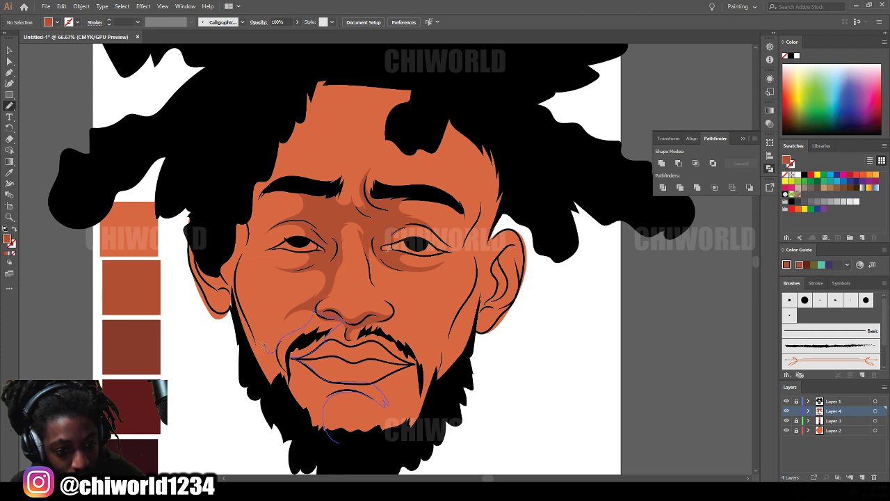
pyautogui.moveTo(249, 316); pyautogui.dragTo(236, 293)
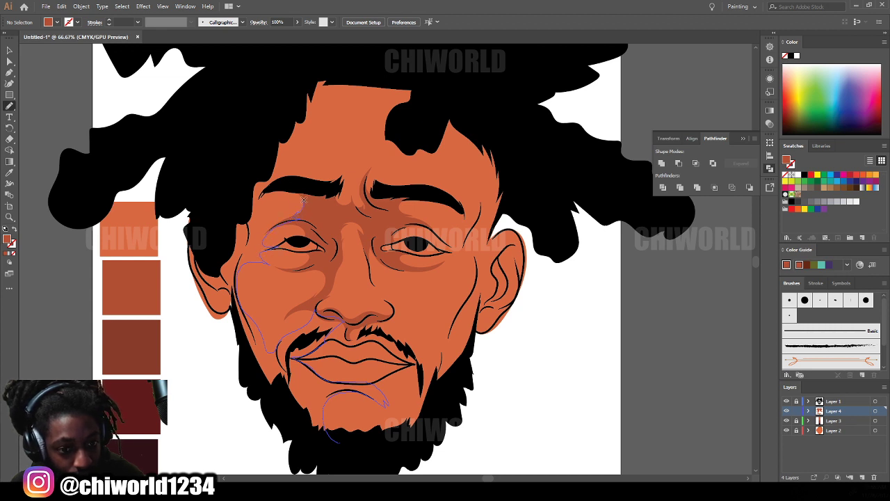
pyautogui.moveTo(268, 192)
pyautogui.mouseDown()
pyautogui.moveTo(279, 140)
pyautogui.moveTo(244, 153)
pyautogui.moveTo(231, 256)
pyautogui.mouseUp()
pyautogui.moveTo(234, 321)
pyautogui.mouseDown()
pyautogui.moveTo(258, 380)
pyautogui.moveTo(340, 465)
pyautogui.mouseUp()
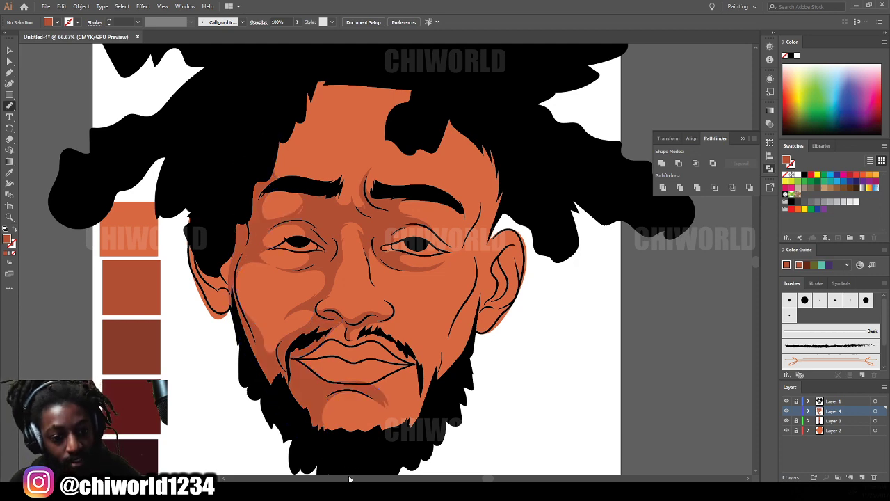
# Step: Draw a shadow shape at the left ear beside the face and another on the forehead below the hanging lock of hair
pyautogui.hotkey('ctrl', '-')
pyautogui.scroll(1, 520, 450)
pyautogui.hotkey('ctrl', '+')
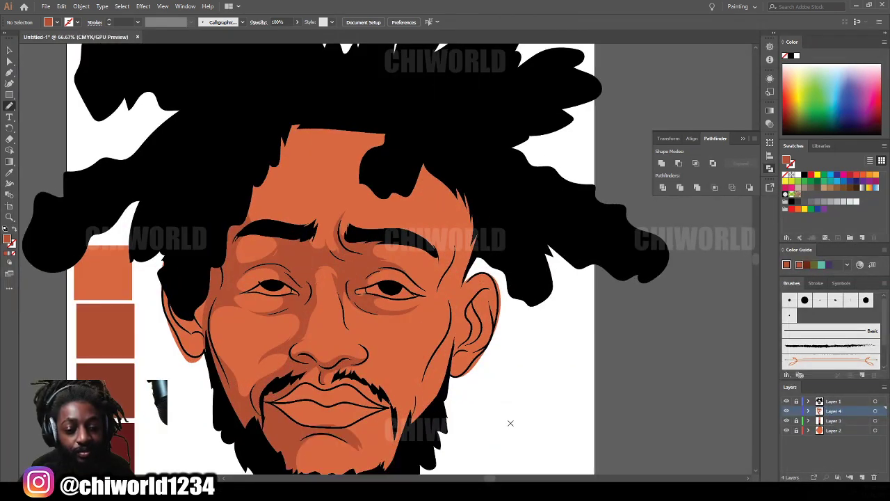
pyautogui.moveTo(207, 348)
pyautogui.mouseDown()
pyautogui.moveTo(165, 320)
pyautogui.moveTo(163, 283)
pyautogui.moveTo(198, 251)
pyautogui.mouseUp()
pyautogui.moveTo(451, 166)
pyautogui.mouseDown()
pyautogui.moveTo(394, 219)
pyautogui.moveTo(380, 221)
pyautogui.moveTo(356, 167)
pyautogui.mouseUp()
# Step: Draw a jagged shadow shape along the left hairline, from the top of the forehead down to the left eyebrow
pyautogui.moveTo(317, 102); pyautogui.dragTo(294, 173)
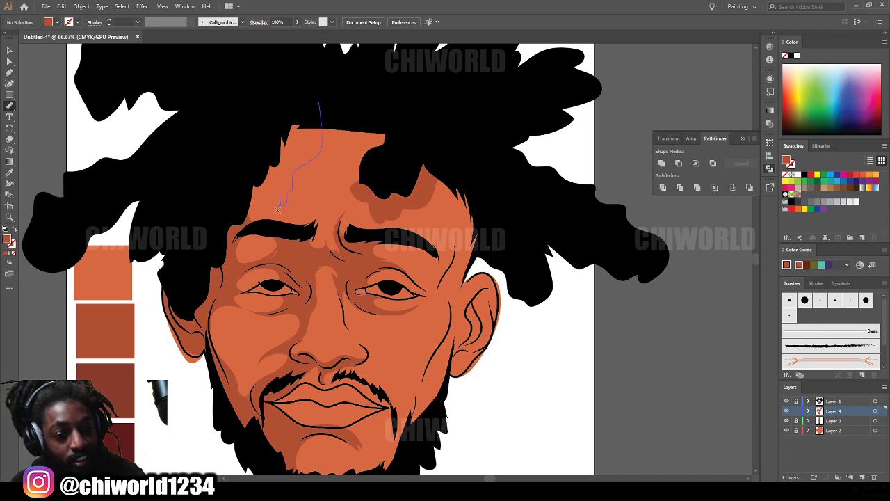
pyautogui.moveTo(278, 206); pyautogui.dragTo(253, 224)
pyautogui.moveTo(245, 263)
pyautogui.mouseDown()
pyautogui.moveTo(209, 206)
pyautogui.moveTo(275, 101)
pyautogui.mouseUp()
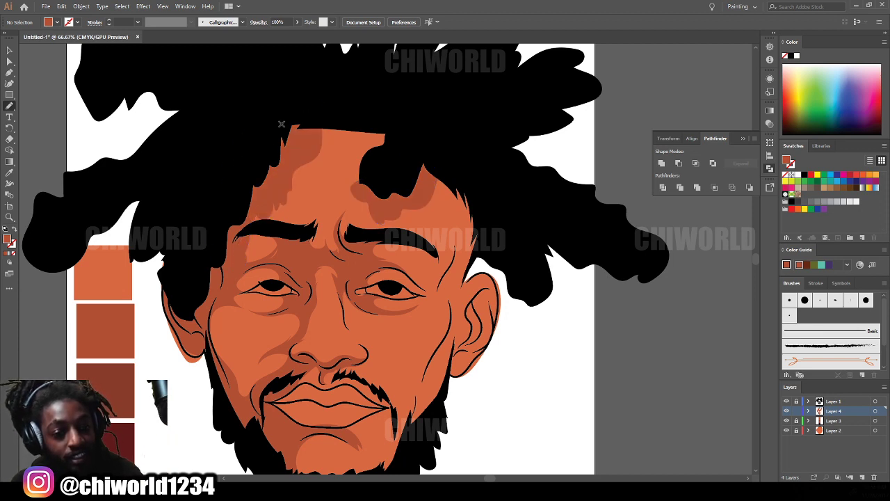
# Step: Draw a long shadow shape up the right side of the face, from the jaw along the cheekbone line to the temple, and into the right ear
pyautogui.hotkey('ctrl', '-')
pyautogui.hotkey('ctrl', '-')
pyautogui.hotkey('ctrl', '+')
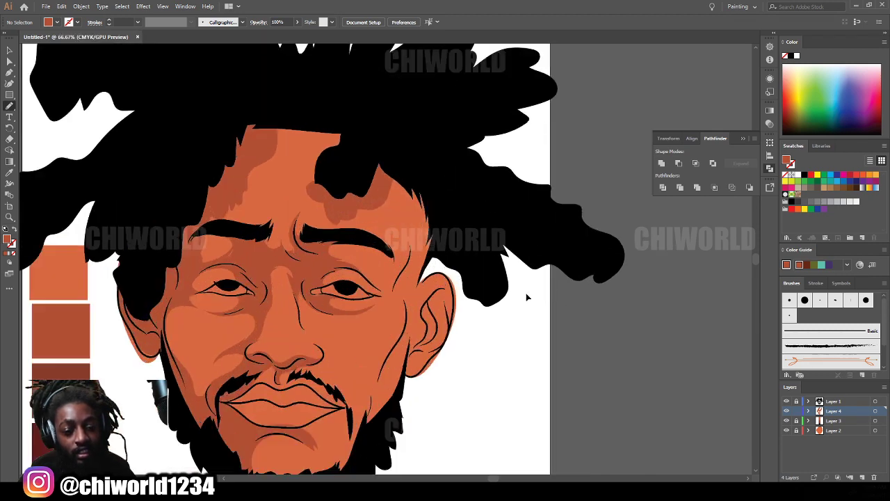
pyautogui.moveTo(358, 416); pyautogui.dragTo(363, 385)
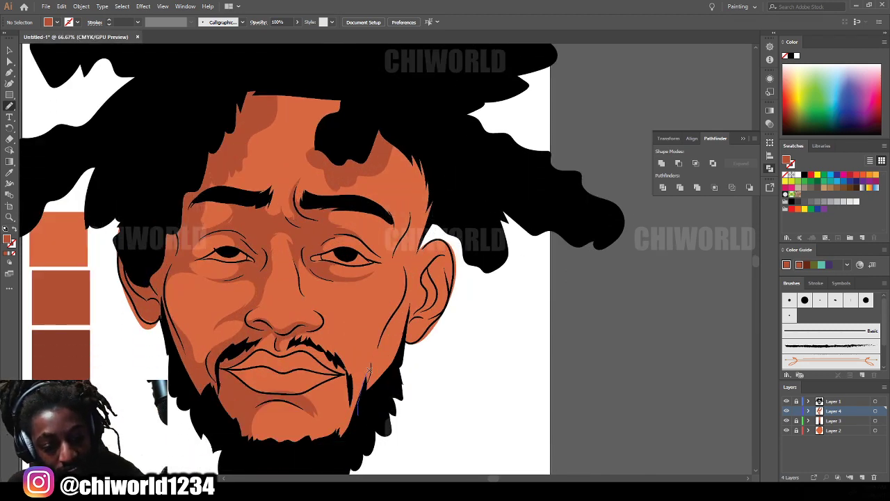
pyautogui.moveTo(372, 345); pyautogui.dragTo(405, 285)
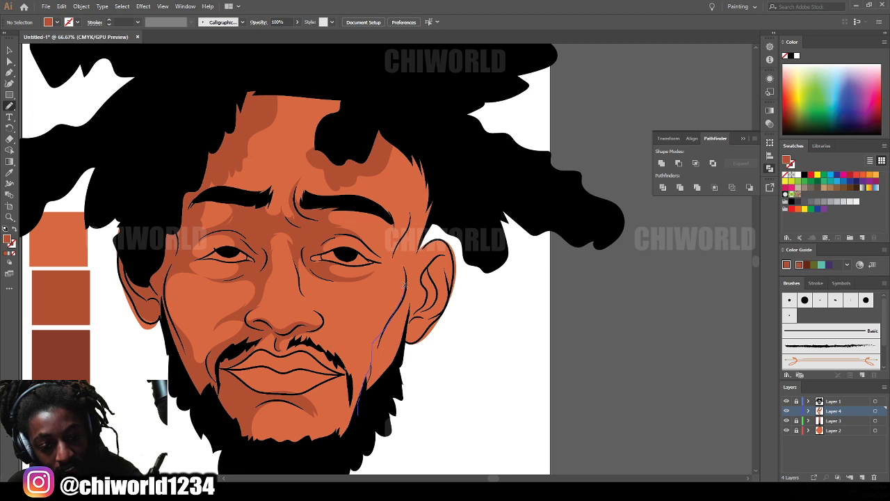
pyautogui.moveTo(402, 237)
pyautogui.mouseDown()
pyautogui.moveTo(423, 154)
pyautogui.moveTo(435, 150)
pyautogui.moveTo(444, 192)
pyautogui.moveTo(416, 254)
pyautogui.moveTo(441, 255)
pyautogui.mouseUp()
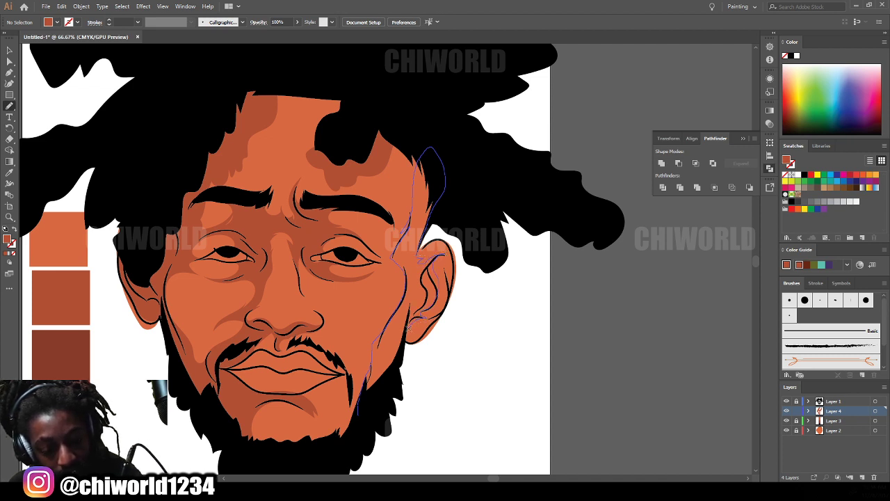
pyautogui.moveTo(409, 326); pyautogui.dragTo(356, 448)
# Step: Draw a small shadow shape from the end of the nose-bridge line over the right nostril, tapering down onto the cheek
pyautogui.hotkey('ctrl', '-')
pyautogui.hotkey('ctrl', '-')
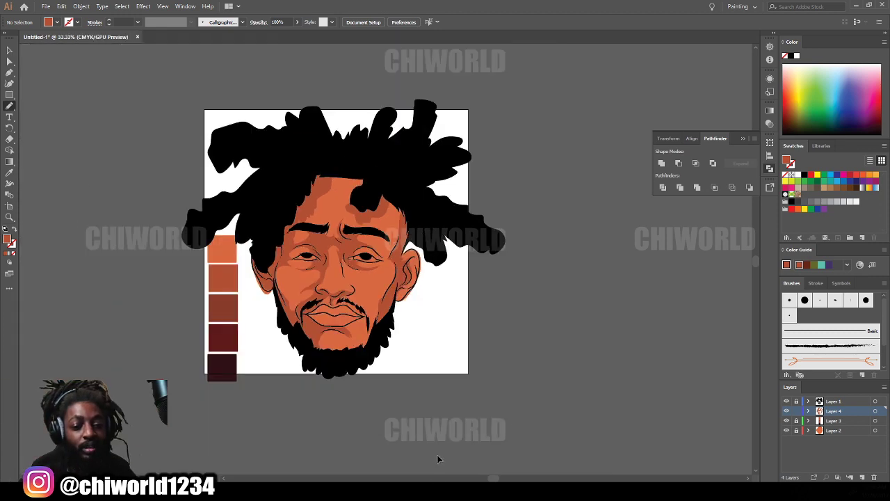
pyautogui.hscroll(-1, 437, 445)
pyautogui.hotkey('ctrl', '+')
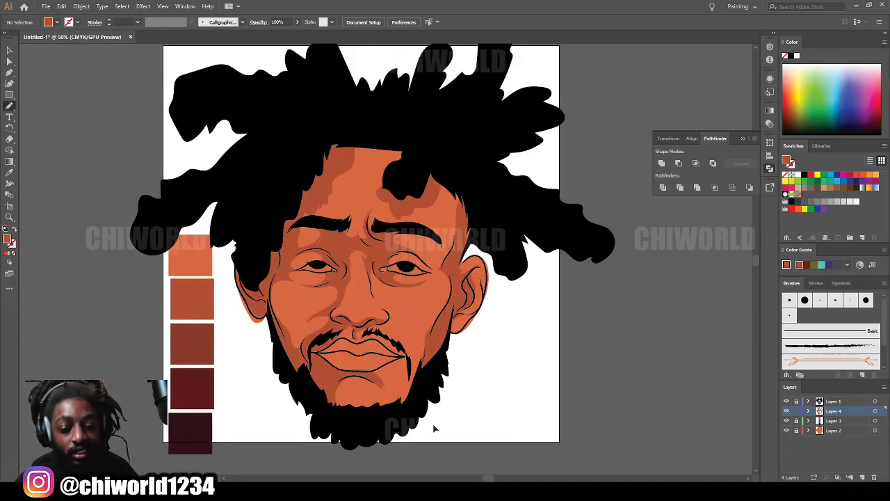
pyautogui.hotkey('ctrl', '+')
pyautogui.hotkey('ctrl', '+')
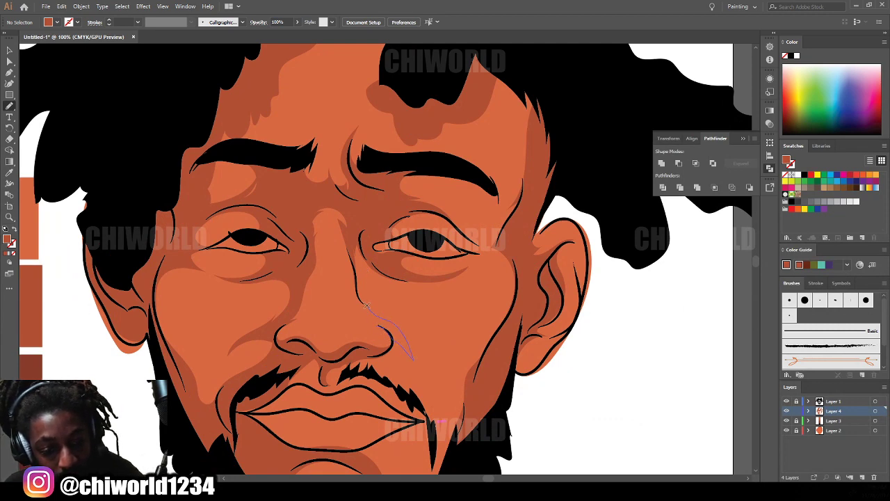
pyautogui.moveTo(387, 337); pyautogui.dragTo(412, 356)
pyautogui.hotkey('ctrl', '-')
pyautogui.hotkey('ctrl', '-')
pyautogui.hotkey('ctrl', '-')
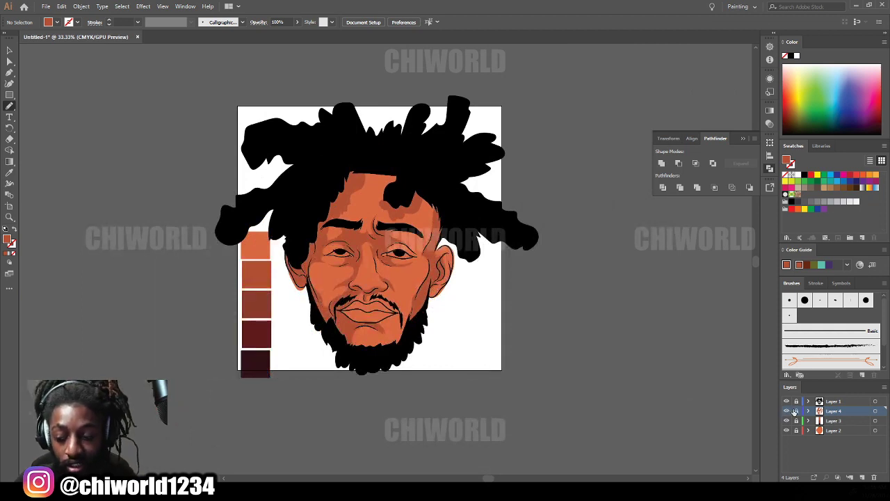
# Step: Add a new layer above Layer 4, sample the third-darkest skin-tone swatch as the fill, and ready the Pencil tool
pyautogui.click(863, 477)
pyautogui.hotkey('ctrl', '+')
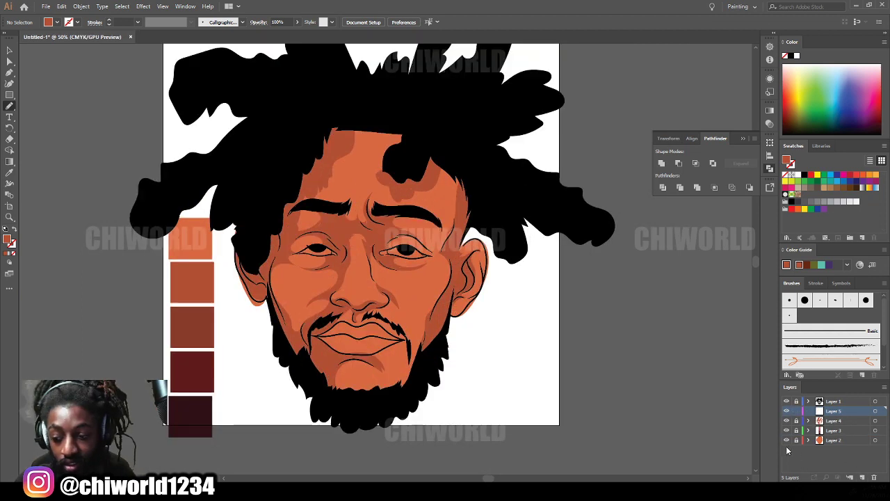
pyautogui.hotkey('ctrl', '+')
pyautogui.scroll(2, 369, 289)
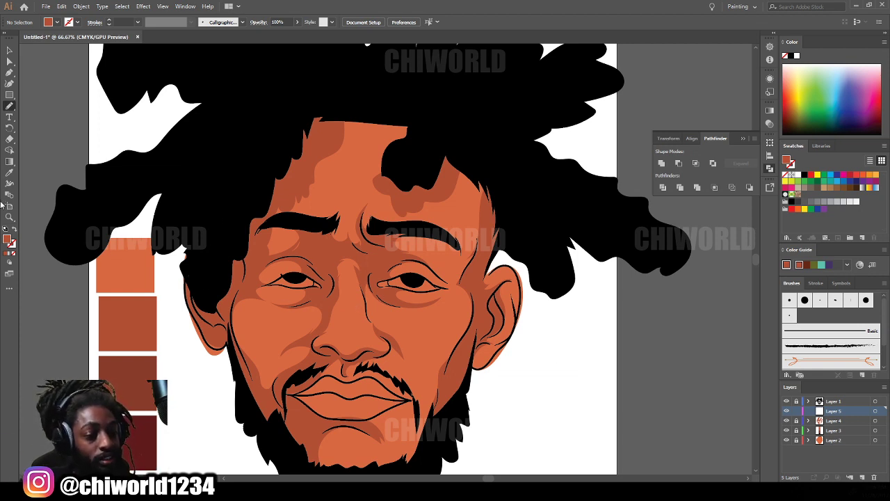
pyautogui.hotkey('ctrl', '-')
pyautogui.click(9, 172)
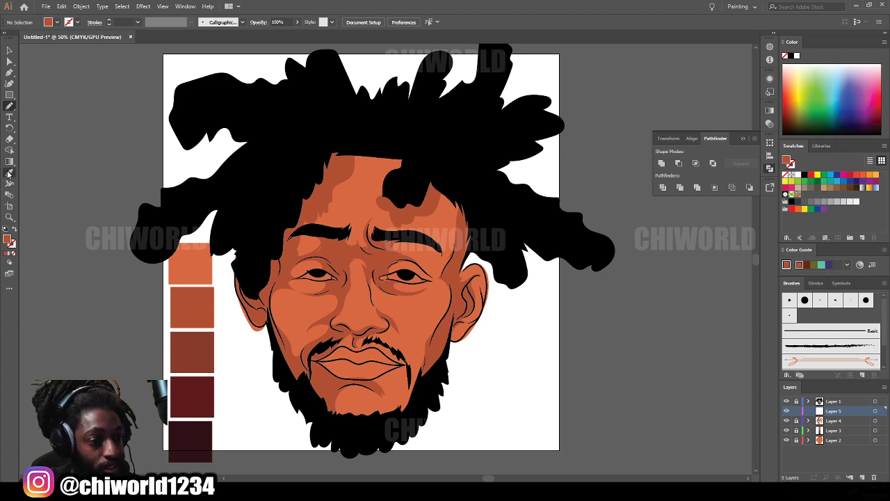
pyautogui.hotkey('ctrl', '+')
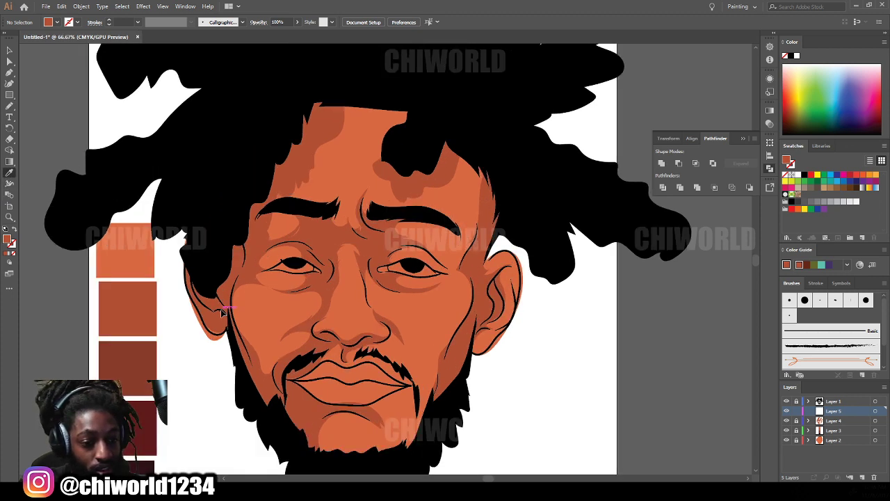
pyautogui.click(130, 372)
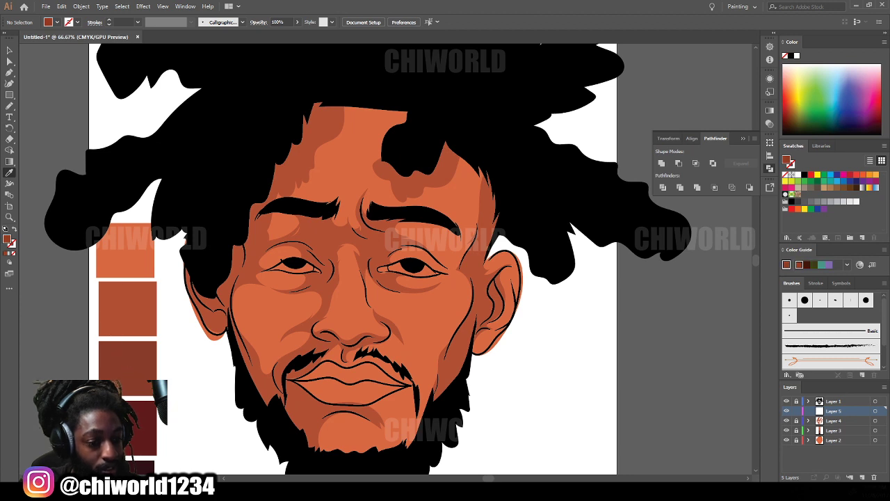
pyautogui.click(10, 105)
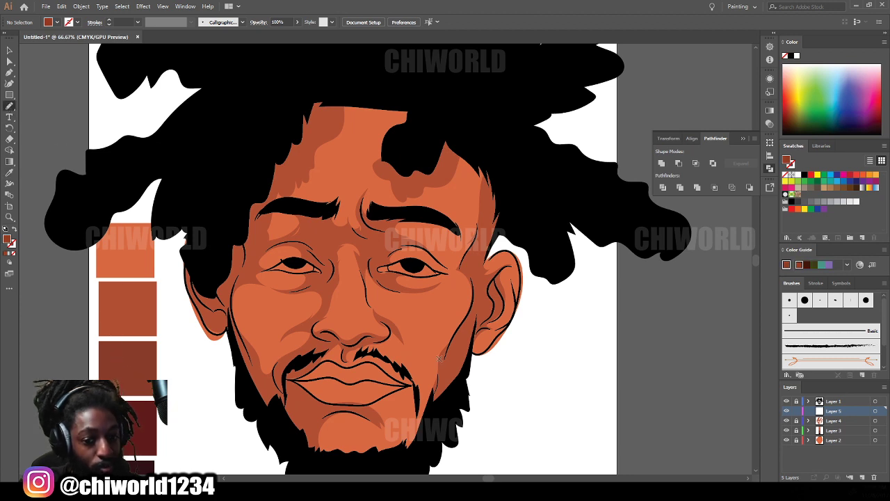
# Step: Draw a darker shadow shape along the underside of the nose, covering both nostrils and the tip
pyautogui.hotkey('ctrl', '-')
pyautogui.hotkey('ctrl', '-')
pyautogui.hotkey('ctrl', '+')
pyautogui.hotkey('ctrl', '+')
pyautogui.hotkey('ctrl', '+')
pyautogui.hotkey('ctrl', '+')
pyautogui.hotkey('ctrl', '+')
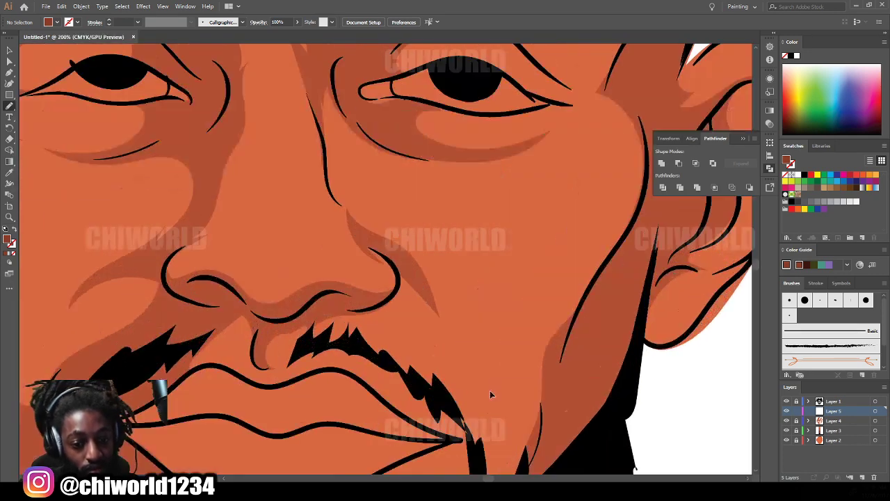
pyautogui.hotkey('ctrl', '+')
pyautogui.hotkey('ctrl', '+')
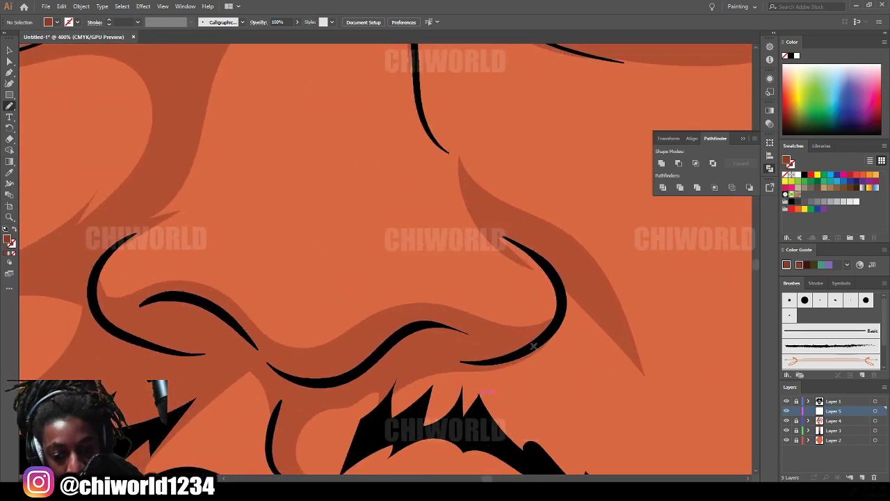
pyautogui.moveTo(544, 339)
pyautogui.mouseDown()
pyautogui.moveTo(494, 346)
pyautogui.moveTo(423, 323)
pyautogui.moveTo(378, 345)
pyautogui.mouseUp()
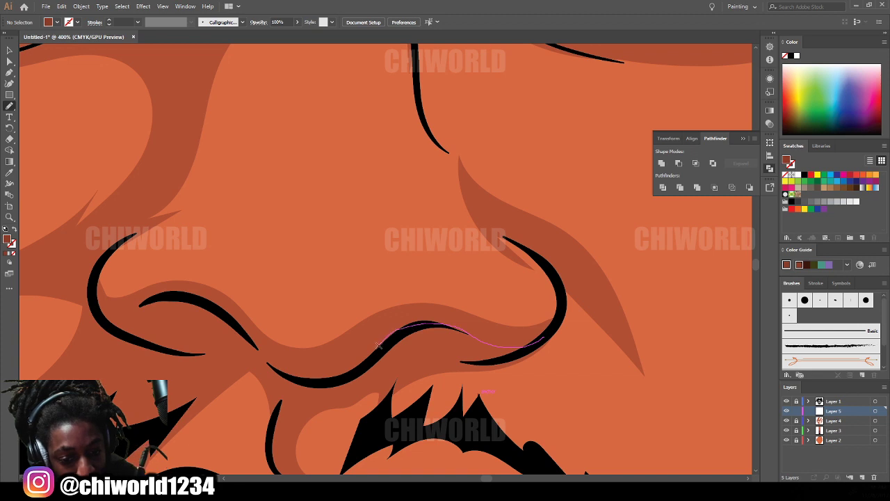
pyautogui.moveTo(341, 373)
pyautogui.mouseDown()
pyautogui.moveTo(281, 364)
pyautogui.moveTo(201, 298)
pyautogui.moveTo(168, 295)
pyautogui.moveTo(116, 315)
pyautogui.moveTo(92, 303)
pyautogui.moveTo(120, 336)
pyautogui.moveTo(232, 362)
pyautogui.mouseUp()
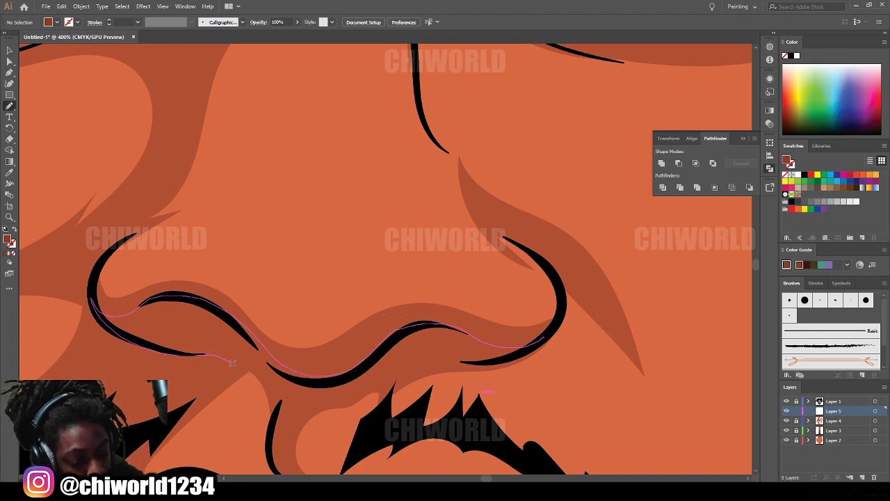
pyautogui.moveTo(267, 388)
pyautogui.mouseDown()
pyautogui.moveTo(272, 438)
pyautogui.moveTo(297, 409)
pyautogui.moveTo(350, 397)
pyautogui.moveTo(398, 364)
pyautogui.moveTo(473, 367)
pyautogui.moveTo(553, 334)
pyautogui.moveTo(563, 302)
pyautogui.mouseUp()
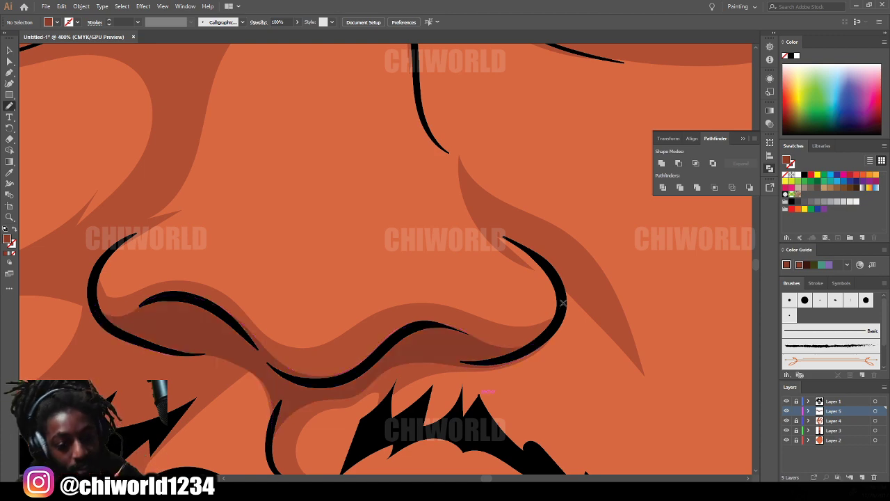
# Step: Draw a darker crescent shadow around the inner corner of the right eye and along the bag beneath it
pyautogui.scroll(-5, 644, 349)
pyautogui.scroll(3, 589, 341)
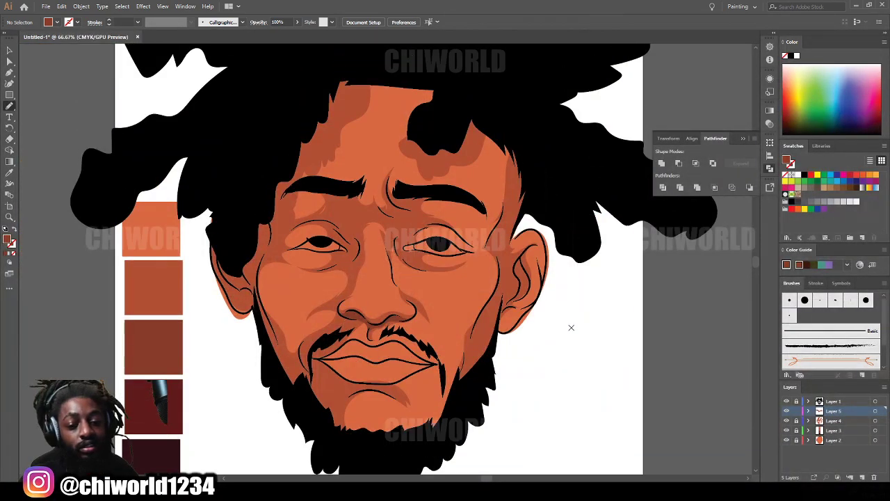
pyautogui.scroll(3, 568, 326)
pyautogui.moveTo(580, 324); pyautogui.dragTo(567, 326)
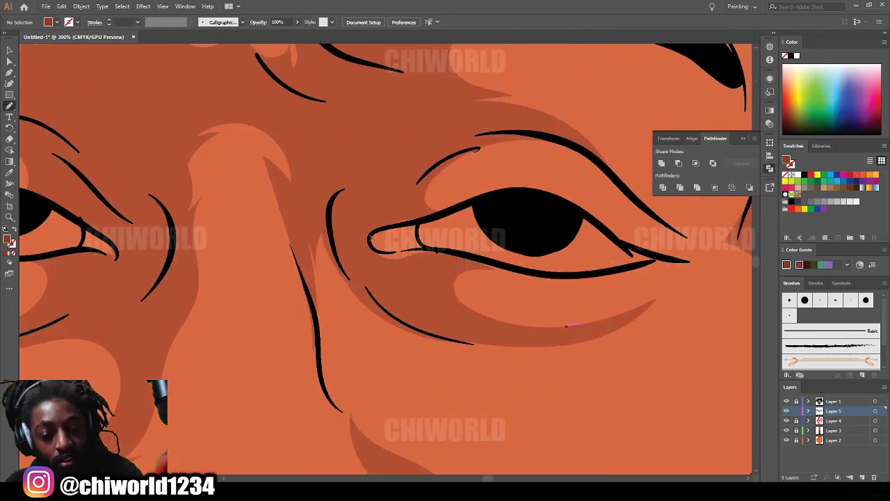
pyautogui.moveTo(467, 255)
pyautogui.mouseDown()
pyautogui.moveTo(437, 257)
pyautogui.moveTo(408, 278)
pyautogui.moveTo(424, 274)
pyautogui.moveTo(412, 289)
pyautogui.moveTo(426, 313)
pyautogui.moveTo(534, 341)
pyautogui.moveTo(632, 322)
pyautogui.mouseUp()
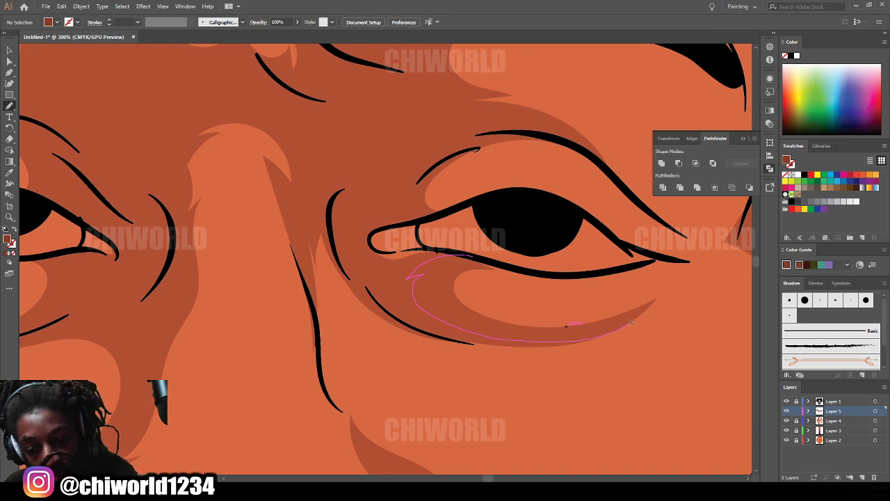
pyautogui.moveTo(440, 337)
pyautogui.mouseDown()
pyautogui.moveTo(352, 281)
pyautogui.moveTo(334, 250)
pyautogui.moveTo(331, 208)
pyautogui.mouseUp()
pyautogui.moveTo(408, 247); pyautogui.dragTo(411, 247)
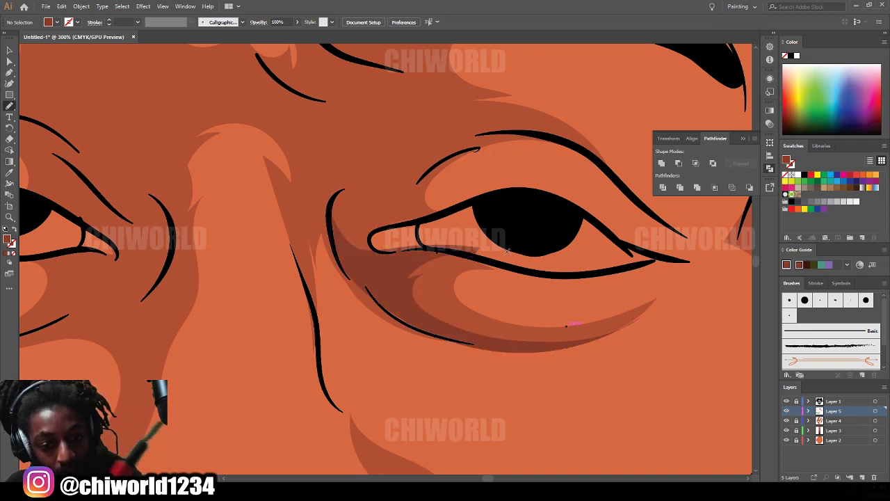
# Step: Draw a long darker shadow up the right side of the face, from the jaw behind the cheekbone line to the temple hairline
pyautogui.hotkey('ctrl', '0')
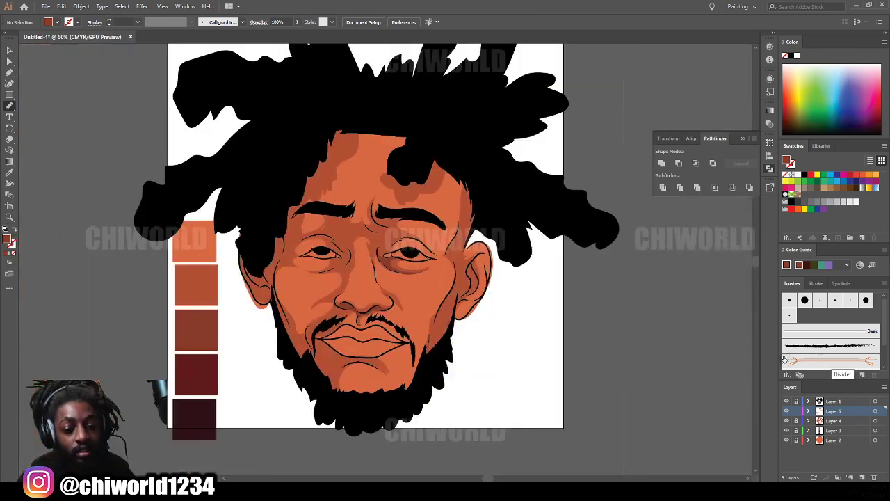
pyautogui.hotkey('ctrl', '1')
pyautogui.hotkey('ctrl', '+')
pyautogui.hscroll(5, 754, 335)
pyautogui.scroll(-5, 746, 325)
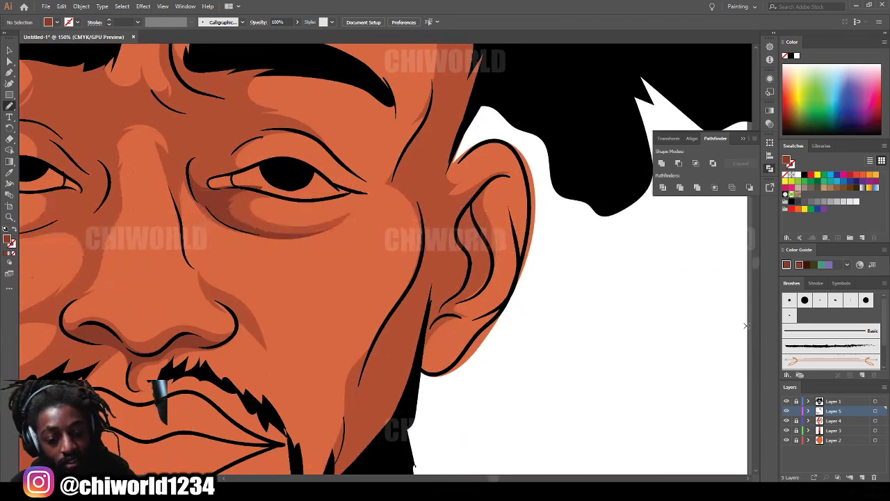
pyautogui.moveTo(358, 425)
pyautogui.mouseDown()
pyautogui.moveTo(395, 352)
pyautogui.moveTo(388, 313)
pyautogui.moveTo(364, 328)
pyautogui.moveTo(352, 356)
pyautogui.moveTo(356, 328)
pyautogui.moveTo(425, 184)
pyautogui.moveTo(405, 140)
pyautogui.moveTo(434, 161)
pyautogui.moveTo(444, 182)
pyautogui.moveTo(441, 209)
pyautogui.moveTo(440, 142)
pyautogui.moveTo(444, 171)
pyautogui.moveTo(416, 324)
pyautogui.moveTo(377, 416)
pyautogui.mouseUp()
pyautogui.scroll(5, 376, 416)
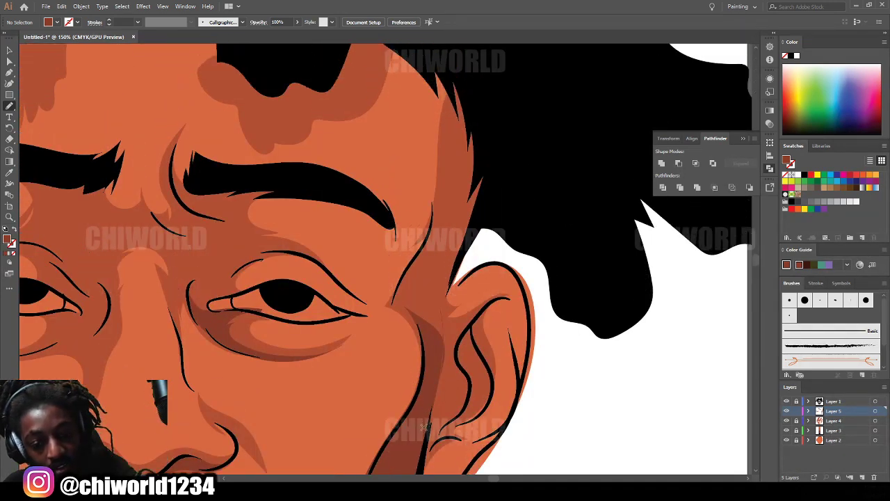
pyautogui.moveTo(426, 435)
pyautogui.mouseDown()
pyautogui.moveTo(451, 262)
pyautogui.moveTo(483, 180)
pyautogui.moveTo(478, 105)
pyautogui.moveTo(462, 107)
pyautogui.moveTo(428, 355)
pyautogui.moveTo(449, 361)
pyautogui.moveTo(462, 342)
pyautogui.moveTo(462, 319)
pyautogui.moveTo(454, 310)
pyautogui.moveTo(449, 318)
pyautogui.moveTo(449, 306)
pyautogui.moveTo(475, 261)
pyautogui.mouseUp()
# Step: Draw darker shadows in the right ear's inner fold and along its front edge down to the earlobe
pyautogui.scroll(-3, 420, 372)
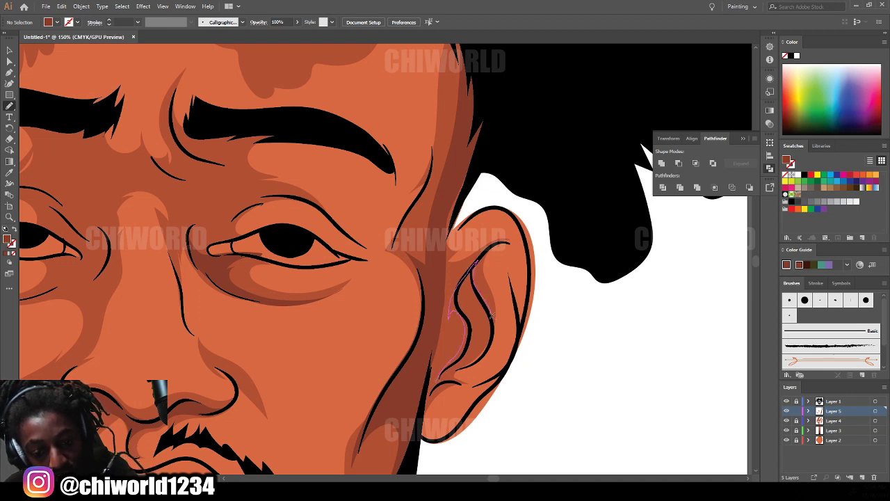
pyautogui.moveTo(480, 358); pyautogui.dragTo(431, 392)
pyautogui.moveTo(397, 495)
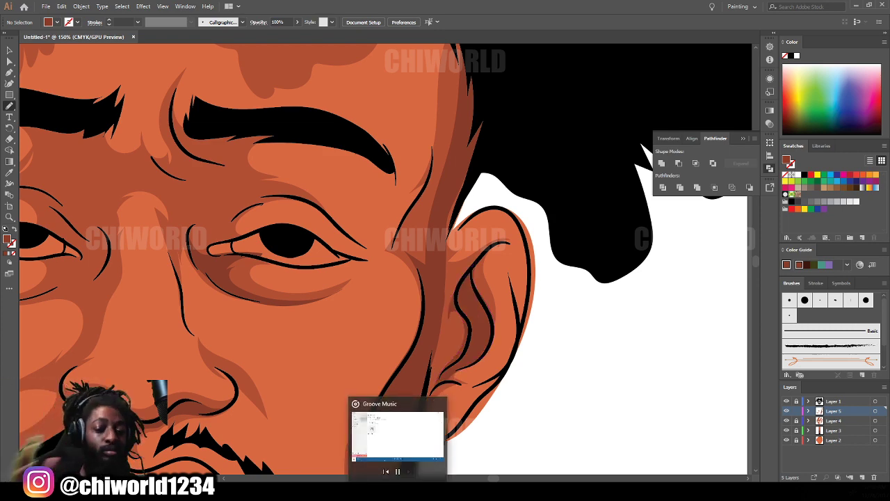
pyautogui.scroll(-3, 455, 437)
pyautogui.scroll(4, 471, 411)
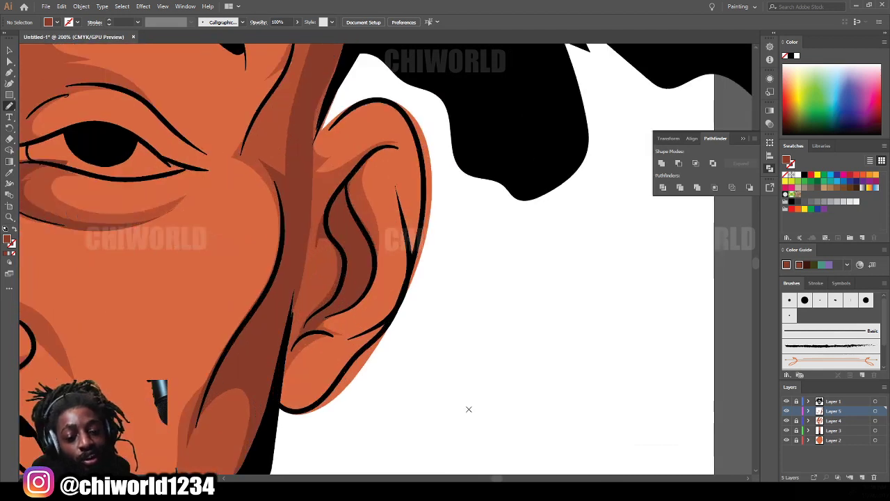
pyautogui.moveTo(342, 256)
pyautogui.mouseDown()
pyautogui.moveTo(324, 288)
pyautogui.moveTo(295, 280)
pyautogui.moveTo(293, 263)
pyautogui.moveTo(268, 405)
pyautogui.moveTo(314, 405)
pyautogui.moveTo(340, 374)
pyautogui.moveTo(319, 387)
pyautogui.moveTo(295, 383)
pyautogui.moveTo(294, 355)
pyautogui.moveTo(311, 338)
pyautogui.moveTo(340, 343)
pyautogui.moveTo(309, 317)
pyautogui.moveTo(327, 309)
pyautogui.moveTo(348, 264)
pyautogui.mouseUp()
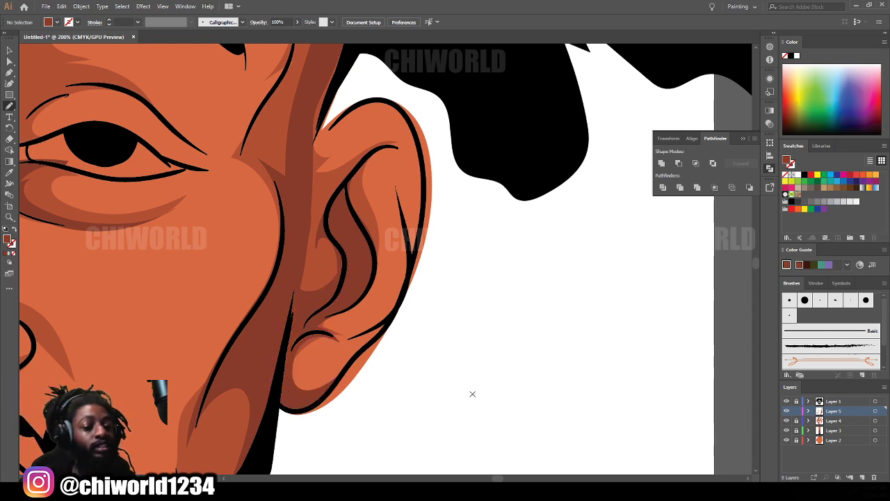
# Step: Draw a darker shadow shape between the lower lip and the chin crease, with pointed ends on both sides
pyautogui.scroll(-5, 472, 394)
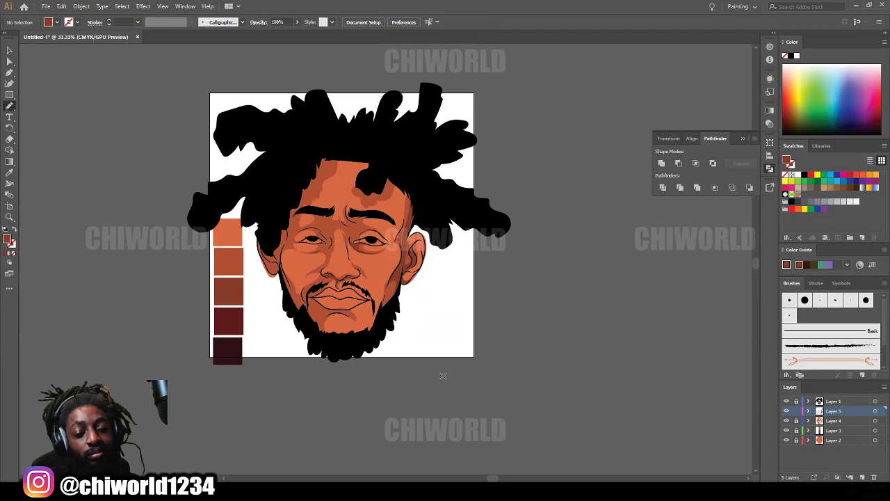
pyautogui.scroll(4, 443, 376)
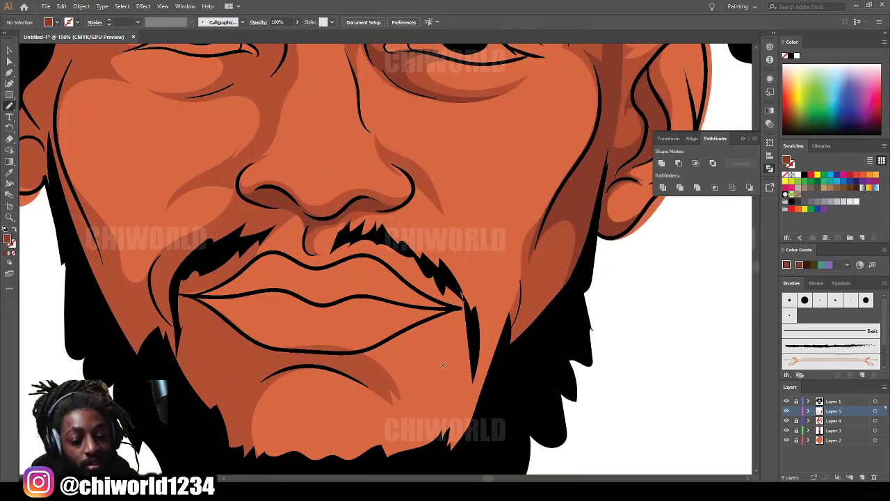
pyautogui.scroll(-1, 443, 365)
pyautogui.moveTo(381, 330)
pyautogui.mouseDown()
pyautogui.moveTo(332, 344)
pyautogui.moveTo(267, 336)
pyautogui.mouseUp()
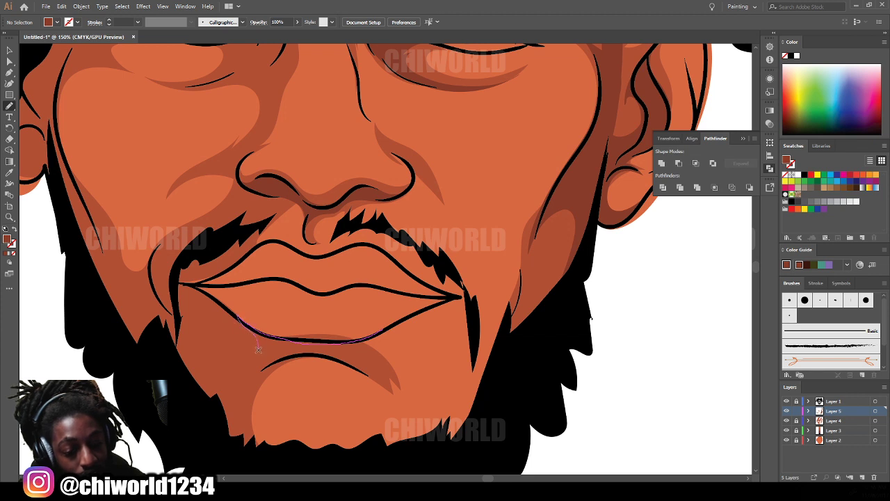
pyautogui.moveTo(246, 381)
pyautogui.mouseDown()
pyautogui.moveTo(299, 356)
pyautogui.moveTo(381, 385)
pyautogui.mouseUp()
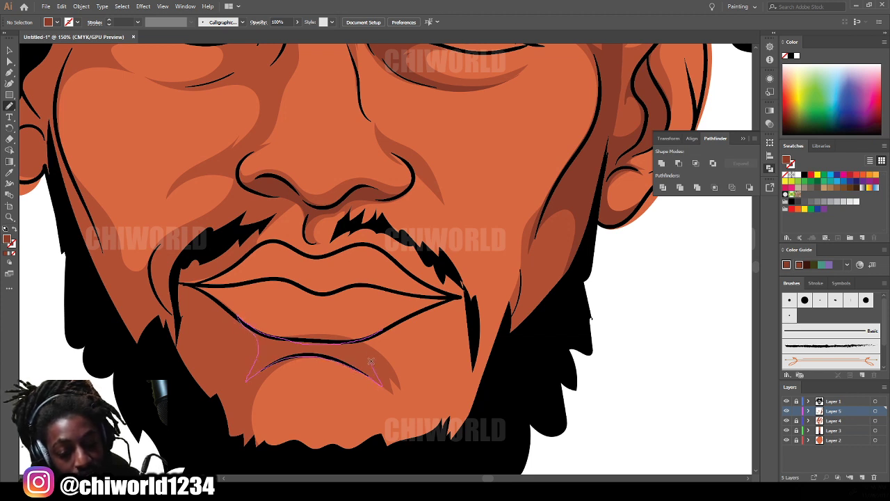
pyautogui.moveTo(452, 294); pyautogui.dragTo(452, 294)
# Step: Draw a darker shadow below the inner eyebrows, running across the top of the nose bridge between the eyes
pyautogui.hotkey('ctrl', '-')
pyautogui.hotkey('ctrl', '-')
pyautogui.hotkey('ctrl', '-')
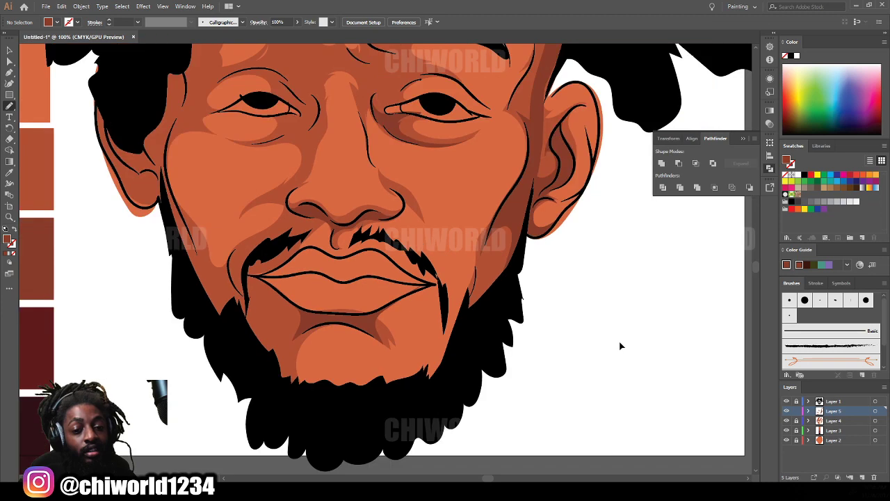
pyautogui.hotkey('ctrl', '+')
pyautogui.hotkey('ctrl', '+')
pyautogui.hotkey('ctrl', '+')
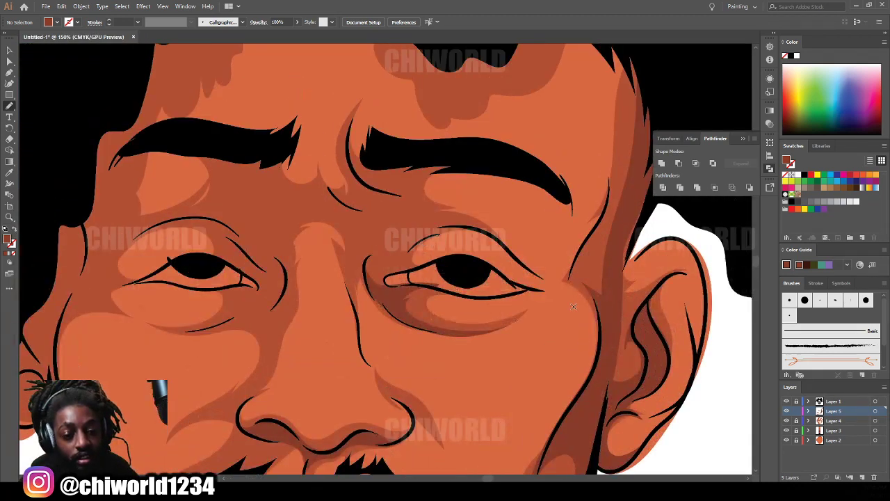
pyautogui.moveTo(283, 167); pyautogui.dragTo(288, 229)
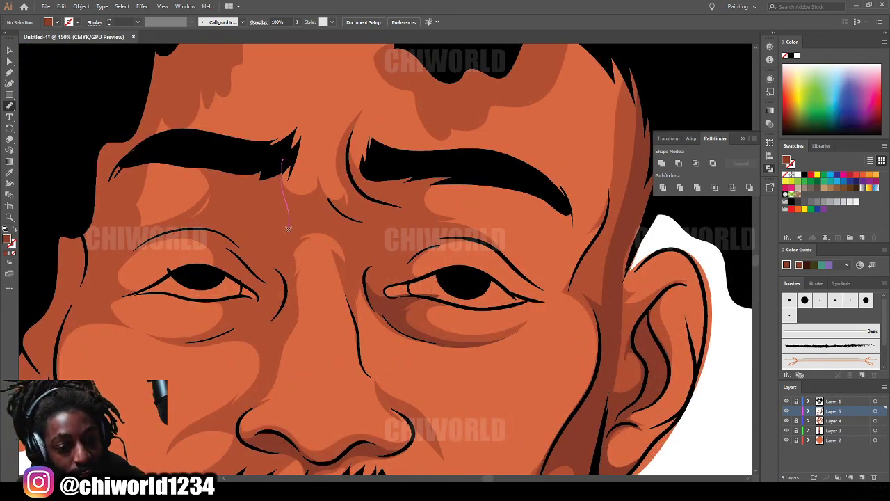
pyautogui.moveTo(286, 298)
pyautogui.mouseDown()
pyautogui.moveTo(213, 231)
pyautogui.moveTo(173, 230)
pyautogui.moveTo(237, 201)
pyautogui.moveTo(181, 144)
pyautogui.mouseUp()
pyautogui.moveTo(448, 170)
pyautogui.mouseDown()
pyautogui.moveTo(405, 198)
pyautogui.moveTo(430, 221)
pyautogui.moveTo(484, 242)
pyautogui.moveTo(448, 243)
pyautogui.moveTo(397, 277)
pyautogui.moveTo(369, 270)
pyautogui.moveTo(366, 282)
pyautogui.moveTo(387, 241)
pyautogui.moveTo(371, 256)
pyautogui.moveTo(367, 231)
pyautogui.moveTo(332, 203)
pyautogui.moveTo(376, 210)
pyautogui.moveTo(366, 188)
pyautogui.moveTo(443, 171)
pyautogui.mouseUp()
# Step: Draw a darker shadow along the left hairline, from beside the left ear up to the top of the forehead
pyautogui.hotkey('ctrl', '0')
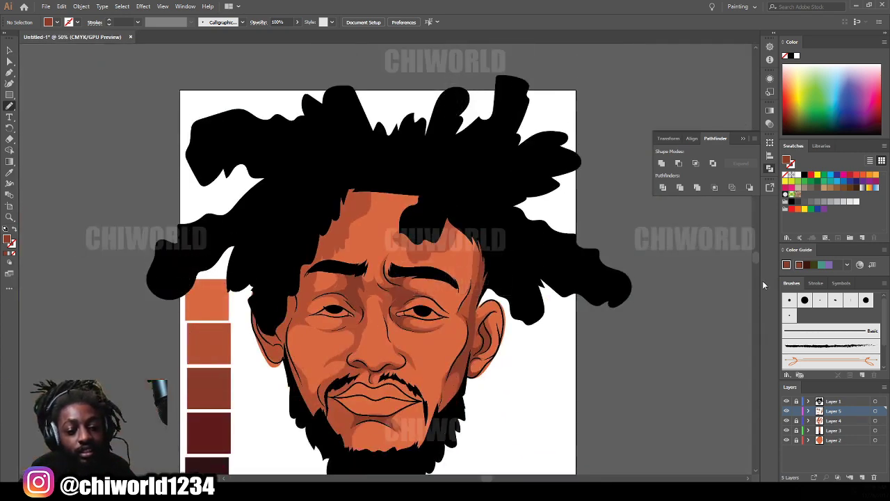
pyautogui.scroll(2, 233, 322)
pyautogui.moveTo(234, 322)
pyautogui.mouseDown()
pyautogui.moveTo(225, 365)
pyautogui.moveTo(237, 395)
pyautogui.mouseUp()
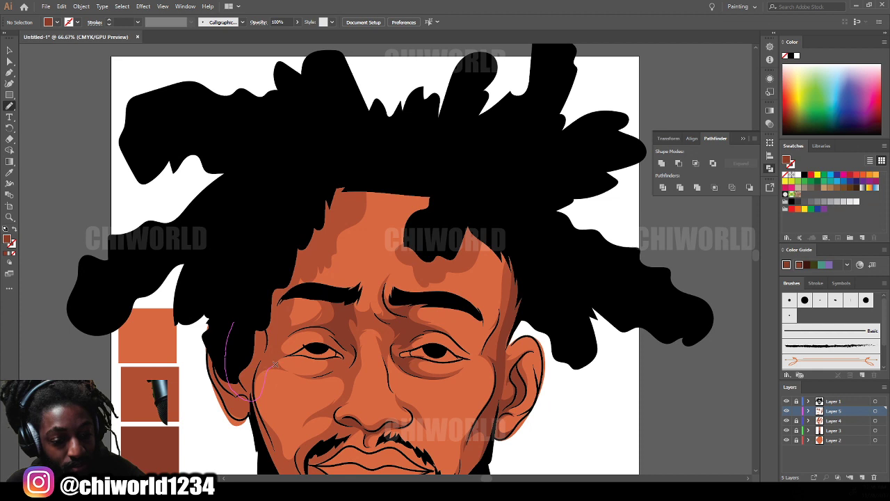
pyautogui.moveTo(326, 265)
pyautogui.mouseDown()
pyautogui.moveTo(377, 173)
pyautogui.moveTo(350, 142)
pyautogui.mouseUp()
# Step: Draw a darker shadow shape on the forehead beneath the hanging lock of hair
pyautogui.moveTo(476, 180)
pyautogui.mouseDown()
pyautogui.moveTo(433, 245)
pyautogui.moveTo(435, 274)
pyautogui.mouseUp()
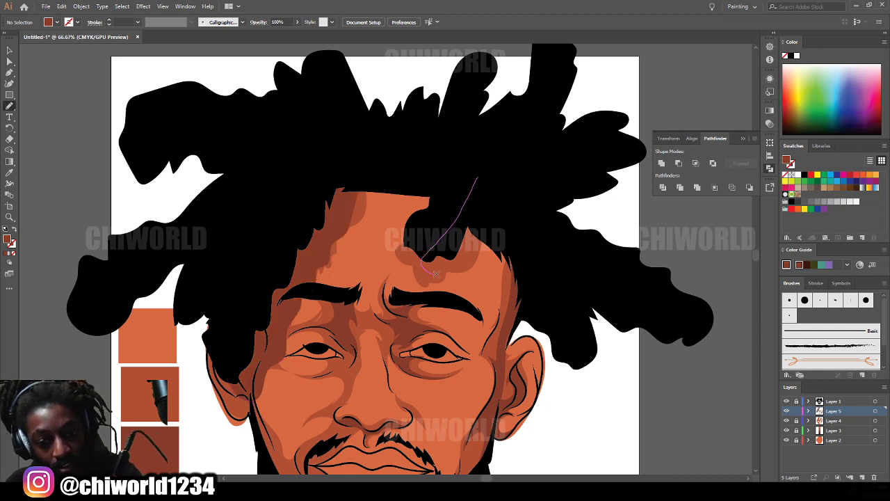
pyautogui.moveTo(476, 254); pyautogui.dragTo(477, 183)
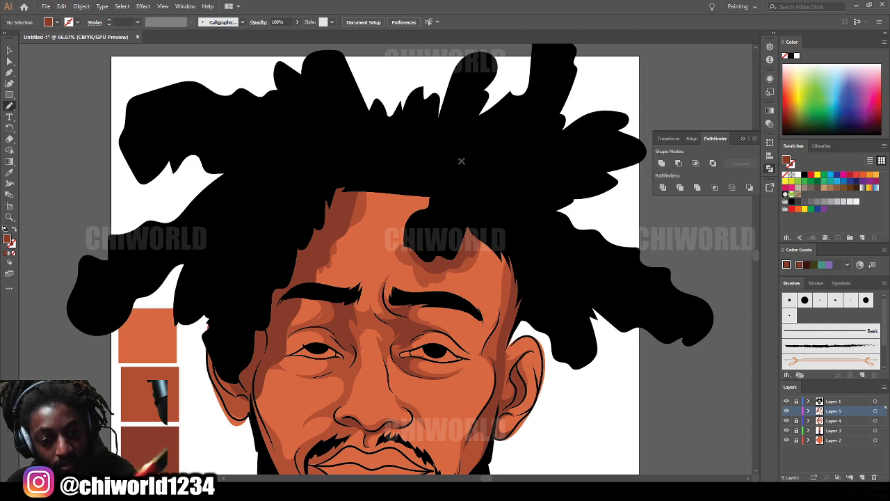
pyautogui.scroll(-4, 626, 414)
pyautogui.scroll(5, 589, 387)
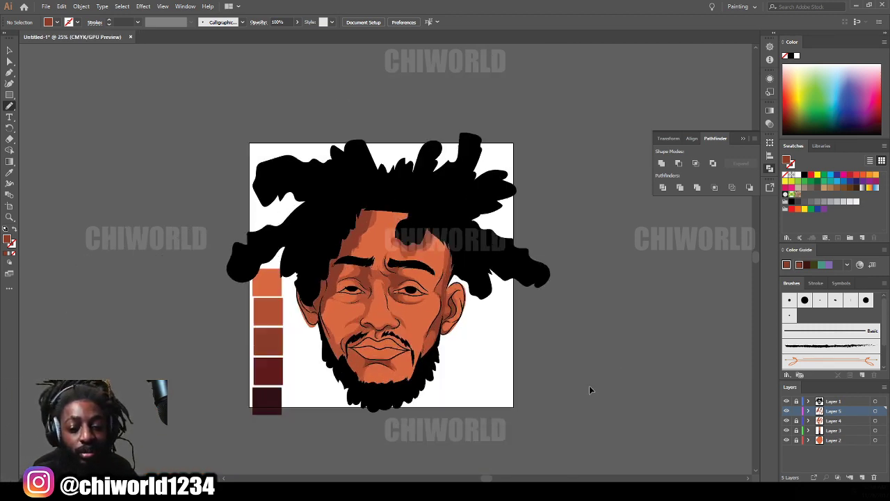
pyautogui.scroll(1, 582, 382)
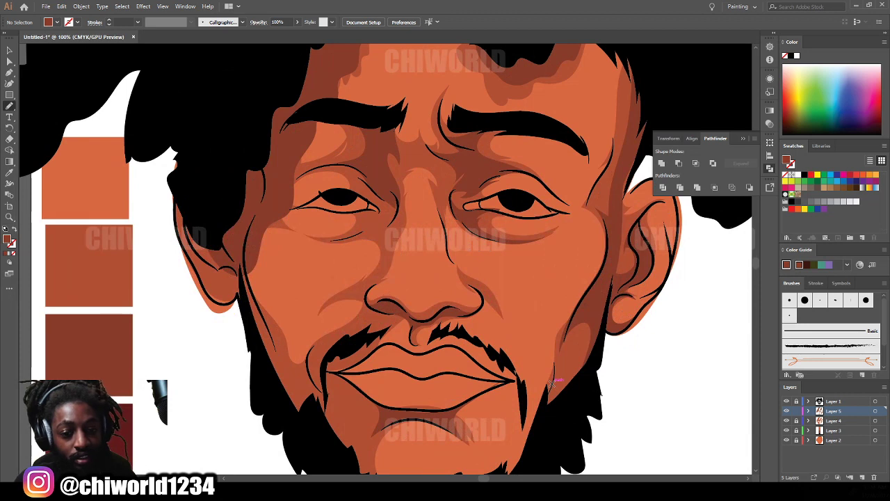
# Step: Draw a darker shadow over the left lower face, from the chin around the mouth corner to the nose and back along the cheek and jaw
pyautogui.scroll(-2, 553, 384)
pyautogui.scroll(-1, 551, 384)
pyautogui.moveTo(377, 458)
pyautogui.mouseDown()
pyautogui.moveTo(367, 434)
pyautogui.moveTo(369, 404)
pyautogui.moveTo(393, 376)
pyautogui.moveTo(375, 358)
pyautogui.moveTo(352, 379)
pyautogui.moveTo(337, 369)
pyautogui.moveTo(328, 353)
pyautogui.moveTo(353, 323)
pyautogui.mouseUp()
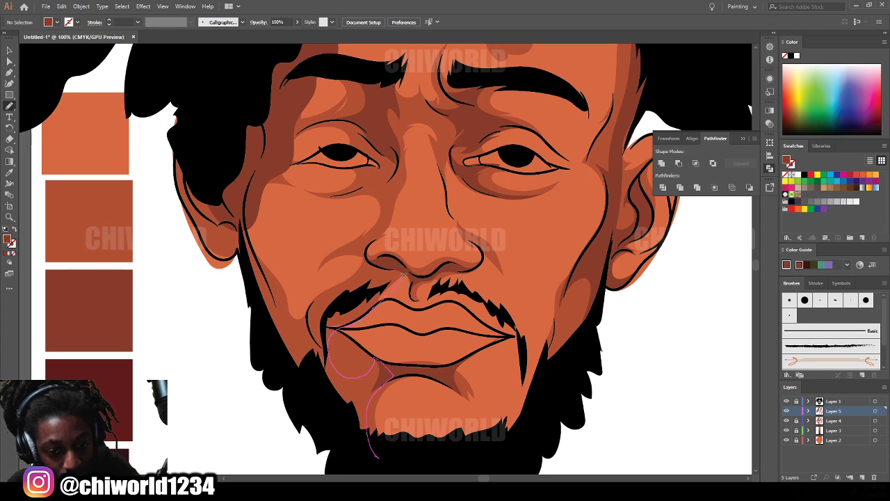
pyautogui.moveTo(403, 276)
pyautogui.mouseDown()
pyautogui.moveTo(382, 259)
pyautogui.moveTo(334, 284)
pyautogui.mouseUp()
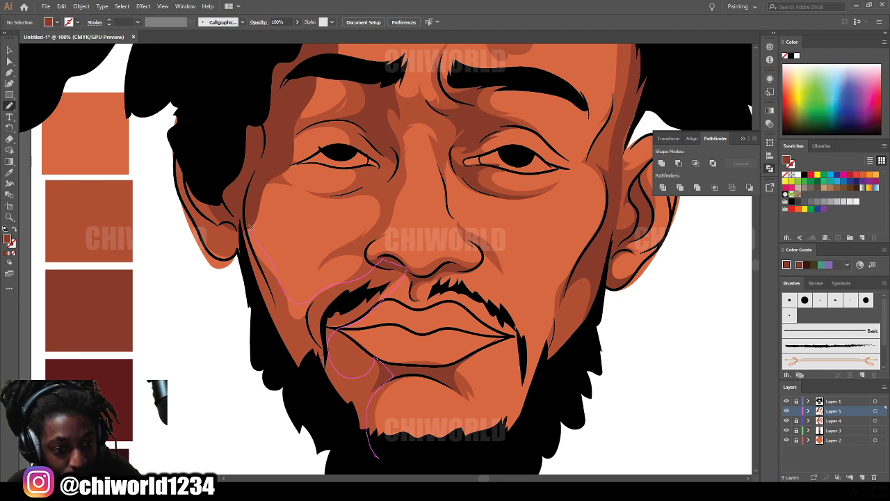
pyautogui.moveTo(250, 227)
pyautogui.mouseDown()
pyautogui.moveTo(240, 201)
pyautogui.moveTo(240, 245)
pyautogui.moveTo(263, 313)
pyautogui.moveTo(303, 384)
pyautogui.moveTo(376, 456)
pyautogui.mouseUp()
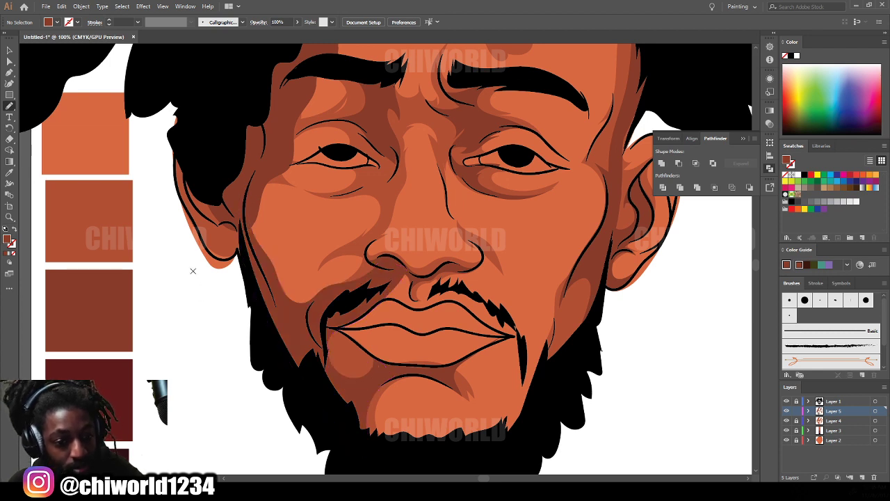
# Step: Draw a darker shadow shape covering most of the left ear, leaving a thin lighter rim along its outer edge
pyautogui.scroll(2, 192, 271)
pyautogui.moveTo(240, 242)
pyautogui.mouseDown()
pyautogui.moveTo(246, 291)
pyautogui.moveTo(236, 309)
pyautogui.moveTo(202, 294)
pyautogui.mouseUp()
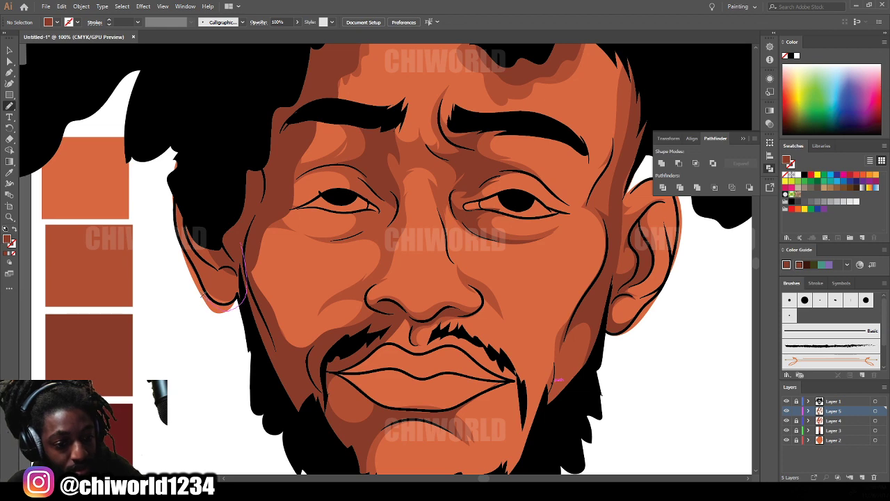
pyautogui.moveTo(175, 226); pyautogui.dragTo(214, 185)
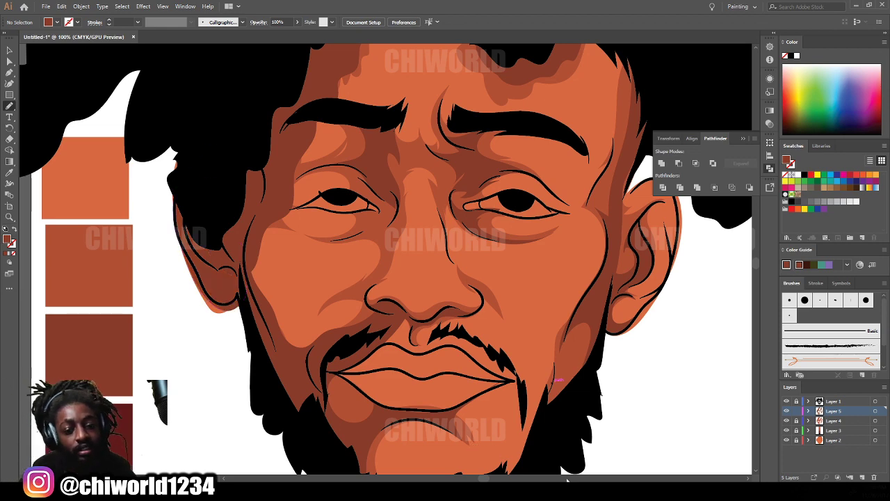
# Step: Extend the darker shadow around the left nostril and across the left cheek, leaving a rounded lighter patch below the eye
pyautogui.scroll(-5, 500, 449)
pyautogui.scroll(6, 500, 448)
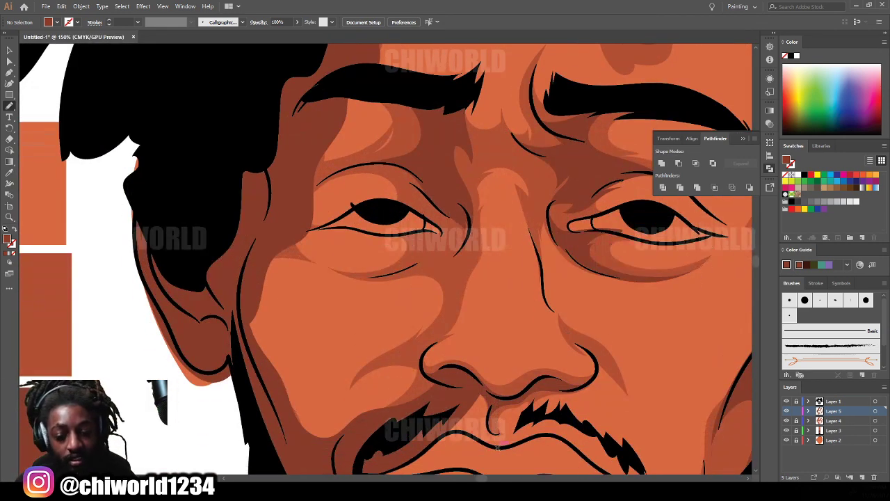
pyautogui.scroll(-2, 498, 447)
pyautogui.moveTo(310, 400)
pyautogui.mouseDown()
pyautogui.moveTo(335, 406)
pyautogui.moveTo(400, 380)
pyautogui.moveTo(441, 354)
pyautogui.moveTo(430, 334)
pyautogui.mouseUp()
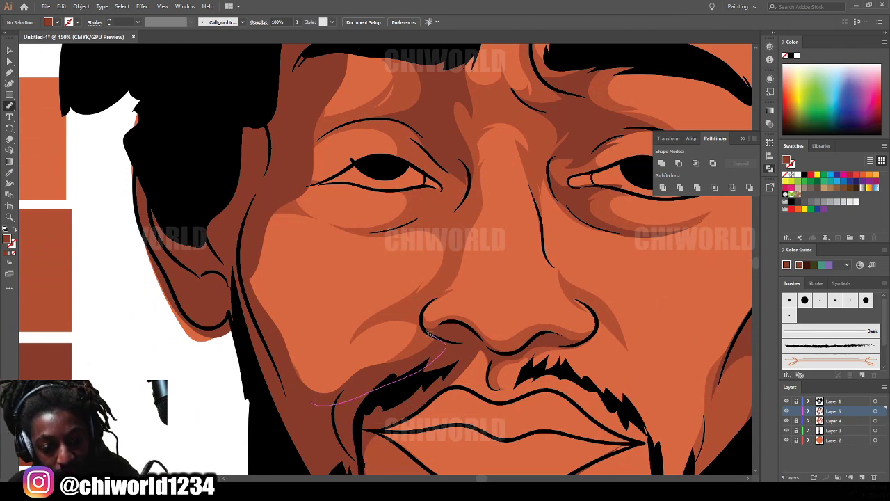
pyautogui.moveTo(457, 266); pyautogui.dragTo(420, 290)
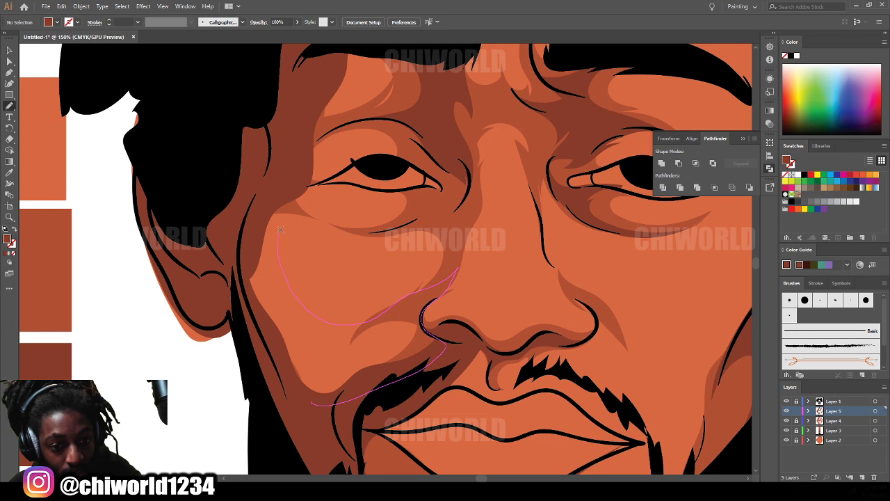
pyautogui.moveTo(353, 230)
pyautogui.mouseDown()
pyautogui.moveTo(450, 206)
pyautogui.moveTo(424, 198)
pyautogui.moveTo(387, 215)
pyautogui.moveTo(345, 213)
pyautogui.moveTo(324, 201)
pyautogui.moveTo(353, 184)
pyautogui.moveTo(318, 183)
pyautogui.moveTo(281, 194)
pyautogui.moveTo(250, 232)
pyautogui.moveTo(247, 313)
pyautogui.moveTo(313, 413)
pyautogui.mouseUp()
# Step: Examine the darker shadows at full-portrait and close-up views to judge the overall shading of the face
pyautogui.hotkey('ctrl', '-')
pyautogui.hotkey('ctrl', '-')
pyautogui.hotkey('ctrl', '-')
pyautogui.hotkey('ctrl', '-')
pyautogui.hotkey('ctrl', '-')
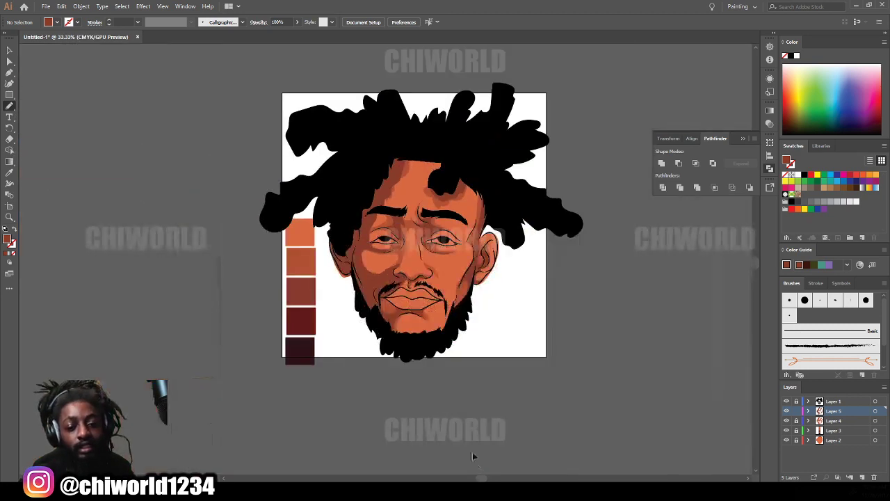
pyautogui.hscroll(1, 459, 416)
pyautogui.hotkey('ctrl', '+')
pyautogui.hotkey('ctrl', '+')
pyautogui.hotkey('ctrl', '+')
pyautogui.hotkey('ctrl', '+')
pyautogui.hotkey('ctrl', '+')
pyautogui.hotkey('ctrl', '+')
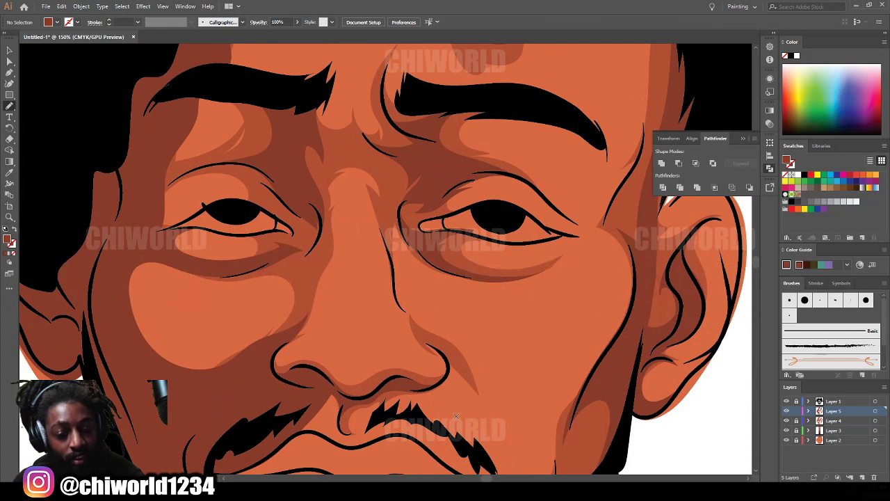
pyautogui.hotkey('ctrl', '-')
pyautogui.hotkey('ctrl', '-')
pyautogui.hotkey('ctrl', '-')
pyautogui.hotkey('ctrl', '-')
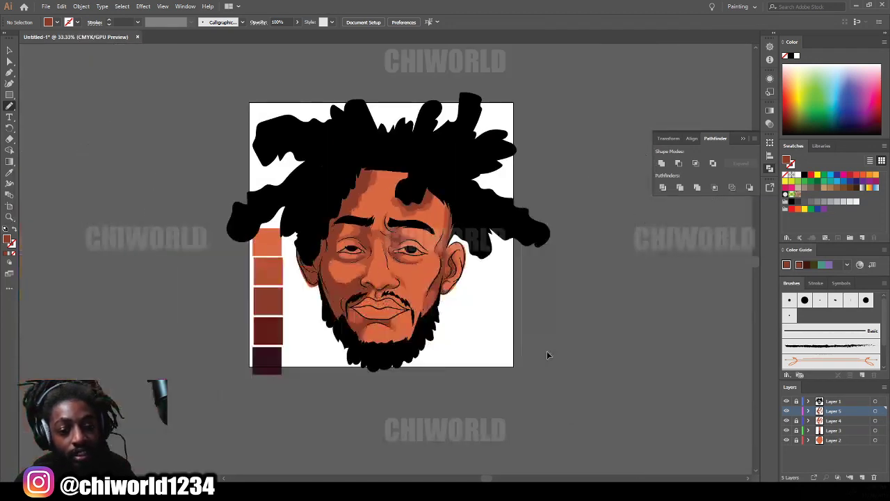
pyautogui.hotkey('ctrl', '+')
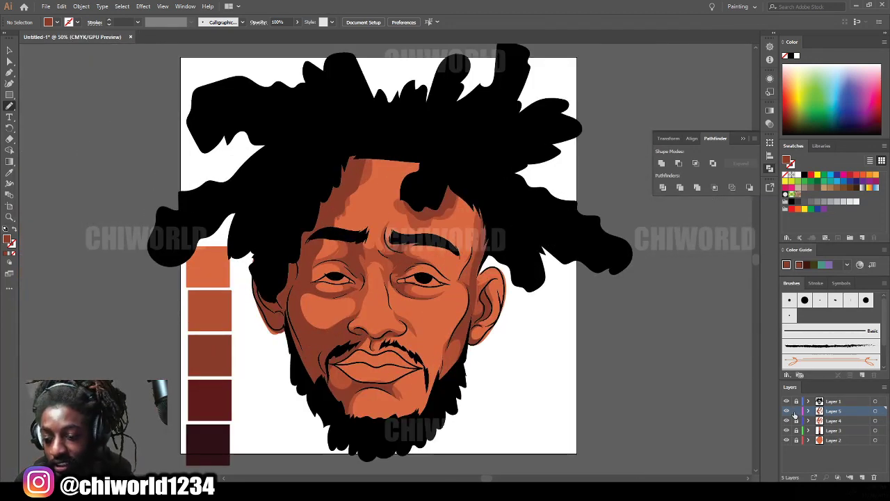
# Step: Make Layer 4 active, sample the mid-tone brown, and draw a mid-tone shape over the light areas of the left cheek and eye
pyautogui.click(830, 421)
pyautogui.hotkey('ctrl', '+')
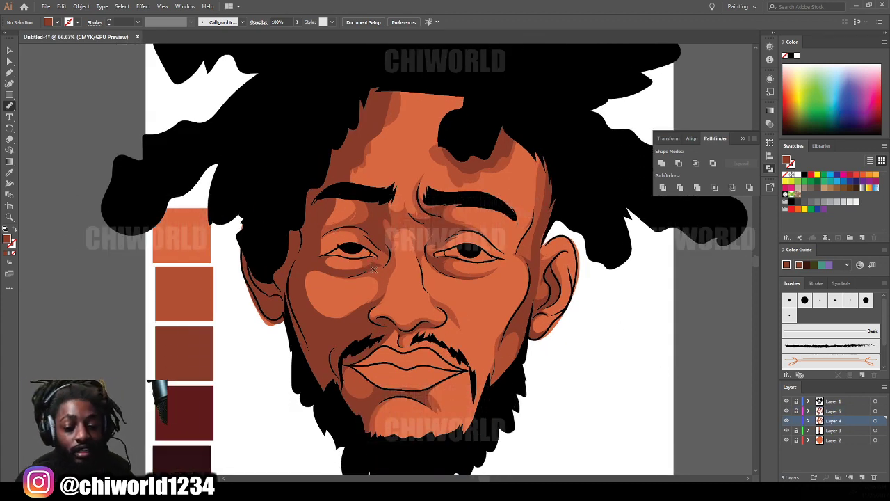
pyautogui.hotkey('ctrl', '+')
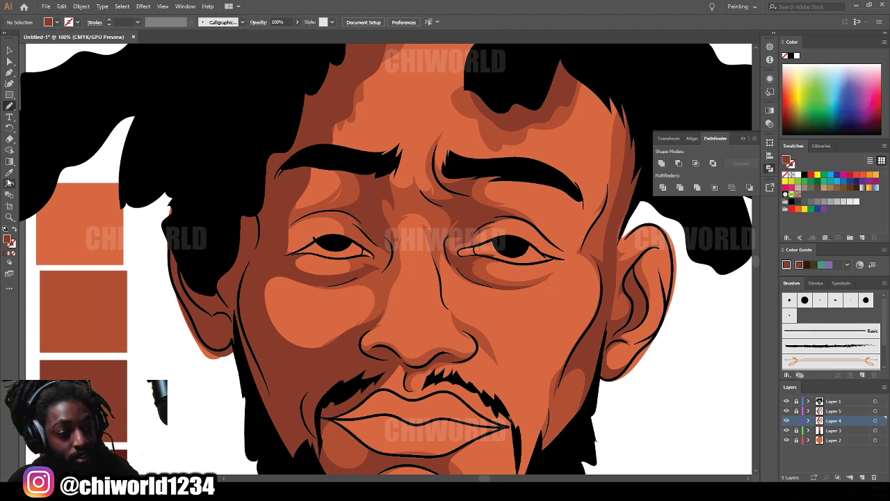
pyautogui.press('i')
pyautogui.keyDown('ctrl'); pyautogui.click(378, 286); pyautogui.keyUp('ctrl')
pyautogui.press('b')
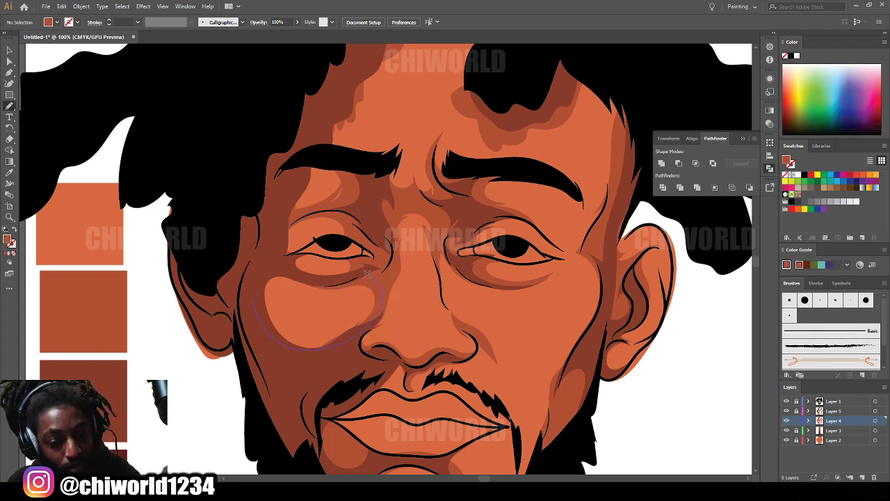
pyautogui.moveTo(366, 273)
pyautogui.mouseDown()
pyautogui.moveTo(290, 265)
pyautogui.moveTo(259, 295)
pyautogui.mouseUp()
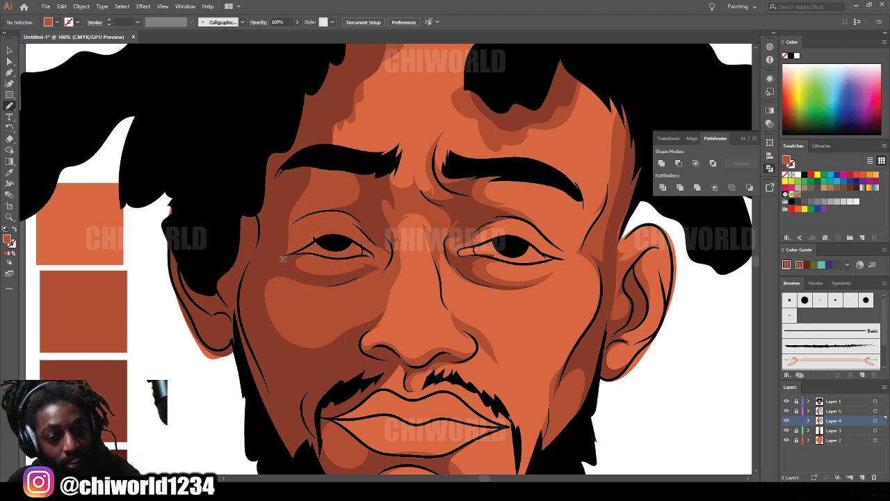
# Step: Draw a mid-tone shadow on the left forehead, curving from above the left eyebrow up towards the hairline
pyautogui.scroll(4, 363, 292)
pyautogui.moveTo(363, 292)
pyautogui.mouseDown()
pyautogui.moveTo(415, 306)
pyautogui.moveTo(396, 284)
pyautogui.moveTo(405, 248)
pyautogui.moveTo(372, 250)
pyautogui.moveTo(385, 245)
pyautogui.moveTo(370, 228)
pyautogui.moveTo(376, 202)
pyautogui.moveTo(399, 184)
pyautogui.moveTo(387, 183)
pyautogui.moveTo(409, 171)
pyautogui.moveTo(427, 120)
pyautogui.moveTo(380, 101)
pyautogui.mouseUp()
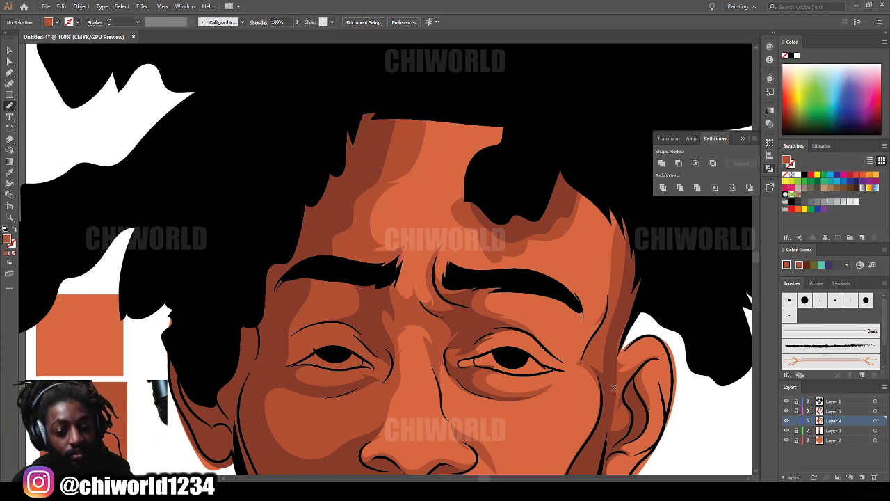
pyautogui.scroll(-3, 626, 368)
pyautogui.scroll(2, 588, 359)
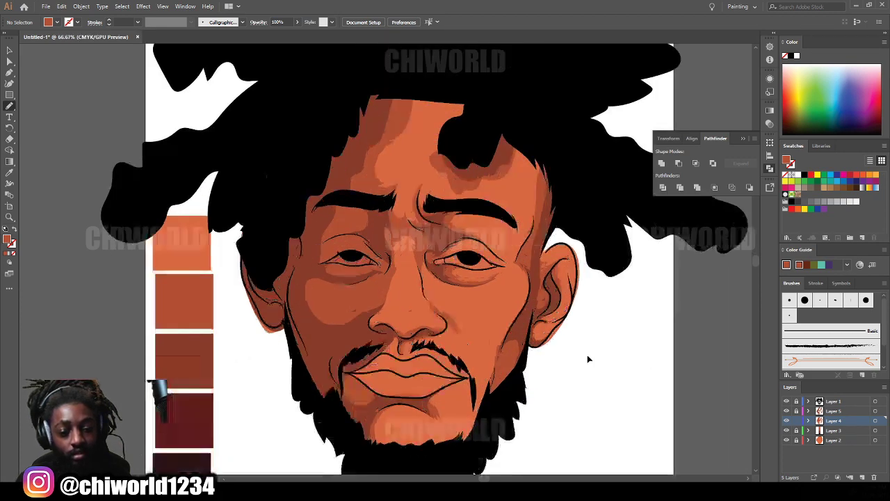
# Step: Draw mid-tone shadows over the left side of the chin, both lips and the area between the upper lip and the nose
pyautogui.scroll(1, 588, 359)
pyautogui.scroll(-2, 588, 359)
pyautogui.moveTo(317, 376)
pyautogui.mouseDown()
pyautogui.moveTo(335, 425)
pyautogui.moveTo(388, 447)
pyautogui.moveTo(365, 395)
pyautogui.moveTo(388, 371)
pyautogui.moveTo(418, 371)
pyautogui.moveTo(408, 365)
pyautogui.moveTo(436, 348)
pyautogui.mouseUp()
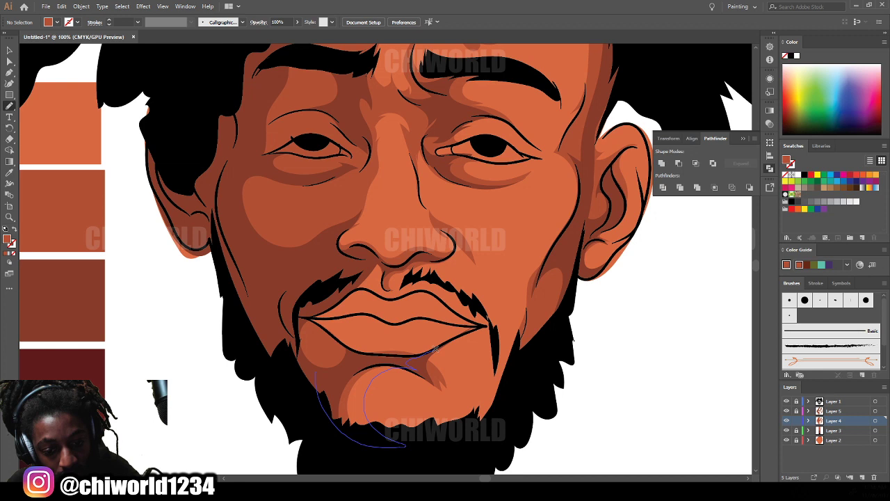
pyautogui.moveTo(372, 335); pyautogui.dragTo(409, 320)
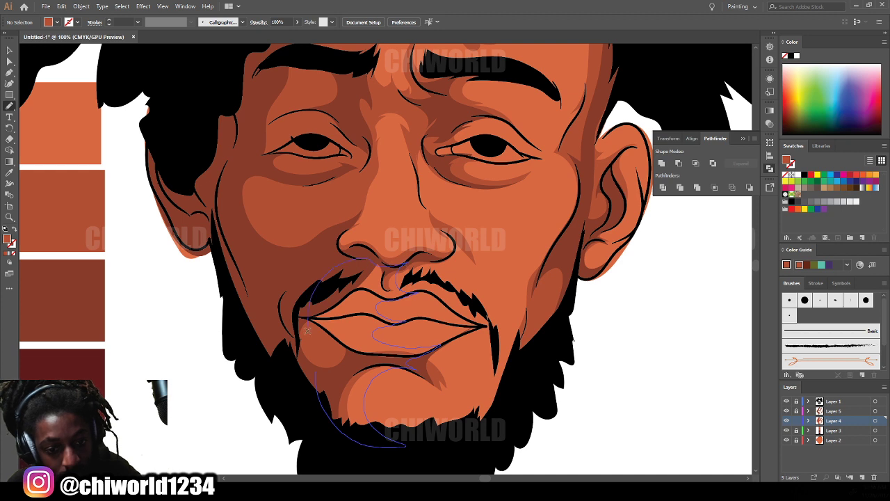
# Step: Draw a mid-tone shadow down the left side of the nose, from the bridge to the nostril wing
pyautogui.scroll(2, 338, 274)
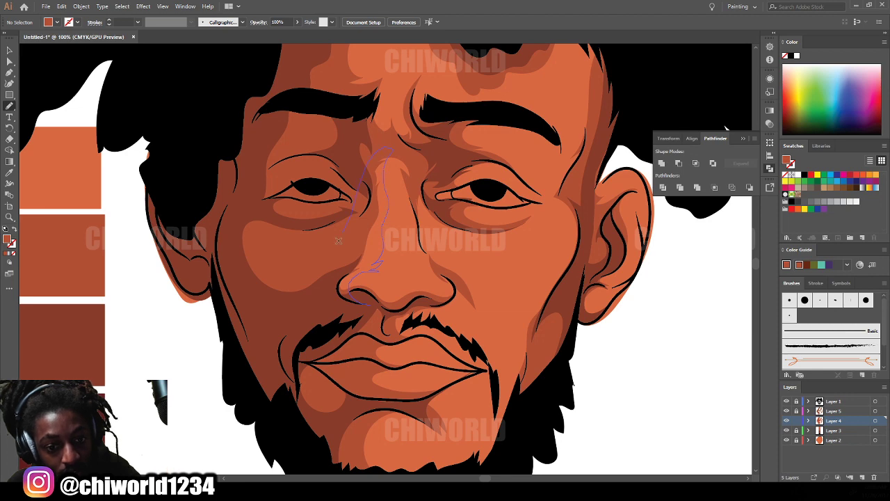
pyautogui.hotkey('ctrl', '-')
pyautogui.hotkey('ctrl', '-')
pyautogui.hotkey('ctrl', '-')
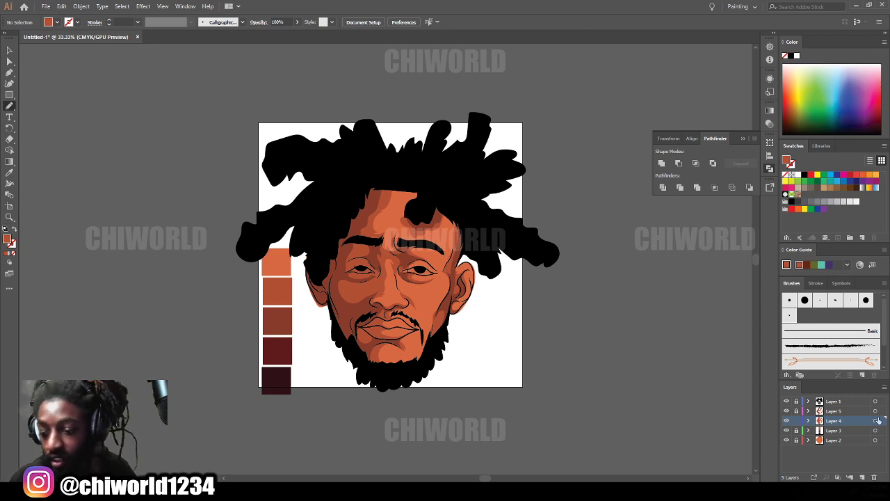
# Step: Create a new layer directly above Layer 5 and sample the dark red fourth swatch as the fill for freehand drawing
pyautogui.click(862, 477)
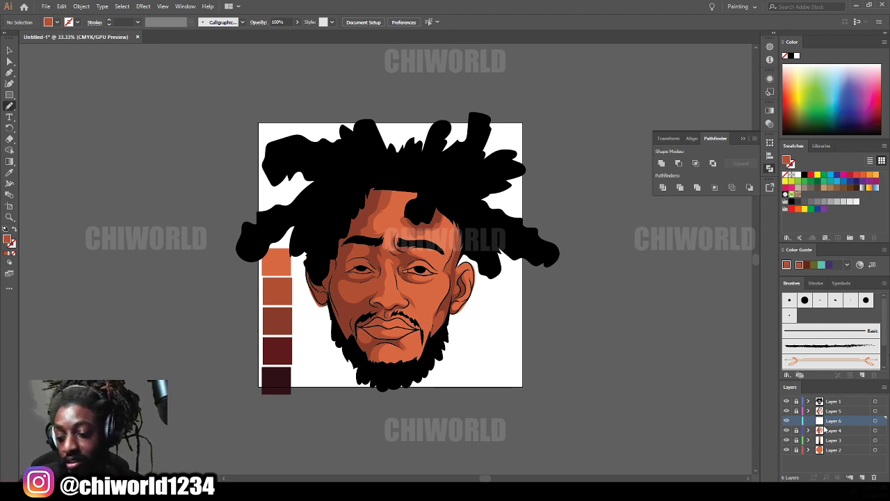
pyautogui.moveTo(827, 424); pyautogui.dragTo(832, 410)
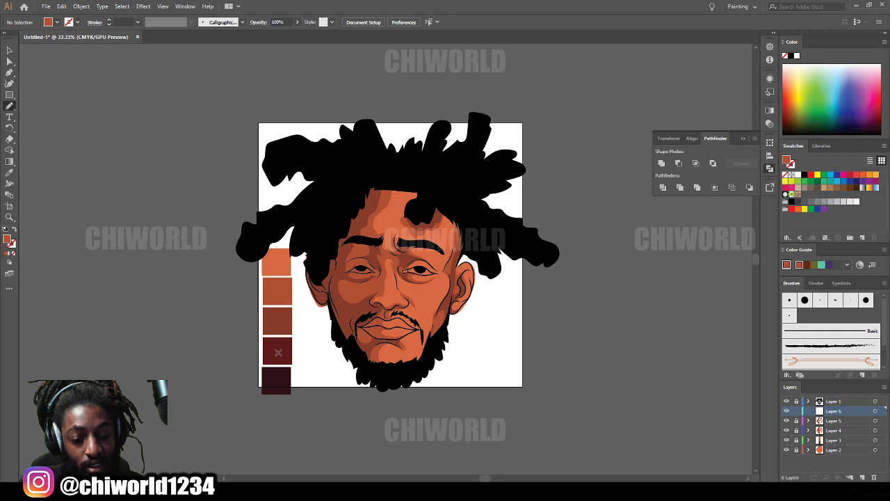
pyautogui.click(9, 174)
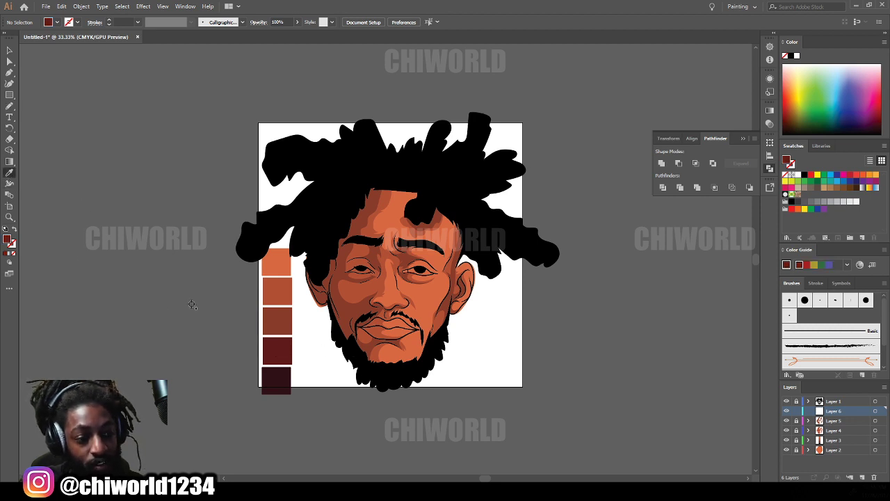
pyautogui.press('b')
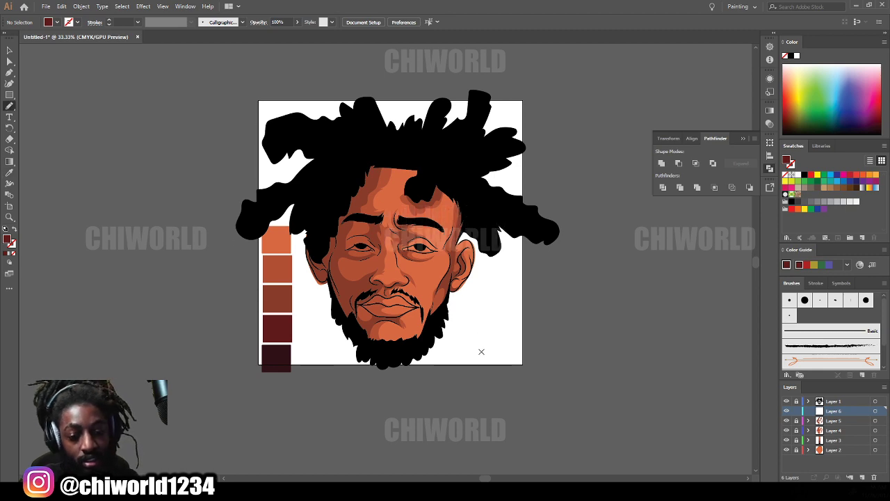
# Step: Draw a dark red shadow filling the left nostril beneath its black outline, tapering towards the centre of the nose
pyautogui.hotkey('ctrl', '-')
pyautogui.hotkey('ctrl', '=')
pyautogui.hotkey('ctrl', '=')
pyautogui.hotkey('ctrl', '=')
pyautogui.hotkey('ctrl', '=')
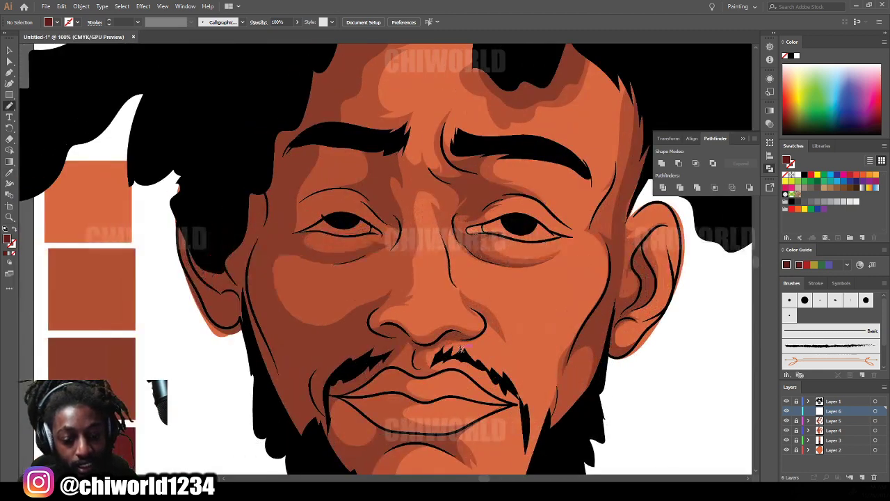
pyautogui.hotkey('ctrl', '=')
pyautogui.scroll(-1, 386, 257)
pyautogui.scroll(3, 386, 258)
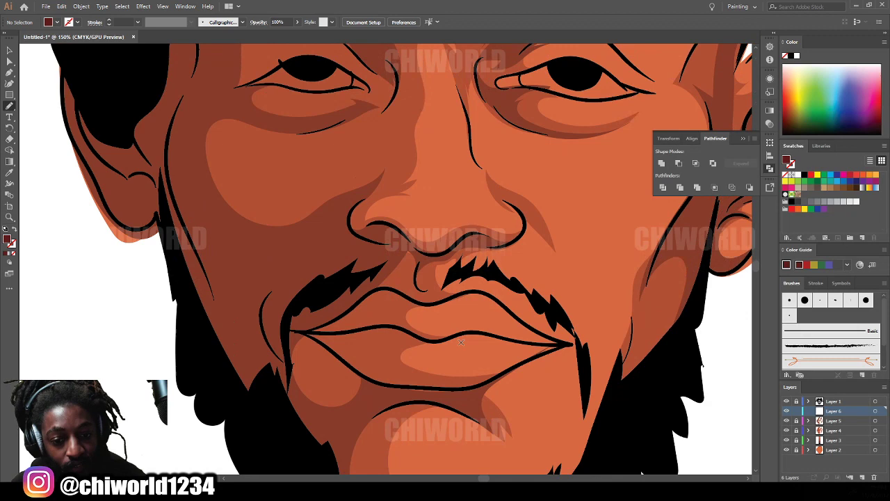
pyautogui.hotkey('ctrl', '=')
pyautogui.hotkey('ctrl', '=')
pyautogui.hotkey('ctrl', '=')
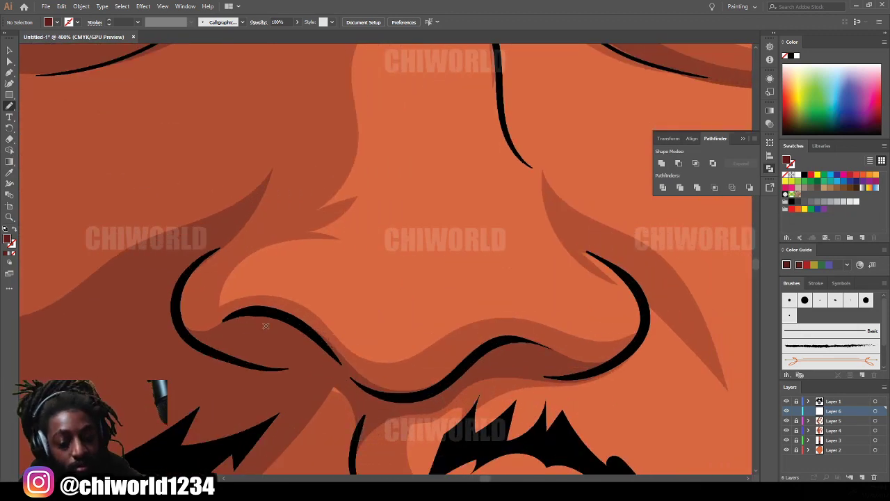
pyautogui.moveTo(256, 309)
pyautogui.mouseDown()
pyautogui.moveTo(331, 348)
pyautogui.moveTo(372, 393)
pyautogui.moveTo(299, 355)
pyautogui.moveTo(294, 361)
pyautogui.moveTo(317, 365)
pyautogui.moveTo(177, 330)
pyautogui.moveTo(173, 313)
pyautogui.moveTo(182, 335)
pyautogui.moveTo(217, 333)
pyautogui.moveTo(243, 310)
pyautogui.mouseUp()
# Step: Examine the dark red nostril shadow against the whole face and again up close around the nose
pyautogui.hotkey('ctrl', '-')
pyautogui.hotkey('ctrl', '-')
pyautogui.hotkey('ctrl', '-')
pyautogui.hotkey('ctrl', '-')
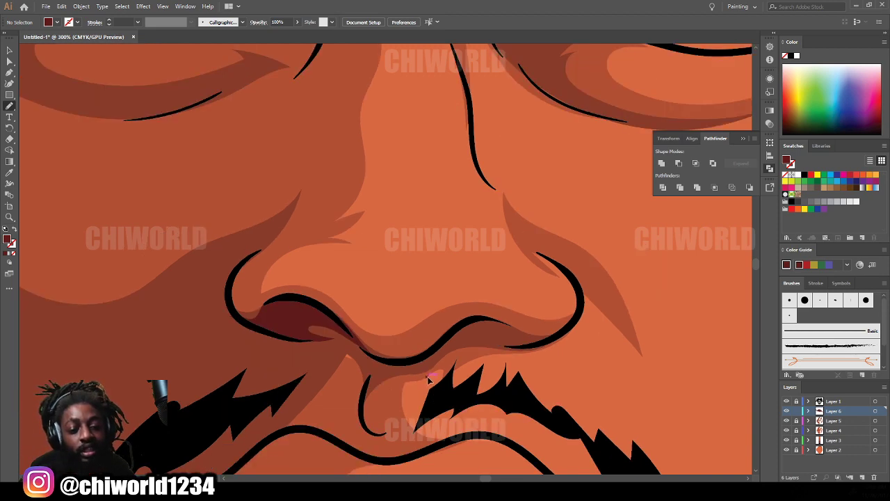
pyautogui.hotkey('ctrl', '-')
pyautogui.scroll(1, 425, 347)
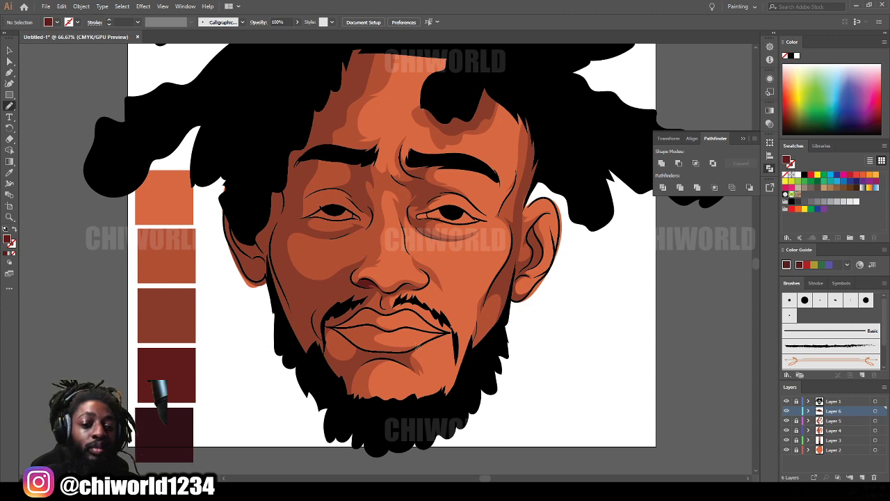
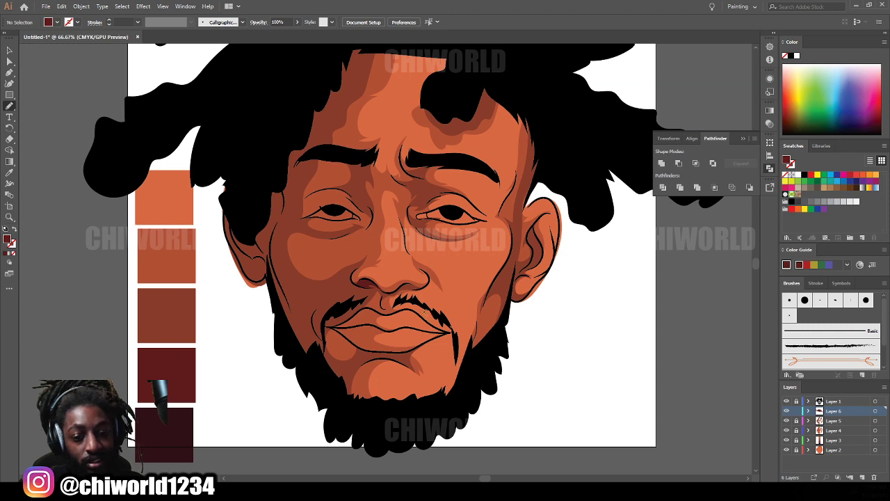
pyautogui.hotkey('ctrl', '=')
pyautogui.hotkey('ctrl', '=')
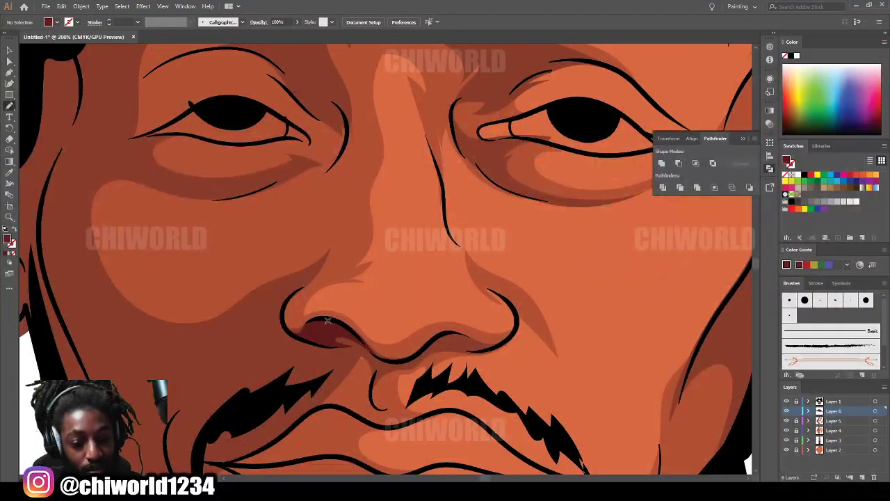
pyautogui.hotkey('ctrl', '-')
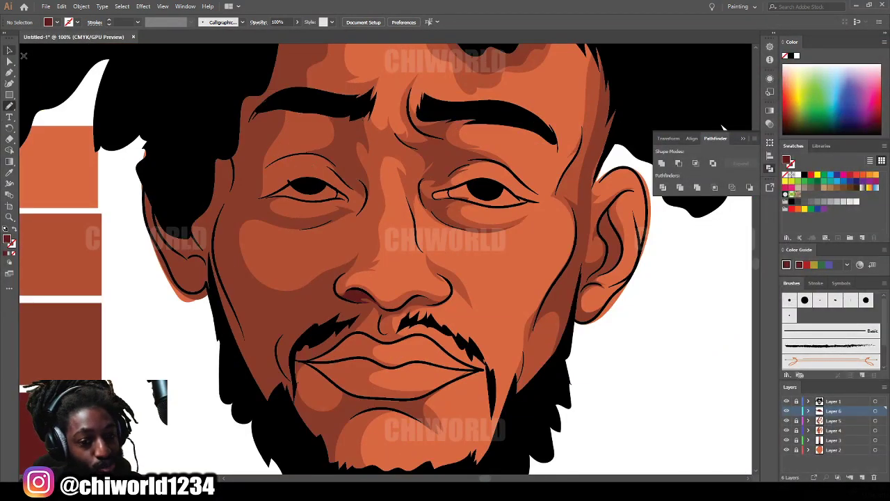
pyautogui.hotkey('ctrl', '=')
pyautogui.hotkey('ctrl', '=')
pyautogui.hotkey('ctrl', '=')
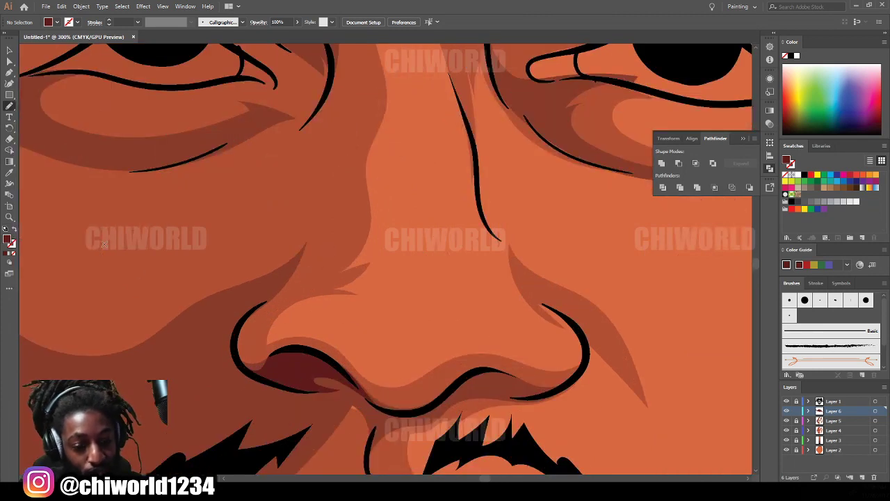
# Step: Select the dark red shadow in the left nostril and minimise the Groove Music window
pyautogui.click(295, 374)
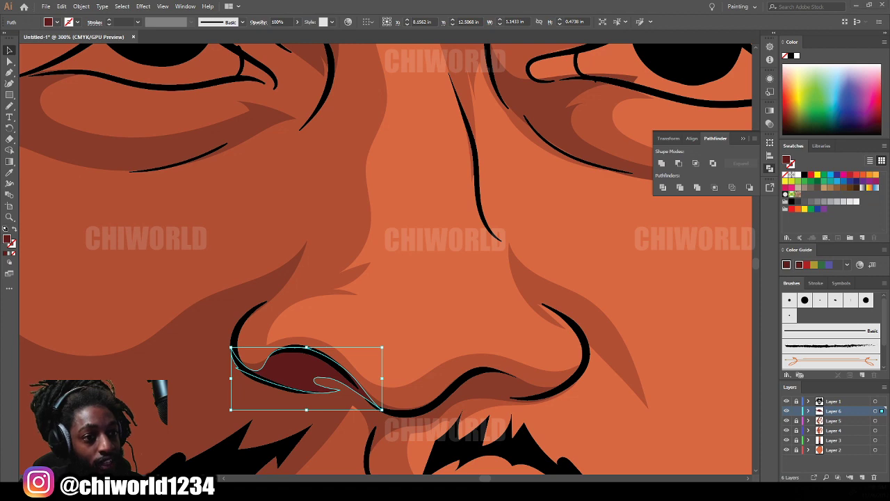
pyautogui.hotkey('alt', 'Tab')
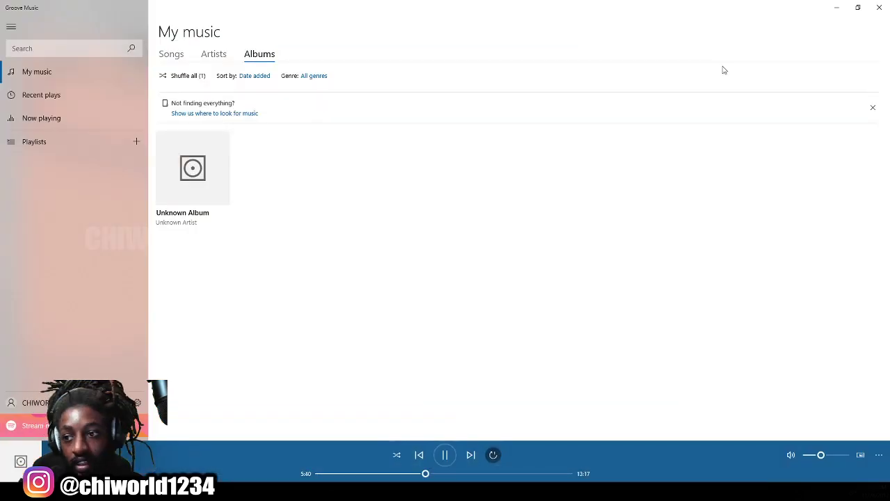
pyautogui.click(836, 7)
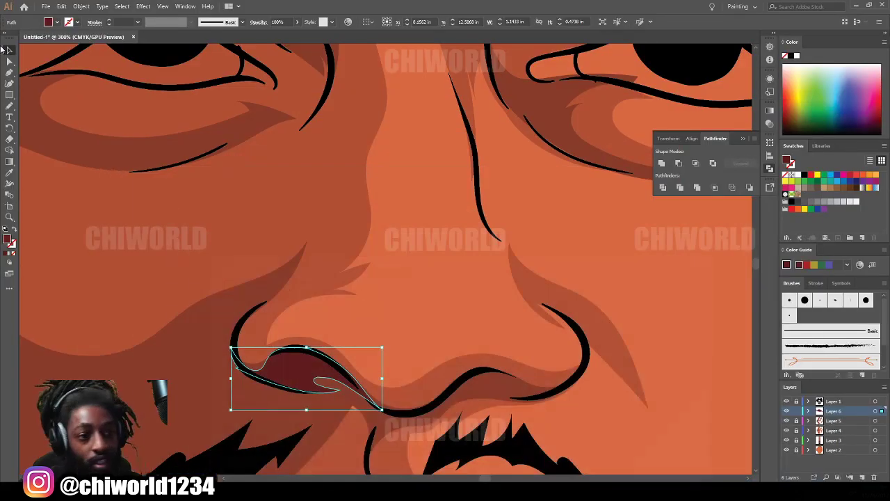
# Step: Adjust the nostril shadow's color balance to Cyan -11, Magenta -5, Yellow 2 and Black 4, with the preview on
pyautogui.click(46, 7)
pyautogui.click(46, 7)
pyautogui.click(61, 6)
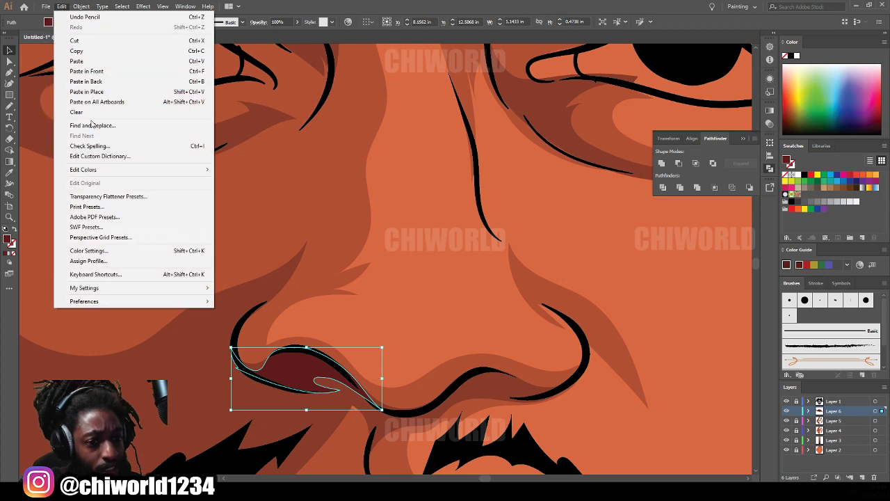
pyautogui.moveTo(129, 170)
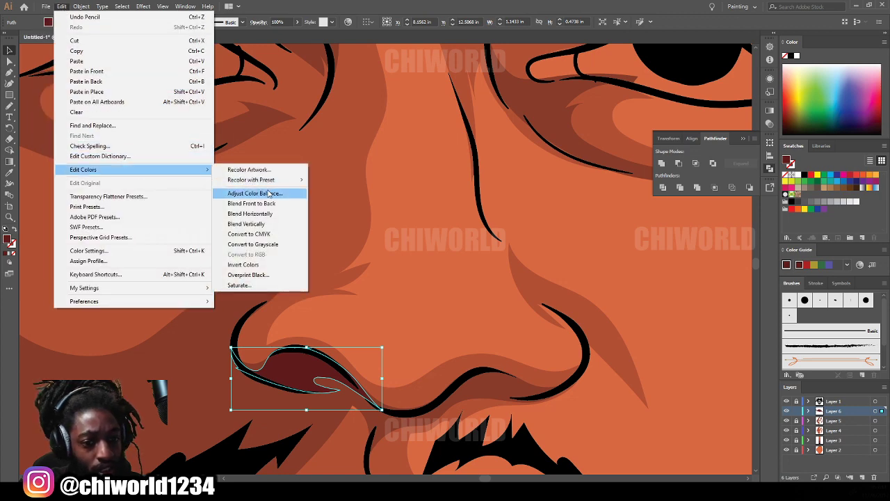
pyautogui.click(269, 194)
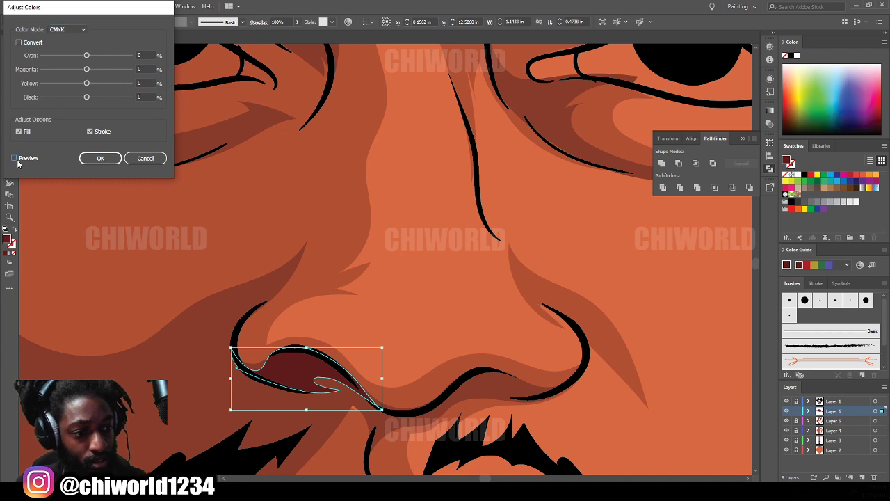
pyautogui.moveTo(91, 84); pyautogui.dragTo(101, 84)
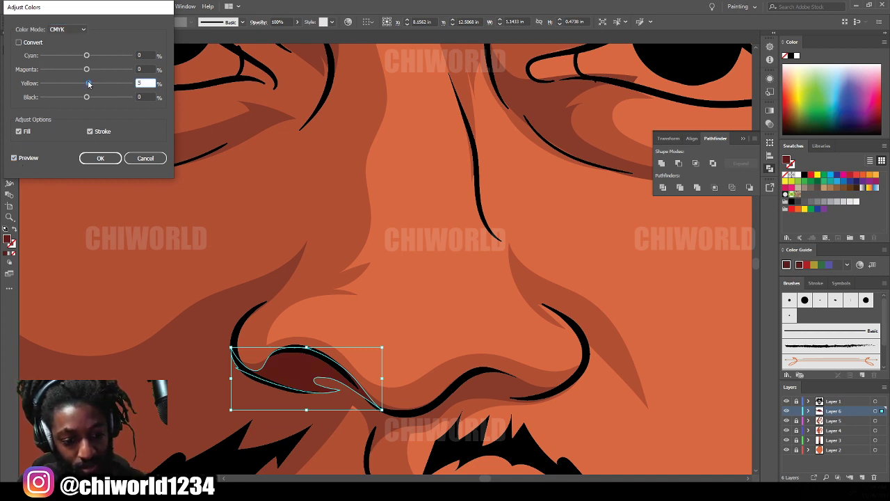
pyautogui.moveTo(86, 69)
pyautogui.mouseDown()
pyautogui.moveTo(80, 71)
pyautogui.moveTo(90, 74)
pyautogui.moveTo(81, 56)
pyautogui.moveTo(81, 70)
pyautogui.mouseUp()
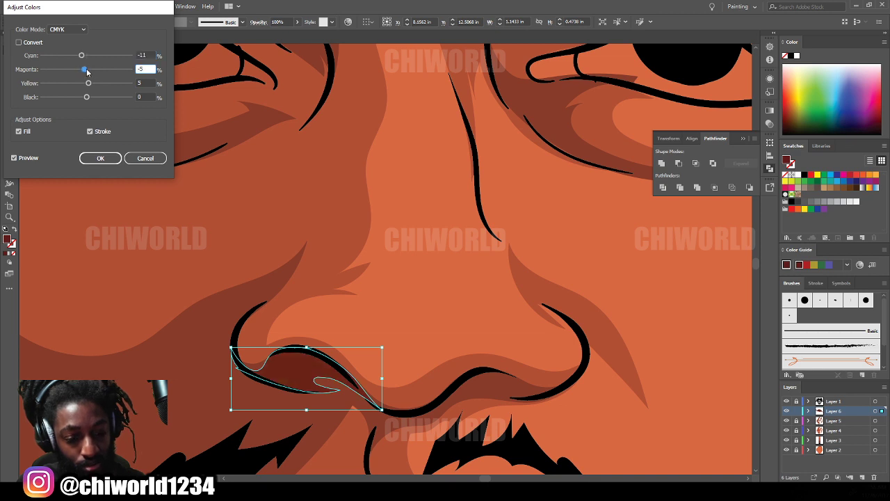
pyautogui.moveTo(89, 87); pyautogui.dragTo(87, 98)
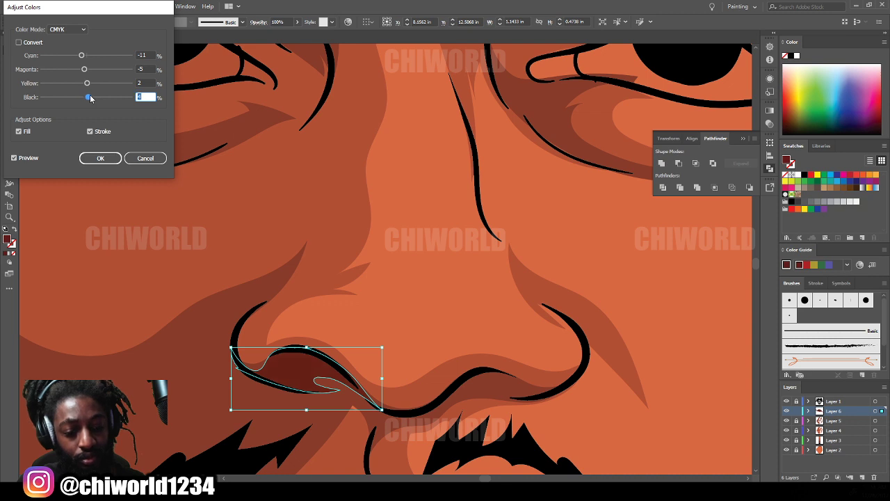
pyautogui.click(110, 160)
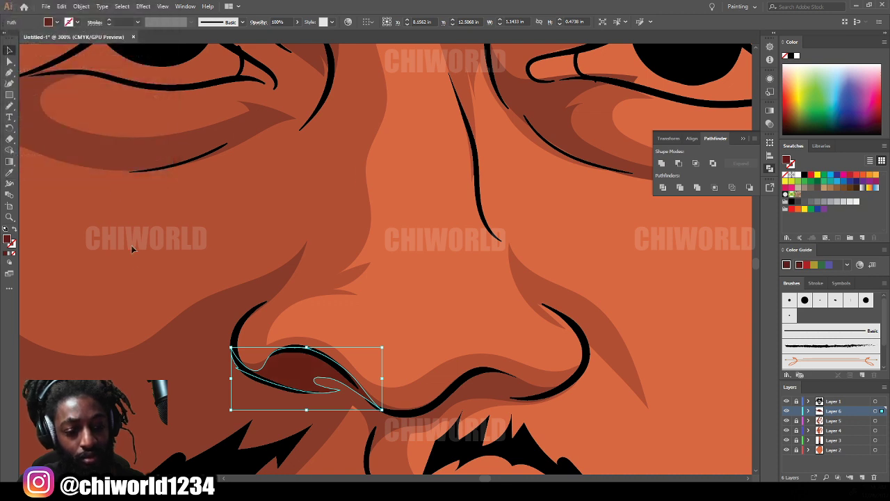
# Step: Deselect the nostril shadow and examine its adjusted colour against the whole face and the swatch column
pyautogui.click(132, 275)
pyautogui.hotkey('ctrl', '-')
pyautogui.hotkey('ctrl', '-')
pyautogui.hotkey('ctrl', '-')
pyautogui.hotkey('ctrl', '-')
pyautogui.hotkey('ctrl', '-')
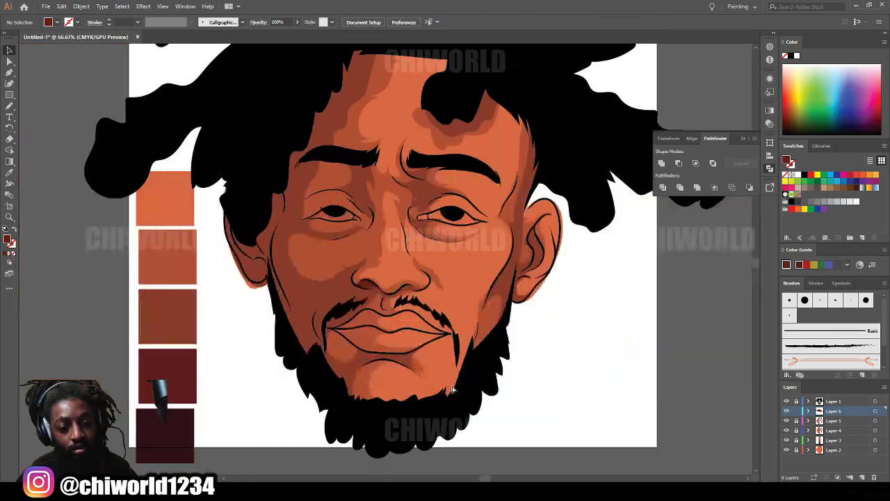
pyautogui.scroll(5, 448, 387)
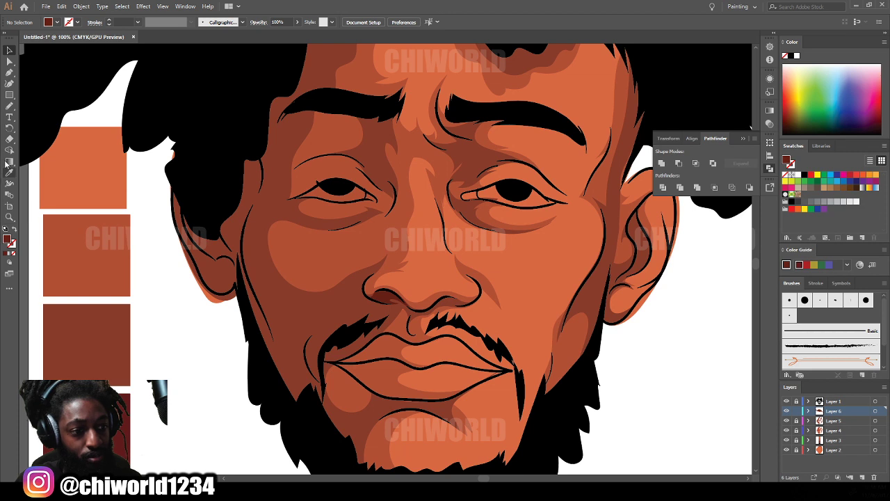
# Step: Recolour the dark red fourth swatch by sampling the adjusted nostril shadow with the Eyedropper
pyautogui.click(9, 49)
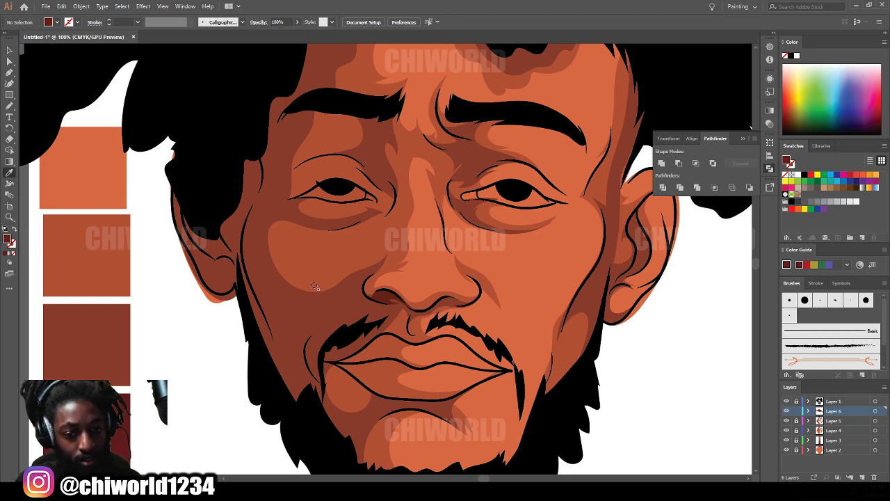
pyautogui.scroll(-1, 124, 320)
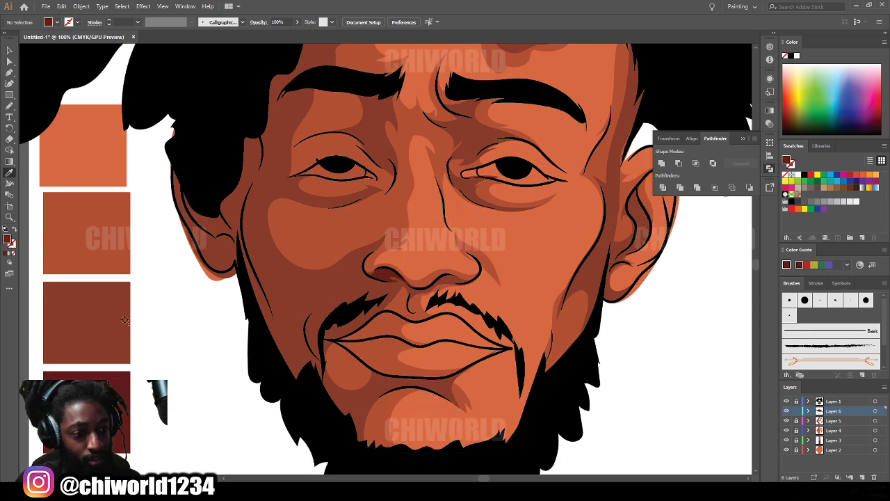
pyautogui.hotkey('ctrl', '-')
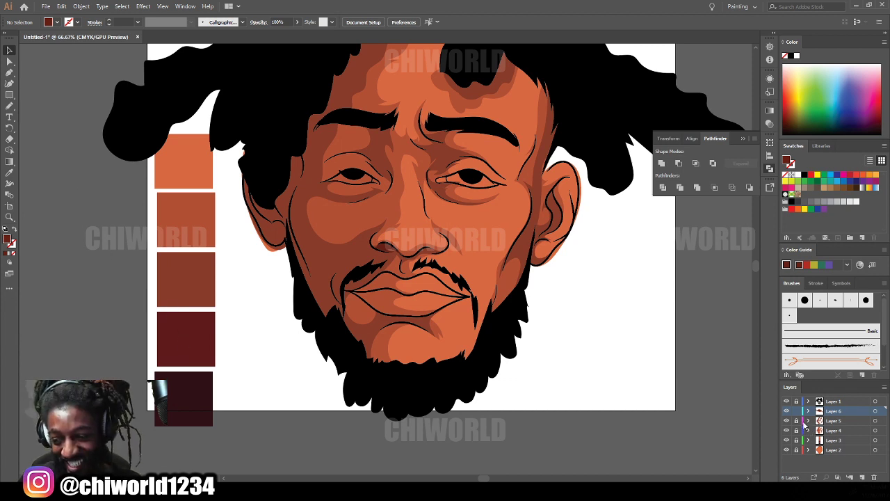
pyautogui.click(207, 342)
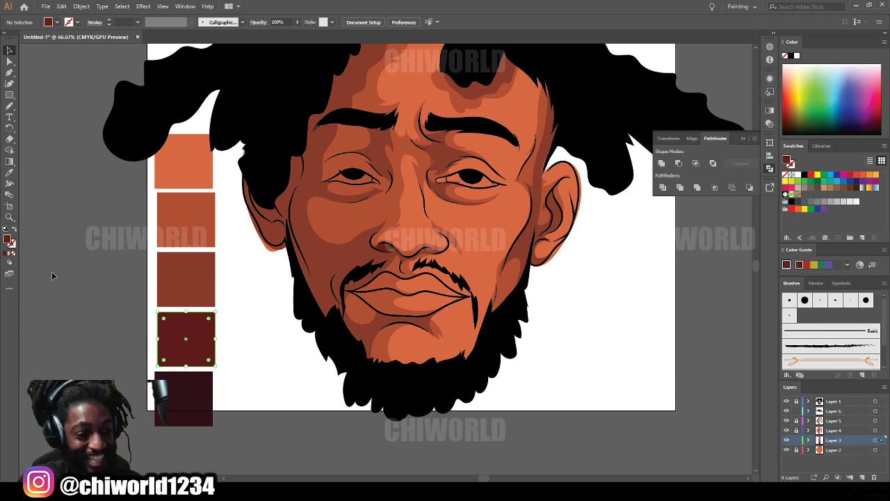
pyautogui.click(9, 174)
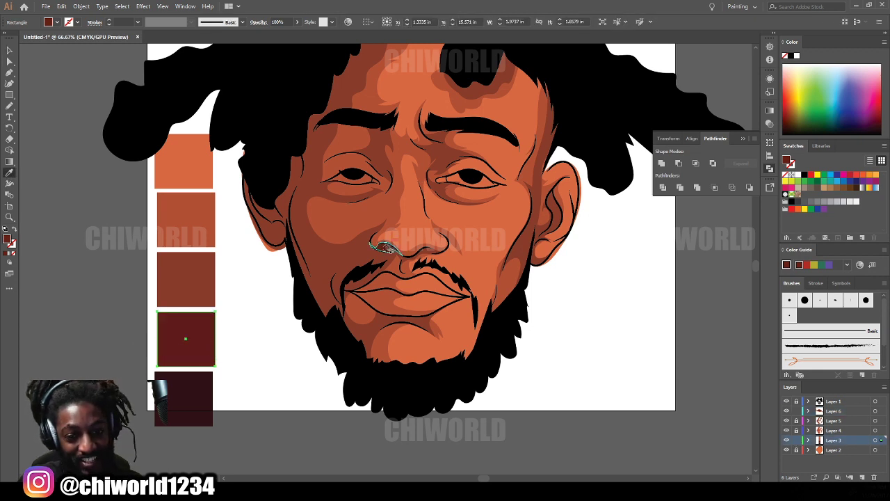
pyautogui.press('b')
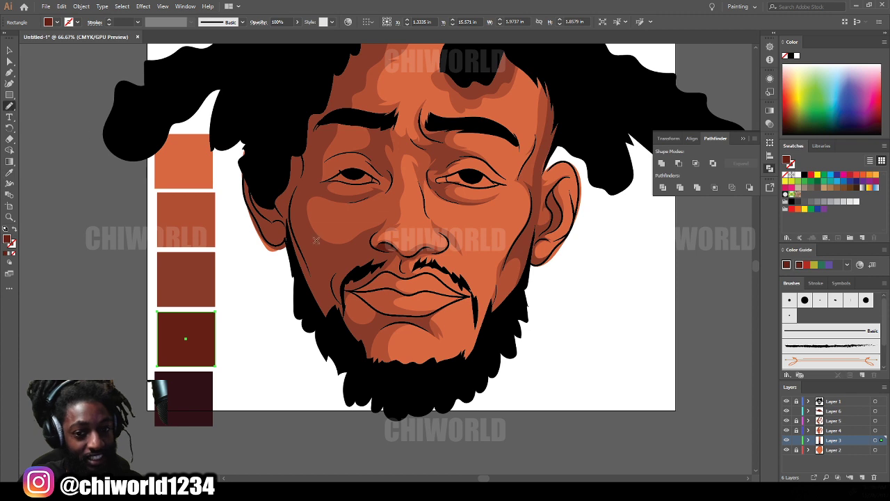
# Step: Select the left nostril's dark red shadow instead of the fourth swatch
pyautogui.hotkey('ctrl', '-')
pyautogui.hotkey('ctrl', '+')
pyautogui.hscroll(4, 421, 302)
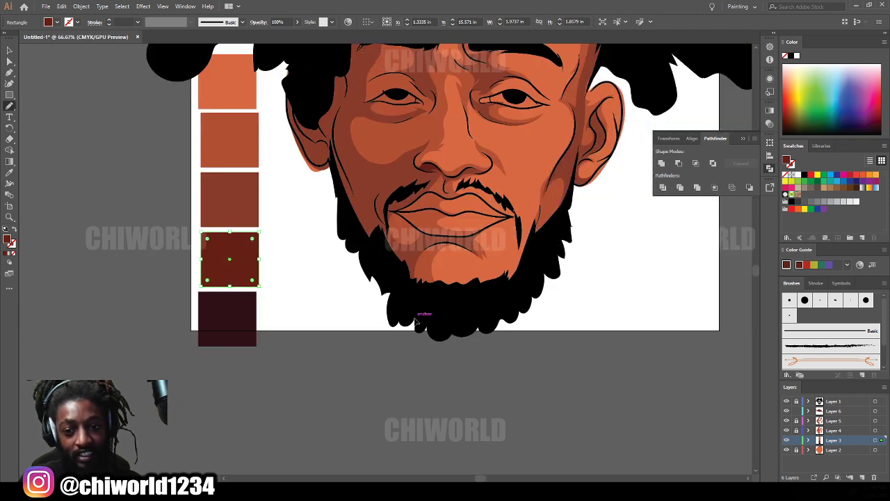
pyautogui.scroll(2, 415, 316)
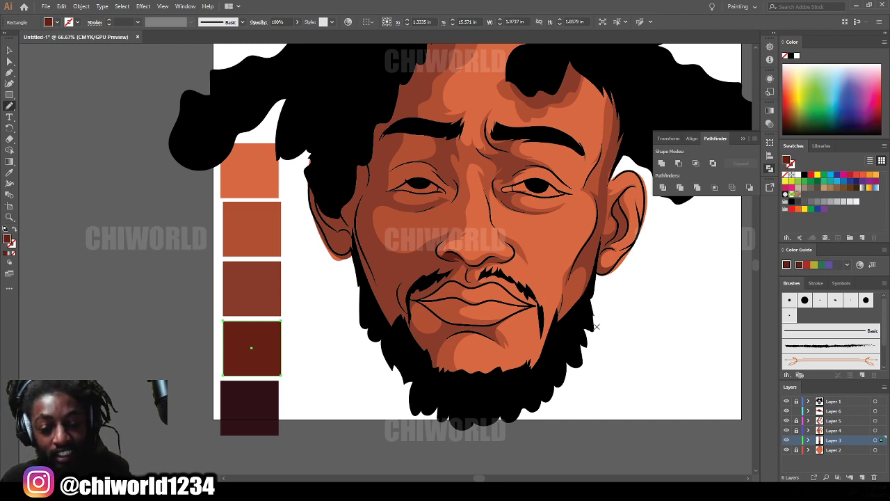
pyautogui.hotkey('ctrl', '+')
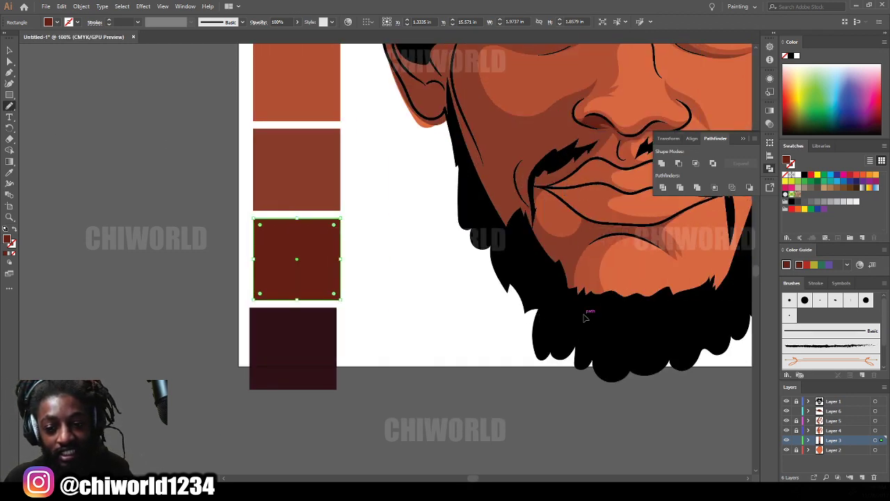
pyautogui.hscroll(3, 589, 314)
pyautogui.scroll(4, 591, 318)
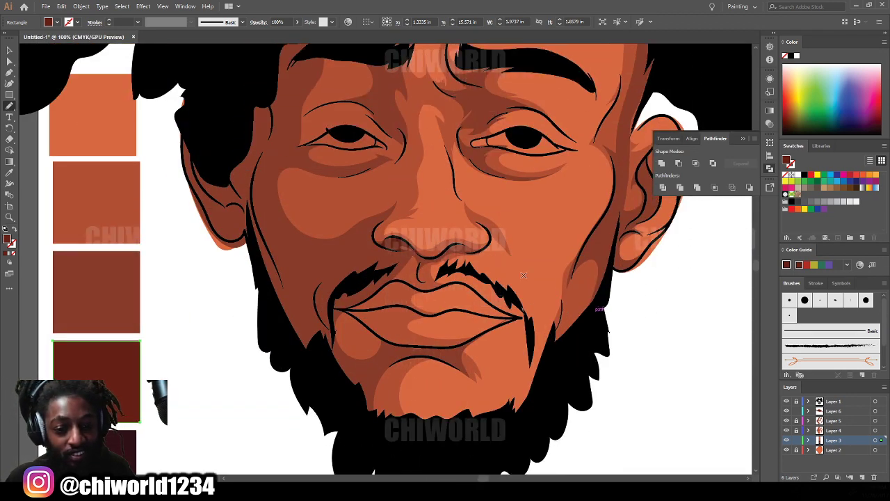
pyautogui.click(10, 51)
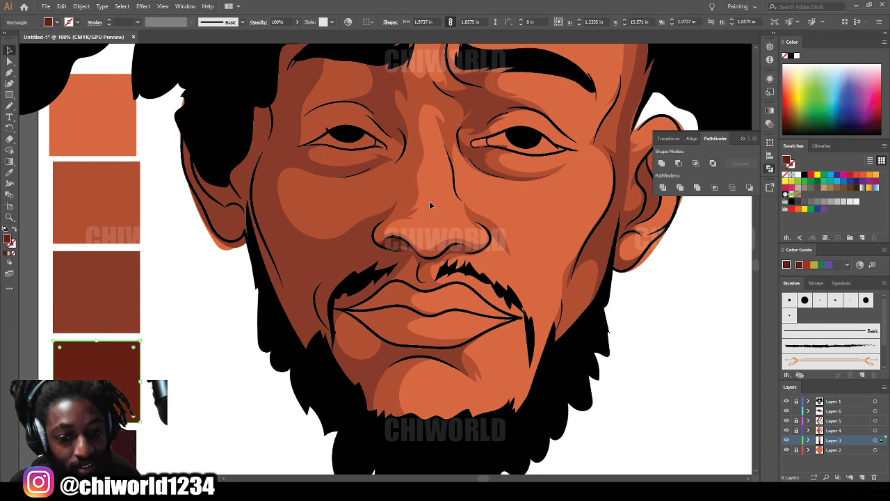
pyautogui.click(402, 249)
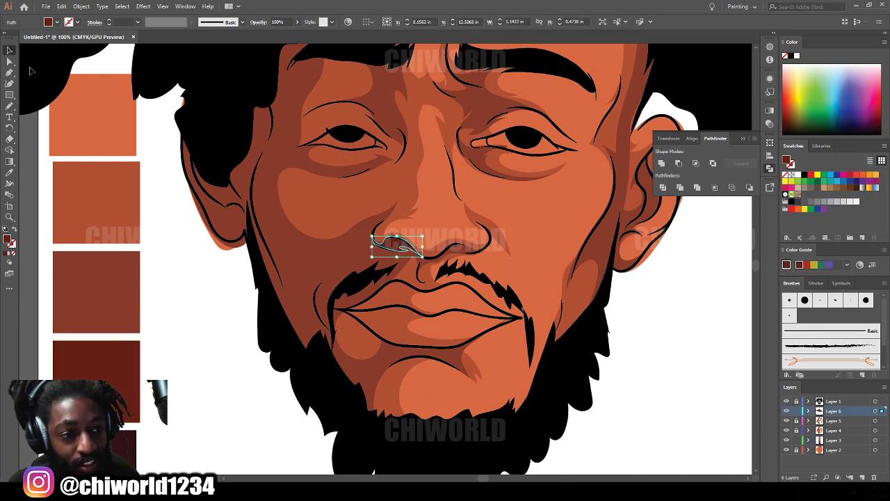
pyautogui.click(61, 6)
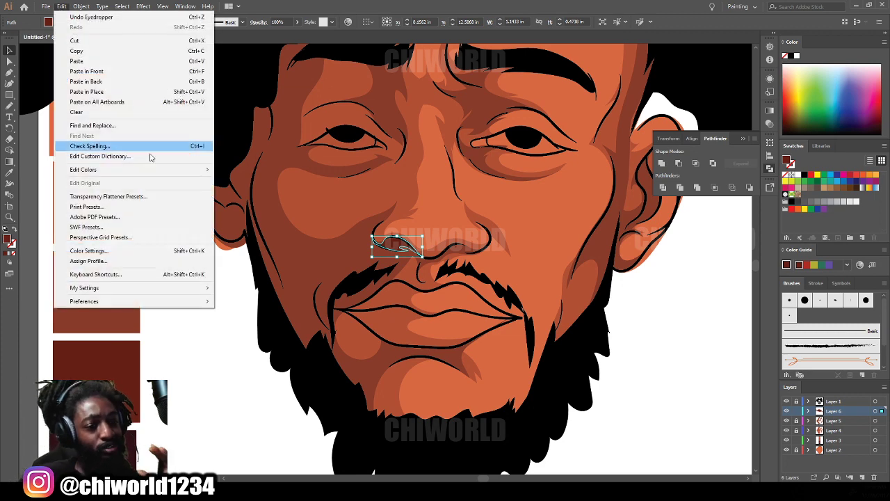
pyautogui.moveTo(159, 169)
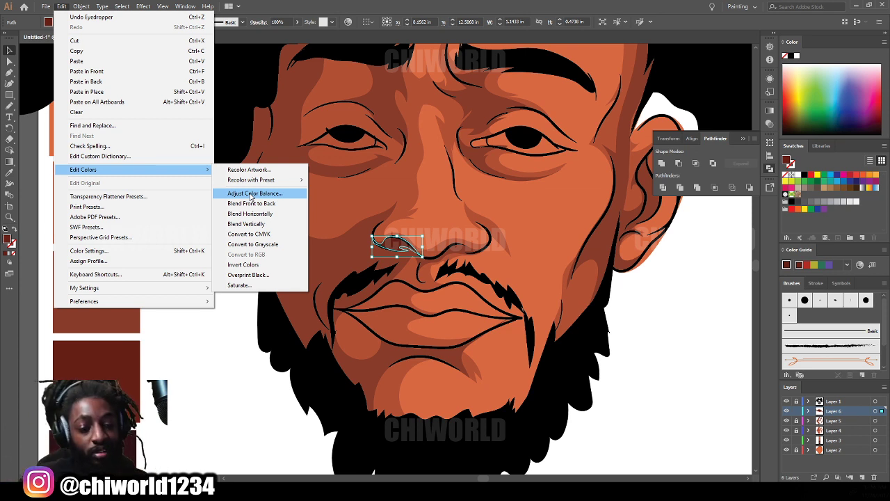
pyautogui.click(251, 194)
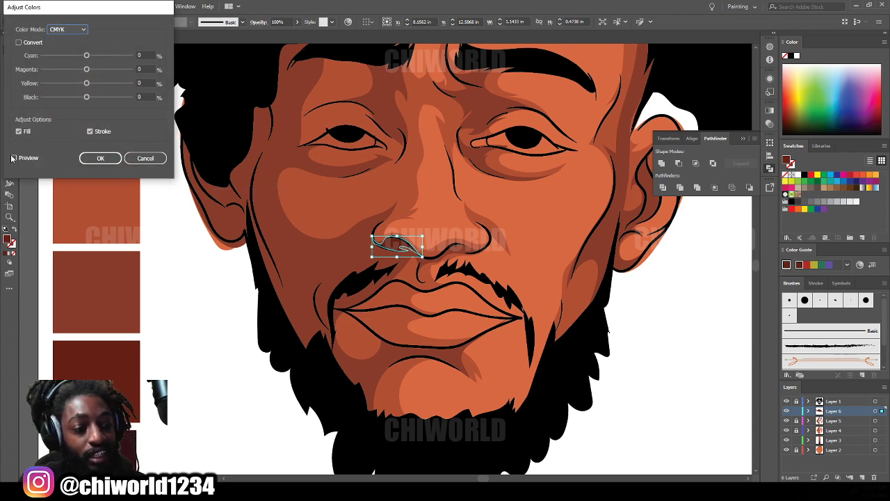
pyautogui.click(145, 158)
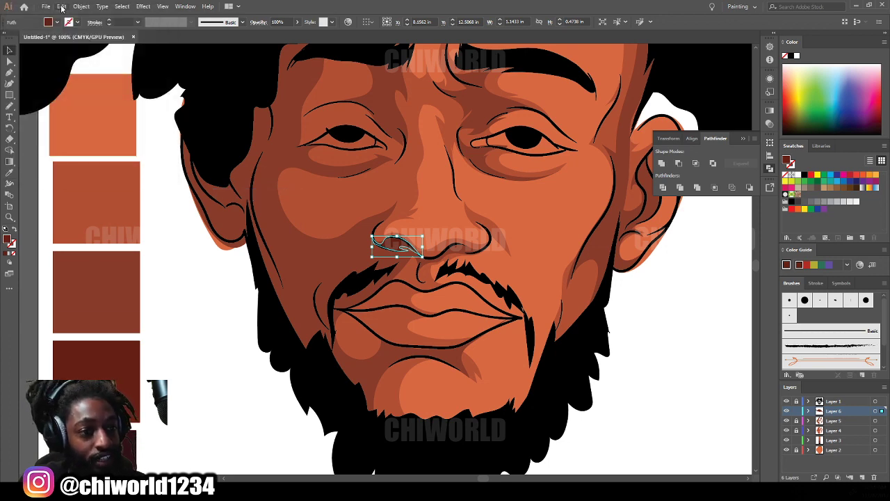
# Step: Recolour the nostril shadow through the Color Harmony preset with saturation 70% and brightness 37%, and deselect it
pyautogui.click(62, 6)
pyautogui.moveTo(159, 169)
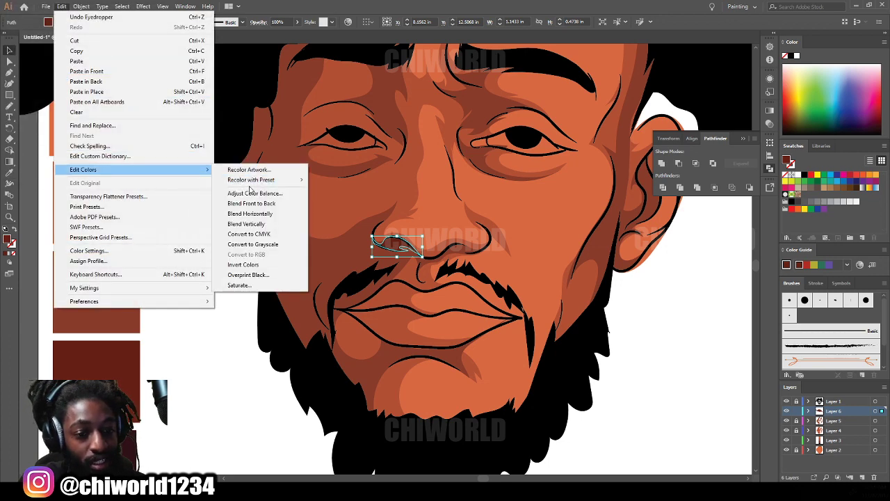
pyautogui.moveTo(298, 182)
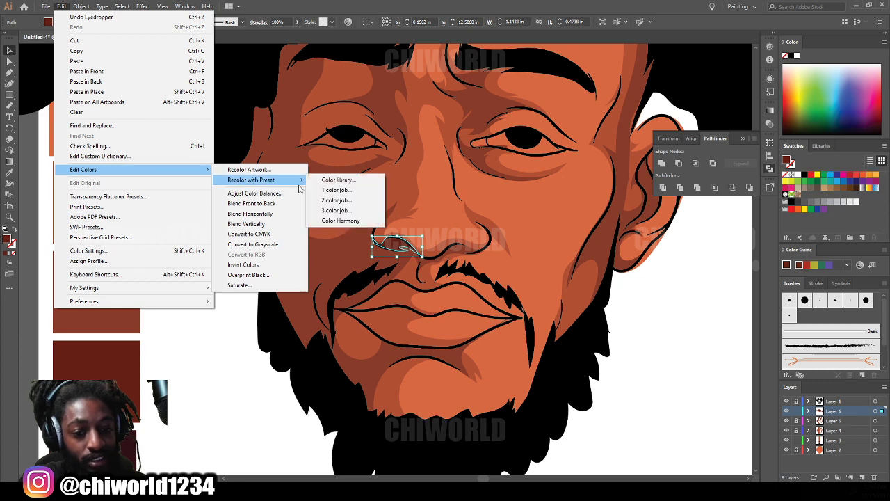
pyautogui.click(340, 220)
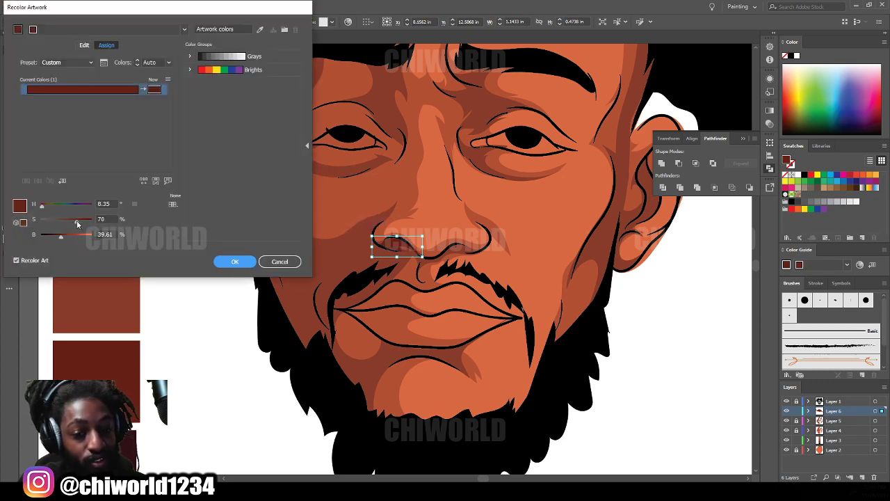
pyautogui.moveTo(81, 221); pyautogui.dragTo(77, 221)
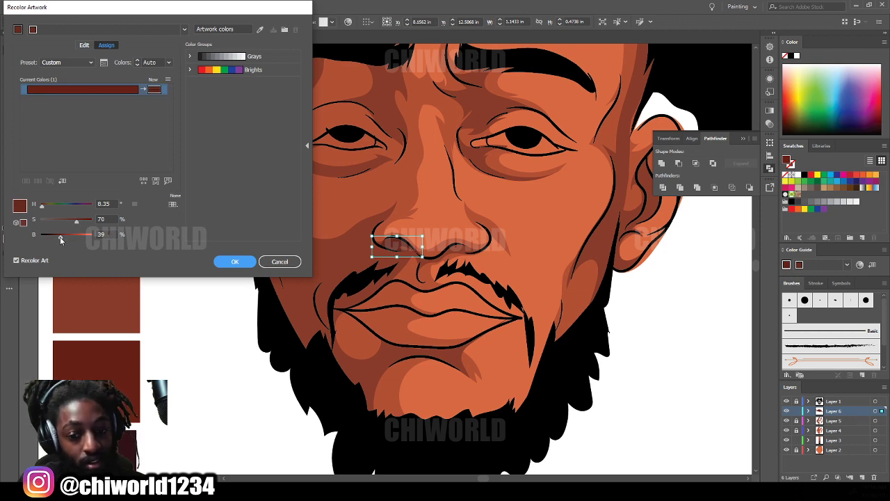
pyautogui.moveTo(61, 236); pyautogui.dragTo(60, 239)
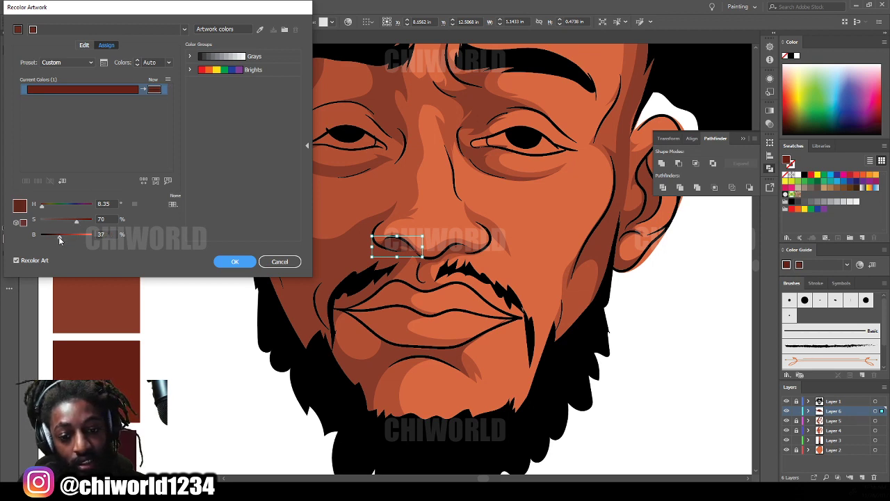
pyautogui.click(235, 262)
pyautogui.scroll(-1, 229, 312)
pyautogui.click(229, 312)
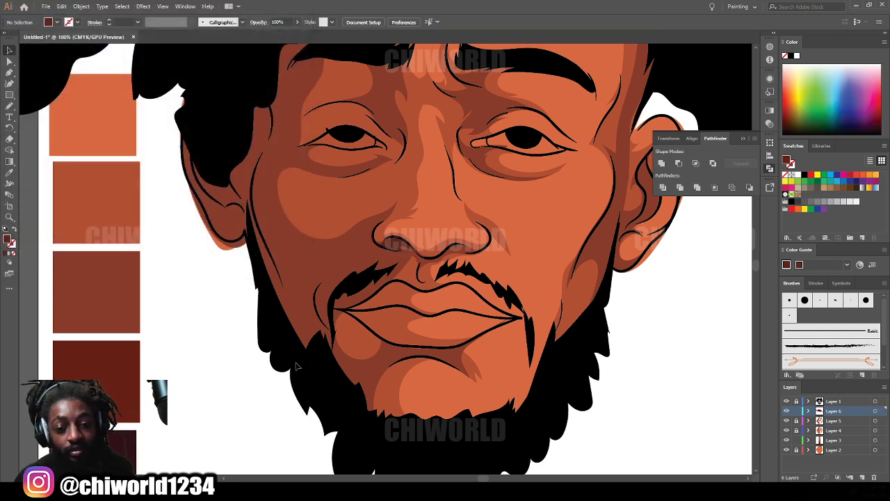
pyautogui.scroll(-1, 228, 312)
pyautogui.scroll(1, 379, 355)
pyautogui.scroll(1, 379, 355)
pyautogui.scroll(1, 379, 355)
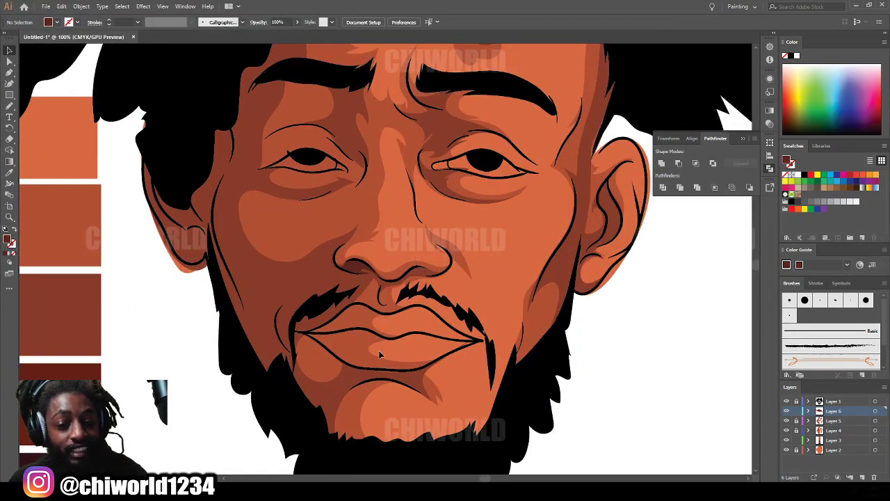
# Step: Recolour the fourth skin-tone swatch by sampling the left nostril's shadow with the Eyedropper, and return to the Pencil tool
pyautogui.press('b')
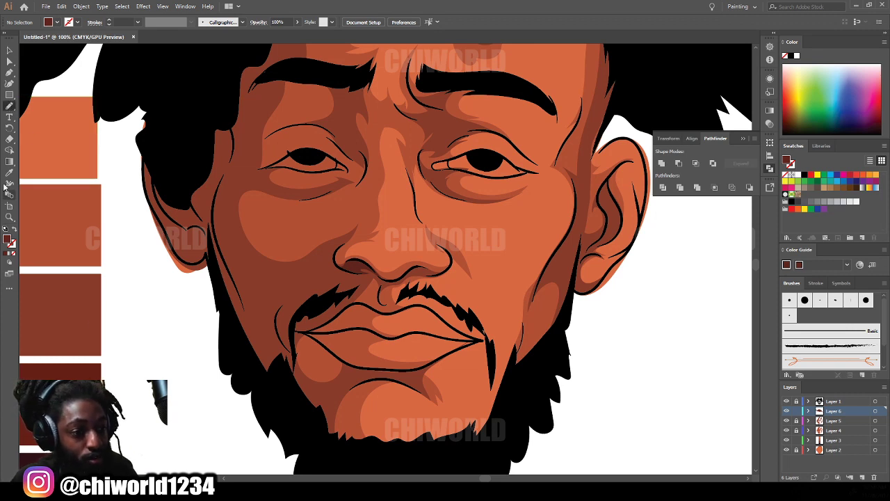
pyautogui.click(9, 50)
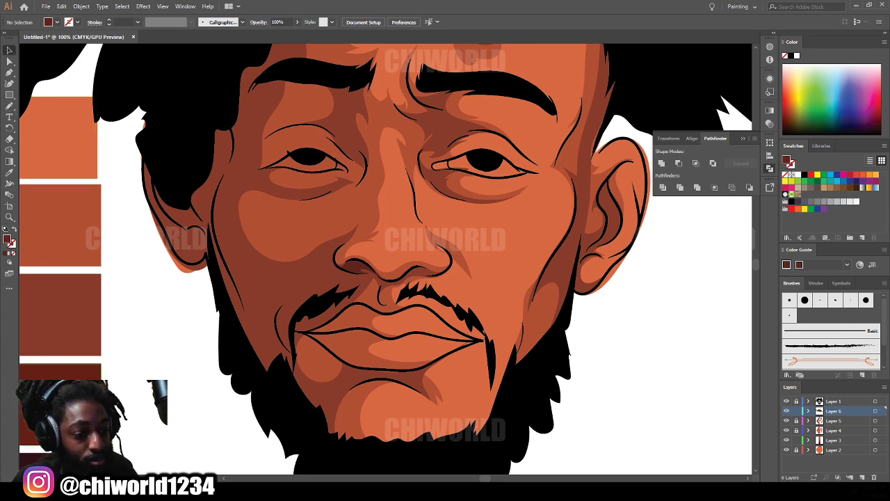
pyautogui.click(56, 372)
pyautogui.press('b')
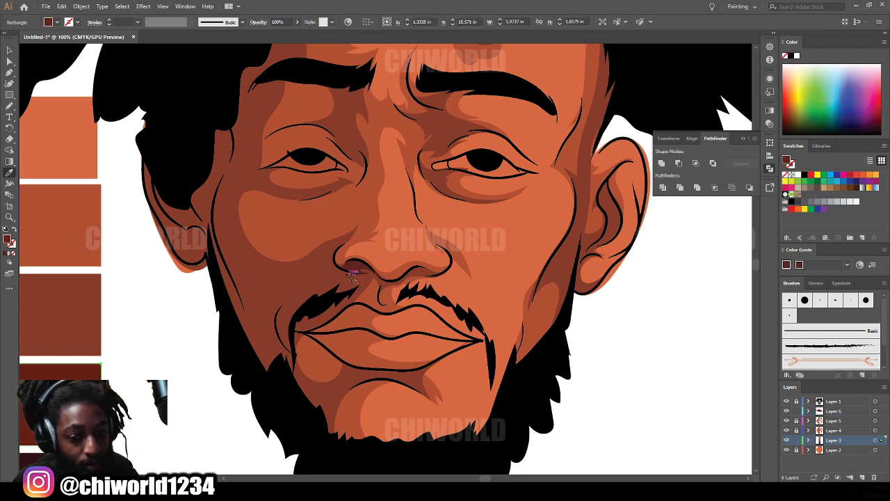
pyautogui.moveTo(335, 263); pyautogui.dragTo(381, 277)
pyautogui.hotkey('ctrl', 'z')
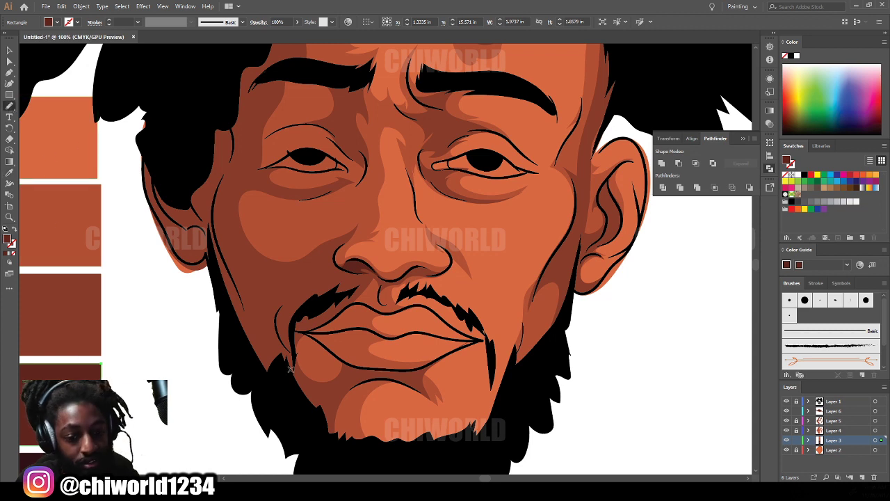
# Step: Examine the recoloured fourth swatch beside the darkest swatch and against the shading of the whole face
pyautogui.scroll(-2, 331, 382)
pyautogui.hotkey('ctrl', '=')
pyautogui.hscroll(3, 341, 363)
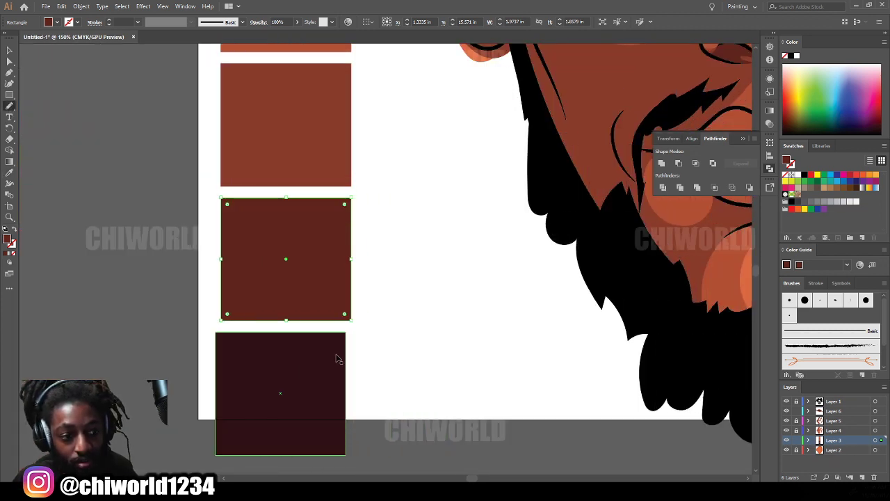
pyautogui.scroll(-2, 751, 415)
pyautogui.hscroll(3, 751, 415)
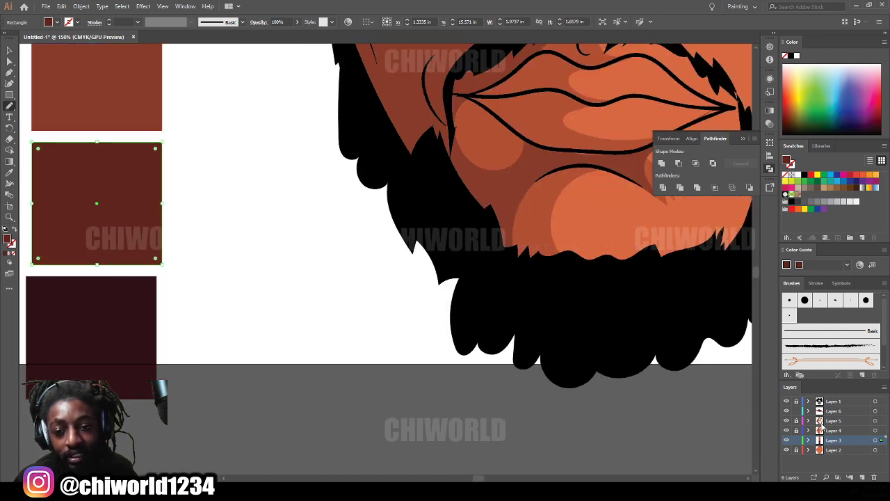
pyautogui.hscroll(3, 625, 273)
pyautogui.scroll(5, 621, 284)
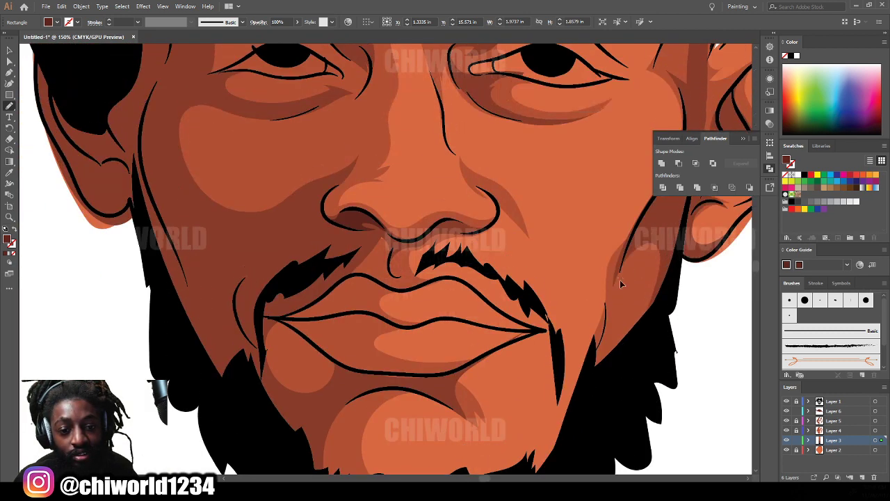
pyautogui.hotkey('ctrl', '-')
pyautogui.hotkey('ctrl', '-')
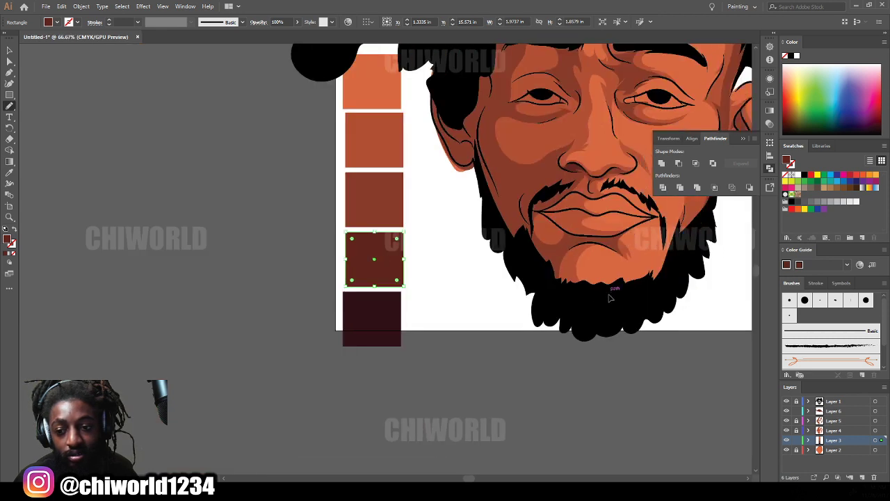
pyautogui.hscroll(1, 609, 297)
pyautogui.scroll(-1, 533, 316)
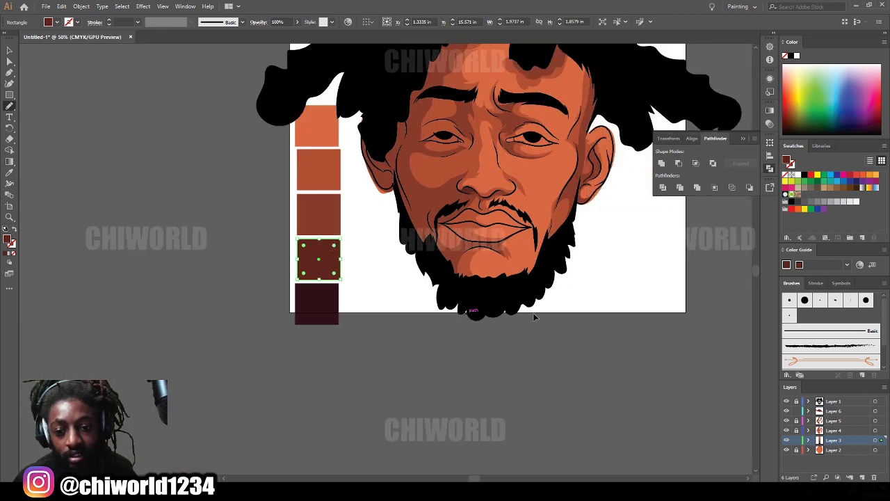
pyautogui.hscroll(1, 539, 295)
pyautogui.scroll(3, 539, 296)
pyautogui.hscroll(5, 544, 294)
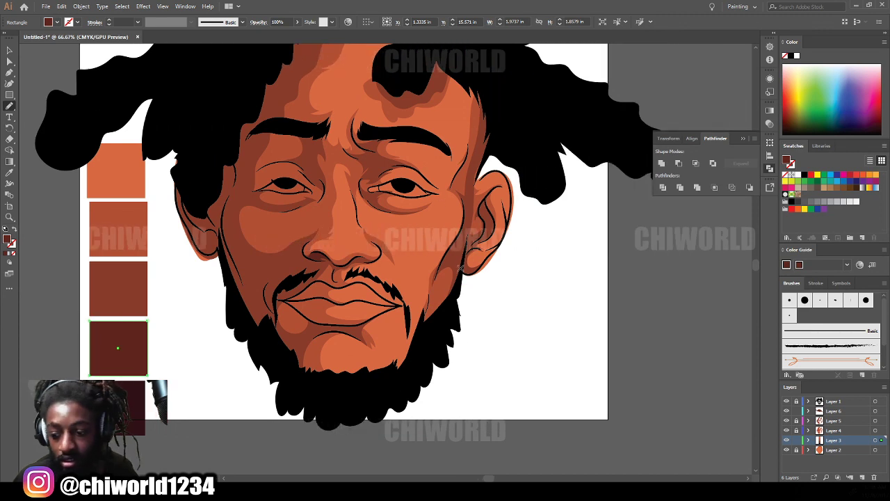
pyautogui.scroll(3, 230, 139)
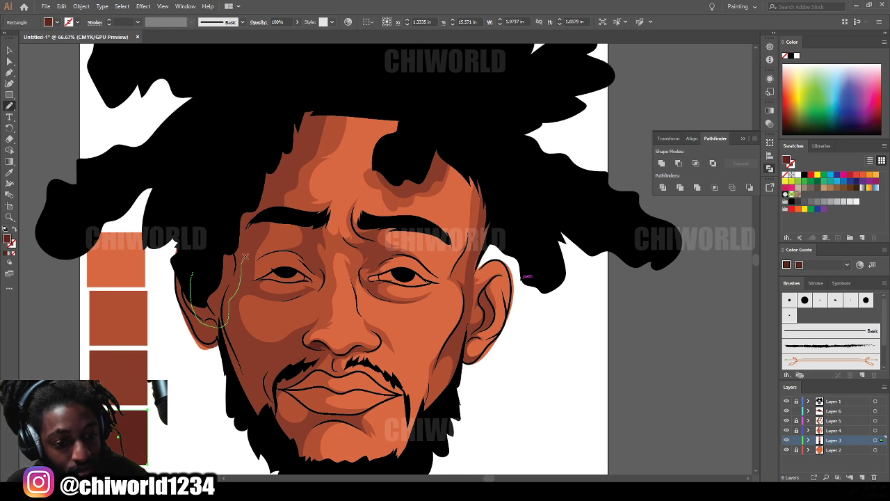
# Step: Lock Layer 3 and draw dark red shadows on Layer 6 along the left hairline and temple and beneath the hanging front dreadlock
pyautogui.moveTo(312, 81); pyautogui.dragTo(312, 82)
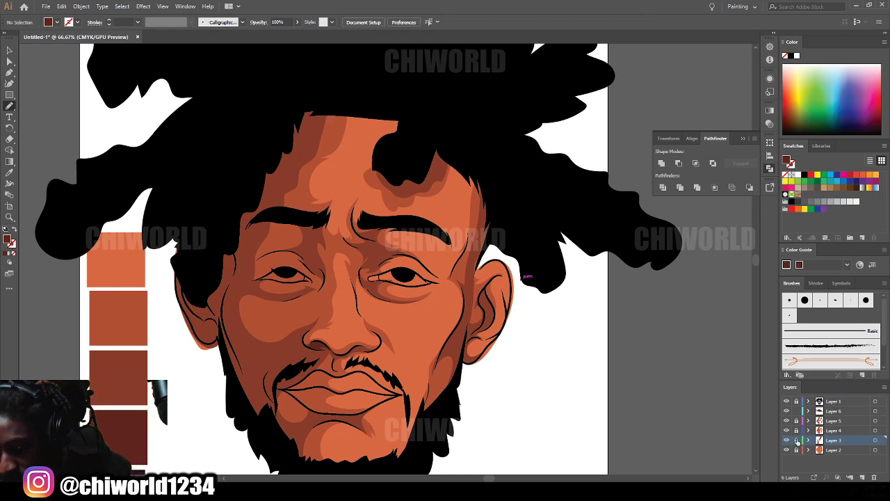
pyautogui.click(832, 413)
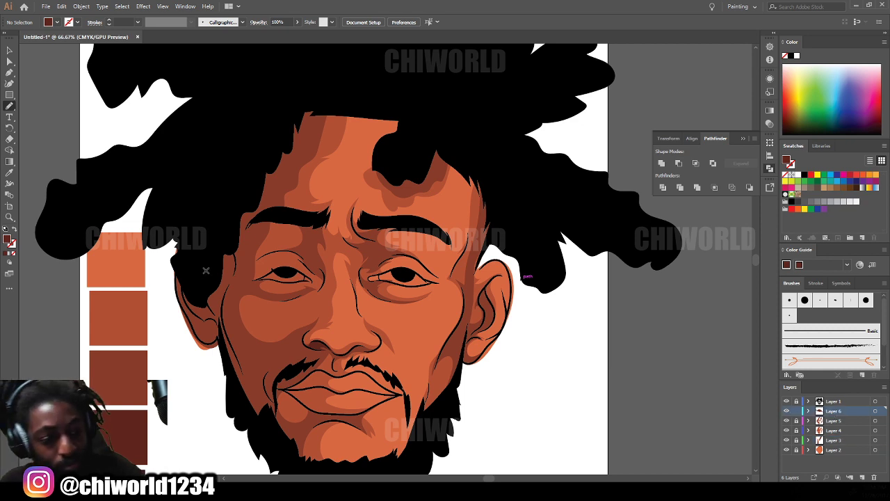
pyautogui.moveTo(249, 259)
pyautogui.mouseDown()
pyautogui.moveTo(338, 100)
pyautogui.moveTo(211, 218)
pyautogui.mouseUp()
pyautogui.scroll(2, 455, 174)
pyautogui.moveTo(479, 170)
pyautogui.mouseDown()
pyautogui.moveTo(432, 221)
pyautogui.moveTo(381, 218)
pyautogui.moveTo(404, 181)
pyautogui.moveTo(477, 172)
pyautogui.mouseUp()
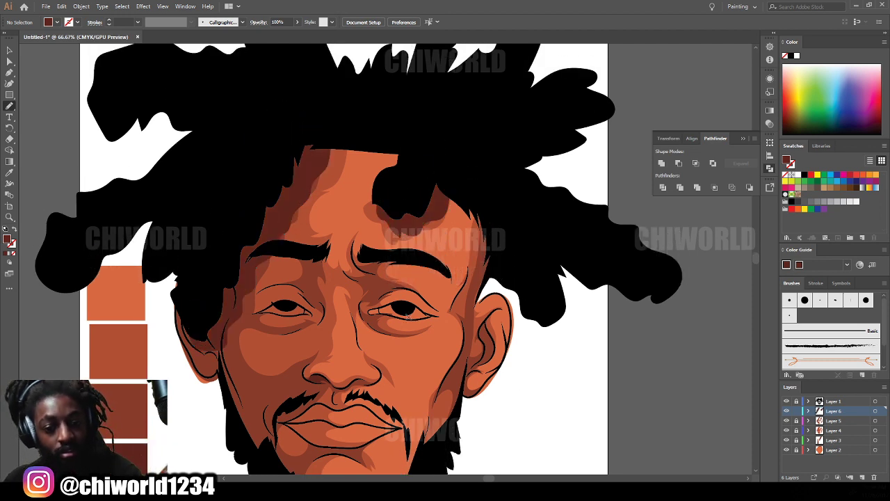
# Step: Draw a thin dark red shadow along the lower edge of the left eye bag with the Pencil tool
pyautogui.scroll(-2, 529, 394)
pyautogui.scroll(5, 514, 390)
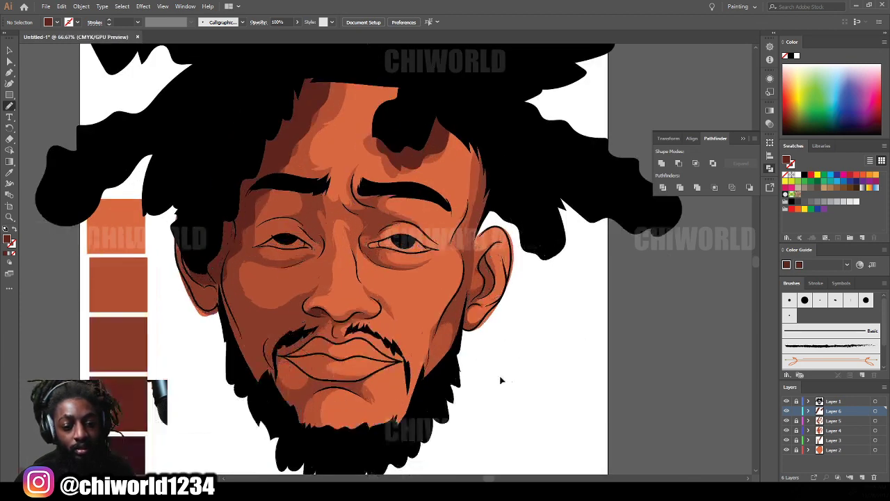
pyautogui.scroll(4, 495, 382)
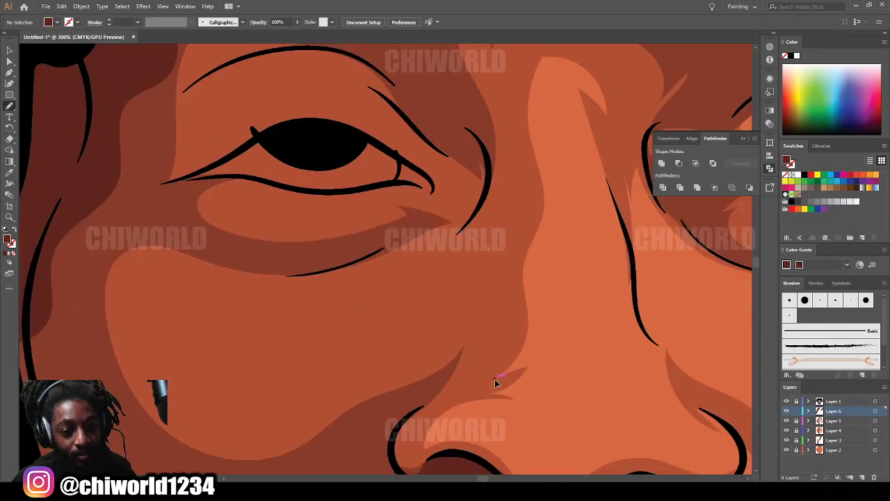
pyautogui.scroll(2, 494, 379)
pyautogui.moveTo(178, 329)
pyautogui.mouseDown()
pyautogui.moveTo(232, 355)
pyautogui.moveTo(297, 367)
pyautogui.moveTo(360, 355)
pyautogui.moveTo(457, 311)
pyautogui.moveTo(411, 306)
pyautogui.moveTo(423, 310)
pyautogui.moveTo(365, 340)
pyautogui.moveTo(298, 348)
pyautogui.moveTo(238, 340)
pyautogui.moveTo(188, 313)
pyautogui.moveTo(209, 334)
pyautogui.moveTo(179, 321)
pyautogui.mouseUp()
# Step: Draw a tapering dark red shadow beneath the right eye, from its inner corner along the eye bag's lower edge
pyautogui.hotkey('ctrl', '-')
pyautogui.hotkey('ctrl', '-')
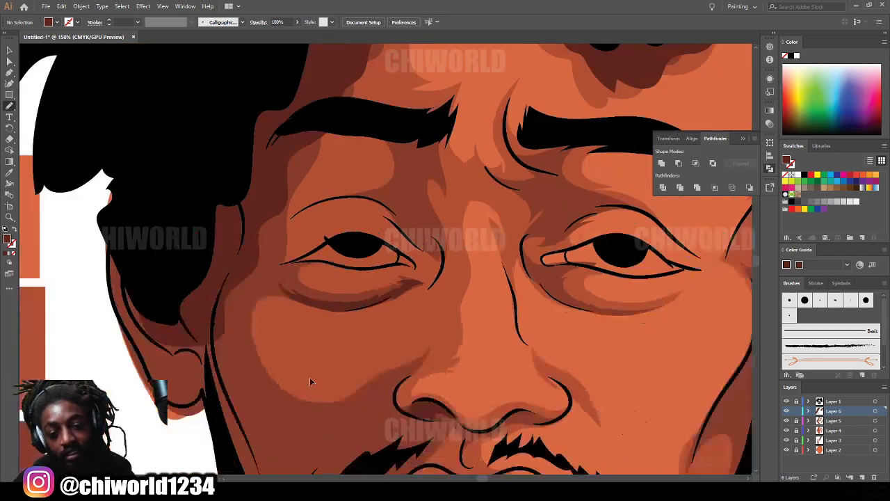
pyautogui.hotkey('ctrl', '-')
pyautogui.hotkey('ctrl', '-')
pyautogui.hotkey('ctrl', '=')
pyautogui.hotkey('ctrl', '=')
pyautogui.hotkey('ctrl', '=')
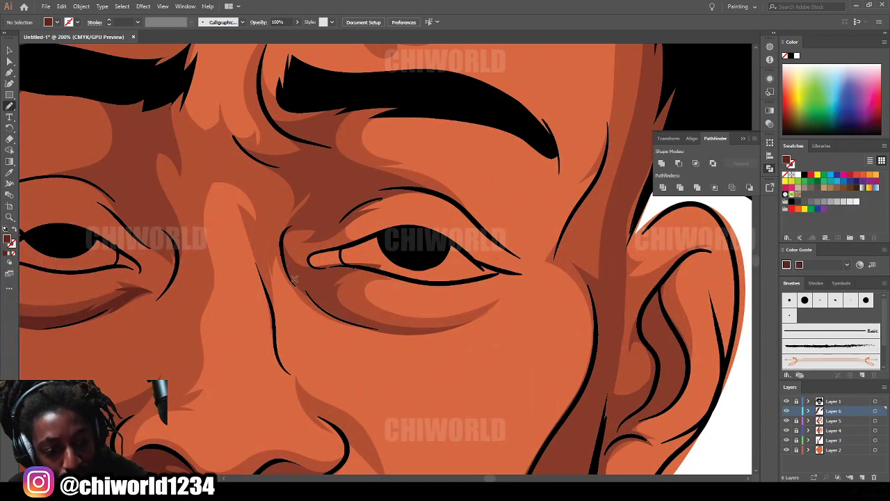
pyautogui.moveTo(354, 327)
pyautogui.mouseDown()
pyautogui.moveTo(431, 331)
pyautogui.moveTo(342, 309)
pyautogui.moveTo(315, 290)
pyautogui.moveTo(334, 272)
pyautogui.moveTo(309, 281)
pyautogui.moveTo(313, 275)
pyautogui.moveTo(285, 259)
pyautogui.mouseUp()
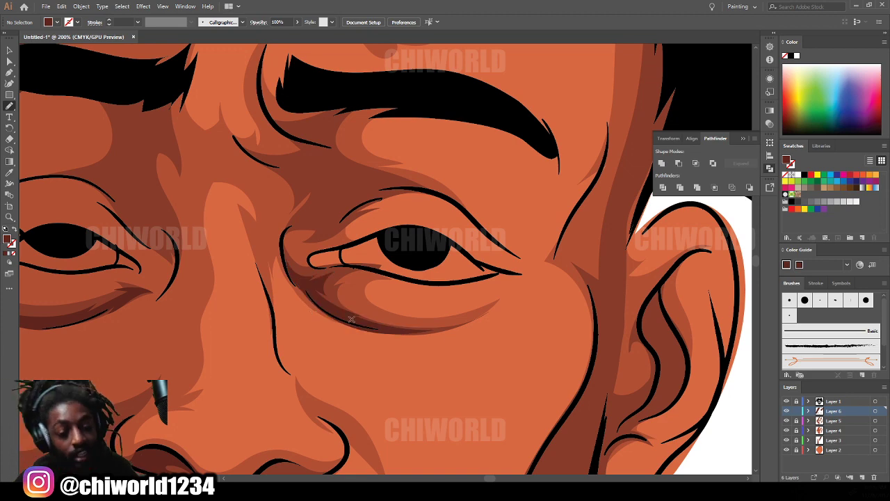
# Step: Fill the right nostril with a dark red shadow shape following the nose's underside outline
pyautogui.hotkey('ctrl', '-')
pyautogui.hotkey('ctrl', '-')
pyautogui.hotkey('ctrl', '-')
pyautogui.hotkey('ctrl', '-')
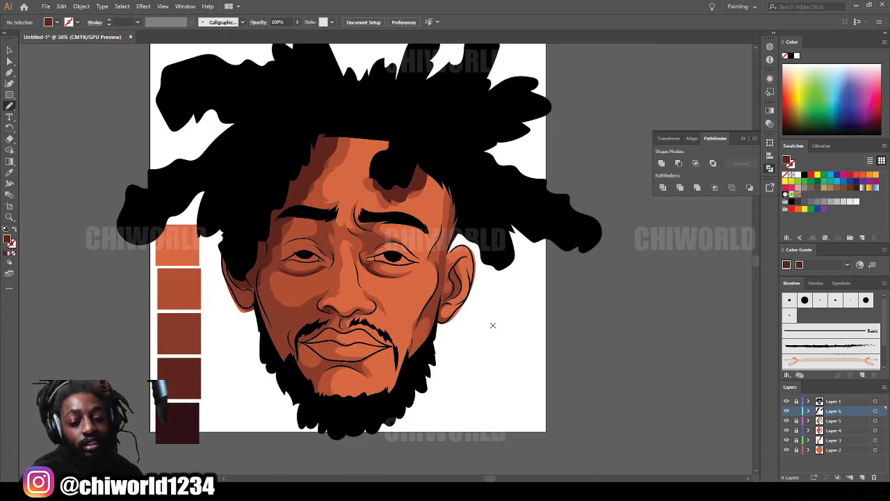
pyautogui.hotkey('ctrl', '+')
pyautogui.hotkey('ctrl', '+')
pyautogui.hotkey('ctrl', '+')
pyautogui.hotkey('ctrl', '+')
pyautogui.hotkey('ctrl', '+')
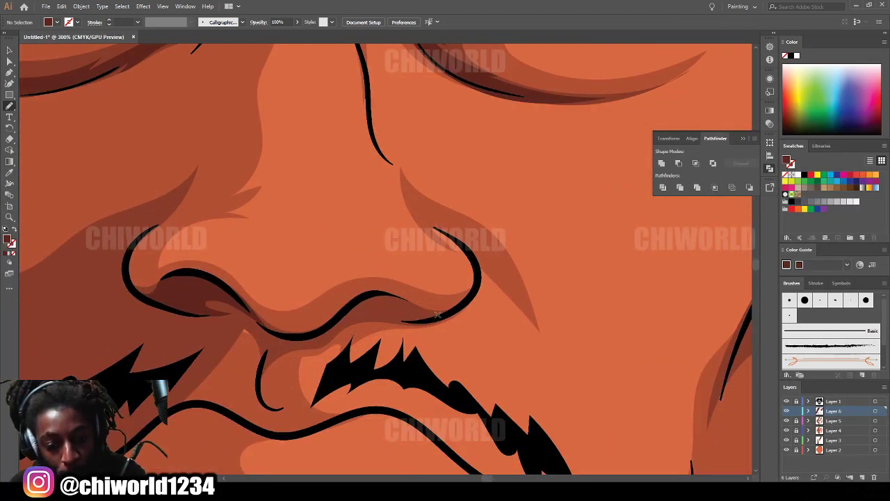
pyautogui.moveTo(461, 306)
pyautogui.mouseDown()
pyautogui.moveTo(353, 296)
pyautogui.moveTo(308, 333)
pyautogui.moveTo(390, 314)
pyautogui.moveTo(382, 319)
pyautogui.moveTo(466, 305)
pyautogui.mouseUp()
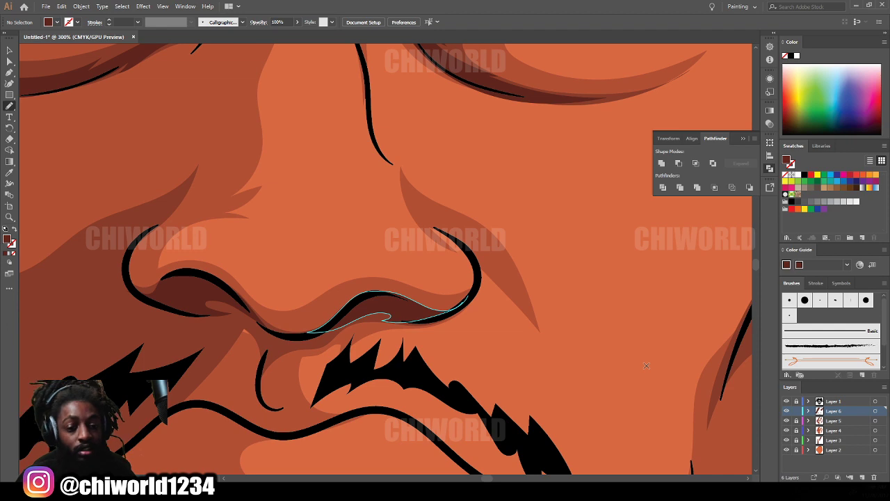
# Step: Draw a dark red shadow from beneath the nose across the left moustache to the left smile line
pyautogui.hotkey('ctrl', '-')
pyautogui.hotkey('ctrl', '-')
pyautogui.hotkey('ctrl', '-')
pyautogui.hotkey('ctrl', '-')
pyautogui.hotkey('ctrl', '-')
pyautogui.hotkey('ctrl', '+')
pyautogui.hotkey('ctrl', '+')
pyautogui.hotkey('ctrl', '+')
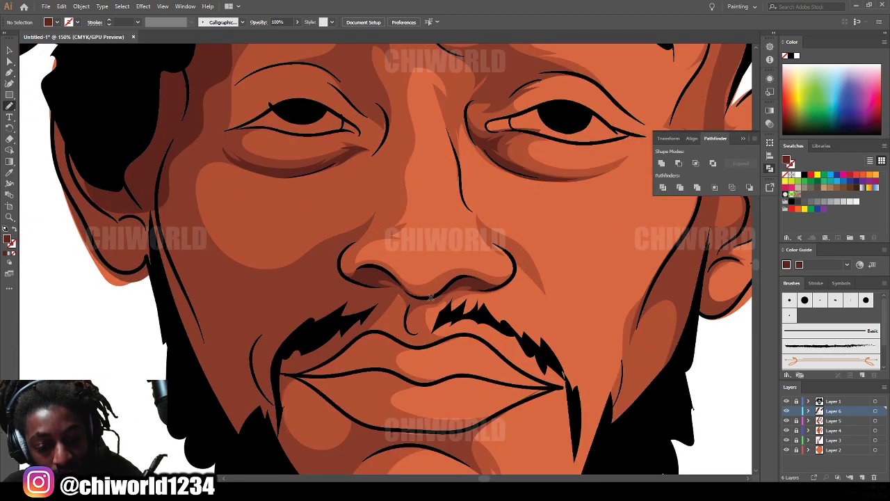
pyautogui.moveTo(431, 297)
pyautogui.mouseDown()
pyautogui.moveTo(406, 324)
pyautogui.moveTo(400, 304)
pyautogui.moveTo(387, 301)
pyautogui.moveTo(283, 356)
pyautogui.moveTo(292, 340)
pyautogui.moveTo(282, 328)
pyautogui.moveTo(249, 358)
pyautogui.moveTo(257, 331)
pyautogui.moveTo(311, 297)
pyautogui.moveTo(340, 261)
pyautogui.mouseUp()
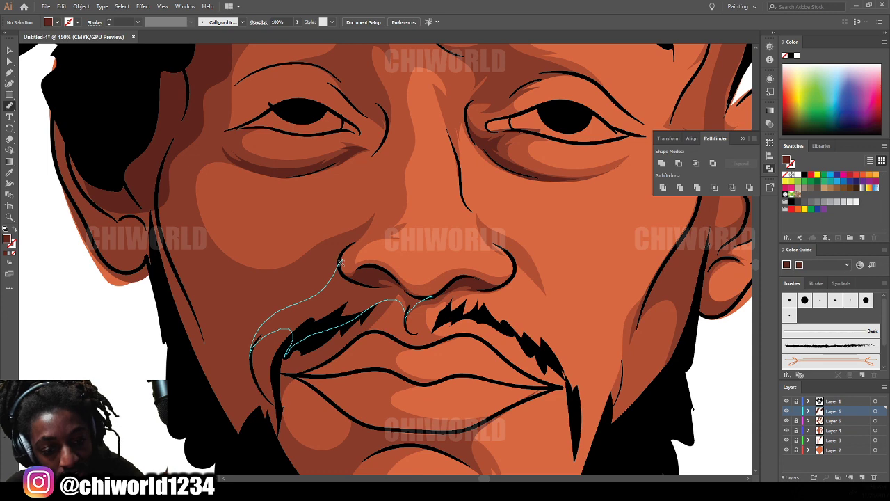
pyautogui.moveTo(384, 284); pyautogui.dragTo(384, 276)
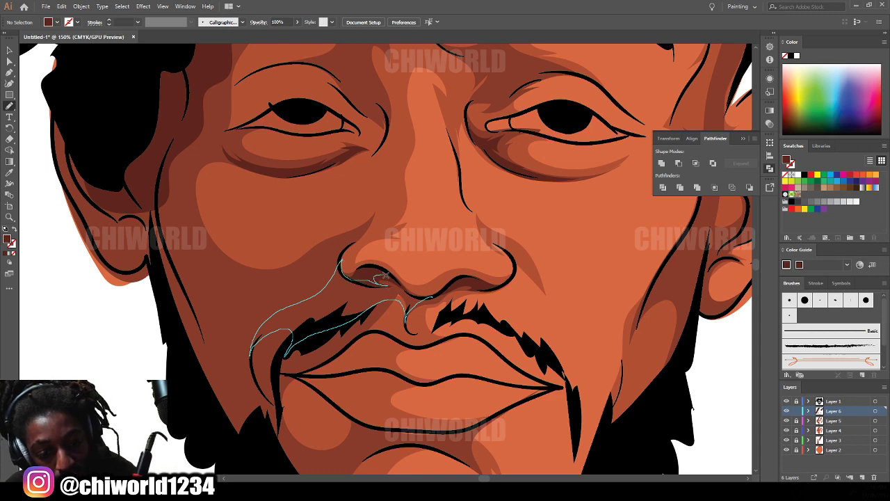
pyautogui.moveTo(429, 298); pyautogui.dragTo(447, 289)
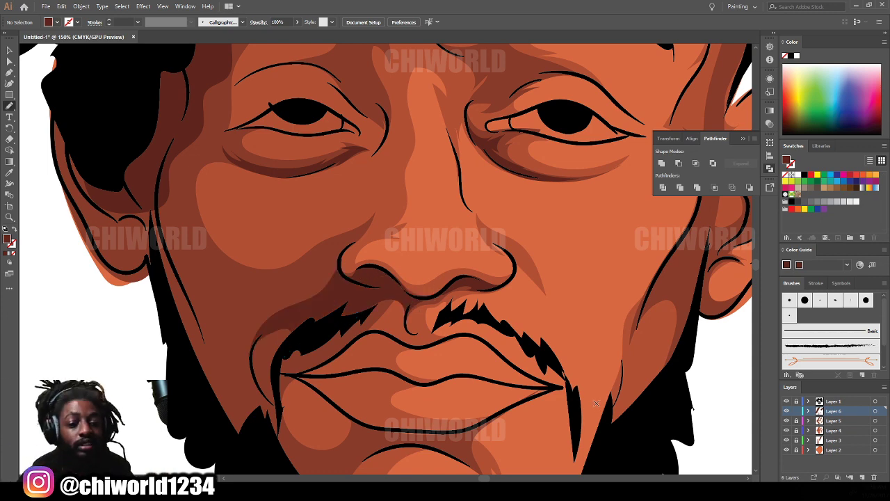
# Step: Draw dark red shadows on the left side of the chin, below the lower lip and along the beard edge
pyautogui.scroll(-5, 596, 403)
pyautogui.scroll(5, 544, 369)
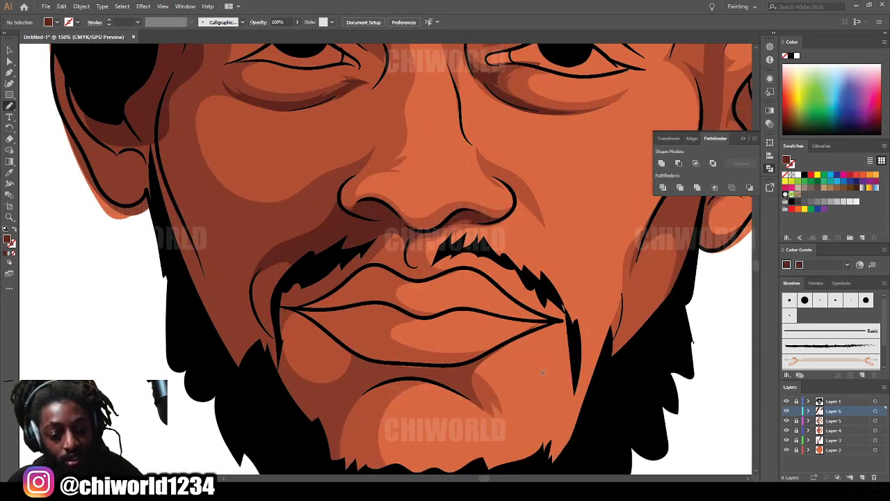
pyautogui.scroll(-2, 543, 373)
pyautogui.hscroll(-5, 343, 454)
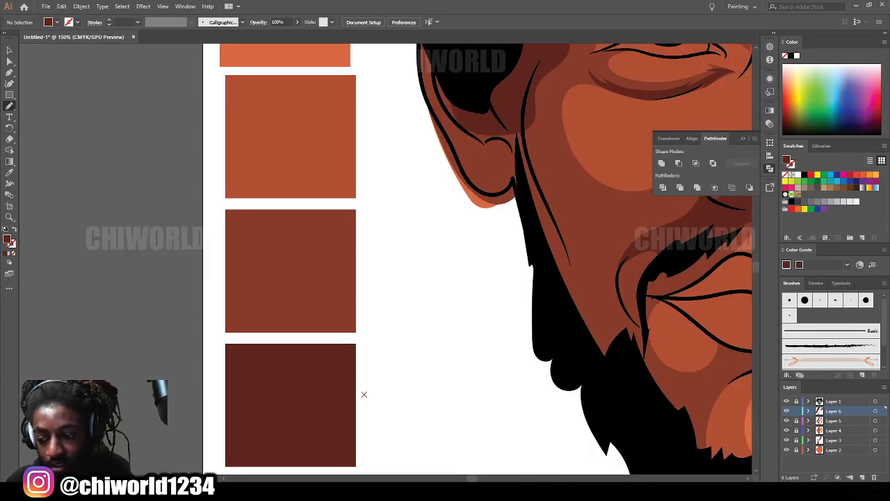
pyautogui.hscroll(6, 368, 389)
pyautogui.scroll(-3, 369, 386)
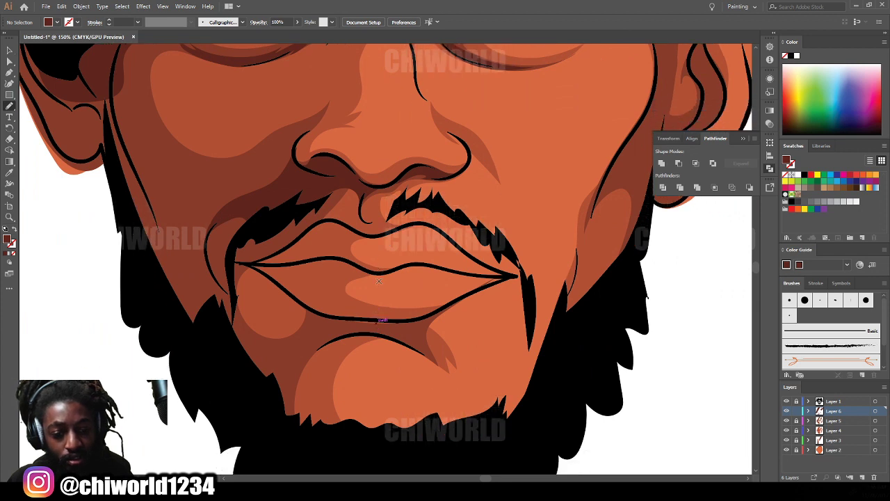
pyautogui.moveTo(293, 402)
pyautogui.mouseDown()
pyautogui.moveTo(289, 343)
pyautogui.moveTo(304, 322)
pyautogui.moveTo(351, 306)
pyautogui.moveTo(396, 306)
pyautogui.moveTo(396, 292)
pyautogui.moveTo(420, 284)
pyautogui.moveTo(366, 288)
pyautogui.moveTo(291, 259)
pyautogui.mouseUp()
pyautogui.moveTo(299, 291)
pyautogui.mouseDown()
pyautogui.moveTo(270, 303)
pyautogui.moveTo(243, 281)
pyautogui.moveTo(233, 249)
pyautogui.moveTo(261, 204)
pyautogui.moveTo(242, 210)
pyautogui.moveTo(228, 236)
pyautogui.moveTo(215, 226)
pyautogui.moveTo(224, 183)
pyautogui.moveTo(197, 266)
pyautogui.moveTo(259, 397)
pyautogui.mouseUp()
# Step: Draw a large dark red shadow over the left cheek, from the temple down the jaw to the moustache
pyautogui.scroll(-5, 341, 442)
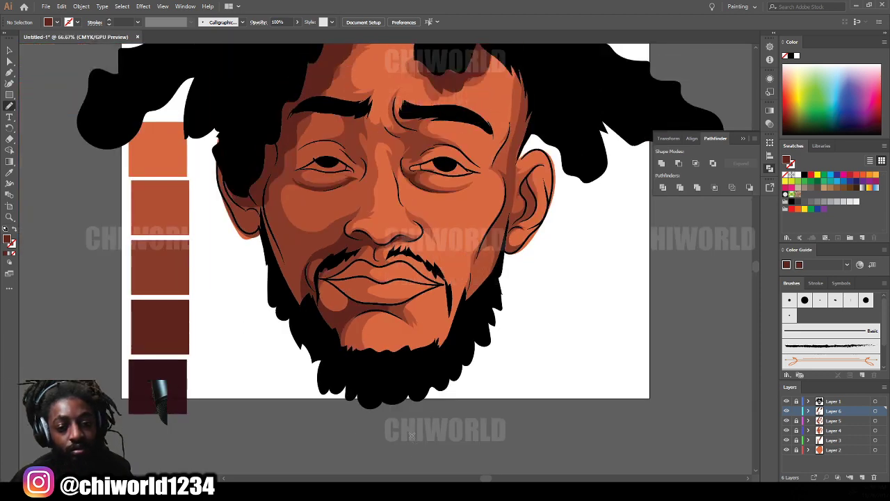
pyautogui.scroll(4, 409, 432)
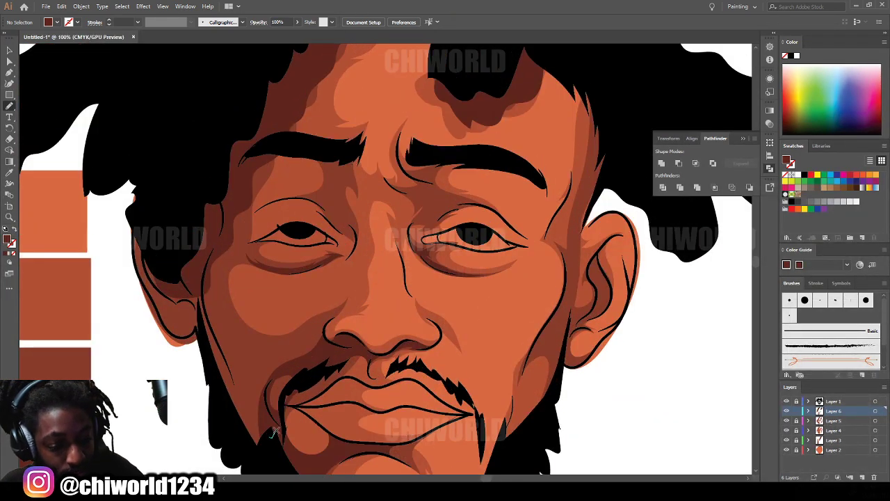
pyautogui.moveTo(313, 399)
pyautogui.mouseDown()
pyautogui.moveTo(306, 368)
pyautogui.moveTo(296, 360)
pyautogui.moveTo(275, 370)
pyautogui.moveTo(224, 321)
pyautogui.moveTo(217, 221)
pyautogui.moveTo(201, 323)
pyautogui.moveTo(246, 444)
pyautogui.moveTo(276, 429)
pyautogui.moveTo(299, 362)
pyautogui.mouseUp()
# Step: Draw a dark red shadow around the left eye socket, between the upper eyelid, the eyebrow and the temple
pyautogui.scroll(-5, 477, 341)
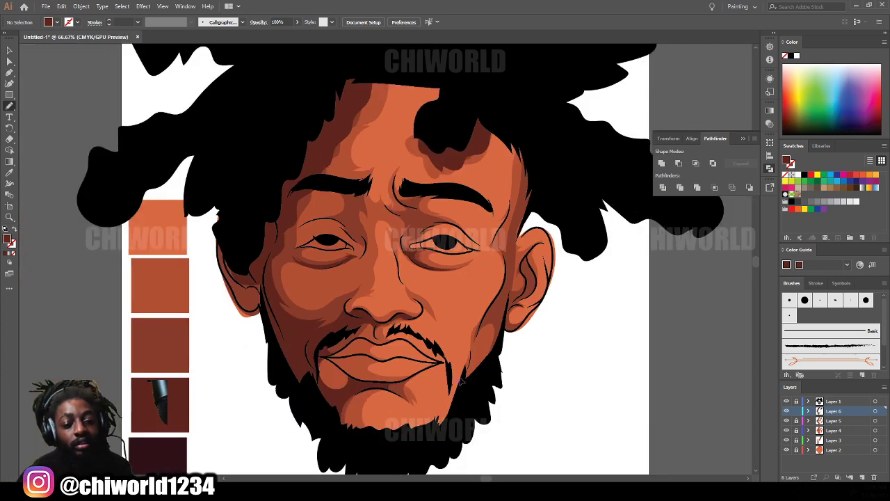
pyautogui.scroll(5, 476, 339)
pyautogui.scroll(1, 469, 336)
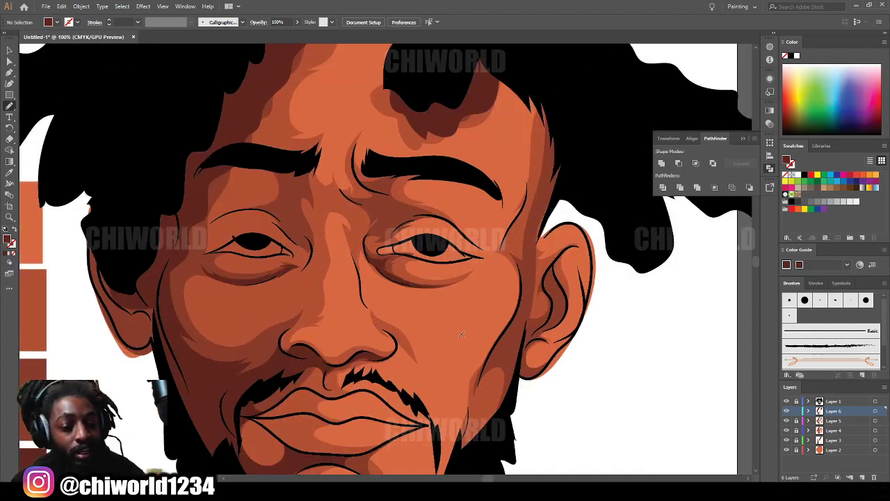
pyautogui.moveTo(180, 259); pyautogui.dragTo(204, 254)
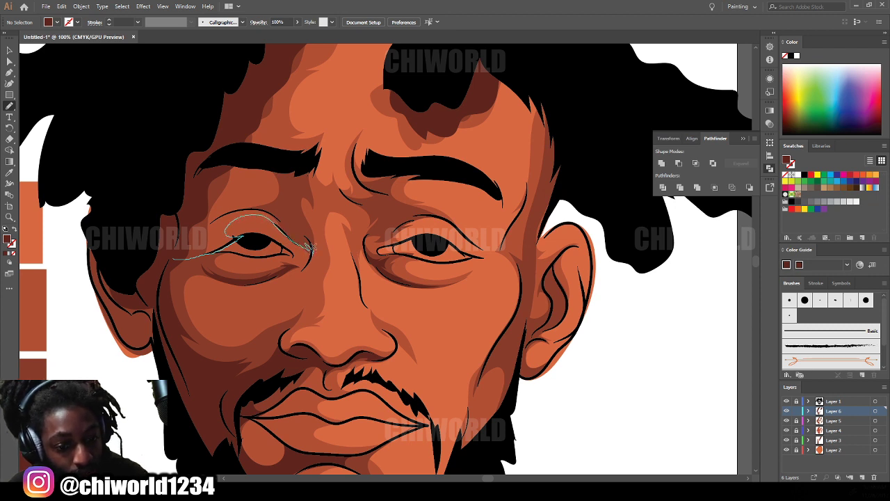
pyautogui.moveTo(313, 247)
pyautogui.mouseDown()
pyautogui.moveTo(292, 186)
pyautogui.moveTo(283, 200)
pyautogui.mouseUp()
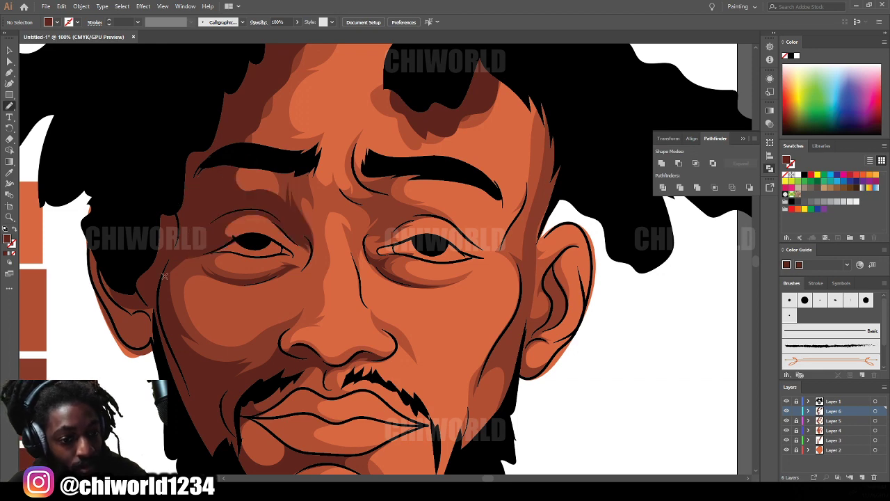
pyautogui.hotkey('ctrl', 'z')
pyautogui.scroll(-3, 475, 463)
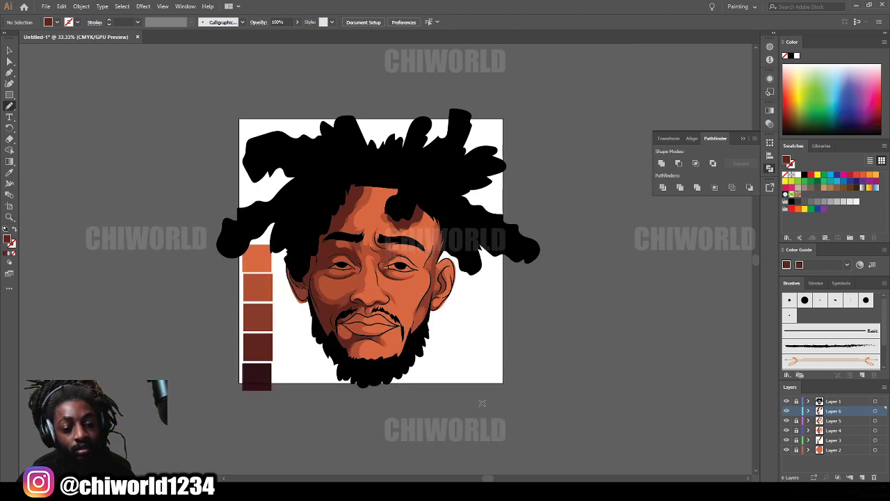
pyautogui.scroll(2, 483, 403)
pyautogui.scroll(2, 483, 404)
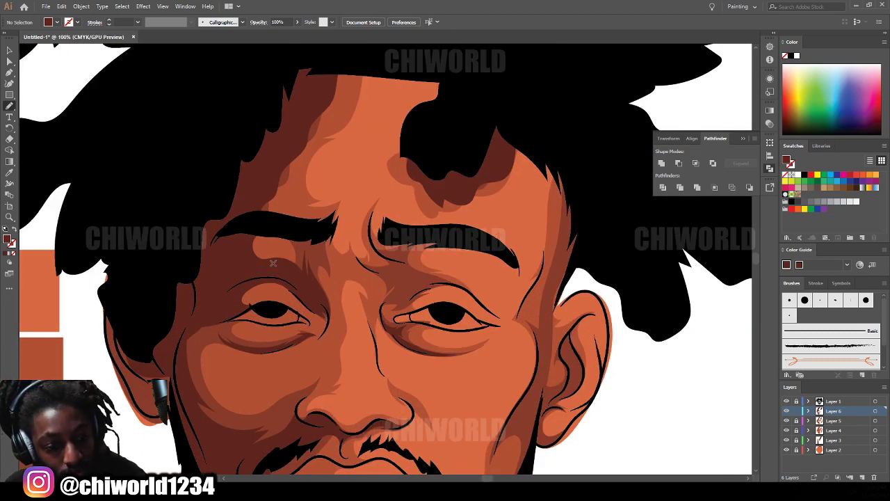
# Step: Draw a dark brown shadow shape above the left eye, between the upper lid and the eyebrow
pyautogui.moveTo(245, 244)
pyautogui.mouseDown()
pyautogui.moveTo(275, 241)
pyautogui.moveTo(328, 256)
pyautogui.moveTo(349, 222)
pyautogui.moveTo(333, 234)
pyautogui.moveTo(244, 225)
pyautogui.mouseUp()
pyautogui.scroll(-4, 487, 438)
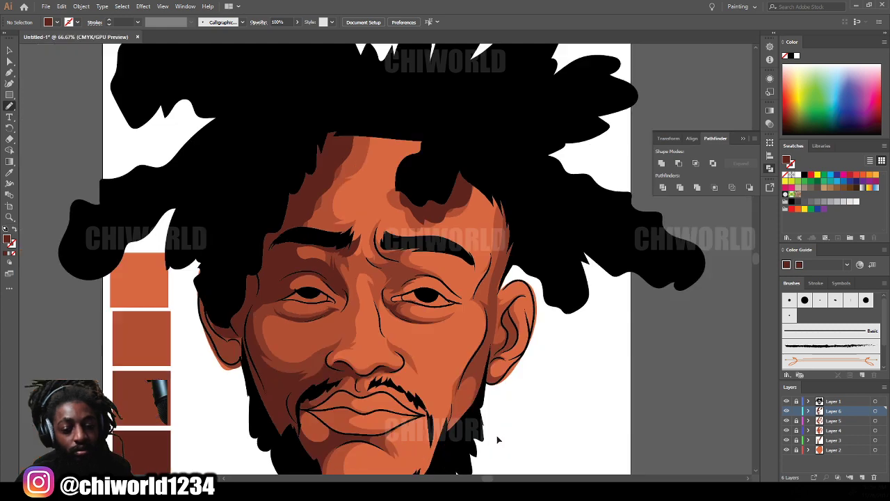
# Step: Draw dark brown shadow shapes with the Pencil tool in the right ear's inner hollow and along its upper inner rim
pyautogui.scroll(6, 505, 421)
pyautogui.scroll(-2, 455, 411)
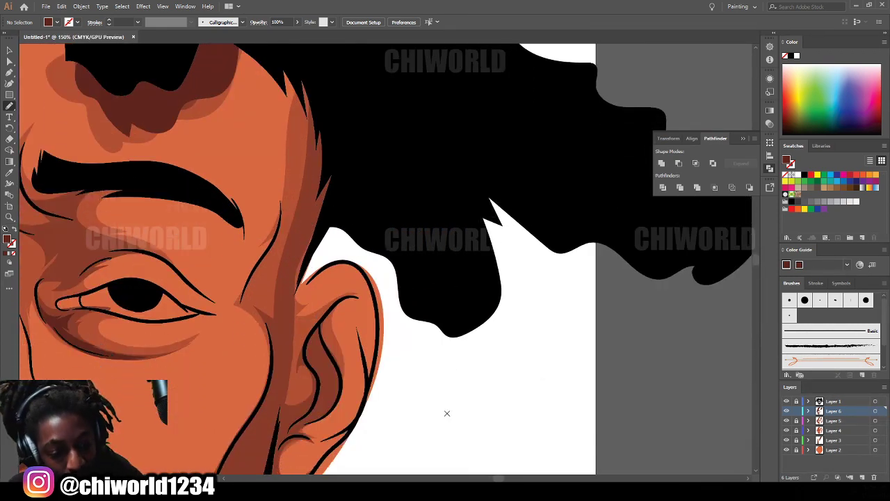
pyautogui.moveTo(304, 415)
pyautogui.mouseDown()
pyautogui.moveTo(315, 396)
pyautogui.moveTo(305, 352)
pyautogui.moveTo(323, 322)
pyautogui.moveTo(336, 385)
pyautogui.mouseUp()
pyautogui.moveTo(290, 431); pyautogui.dragTo(287, 437)
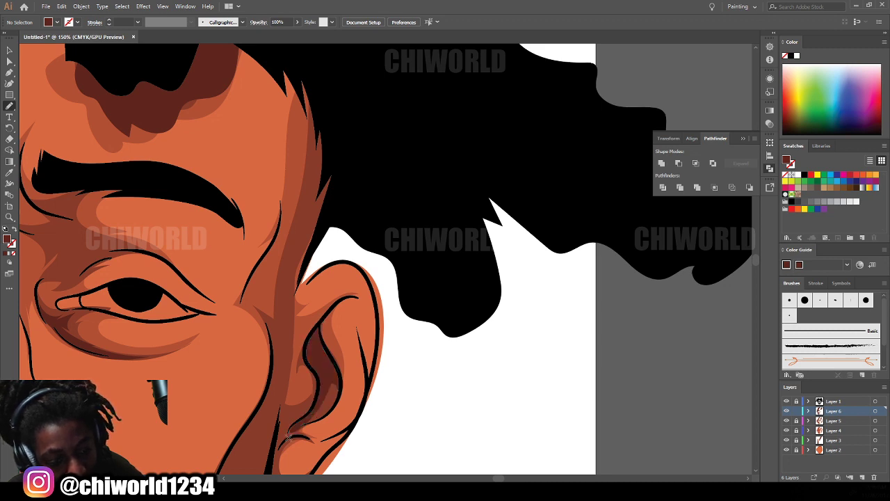
pyautogui.moveTo(334, 306)
pyautogui.mouseDown()
pyautogui.moveTo(369, 386)
pyautogui.moveTo(363, 336)
pyautogui.mouseUp()
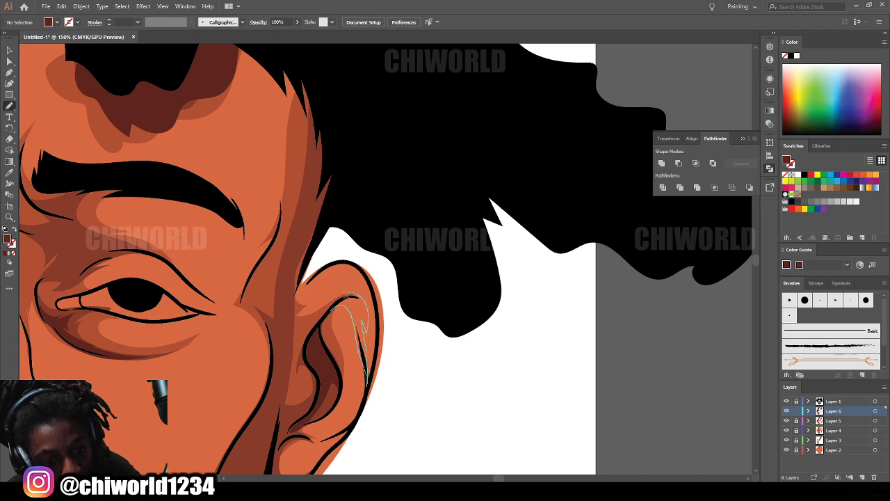
pyautogui.moveTo(335, 306); pyautogui.dragTo(327, 312)
# Step: Extend the dark brown shadow under the right eye up around its inner corner toward the nose bridge
pyautogui.hotkey('ctrl', '-')
pyautogui.hotkey('ctrl', '-')
pyautogui.hotkey('ctrl', '-')
pyautogui.hotkey('ctrl', '-')
pyautogui.hotkey('ctrl', '-')
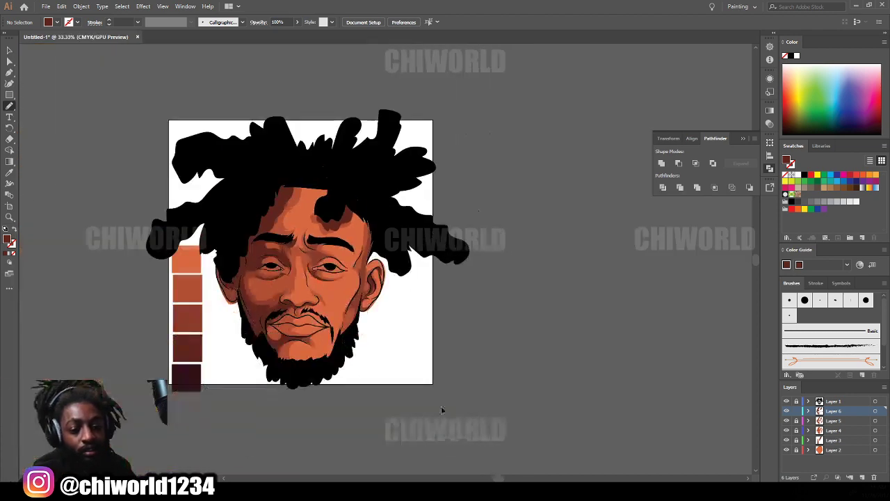
pyautogui.hotkey('ctrl', '=')
pyautogui.hotkey('ctrl', '=')
pyautogui.hotkey('ctrl', '=')
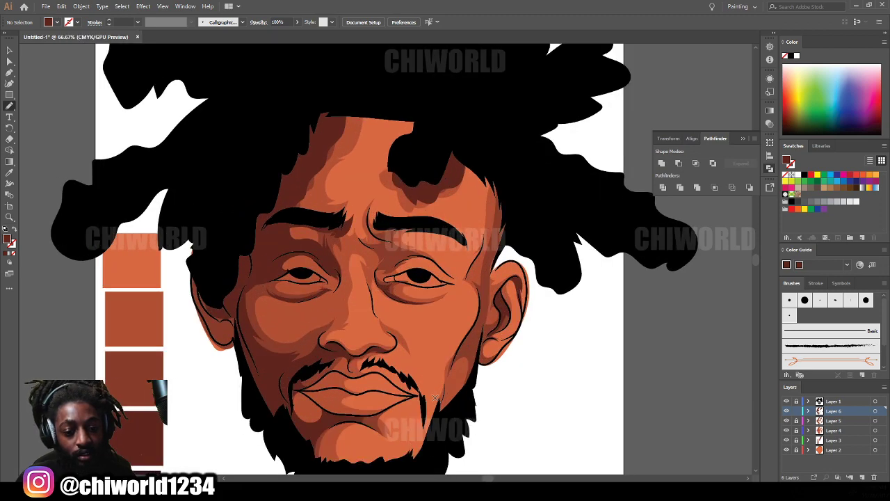
pyautogui.hotkey('ctrl', '-')
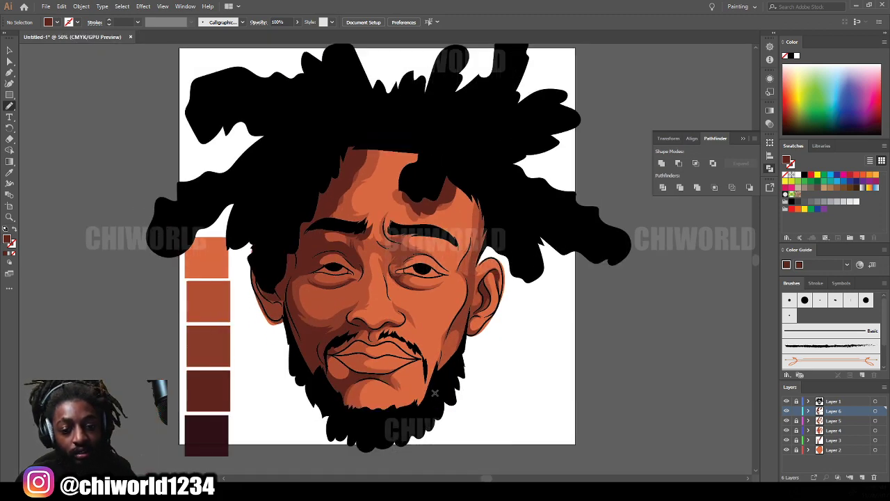
pyautogui.hotkey('ctrl', '=')
pyautogui.hotkey('ctrl', '=')
pyautogui.hotkey('ctrl', '=')
pyautogui.hotkey('ctrl', '=')
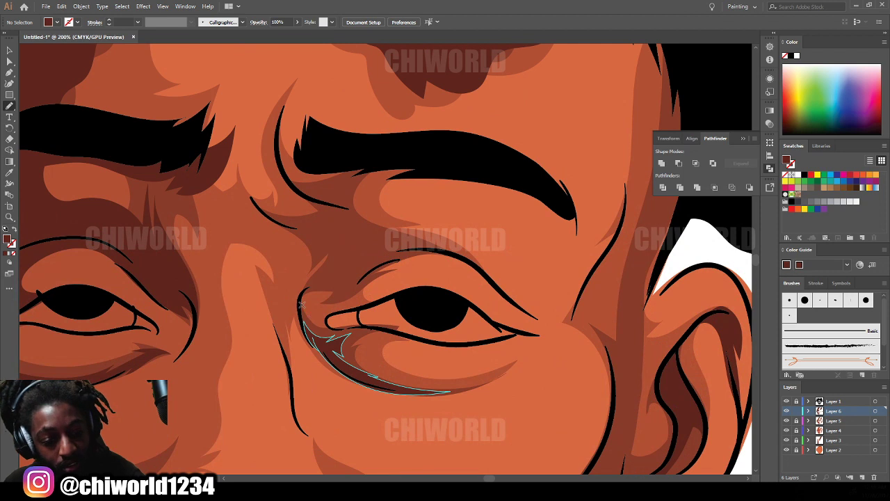
pyautogui.moveTo(300, 304); pyautogui.dragTo(319, 348)
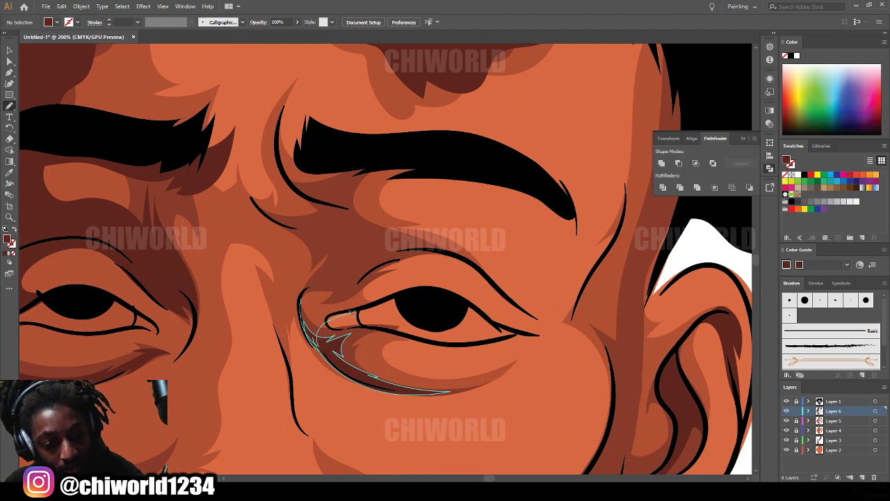
pyautogui.moveTo(353, 312)
pyautogui.mouseDown()
pyautogui.moveTo(369, 306)
pyautogui.moveTo(360, 278)
pyautogui.moveTo(411, 252)
pyautogui.moveTo(445, 252)
pyautogui.moveTo(276, 222)
pyautogui.moveTo(290, 242)
pyautogui.moveTo(278, 295)
pyautogui.moveTo(299, 331)
pyautogui.moveTo(305, 321)
pyautogui.mouseUp()
# Step: Draw dark brown shadows along the left side of the nose up to the inner eye corner, with a jagged edge on the cheek
pyautogui.hotkey('ctrl', '-')
pyautogui.hotkey('ctrl', '-')
pyautogui.hotkey('ctrl', '-')
pyautogui.hotkey('ctrl', '-')
pyautogui.hotkey('ctrl', '-')
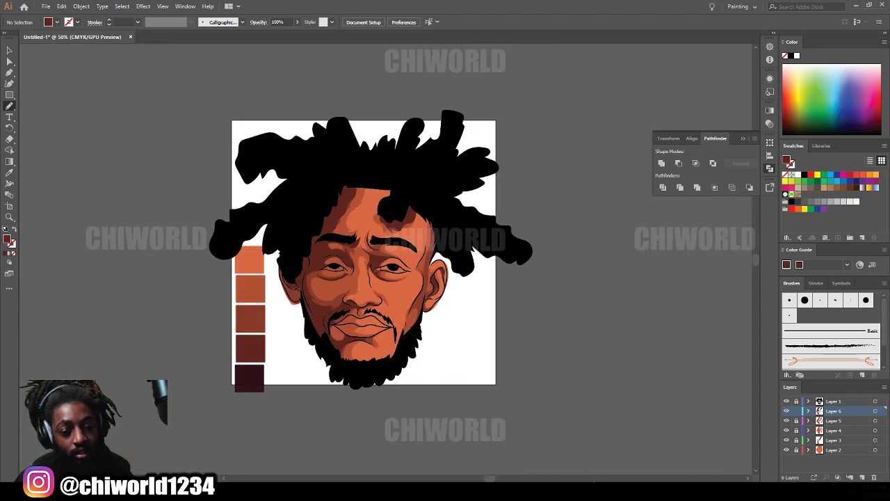
pyautogui.scroll(-1, 525, 398)
pyautogui.hotkey('ctrl', '+')
pyautogui.hotkey('ctrl', '+')
pyautogui.hotkey('ctrl', '+')
pyautogui.hotkey('ctrl', '+')
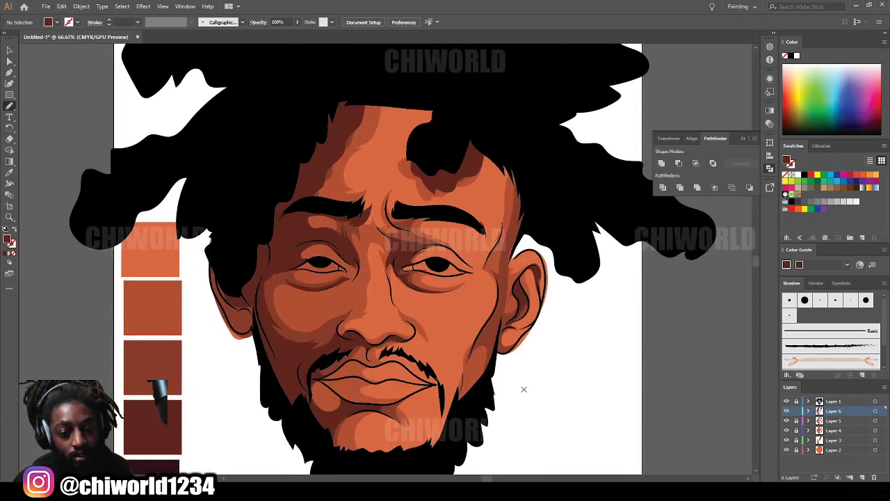
pyautogui.scroll(-1, 524, 386)
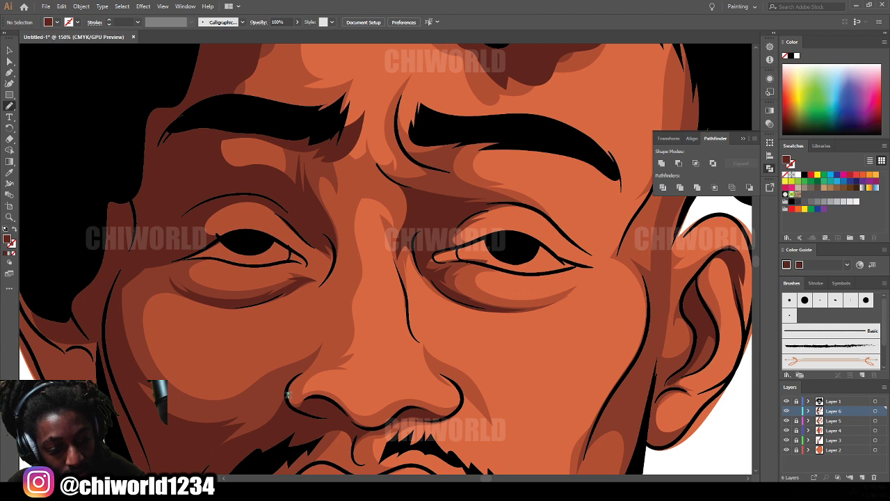
pyautogui.moveTo(287, 394)
pyautogui.mouseDown()
pyautogui.moveTo(326, 356)
pyautogui.moveTo(337, 295)
pyautogui.moveTo(279, 355)
pyautogui.moveTo(293, 352)
pyautogui.moveTo(275, 411)
pyautogui.mouseUp()
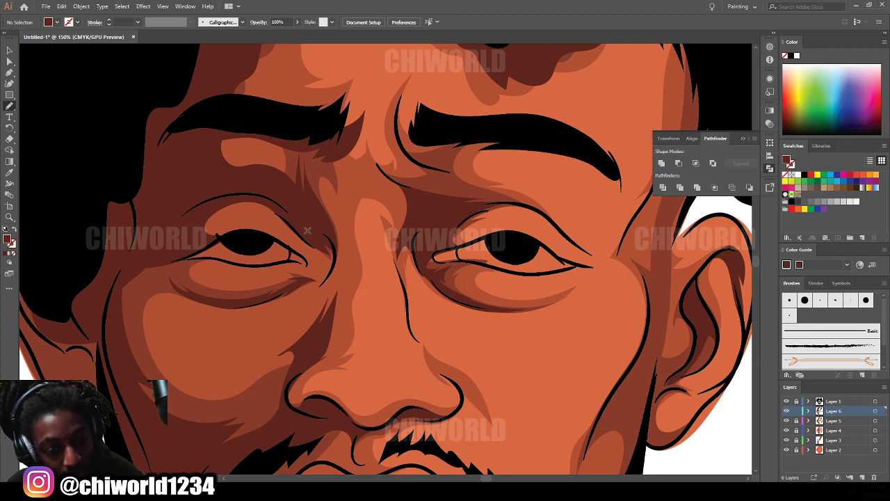
pyautogui.moveTo(279, 208)
pyautogui.mouseDown()
pyautogui.moveTo(290, 233)
pyautogui.moveTo(272, 240)
pyautogui.moveTo(288, 240)
pyautogui.moveTo(304, 263)
pyautogui.moveTo(267, 268)
pyautogui.moveTo(286, 272)
pyautogui.moveTo(243, 302)
pyautogui.moveTo(309, 290)
pyautogui.moveTo(295, 324)
pyautogui.moveTo(337, 288)
pyautogui.moveTo(350, 255)
pyautogui.moveTo(338, 227)
pyautogui.moveTo(307, 198)
pyautogui.mouseUp()
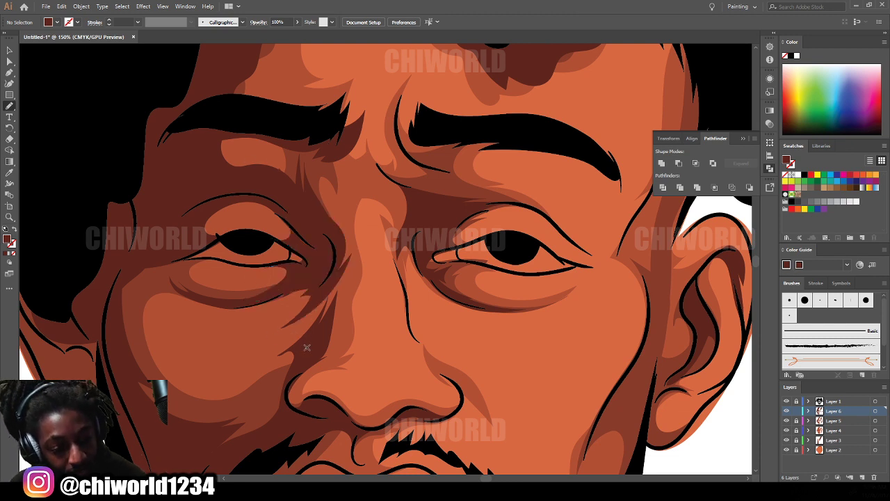
pyautogui.moveTo(297, 331)
pyautogui.mouseDown()
pyautogui.moveTo(341, 272)
pyautogui.moveTo(324, 318)
pyautogui.mouseUp()
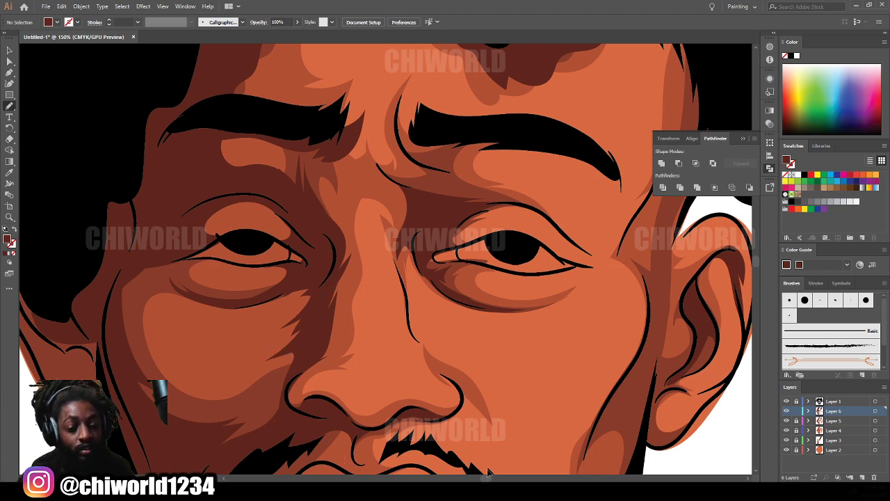
# Step: Examine the shading of the whole portrait at several magnifications
pyautogui.hotkey('ctrl', '-')
pyautogui.hotkey('ctrl', '-')
pyautogui.hotkey('ctrl', '-')
pyautogui.hotkey('ctrl', '-')
pyautogui.hotkey('ctrl', '=')
pyautogui.hotkey('ctrl', '=')
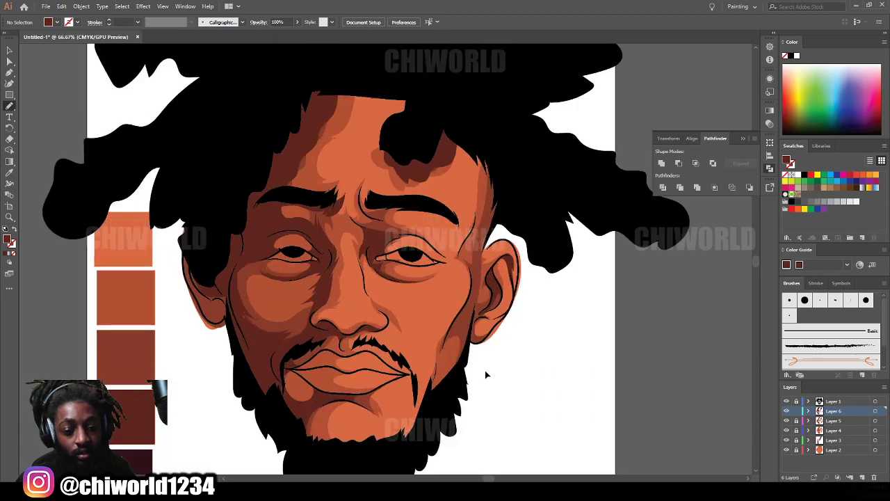
pyautogui.hotkey('ctrl', '=')
pyautogui.hotkey('ctrl', '-')
pyautogui.hotkey('ctrl', '-')
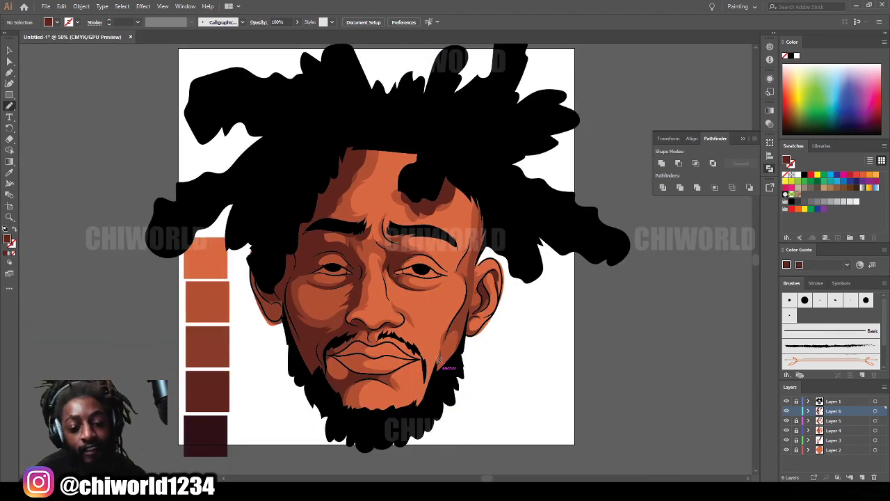
pyautogui.hotkey('ctrl', '-')
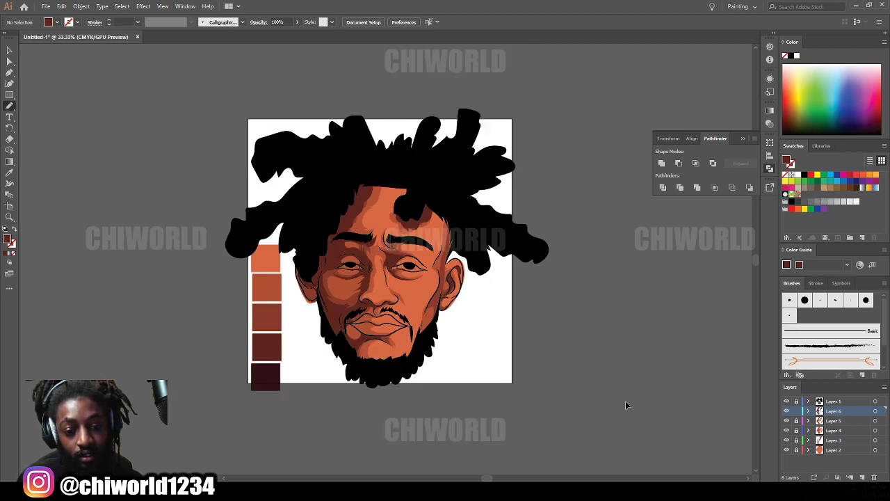
pyautogui.scroll(1, 626, 383)
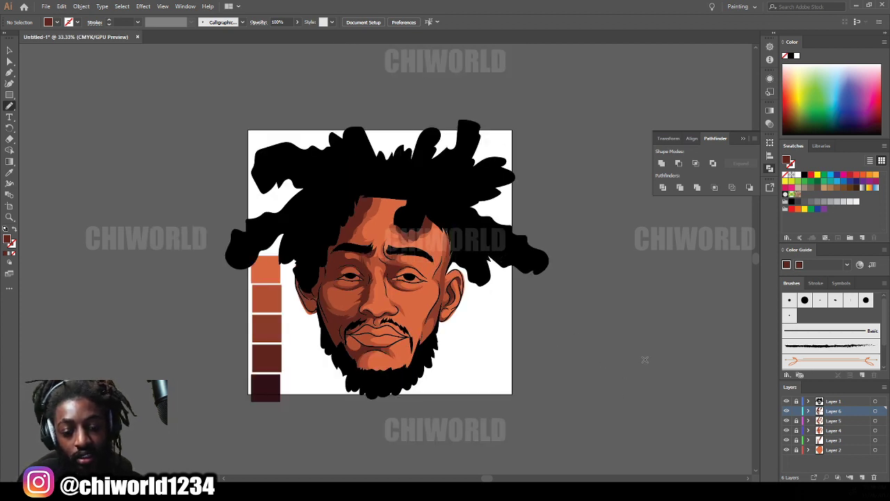
# Step: Toggle Layer 4's visibility off and on to check which skin shadows it contains
pyautogui.click(787, 430)
pyautogui.click(787, 430)
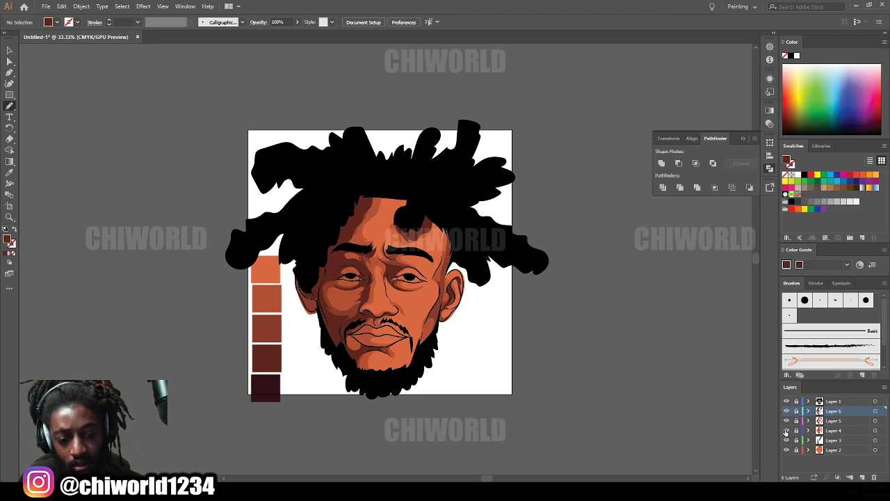
pyautogui.click(787, 430)
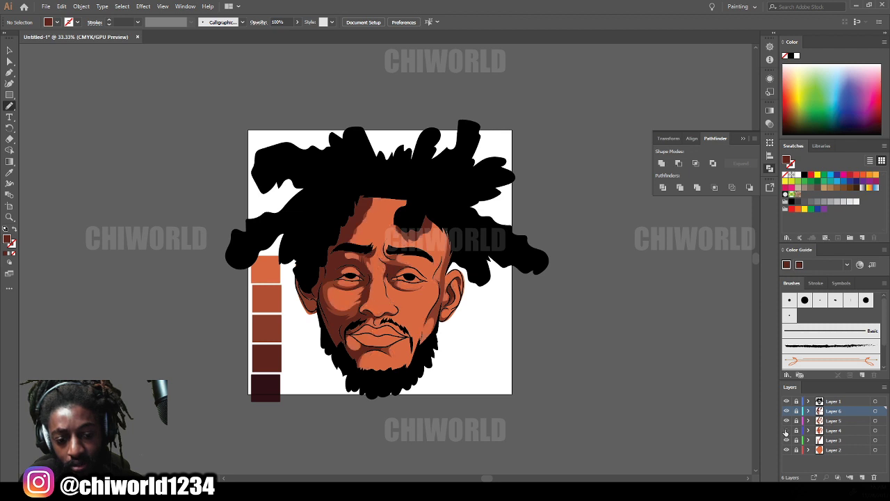
pyautogui.click(786, 431)
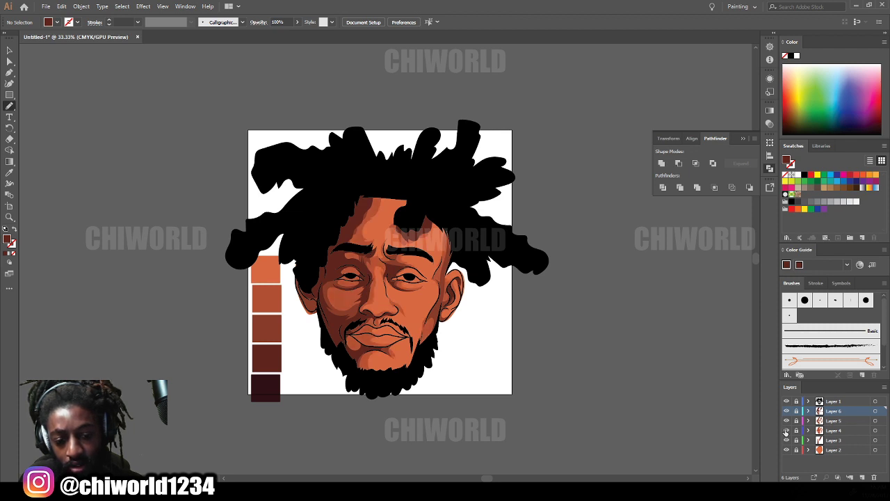
pyautogui.click(787, 431)
pyautogui.click(786, 430)
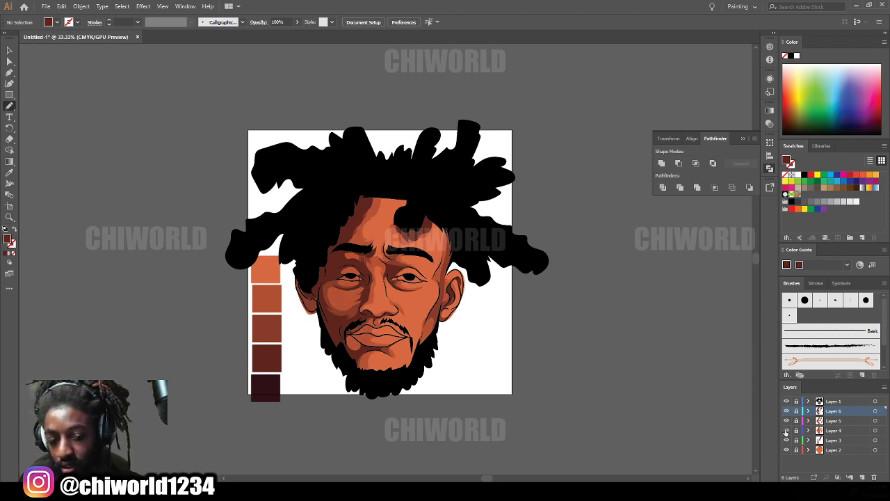
# Step: Unlock and activate Layer 4, then sample the lighter reddish-brown skin shadow as the fill for the Pencil tool
pyautogui.click(834, 430)
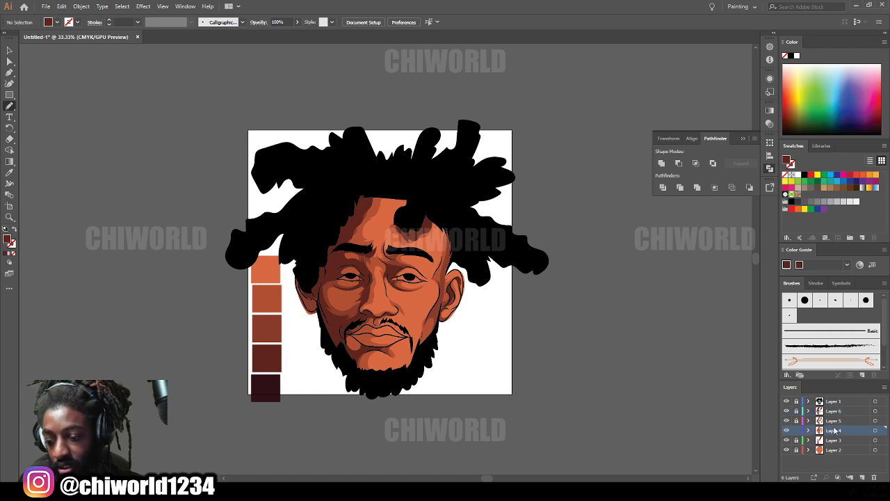
pyautogui.scroll(-2, 471, 280)
pyautogui.scroll(3, 452, 284)
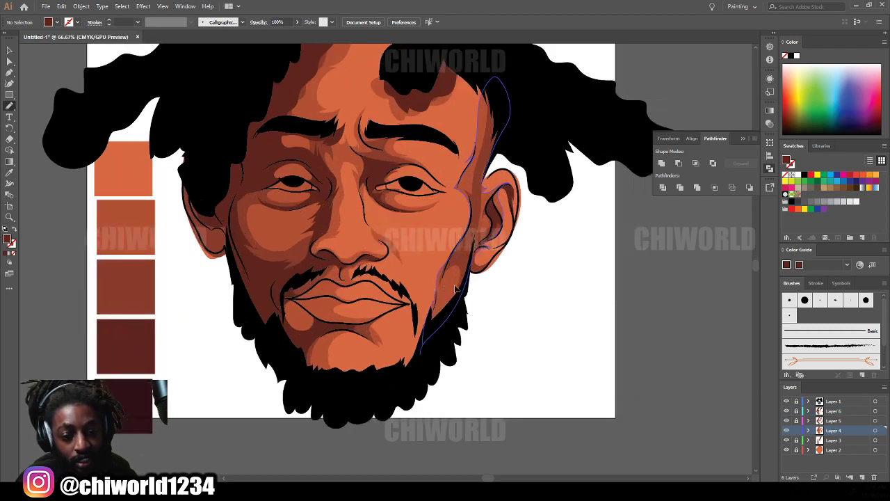
pyautogui.click(9, 173)
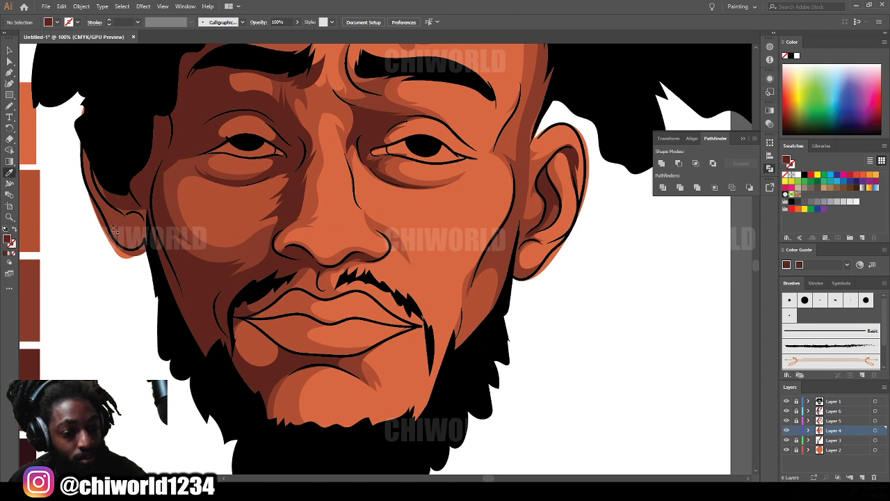
pyautogui.click(291, 334)
pyautogui.click(9, 106)
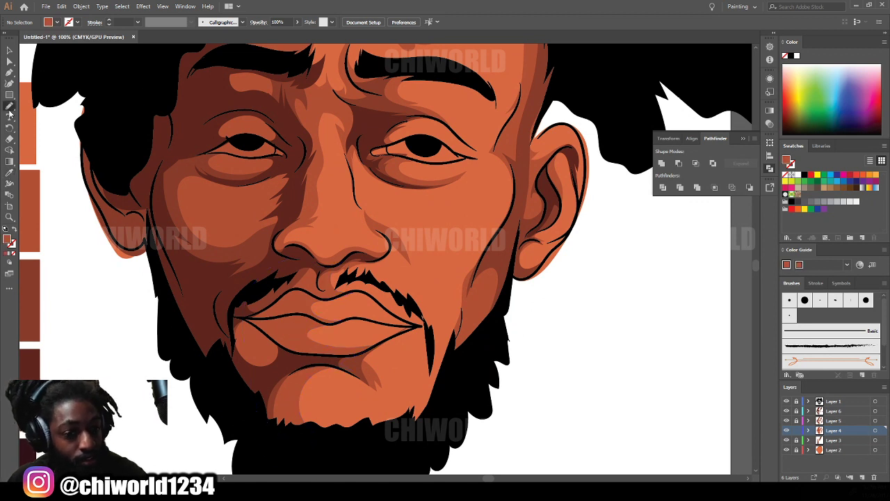
# Step: Draw reddish-brown shadow shapes on Layer 4 around the chin, the right mouth corner and the lower right cheek
pyautogui.moveTo(347, 446); pyautogui.dragTo(375, 413)
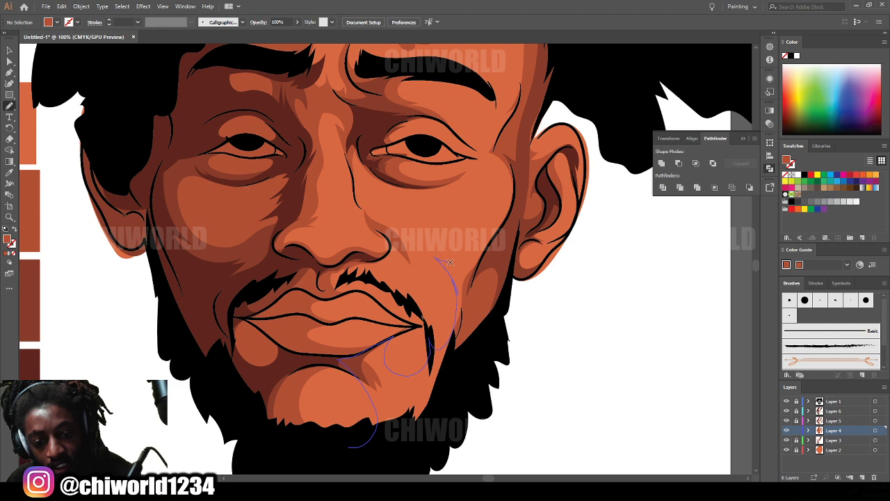
pyautogui.moveTo(450, 262)
pyautogui.mouseDown()
pyautogui.moveTo(492, 241)
pyautogui.moveTo(509, 210)
pyautogui.moveTo(422, 443)
pyautogui.moveTo(313, 471)
pyautogui.mouseUp()
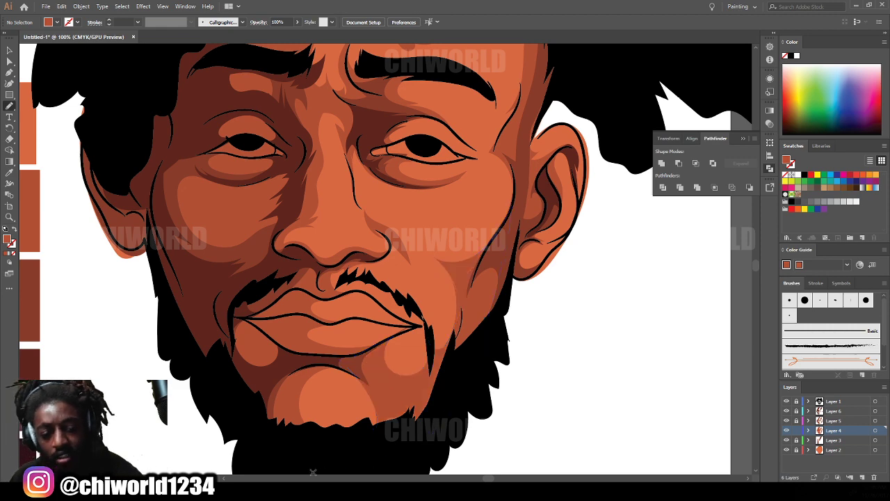
pyautogui.hotkey('ctrl', '-')
pyautogui.hotkey('ctrl', '-')
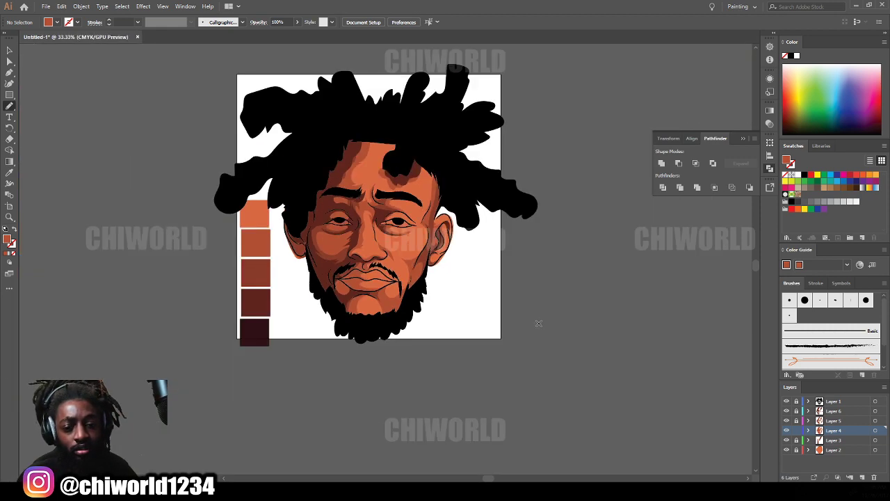
pyautogui.hotkey('ctrl', '+')
pyautogui.hotkey('ctrl', '+')
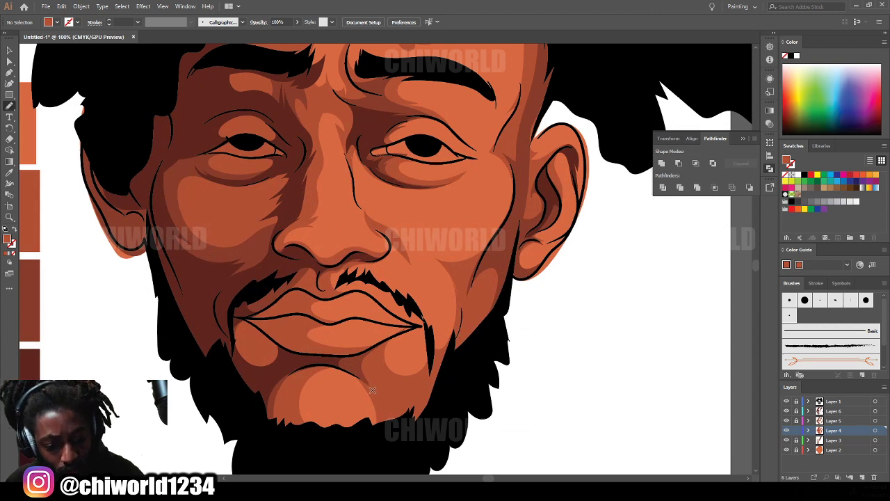
pyautogui.moveTo(336, 413)
pyautogui.mouseDown()
pyautogui.moveTo(293, 404)
pyautogui.moveTo(285, 408)
pyautogui.moveTo(287, 433)
pyautogui.moveTo(351, 458)
pyautogui.moveTo(408, 412)
pyautogui.mouseUp()
# Step: Draw a reddish-brown shadow on Layer 4 from the right upper eyelid across the temple and around the outer eye
pyautogui.scroll(3, 329, 265)
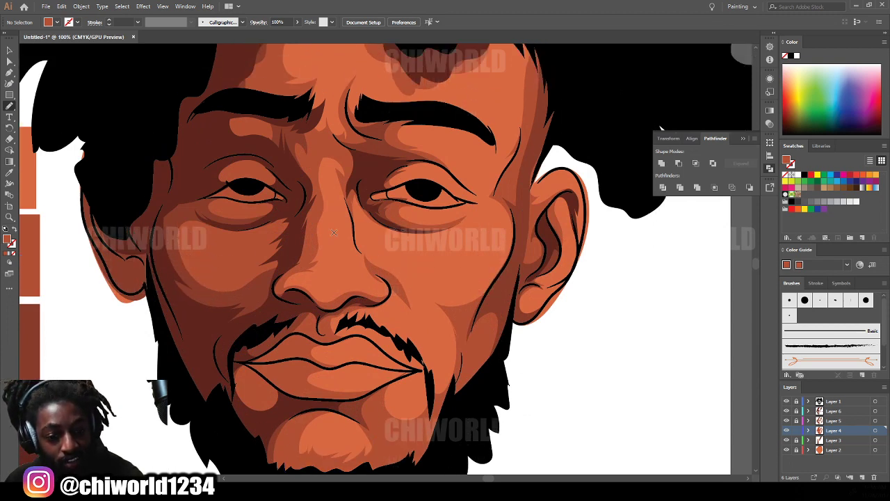
pyautogui.scroll(1, 359, 243)
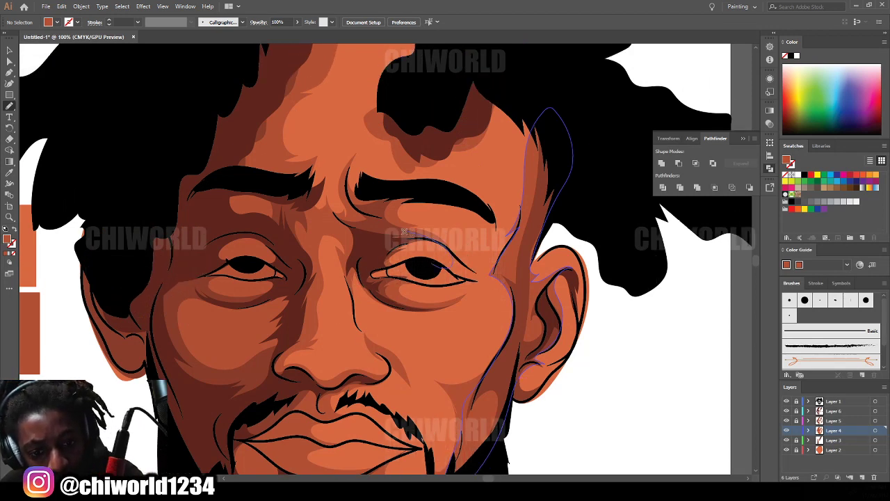
pyautogui.moveTo(395, 197)
pyautogui.mouseDown()
pyautogui.moveTo(433, 191)
pyautogui.moveTo(420, 207)
pyautogui.moveTo(429, 226)
pyautogui.moveTo(456, 242)
pyautogui.moveTo(479, 234)
pyautogui.moveTo(476, 209)
pyautogui.moveTo(456, 194)
pyautogui.moveTo(477, 199)
pyautogui.moveTo(464, 188)
pyautogui.moveTo(489, 189)
pyautogui.moveTo(517, 99)
pyautogui.moveTo(547, 150)
pyautogui.moveTo(518, 275)
pyautogui.mouseUp()
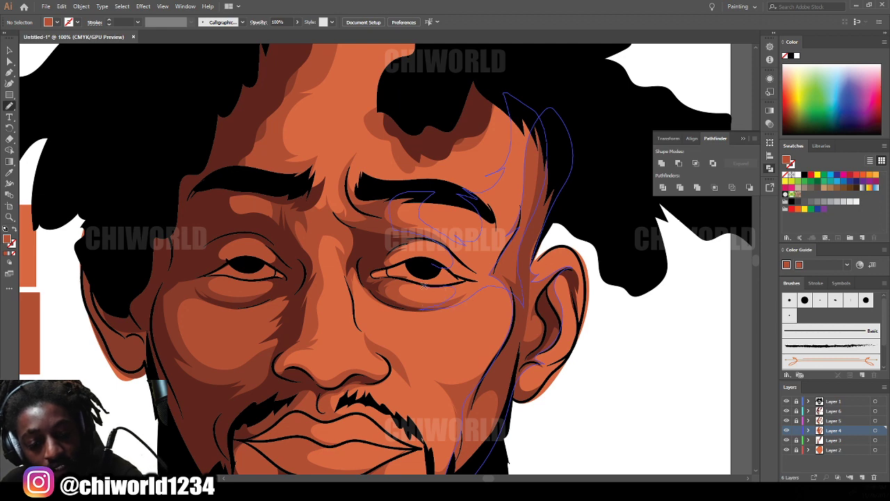
pyautogui.hotkey('ctrl', 'z')
pyautogui.hotkey('ctrl', '-')
pyautogui.hotkey('ctrl', '-')
pyautogui.hotkey('ctrl', '-')
pyautogui.hotkey('ctrl', '-')
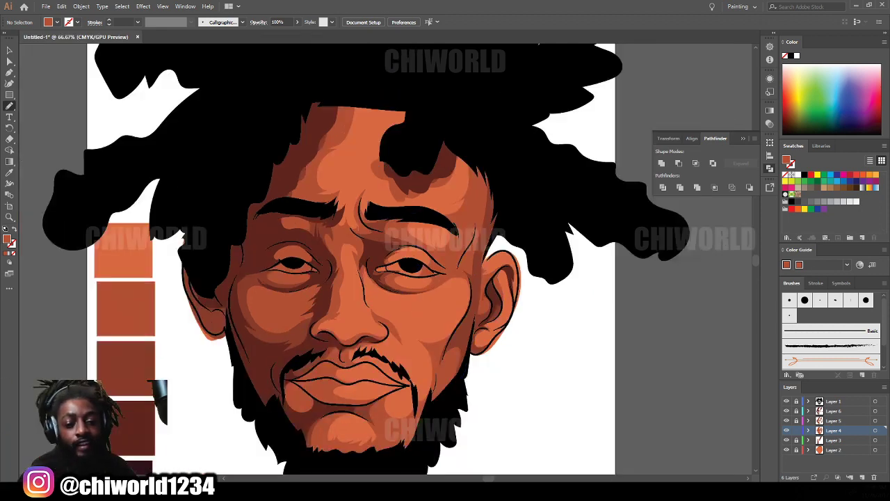
# Step: Draw reddish-brown shadow shapes on Layer 4 across the central forehead above the inner end of the right eyebrow
pyautogui.hotkey('ctrl', '=')
pyautogui.hotkey('ctrl', '=')
pyautogui.hotkey('ctrl', '=')
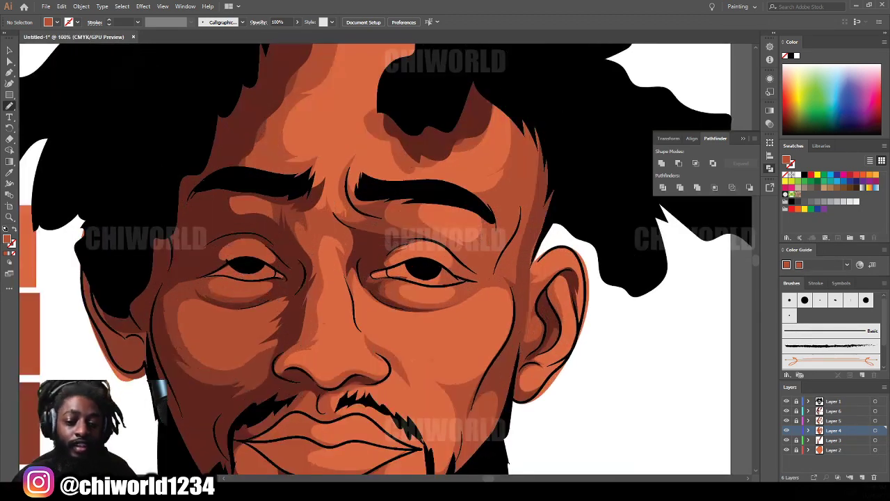
pyautogui.scroll(3, 661, 428)
pyautogui.moveTo(381, 272); pyautogui.dragTo(365, 227)
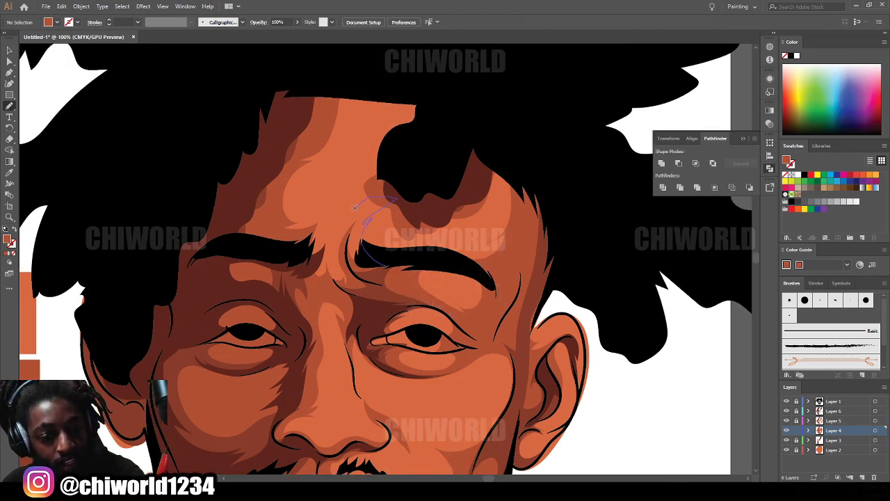
pyautogui.moveTo(341, 241)
pyautogui.mouseDown()
pyautogui.moveTo(355, 283)
pyautogui.moveTo(394, 266)
pyautogui.mouseUp()
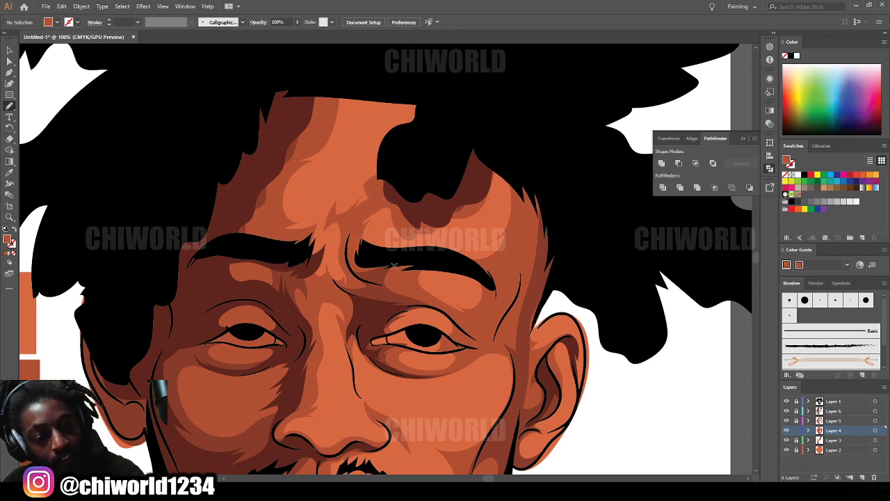
pyautogui.moveTo(485, 268)
pyautogui.mouseDown()
pyautogui.moveTo(462, 262)
pyautogui.moveTo(540, 167)
pyautogui.moveTo(465, 290)
pyautogui.moveTo(477, 273)
pyautogui.moveTo(414, 315)
pyautogui.mouseUp()
# Step: Examine the whole portrait at reduced size to judge the balance of the forehead and face shadows
pyautogui.hotkey('ctrl', '-')
pyautogui.hotkey('ctrl', '-')
pyautogui.hotkey('ctrl', '-')
pyautogui.hotkey('ctrl', '-')
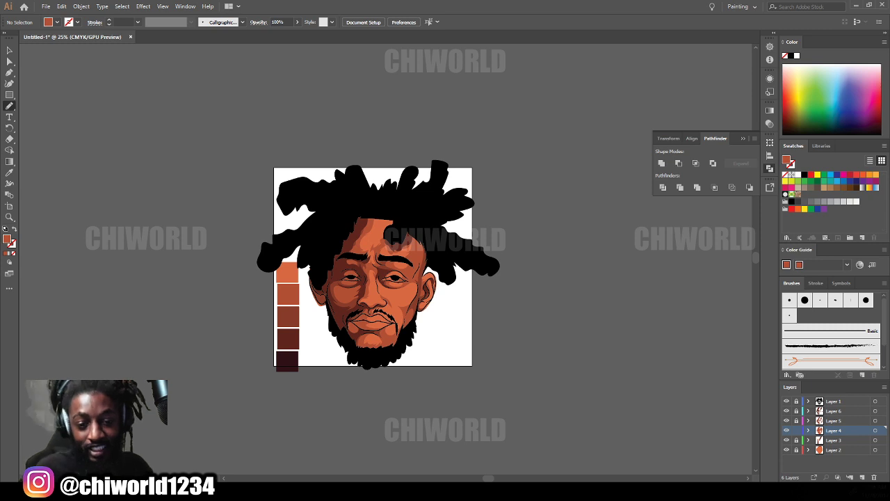
pyautogui.hotkey('ctrl', '+')
pyautogui.hotkey('ctrl', '+')
pyautogui.hotkey('ctrl', '+')
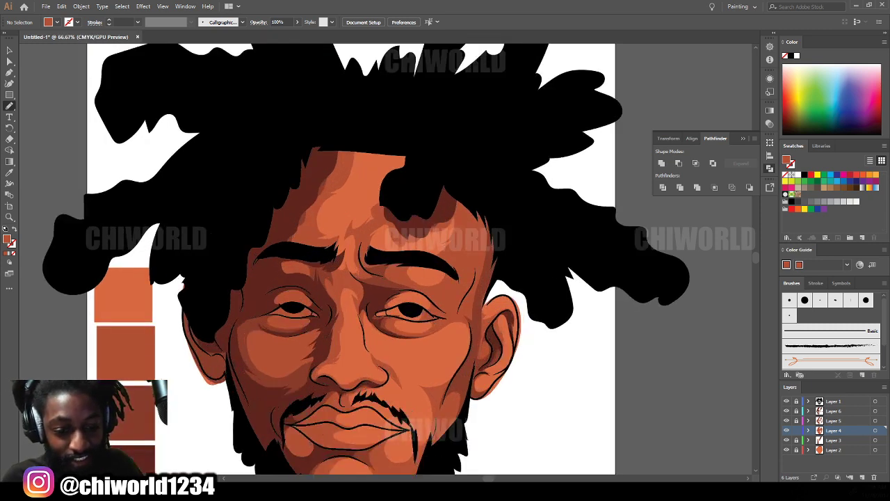
pyautogui.hotkey('ctrl', '-')
pyautogui.hscroll(-1, 485, 388)
pyautogui.scroll(-1, 518, 416)
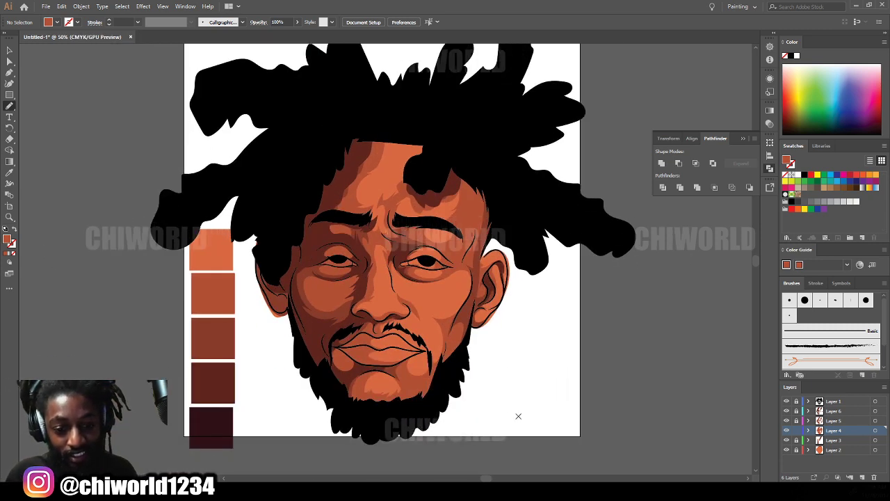
pyautogui.scroll(2, 631, 315)
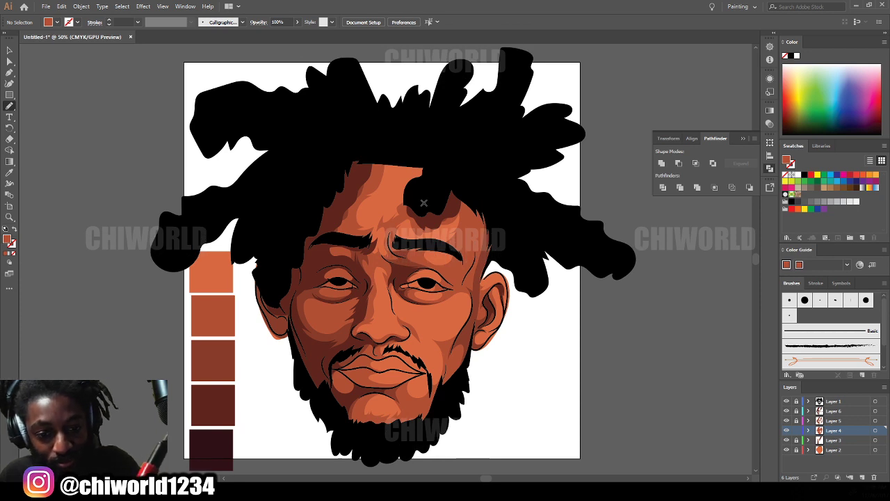
pyautogui.moveTo(424, 202)
pyautogui.mouseDown()
pyautogui.moveTo(401, 218)
pyautogui.moveTo(401, 164)
pyautogui.moveTo(444, 175)
pyautogui.moveTo(416, 213)
pyautogui.mouseUp()
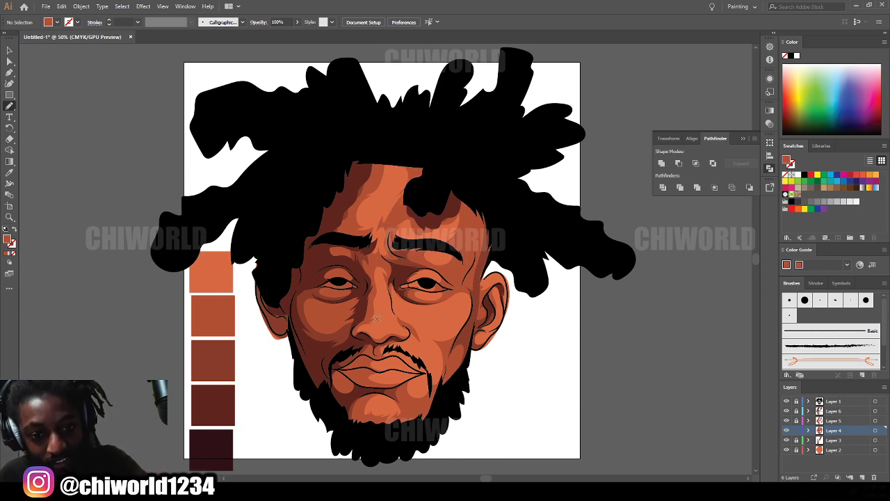
# Step: Draw a reddish-brown shadow on Layer 4 around the nose tip and over the left nostril wing
pyautogui.hotkey('ctrl', '=')
pyautogui.hotkey('ctrl', '=')
pyautogui.hotkey('ctrl', '=')
pyautogui.hotkey('ctrl', '=')
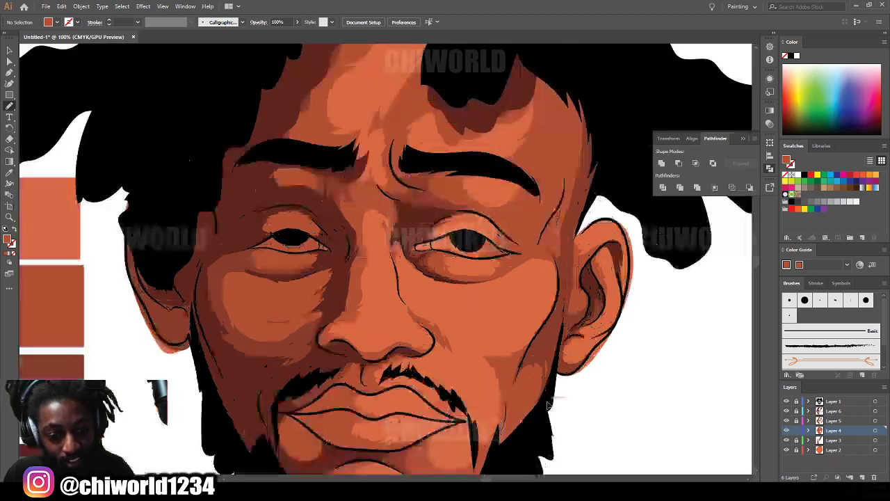
pyautogui.scroll(-1, 547, 402)
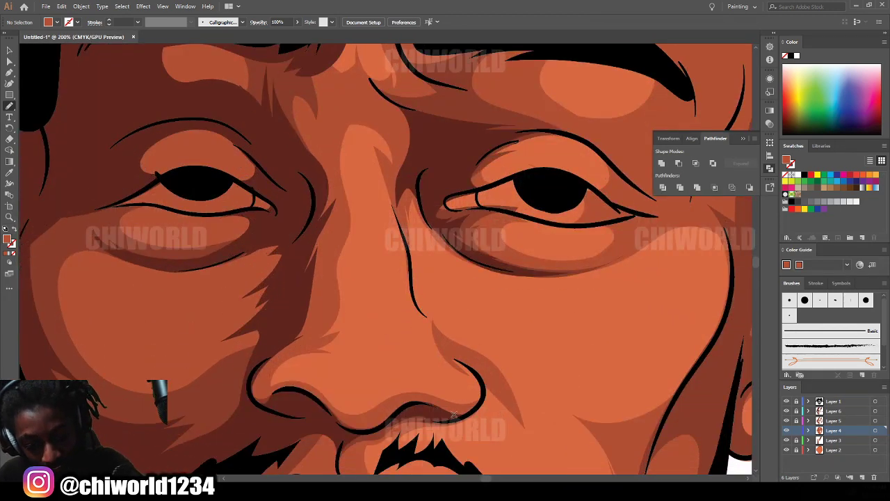
pyautogui.moveTo(399, 408)
pyautogui.mouseDown()
pyautogui.moveTo(424, 386)
pyautogui.moveTo(410, 390)
pyautogui.moveTo(409, 355)
pyautogui.mouseUp()
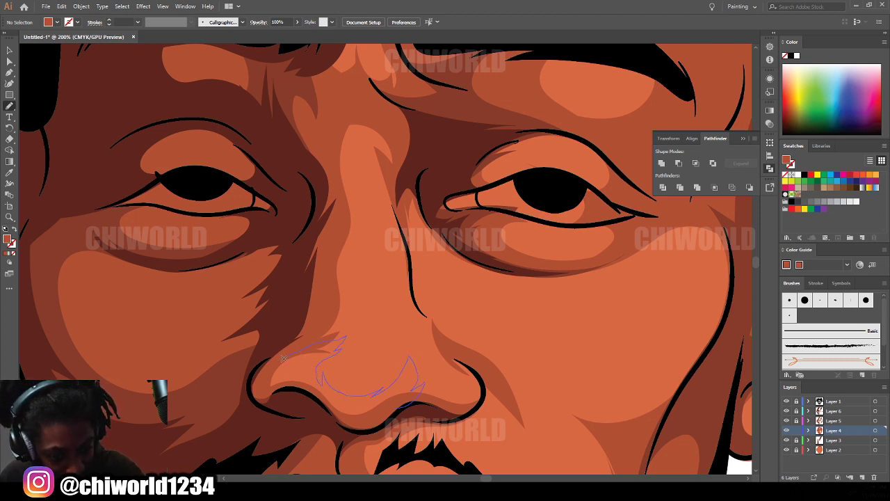
pyautogui.moveTo(308, 393)
pyautogui.mouseDown()
pyautogui.moveTo(346, 426)
pyautogui.moveTo(416, 394)
pyautogui.moveTo(311, 391)
pyautogui.mouseUp()
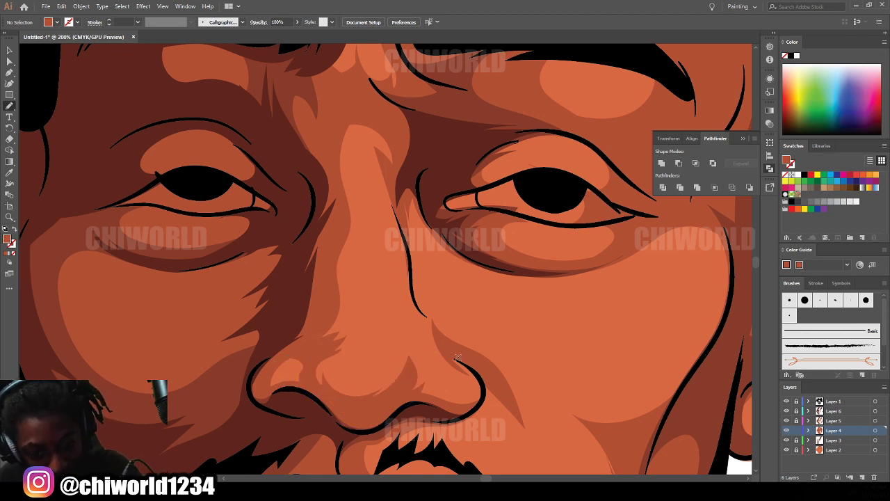
# Step: Draw a reddish-brown shadow on Layer 4 along the right side of the nose, from the nostril up to the inner eye corner
pyautogui.moveTo(450, 360); pyautogui.dragTo(487, 383)
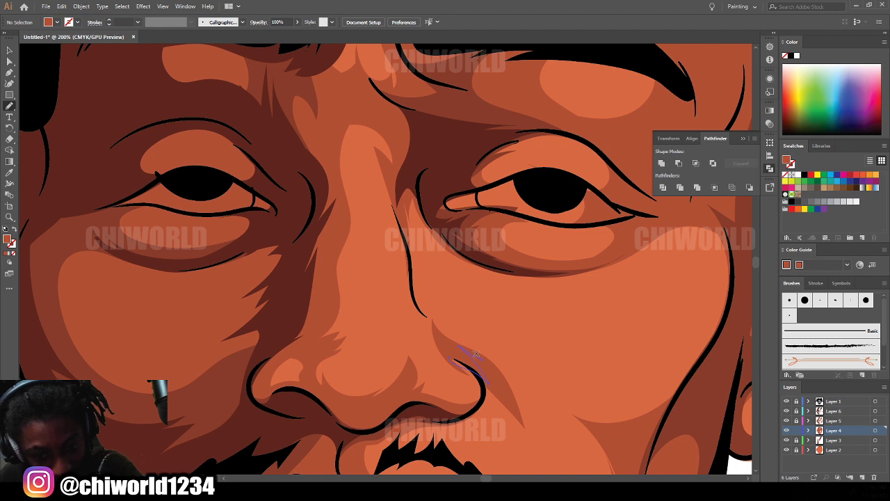
pyautogui.moveTo(456, 301)
pyautogui.mouseDown()
pyautogui.moveTo(436, 256)
pyautogui.moveTo(508, 270)
pyautogui.moveTo(438, 219)
pyautogui.moveTo(401, 150)
pyautogui.moveTo(396, 207)
pyautogui.moveTo(385, 176)
pyautogui.moveTo(385, 194)
pyautogui.moveTo(403, 276)
pyautogui.mouseUp()
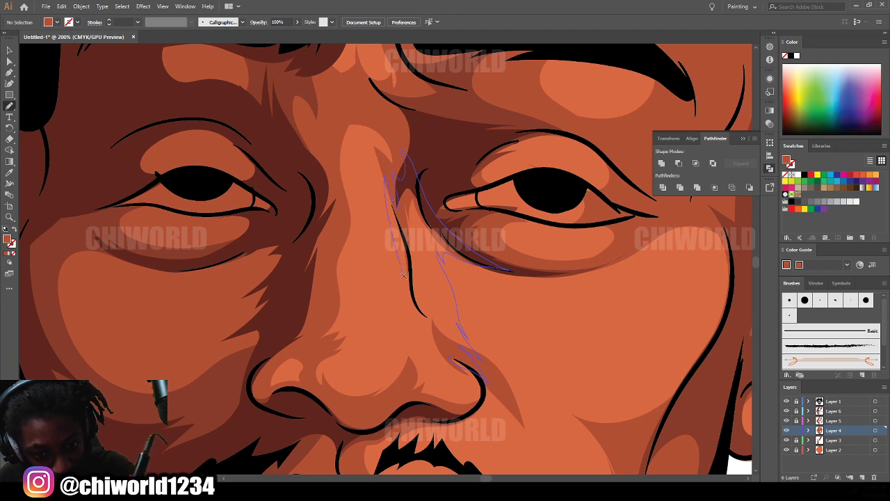
pyautogui.moveTo(428, 336); pyautogui.dragTo(453, 355)
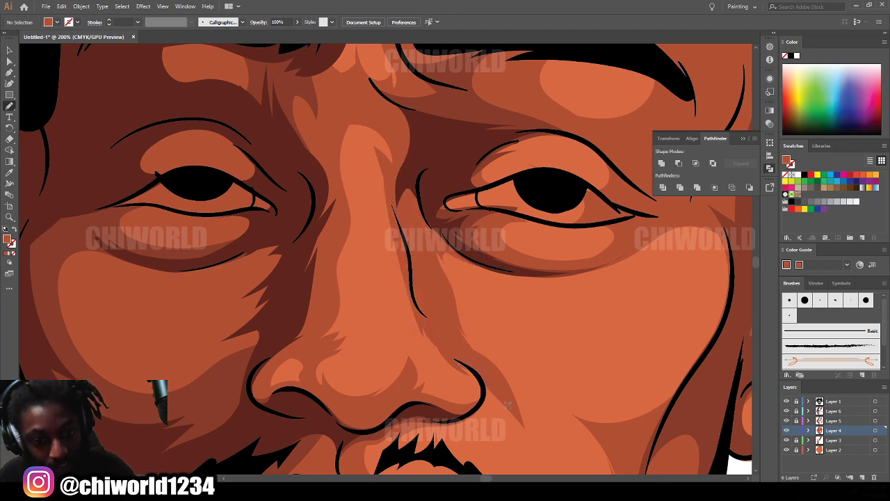
# Step: Review the full face, then toggle Layer 5's visibility off and on to check which shadows it contains
pyautogui.hotkey('ctrl', '-')
pyautogui.hotkey('ctrl', '-')
pyautogui.hotkey('ctrl', '-')
pyautogui.hotkey('ctrl', '-')
pyautogui.hotkey('ctrl', '-')
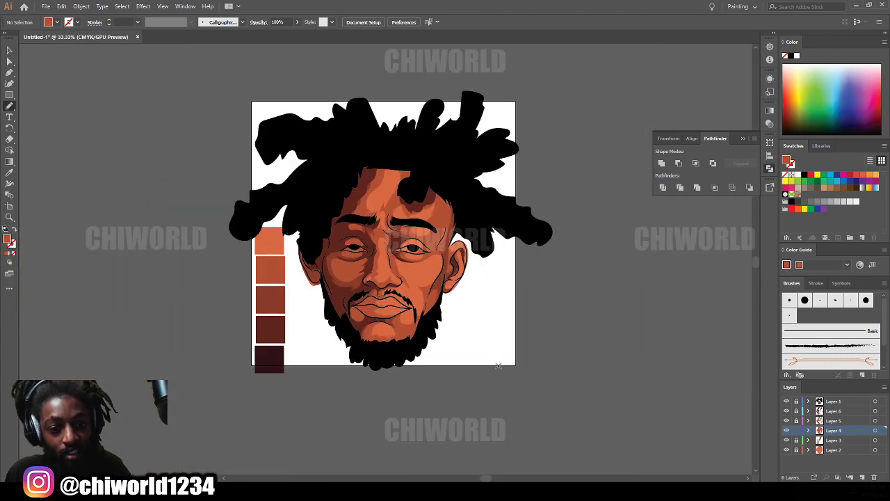
pyautogui.hotkey('ctrl', '+')
pyautogui.hotkey('ctrl', '+')
pyautogui.scroll(-1, 518, 347)
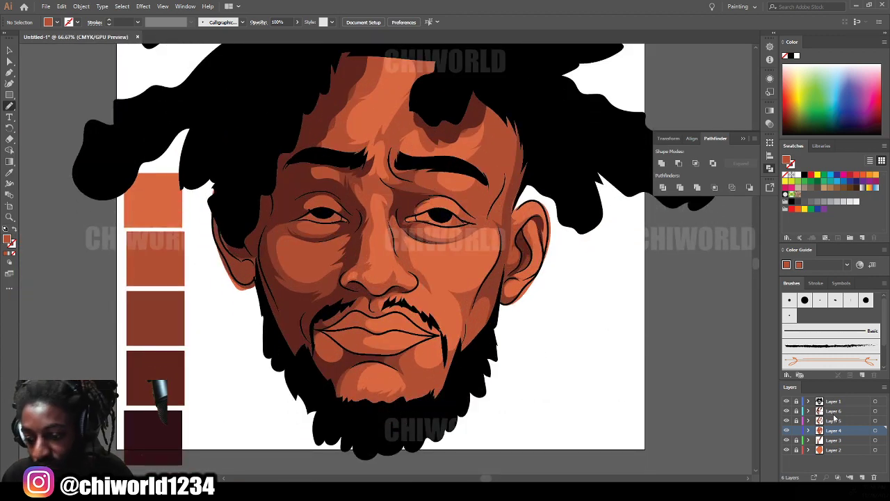
pyautogui.click(787, 421)
pyautogui.click(787, 421)
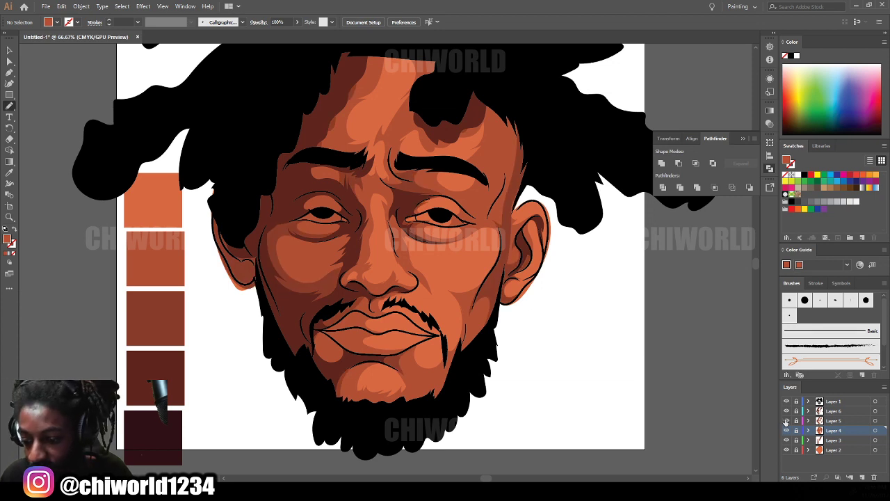
# Step: Unlock and activate Layer 5, then sample the darker brown cheek shadow as the fill for the Pencil tool
pyautogui.click(848, 421)
pyautogui.hotkey('ctrl', '+')
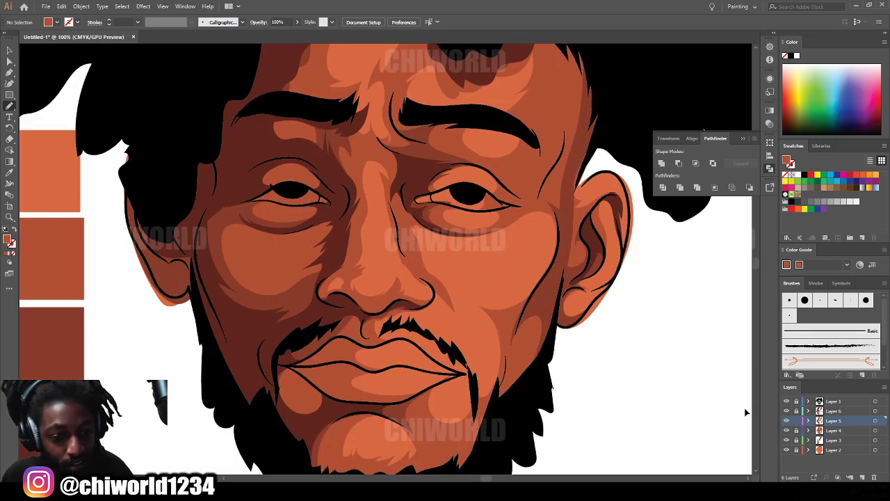
pyautogui.click(10, 173)
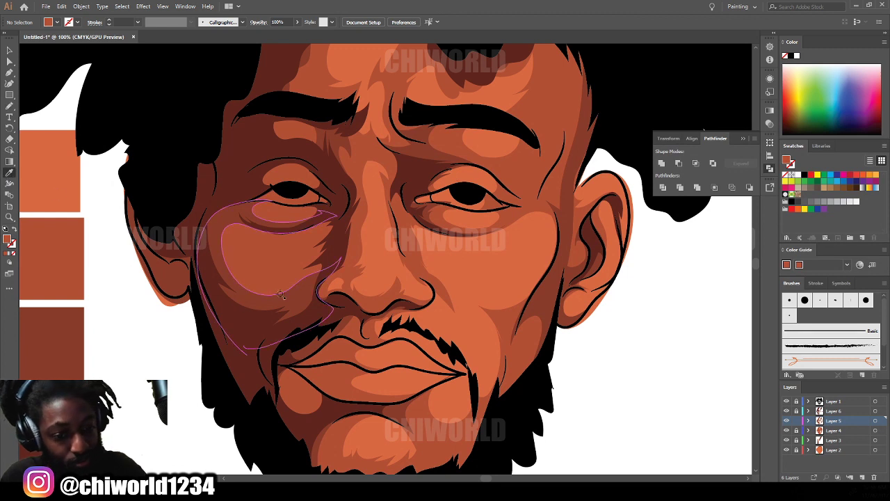
pyautogui.click(292, 297)
pyautogui.press('b')
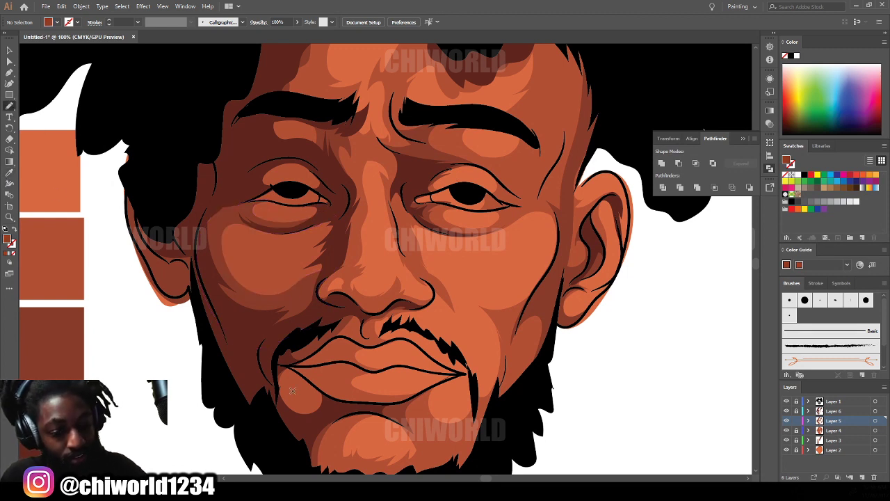
# Step: Draw darker brown shadows on Layer 5 around the left mouth corner and upper lip, and on the left cheek beside the nose
pyautogui.moveTo(262, 363)
pyautogui.mouseDown()
pyautogui.moveTo(283, 411)
pyautogui.moveTo(327, 412)
pyautogui.moveTo(318, 385)
pyautogui.moveTo(275, 348)
pyautogui.moveTo(386, 330)
pyautogui.moveTo(398, 306)
pyautogui.moveTo(303, 336)
pyautogui.mouseUp()
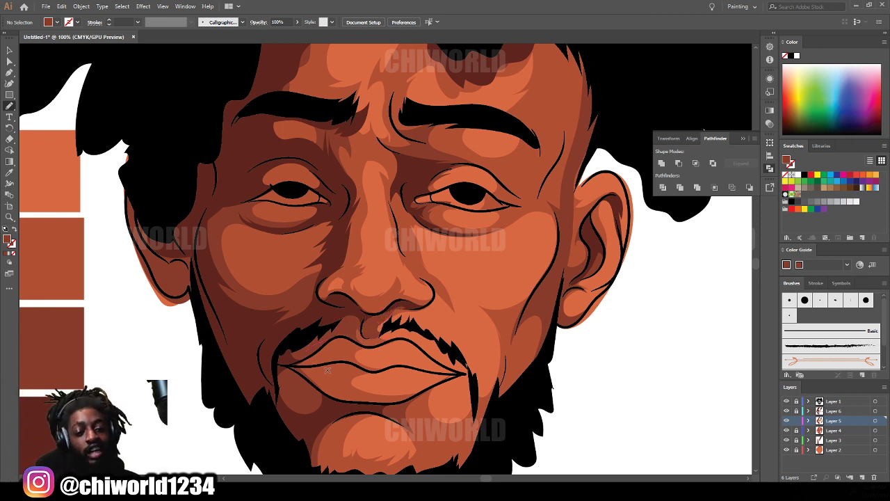
pyautogui.scroll(-3, 341, 369)
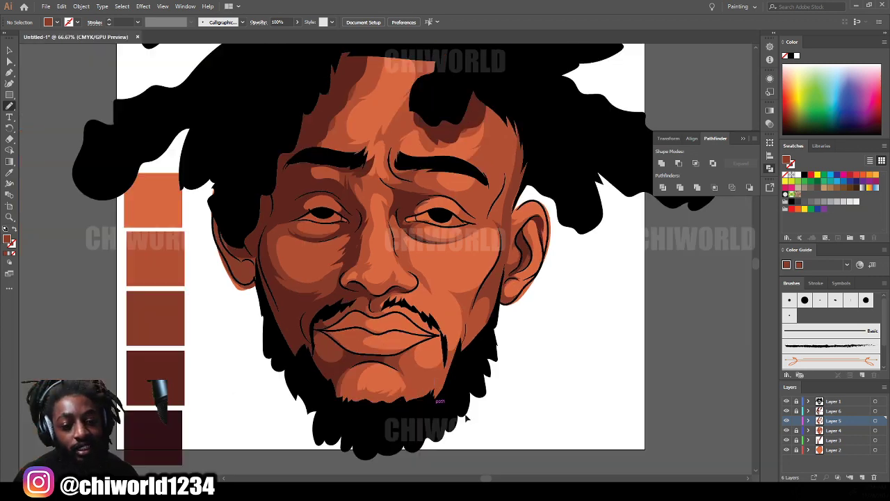
pyautogui.scroll(4, 492, 402)
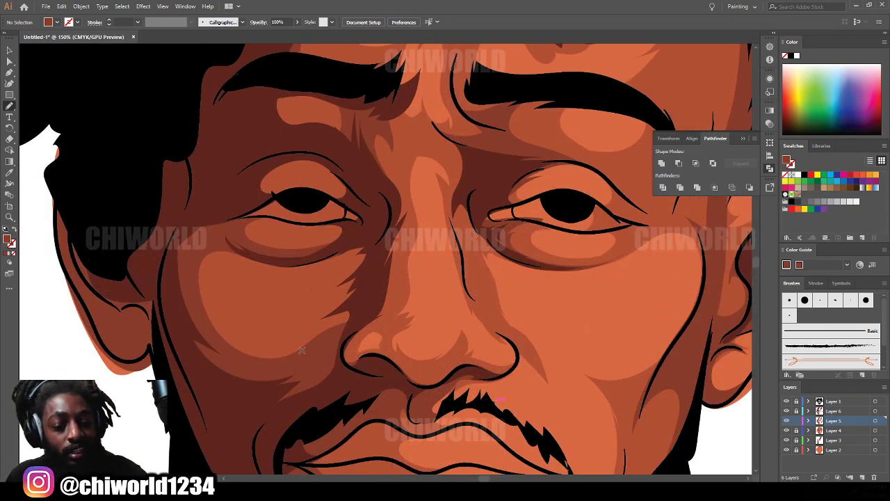
pyautogui.moveTo(337, 337)
pyautogui.mouseDown()
pyautogui.moveTo(310, 356)
pyautogui.moveTo(246, 361)
pyautogui.moveTo(201, 331)
pyautogui.moveTo(189, 302)
pyautogui.moveTo(236, 336)
pyautogui.moveTo(271, 336)
pyautogui.moveTo(300, 314)
pyautogui.mouseUp()
pyautogui.moveTo(316, 264)
pyautogui.mouseDown()
pyautogui.moveTo(333, 245)
pyautogui.moveTo(365, 321)
pyautogui.moveTo(335, 361)
pyautogui.mouseUp()
pyautogui.scroll(2, 279, 350)
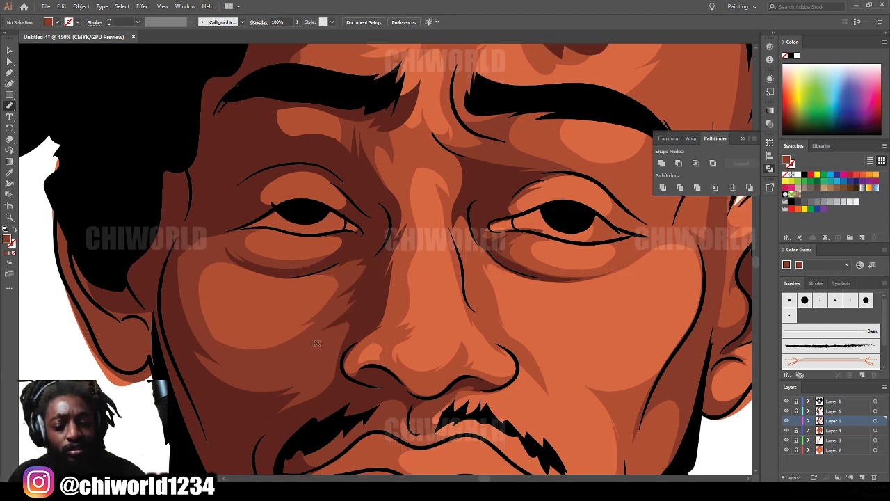
# Step: Draw darker brown shadows on Layer 5 along the underside of the nose across both nostrils and beneath the left eye
pyautogui.moveTo(437, 419); pyautogui.dragTo(510, 409)
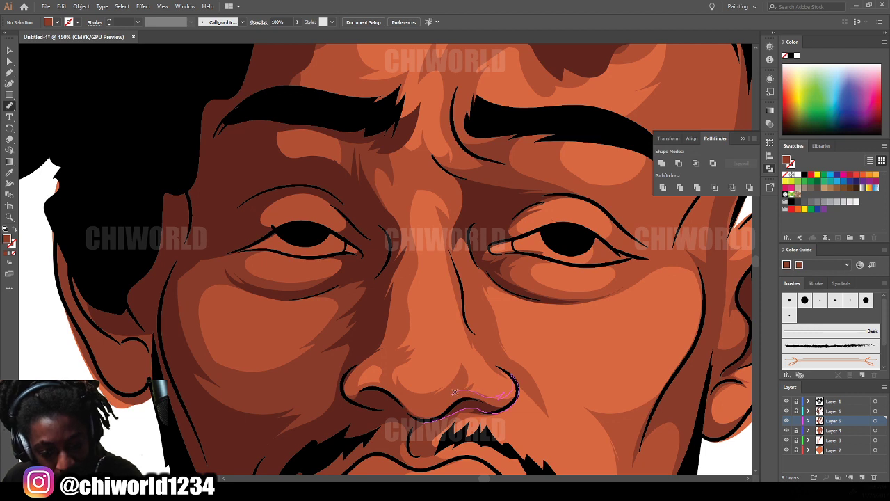
pyautogui.moveTo(454, 392); pyautogui.dragTo(407, 395)
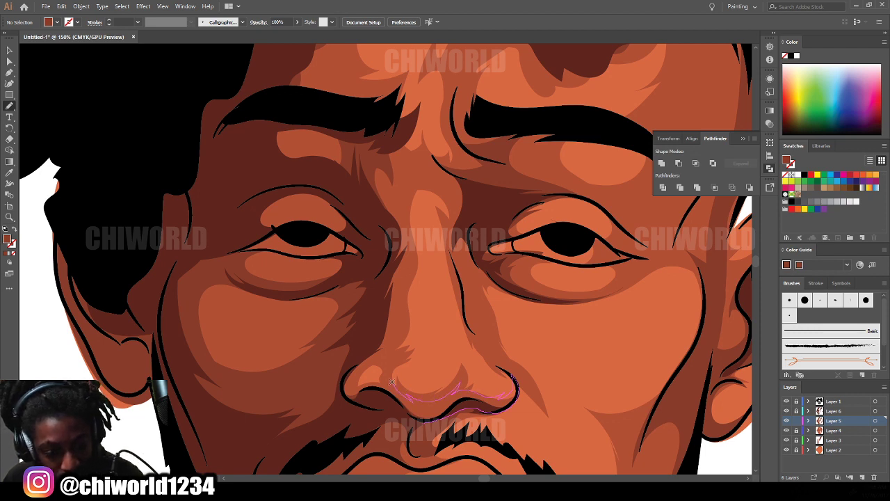
pyautogui.moveTo(348, 373)
pyautogui.mouseDown()
pyautogui.moveTo(337, 389)
pyautogui.moveTo(348, 414)
pyautogui.mouseUp()
pyautogui.scroll(-3, 620, 428)
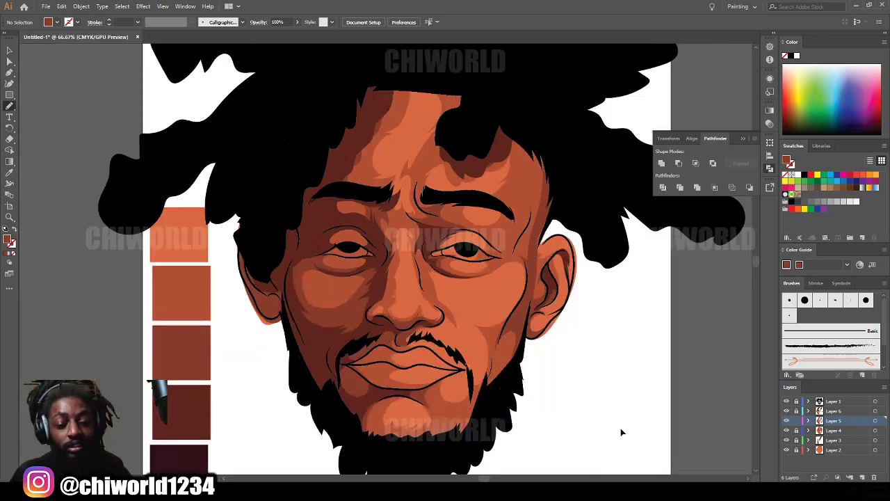
pyautogui.scroll(5, 610, 408)
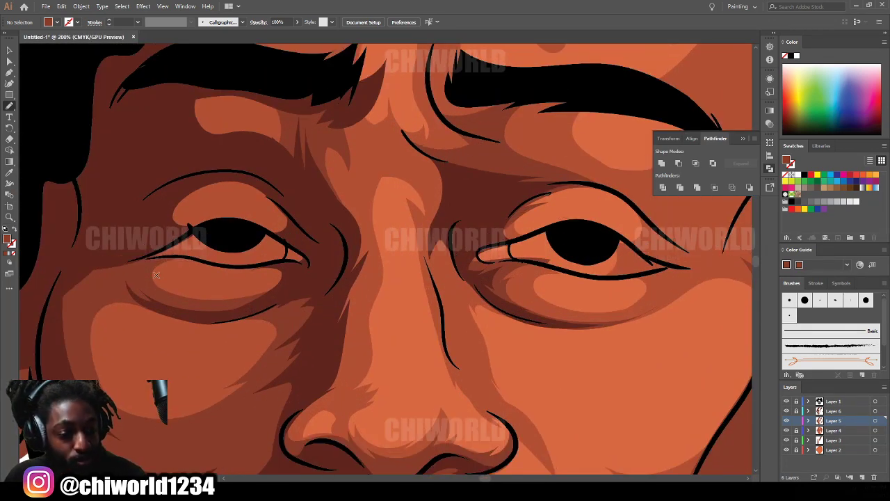
pyautogui.moveTo(147, 289)
pyautogui.mouseDown()
pyautogui.moveTo(161, 259)
pyautogui.moveTo(177, 255)
pyautogui.moveTo(209, 263)
pyautogui.moveTo(173, 279)
pyautogui.moveTo(196, 289)
pyautogui.moveTo(244, 289)
pyautogui.moveTo(228, 285)
pyautogui.moveTo(246, 277)
pyautogui.moveTo(236, 267)
pyautogui.moveTo(299, 275)
pyautogui.moveTo(274, 302)
pyautogui.moveTo(154, 297)
pyautogui.mouseUp()
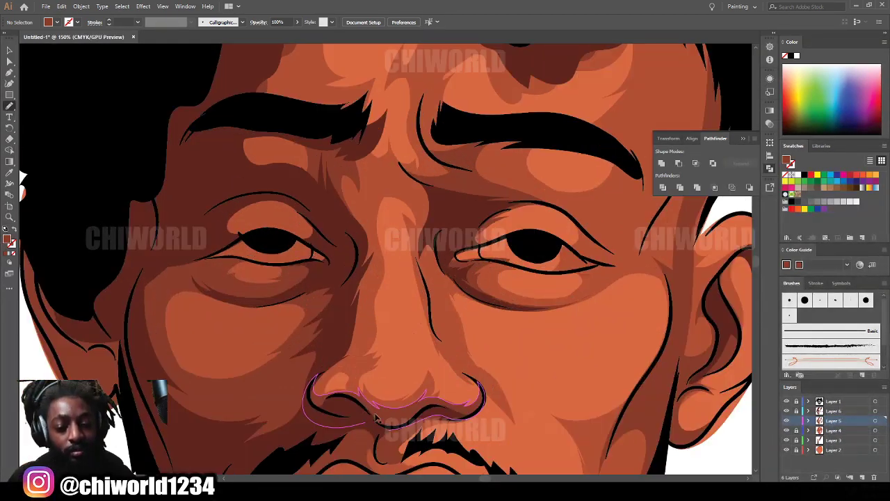
# Step: Draw a darker brown shadow on Layer 5 up the left side of the nose bridge to the inner end of the left eyebrow
pyautogui.moveTo(379, 418)
pyautogui.mouseDown()
pyautogui.moveTo(324, 381)
pyautogui.moveTo(312, 394)
pyautogui.moveTo(321, 373)
pyautogui.moveTo(353, 360)
pyautogui.mouseUp()
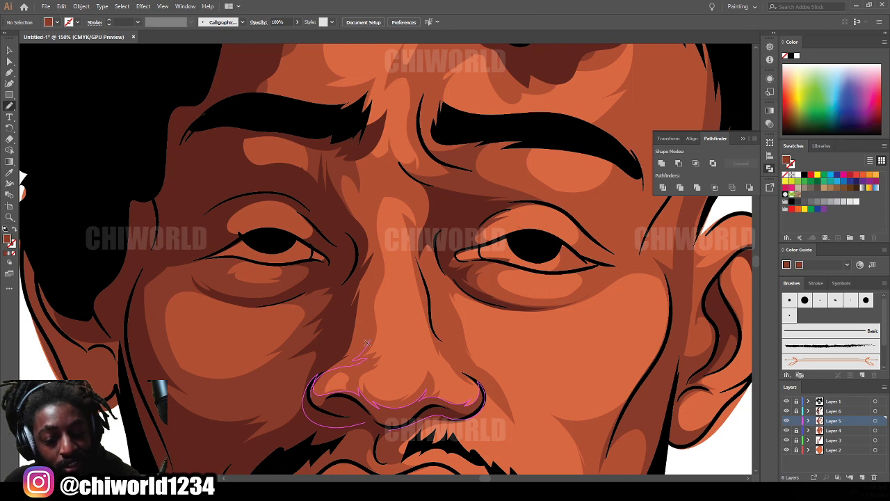
pyautogui.moveTo(368, 326)
pyautogui.mouseDown()
pyautogui.moveTo(379, 264)
pyautogui.moveTo(370, 273)
pyautogui.moveTo(372, 201)
pyautogui.moveTo(384, 186)
pyautogui.moveTo(415, 189)
pyautogui.moveTo(386, 156)
pyautogui.mouseUp()
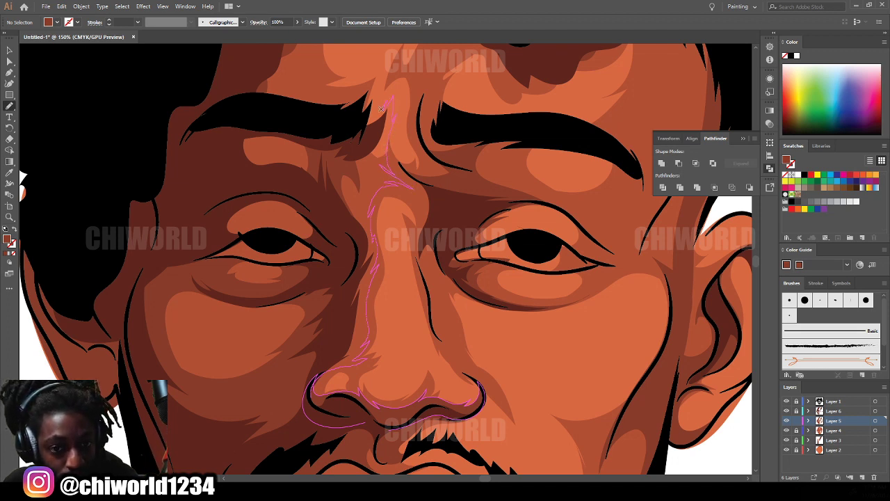
pyautogui.moveTo(370, 90)
pyautogui.mouseDown()
pyautogui.moveTo(334, 125)
pyautogui.moveTo(309, 128)
pyautogui.moveTo(353, 274)
pyautogui.moveTo(338, 317)
pyautogui.moveTo(288, 394)
pyautogui.moveTo(297, 425)
pyautogui.moveTo(336, 437)
pyautogui.moveTo(367, 434)
pyautogui.mouseUp()
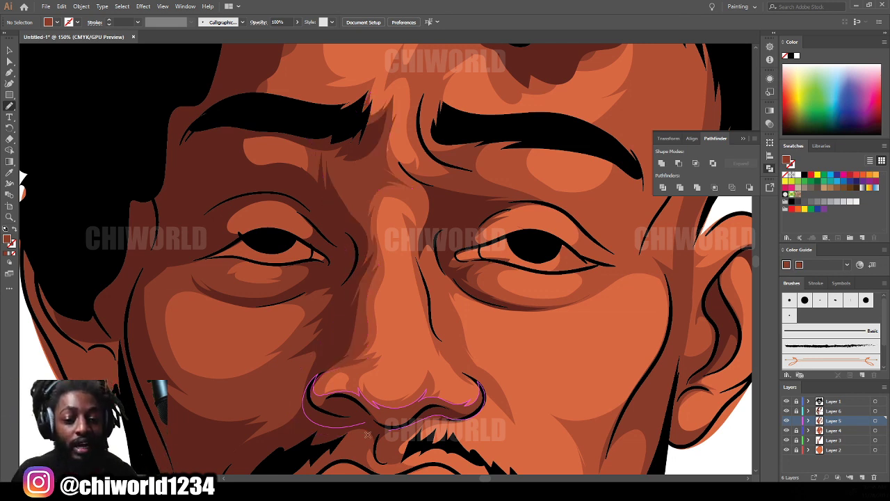
# Step: Draw a darker brown shadow on Layer 5 between the left upper eyelid and eyebrow, undoing the first stroke and redrawing it
pyautogui.scroll(-5, 367, 435)
pyautogui.scroll(5, 286, 304)
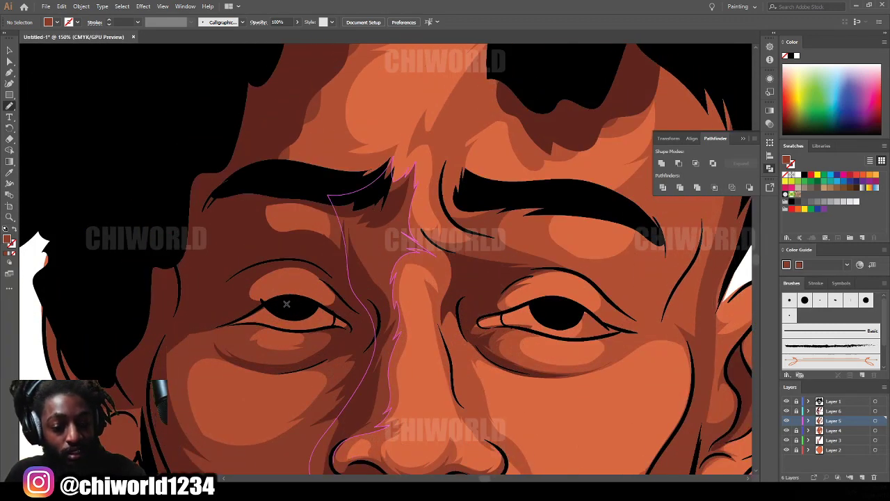
pyautogui.moveTo(345, 307)
pyautogui.mouseDown()
pyautogui.moveTo(299, 303)
pyautogui.moveTo(313, 296)
pyautogui.moveTo(298, 273)
pyautogui.moveTo(278, 276)
pyautogui.moveTo(277, 301)
pyautogui.moveTo(255, 308)
pyautogui.moveTo(342, 279)
pyautogui.mouseUp()
pyautogui.hotkey('ctrl', 'z')
pyautogui.moveTo(254, 238)
pyautogui.mouseDown()
pyautogui.moveTo(270, 245)
pyautogui.moveTo(351, 205)
pyautogui.moveTo(239, 234)
pyautogui.mouseUp()
pyautogui.scroll(-5, 301, 326)
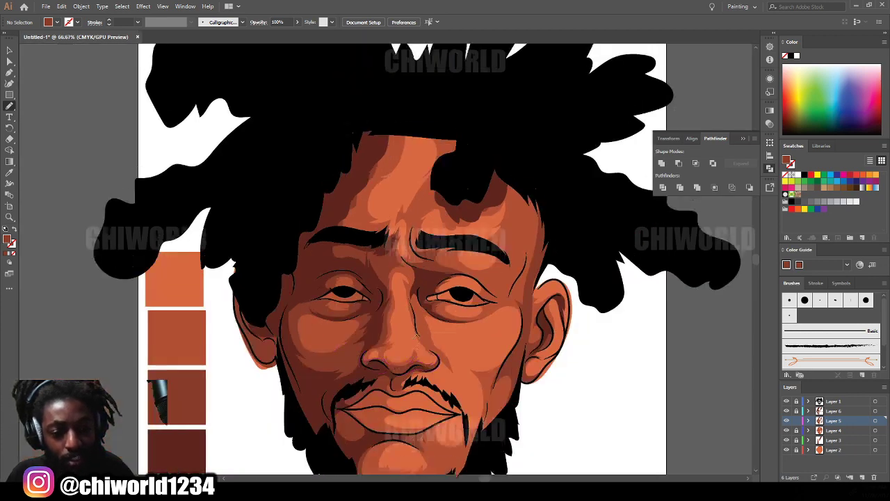
# Step: Draw a darker brown shadow on Layer 5 from the left eyebrow up the left side of the forehead beside the hairline shadow
pyautogui.scroll(5, 412, 308)
pyautogui.moveTo(252, 285)
pyautogui.mouseDown()
pyautogui.moveTo(252, 311)
pyautogui.moveTo(380, 332)
pyautogui.moveTo(345, 322)
pyautogui.moveTo(323, 289)
pyautogui.moveTo(327, 277)
pyautogui.mouseUp()
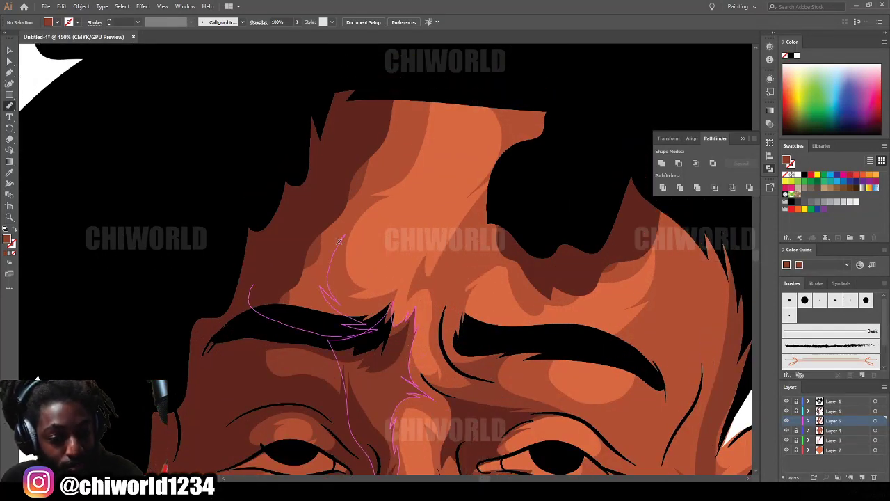
pyautogui.moveTo(339, 241)
pyautogui.mouseDown()
pyautogui.moveTo(407, 159)
pyautogui.moveTo(321, 83)
pyautogui.moveTo(326, 87)
pyautogui.mouseUp()
pyautogui.scroll(1, 471, 153)
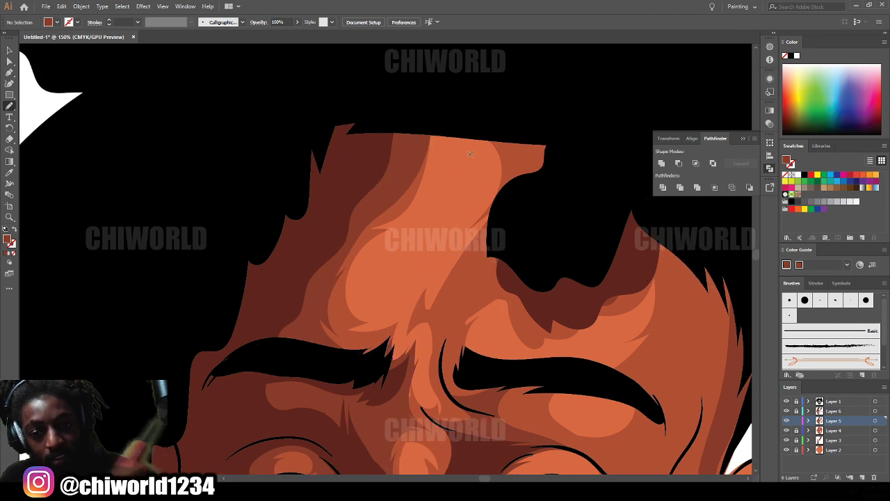
# Step: Draw a darker brown shadow on Layer 5 around the hair lock hanging over the right side of the forehead
pyautogui.moveTo(578, 137)
pyautogui.mouseDown()
pyautogui.moveTo(503, 130)
pyautogui.moveTo(489, 191)
pyautogui.moveTo(468, 224)
pyautogui.moveTo(477, 221)
pyautogui.moveTo(460, 259)
pyautogui.moveTo(471, 288)
pyautogui.moveTo(490, 294)
pyautogui.moveTo(529, 341)
pyautogui.mouseUp()
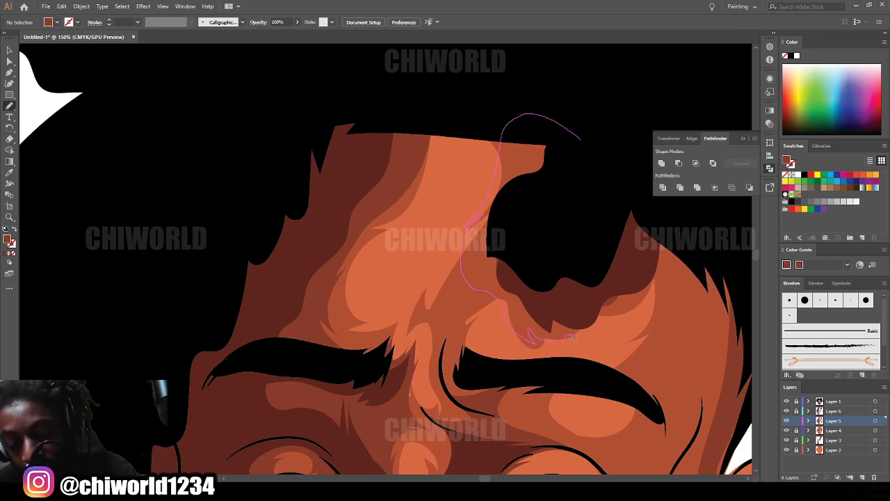
pyautogui.moveTo(643, 306)
pyautogui.mouseDown()
pyautogui.moveTo(668, 293)
pyautogui.moveTo(682, 261)
pyautogui.moveTo(666, 218)
pyautogui.moveTo(599, 170)
pyautogui.mouseUp()
pyautogui.scroll(-3, 742, 277)
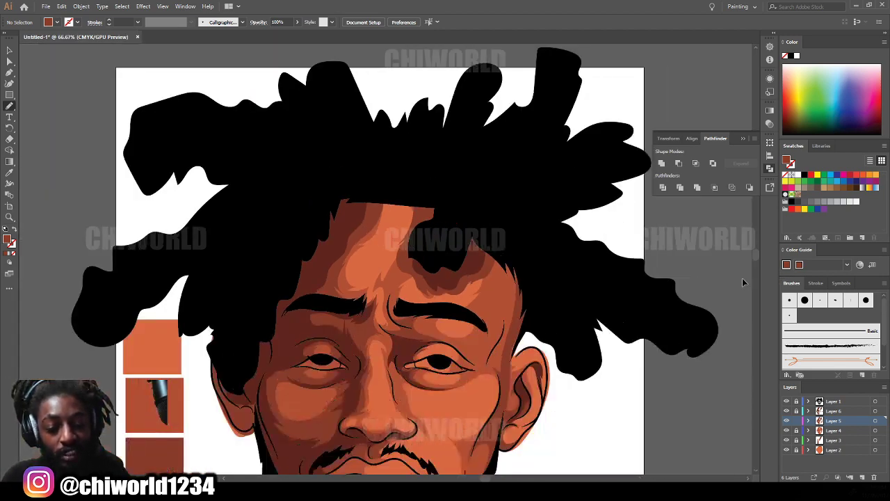
# Step: Draw darker brown shadows with jagged upper edges on Layer 5 between the eyebrows, around the curved frown line
pyautogui.scroll(4, 699, 257)
pyautogui.moveTo(414, 399)
pyautogui.mouseDown()
pyautogui.moveTo(370, 362)
pyautogui.moveTo(368, 326)
pyautogui.moveTo(355, 376)
pyautogui.mouseUp()
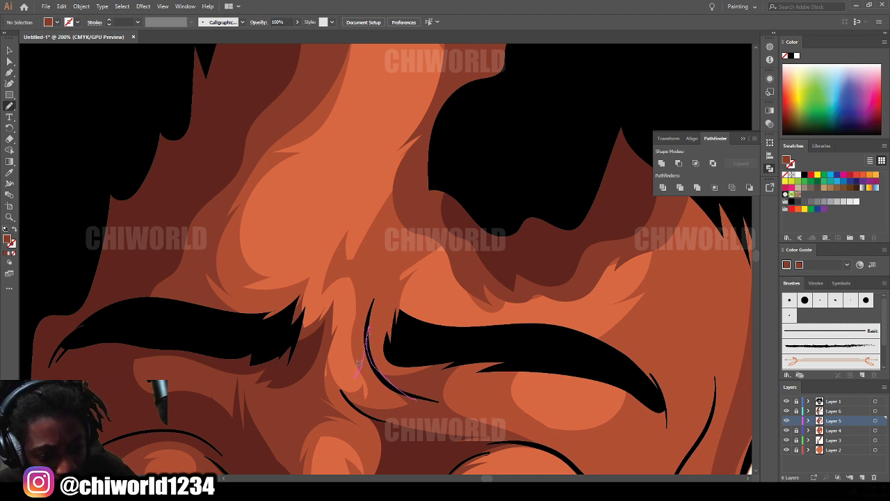
pyautogui.moveTo(326, 336)
pyautogui.mouseDown()
pyautogui.moveTo(321, 404)
pyautogui.moveTo(358, 421)
pyautogui.moveTo(443, 419)
pyautogui.mouseUp()
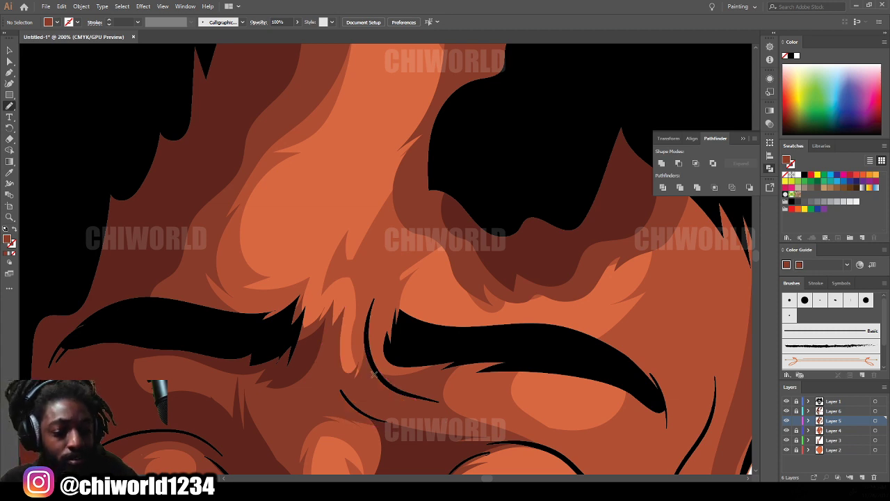
pyautogui.moveTo(371, 380)
pyautogui.mouseDown()
pyautogui.moveTo(374, 302)
pyautogui.moveTo(359, 319)
pyautogui.mouseUp()
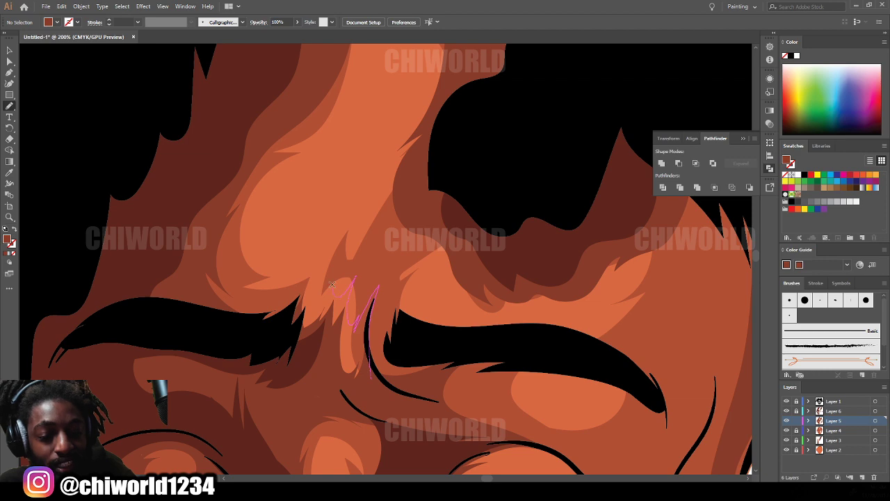
pyautogui.moveTo(289, 320)
pyautogui.mouseDown()
pyautogui.moveTo(285, 353)
pyautogui.moveTo(333, 389)
pyautogui.mouseUp()
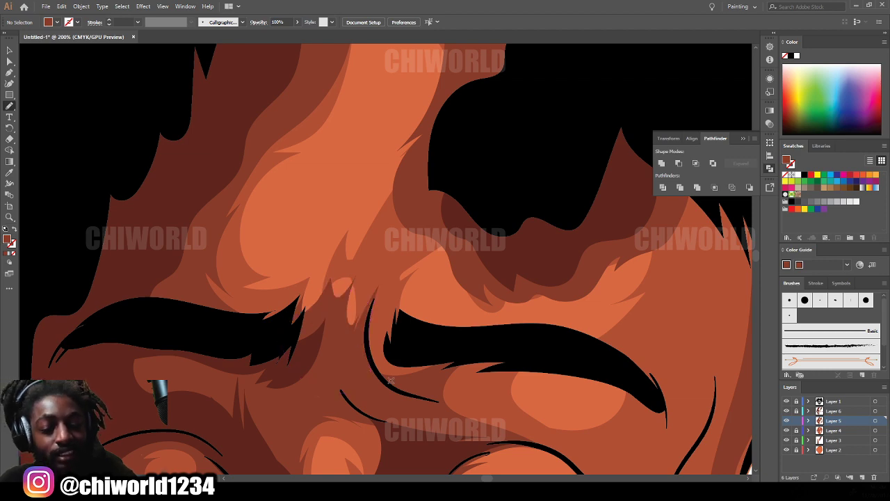
# Step: Extend the darker brown shadow on Layer 5 over the small light spots between the inner ends of the eyebrows
pyautogui.hotkey('ctrl', '-')
pyautogui.hotkey('ctrl', '-')
pyautogui.hotkey('ctrl', '-')
pyautogui.hotkey('ctrl', '-')
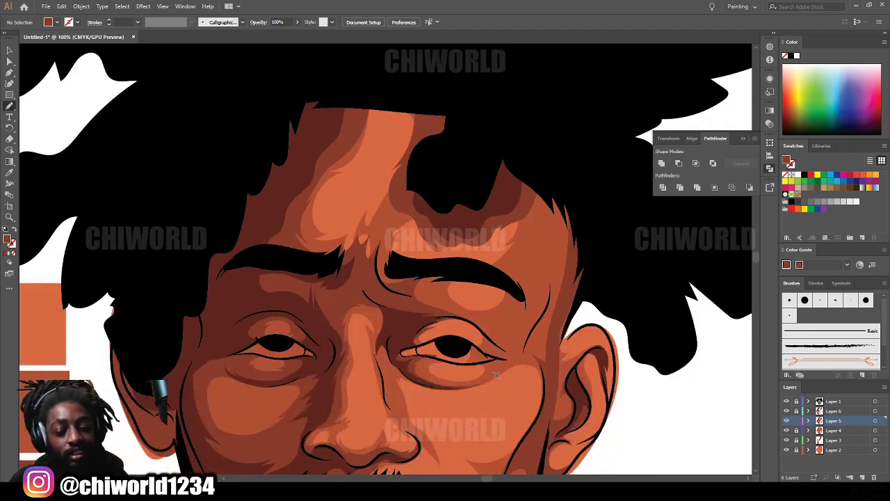
pyautogui.hotkey('ctrl', '+')
pyautogui.hotkey('ctrl', '+')
pyautogui.hotkey('ctrl', '+')
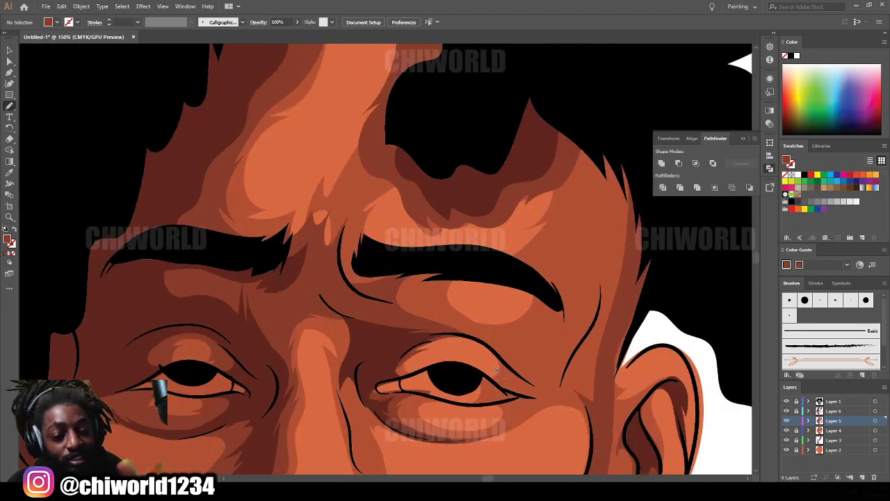
pyautogui.moveTo(340, 196)
pyautogui.mouseDown()
pyautogui.moveTo(324, 175)
pyautogui.moveTo(303, 226)
pyautogui.moveTo(276, 268)
pyautogui.mouseUp()
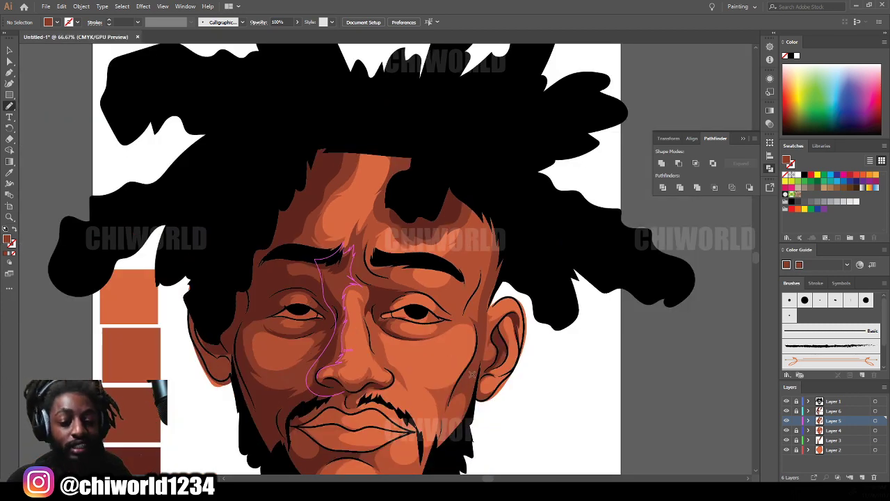
pyautogui.hotkey('ctrl', '-')
pyautogui.hotkey('ctrl', '-')
pyautogui.hotkey('ctrl', '+')
pyautogui.hotkey('ctrl', '+')
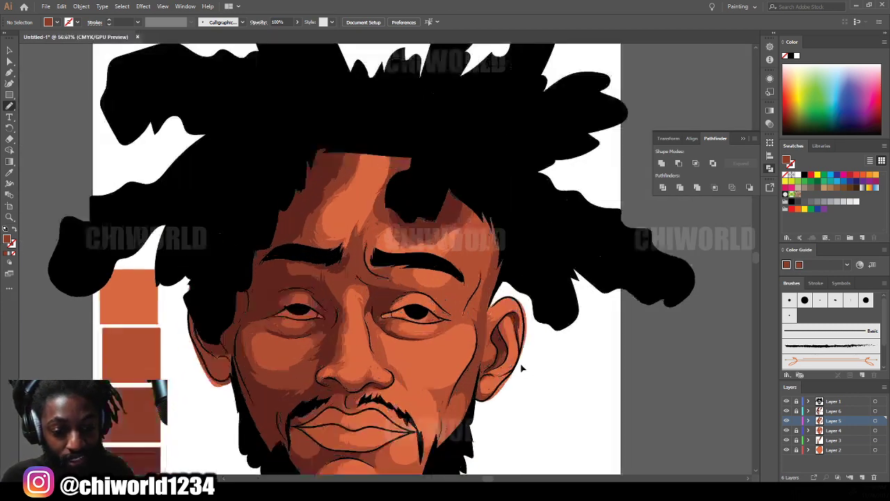
pyautogui.hotkey('ctrl', '-')
pyautogui.hotkey('ctrl', '-')
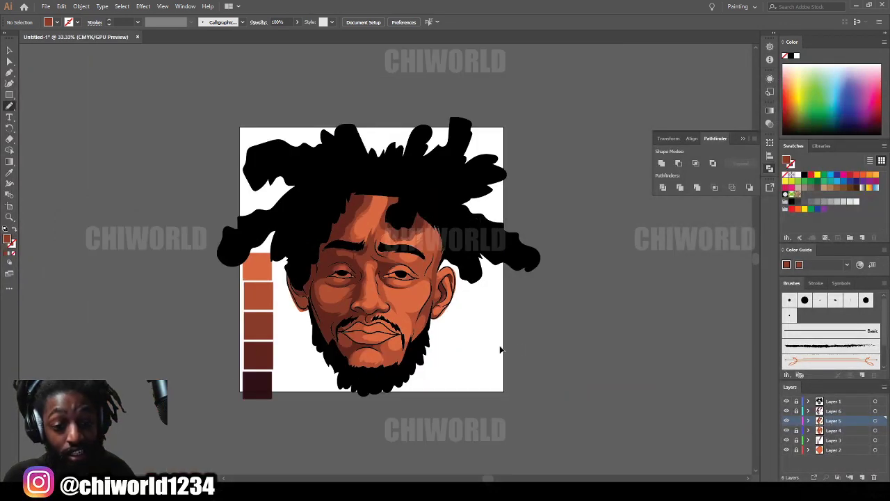
# Step: Draw darker brown shadows on Layer 5 beneath the right eye and around its upper eyelid out to the outer corner
pyautogui.hotkey('ctrl', '+')
pyautogui.hotkey('ctrl', '+')
pyautogui.moveTo(471, 374); pyautogui.dragTo(480, 341)
pyautogui.hotkey('ctrl', '+')
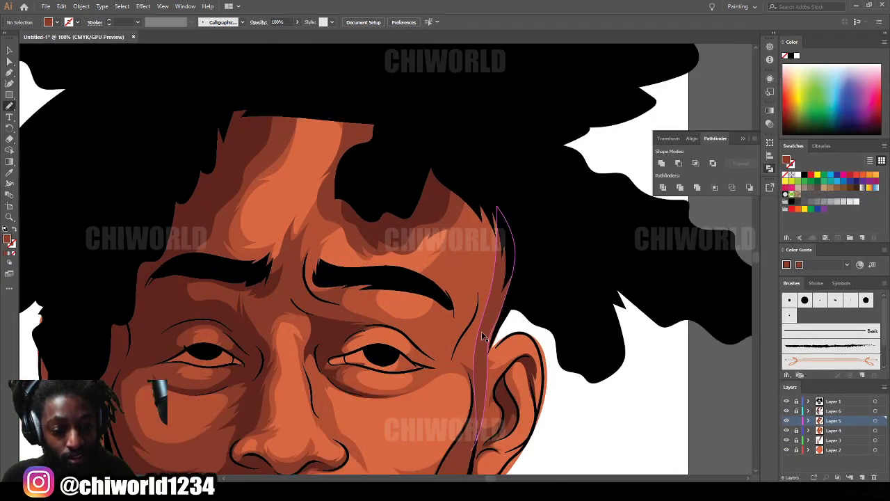
pyautogui.hotkey('ctrl', '+')
pyautogui.hotkey('ctrl', '+')
pyautogui.hotkey('ctrl', '+')
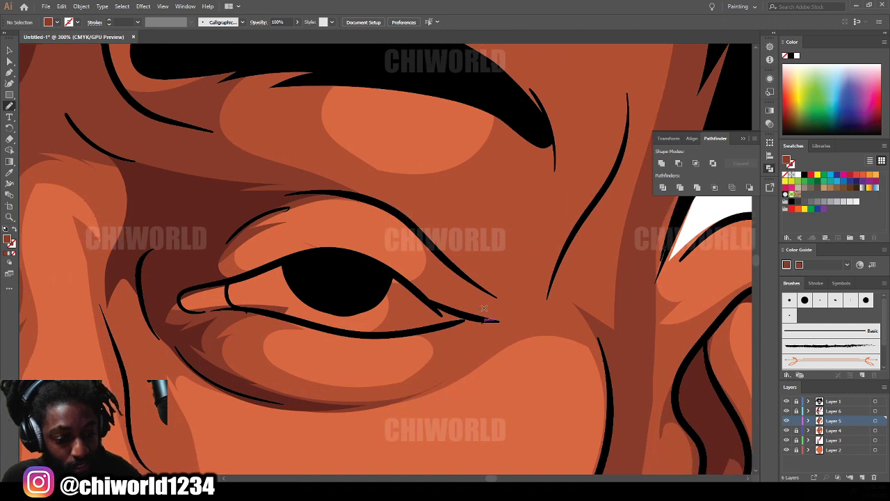
pyautogui.moveTo(192, 345)
pyautogui.mouseDown()
pyautogui.moveTo(208, 328)
pyautogui.moveTo(266, 312)
pyautogui.moveTo(297, 321)
pyautogui.moveTo(243, 341)
pyautogui.moveTo(254, 339)
pyautogui.moveTo(254, 367)
pyautogui.moveTo(295, 386)
pyautogui.moveTo(359, 394)
pyautogui.moveTo(407, 387)
pyautogui.moveTo(394, 387)
pyautogui.moveTo(518, 337)
pyautogui.mouseUp()
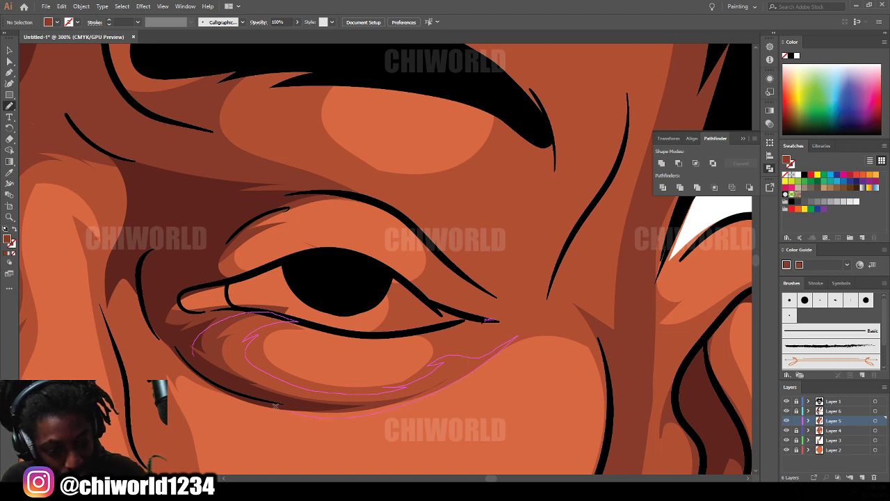
pyautogui.moveTo(275, 406); pyautogui.dragTo(195, 358)
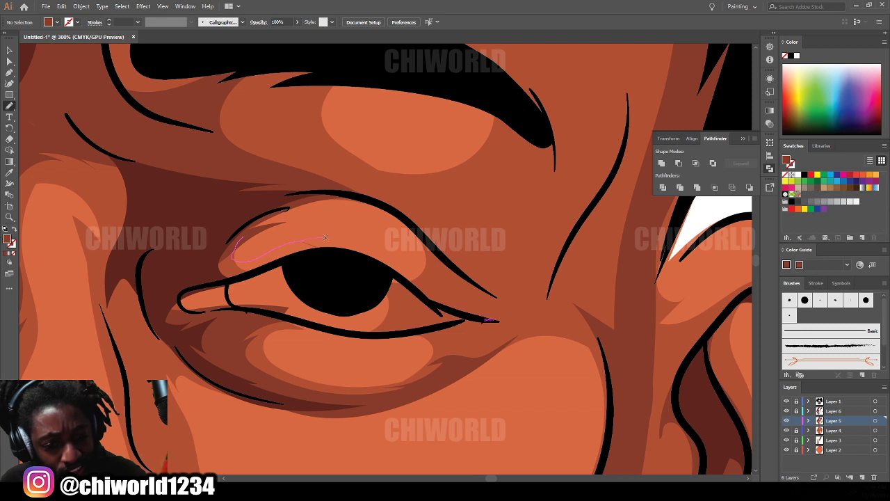
pyautogui.moveTo(439, 274)
pyautogui.mouseDown()
pyautogui.moveTo(375, 206)
pyautogui.moveTo(326, 198)
pyautogui.moveTo(212, 204)
pyautogui.moveTo(183, 183)
pyautogui.moveTo(199, 160)
pyautogui.moveTo(267, 165)
pyautogui.moveTo(387, 197)
pyautogui.moveTo(450, 234)
pyautogui.moveTo(431, 207)
pyautogui.moveTo(488, 239)
pyautogui.moveTo(533, 230)
pyautogui.moveTo(509, 229)
pyautogui.moveTo(557, 205)
pyautogui.moveTo(542, 260)
pyautogui.mouseUp()
pyautogui.moveTo(539, 330)
pyautogui.mouseDown()
pyautogui.moveTo(480, 326)
pyautogui.moveTo(372, 271)
pyautogui.moveTo(185, 264)
pyautogui.moveTo(188, 230)
pyautogui.mouseUp()
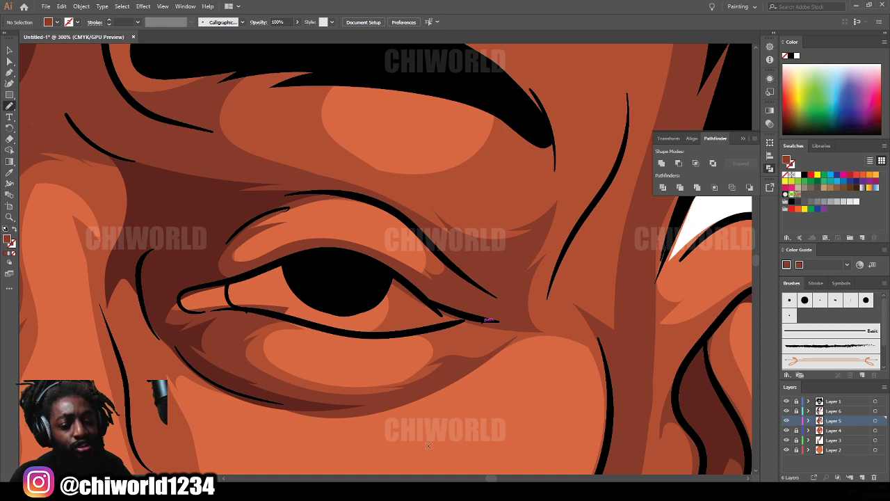
# Step: Examine the shading of the whole portrait at several zoom levels
pyautogui.hotkey('ctrl', '-')
pyautogui.hotkey('ctrl', '-')
pyautogui.hotkey('ctrl', '-')
pyautogui.hotkey('ctrl', '-')
pyautogui.hotkey('ctrl', '-')
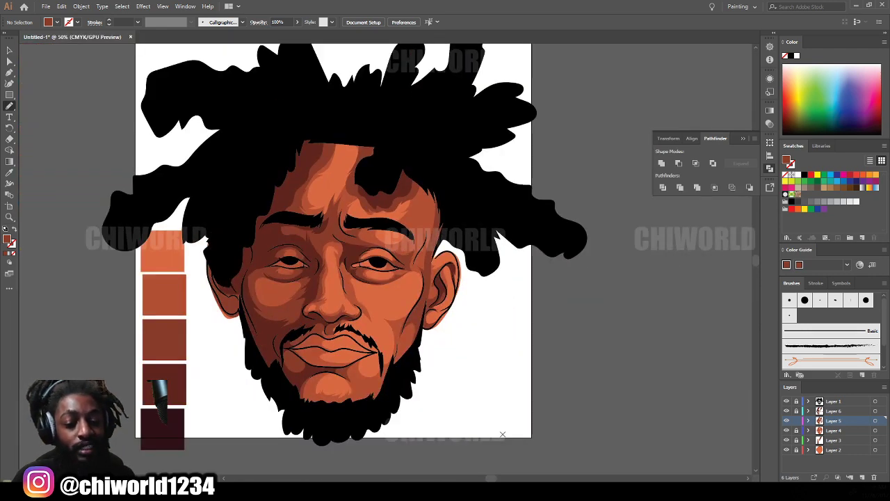
pyautogui.hotkey('ctrl', '-')
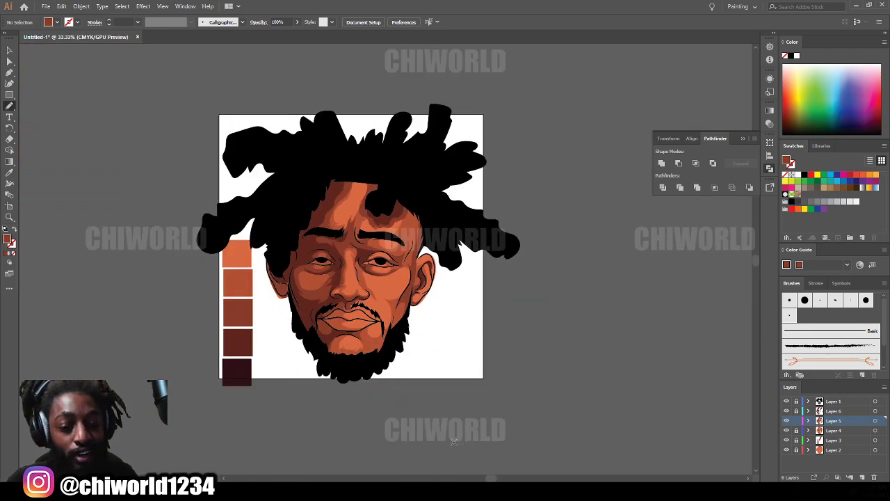
pyautogui.hotkey('ctrl', '+')
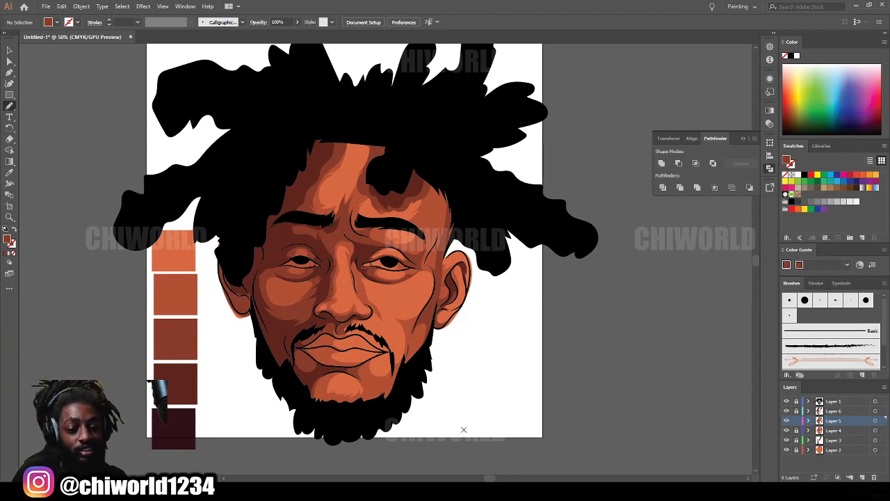
pyautogui.scroll(1, 463, 429)
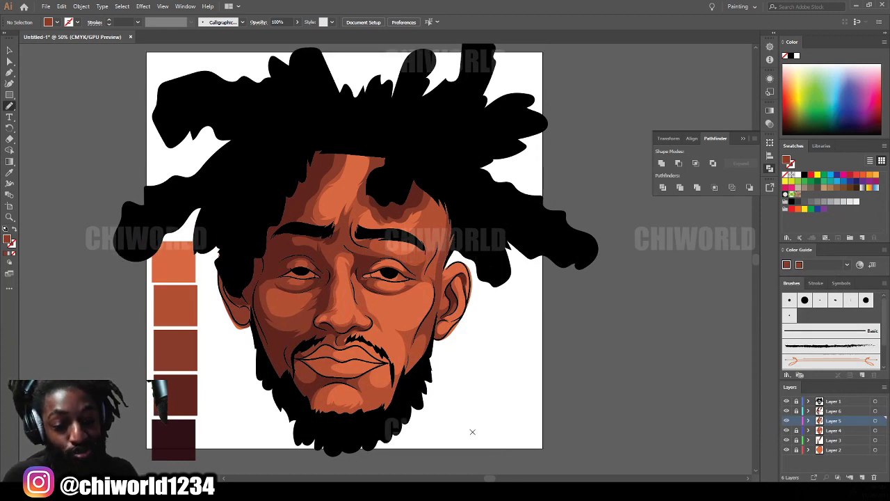
pyautogui.scroll(2, 474, 418)
pyautogui.hotkey('ctrl', '-')
pyautogui.hotkey('ctrl', '-')
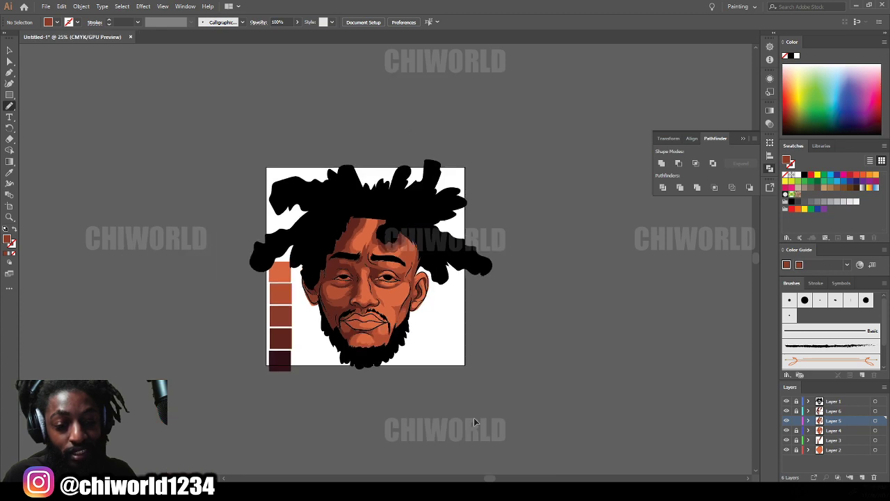
pyautogui.hscroll(-1, 474, 417)
pyautogui.hotkey('ctrl', '+')
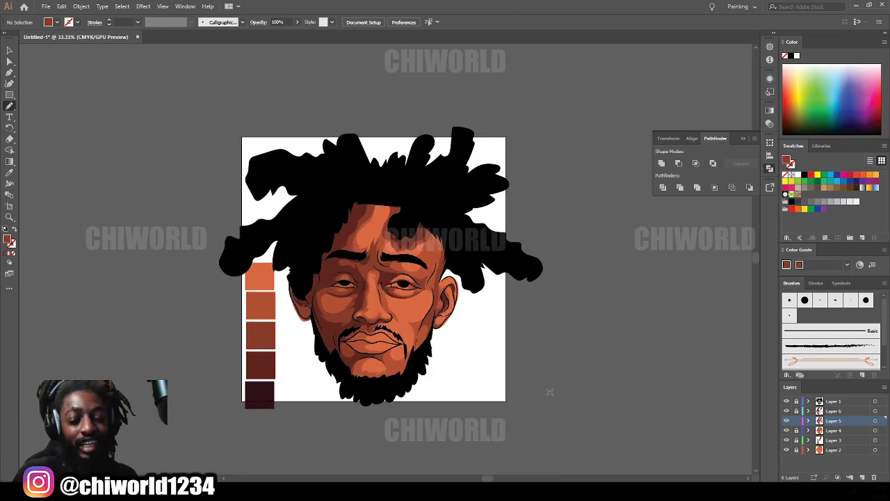
pyautogui.hotkey('ctrl', '+')
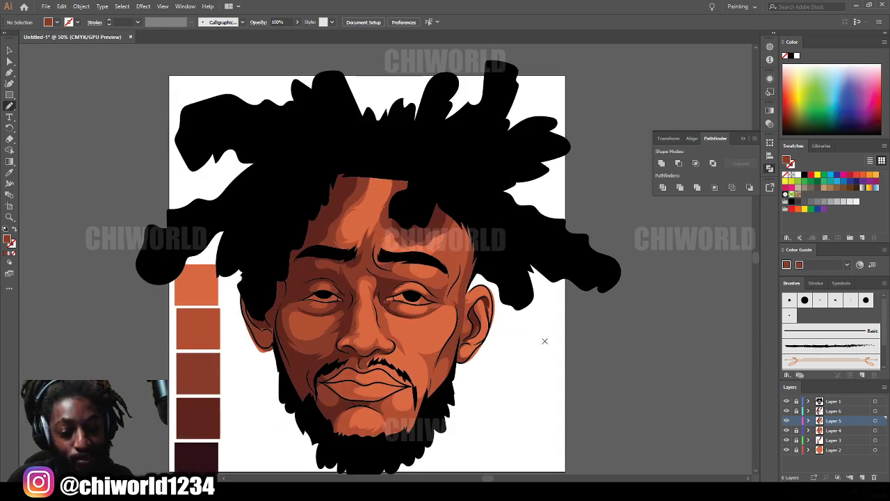
pyautogui.scroll(-2, 545, 341)
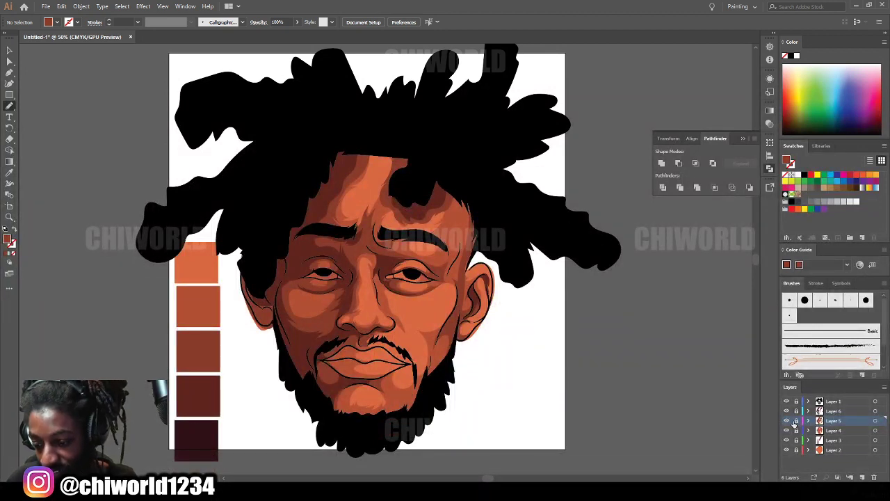
# Step: Lock Layer 5, add a new layer and move it directly above Layer 6
pyautogui.hotkey('ctrl', 'l')
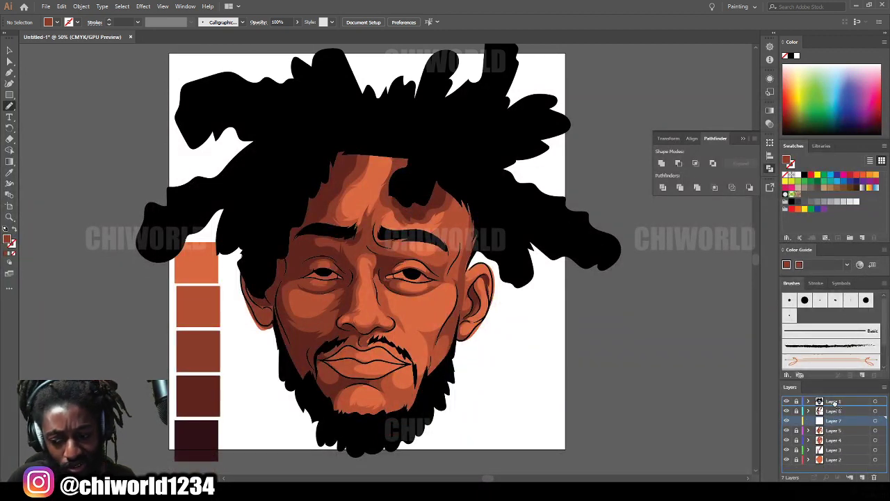
pyautogui.moveTo(834, 404); pyautogui.dragTo(834, 406)
pyautogui.scroll(-2, 477, 336)
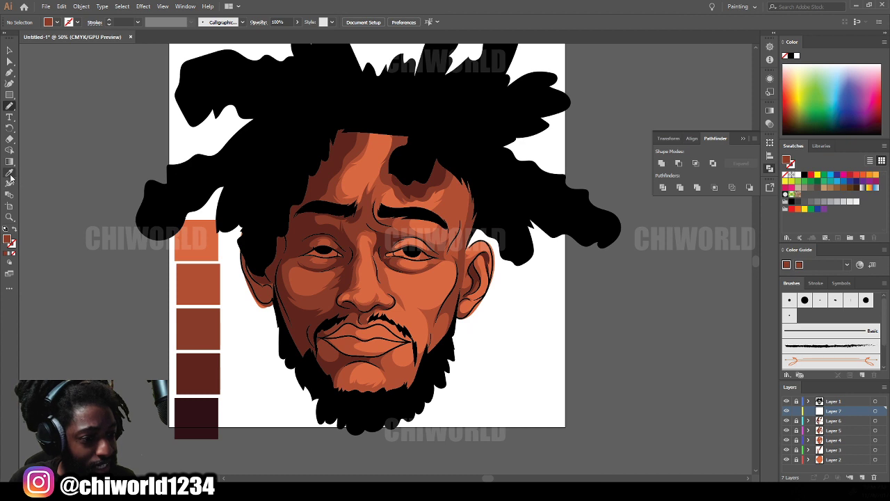
# Step: Sample the darkest swatch and draw a jagged Pencil shadow on Layer 7 along the left hairline from the ear to the forehead
pyautogui.press('i')
pyautogui.click(186, 411)
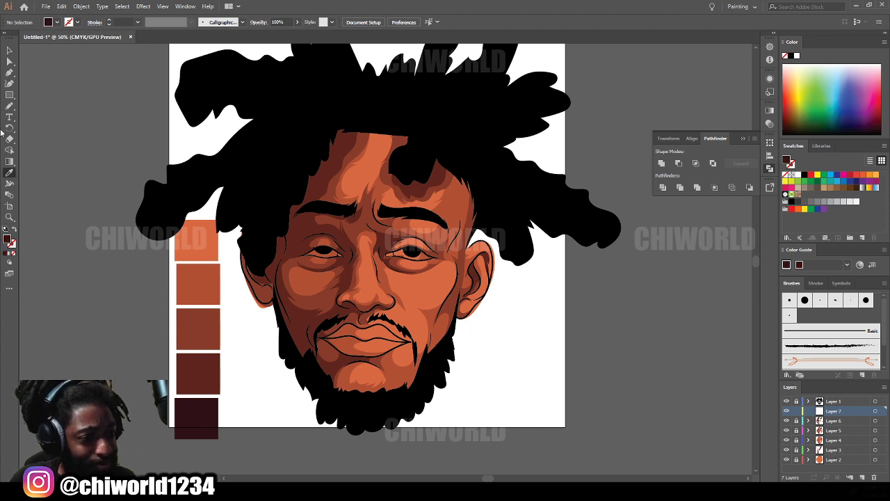
pyautogui.click(9, 107)
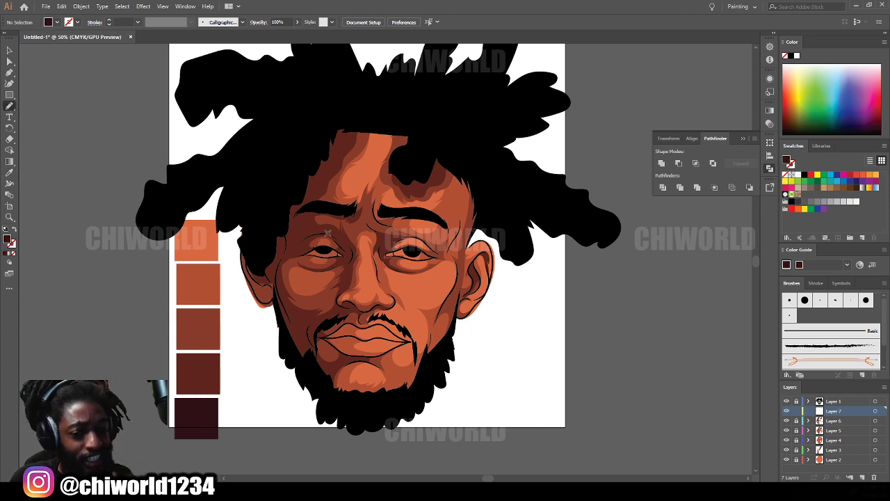
pyautogui.scroll(2, 440, 284)
pyautogui.scroll(1, 452, 275)
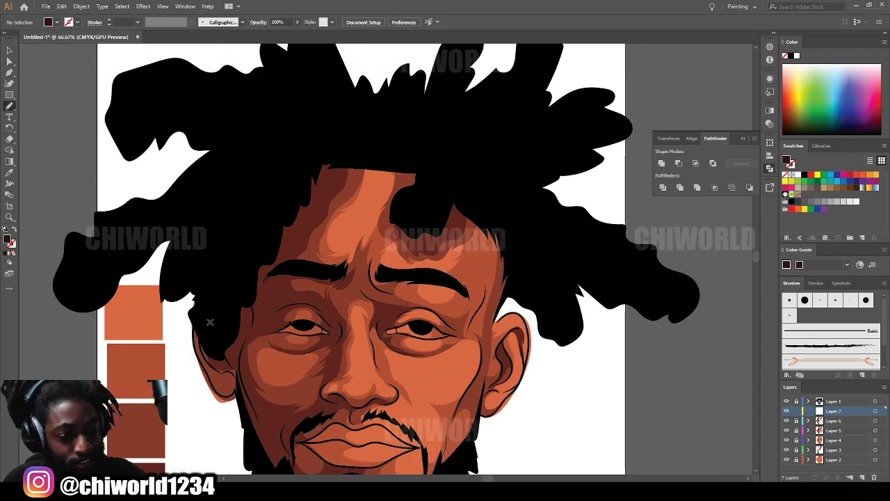
pyautogui.moveTo(209, 322)
pyautogui.mouseDown()
pyautogui.moveTo(215, 365)
pyautogui.moveTo(252, 372)
pyautogui.moveTo(266, 309)
pyautogui.moveTo(345, 149)
pyautogui.moveTo(313, 137)
pyautogui.mouseUp()
pyautogui.scroll(-3, 503, 431)
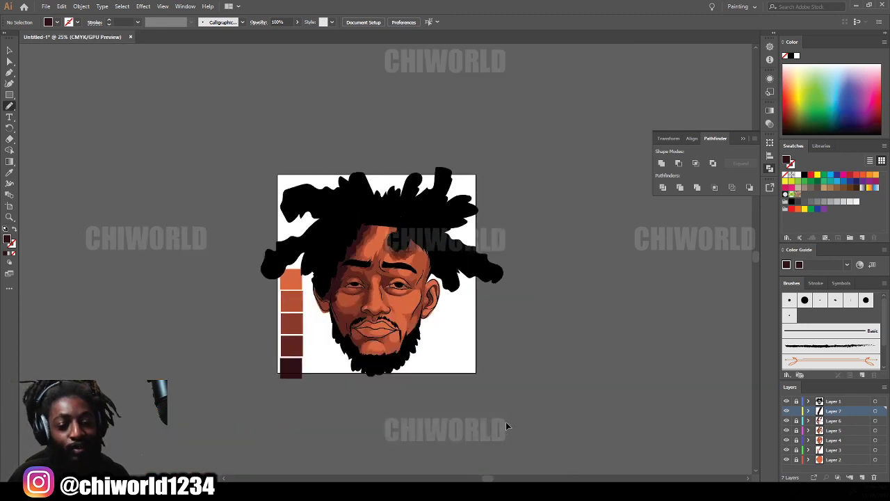
# Step: Select the hairline shadow on Layer 7 and adjust its colour balance with magenta +13% and yellow +23%
pyautogui.scroll(2, 506, 422)
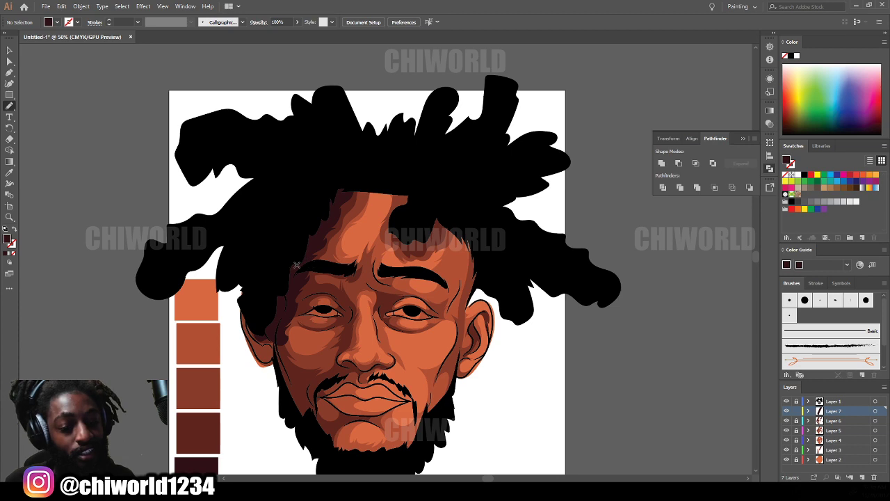
pyautogui.click(9, 51)
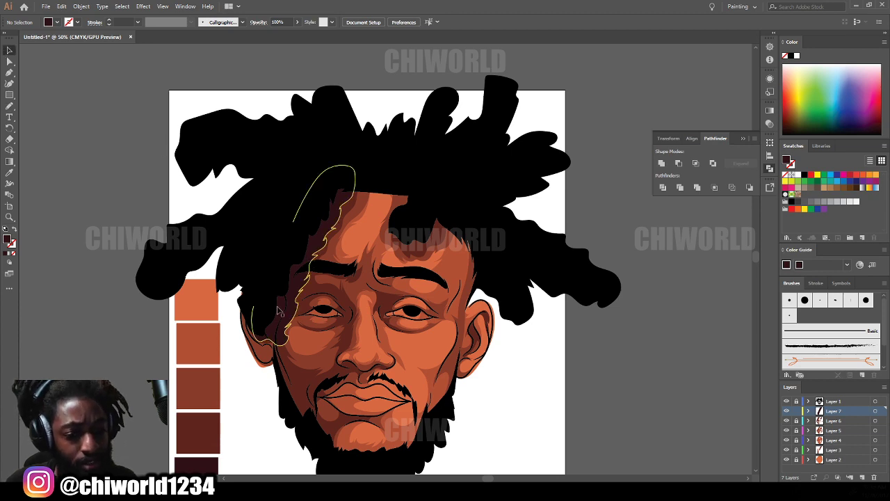
pyautogui.click(299, 285)
pyautogui.scroll(2, 299, 285)
pyautogui.scroll(2, 293, 315)
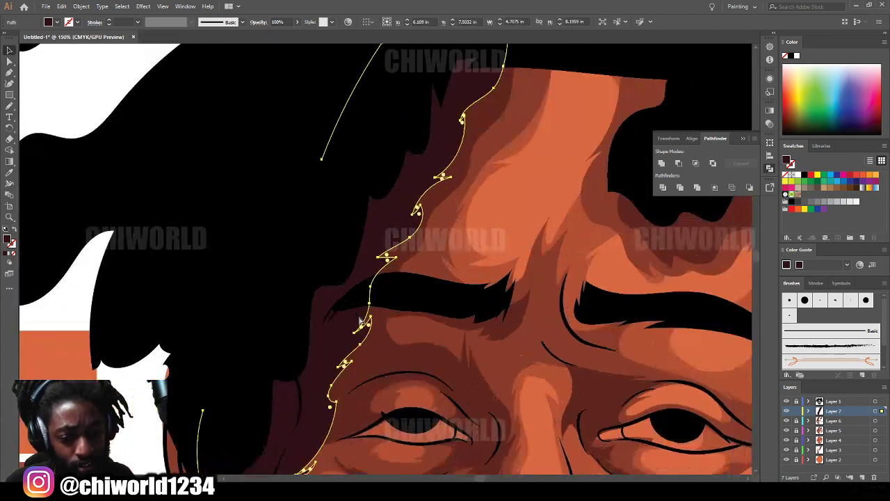
pyautogui.hscroll(1, 359, 288)
pyautogui.click(62, 5)
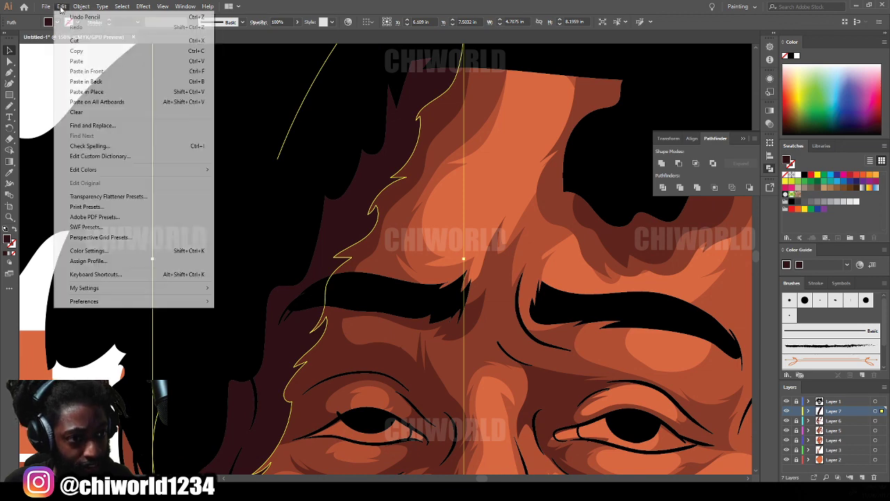
pyautogui.moveTo(189, 169)
pyautogui.click(257, 193)
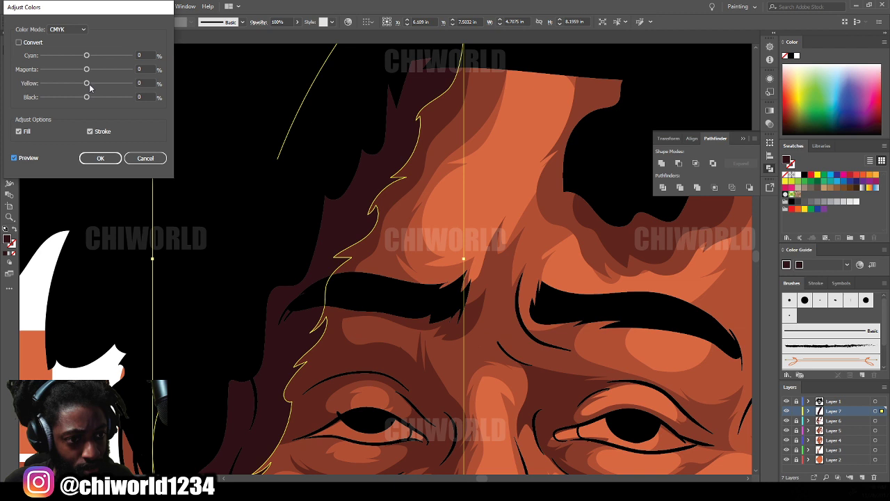
pyautogui.moveTo(87, 83)
pyautogui.mouseDown()
pyautogui.moveTo(97, 88)
pyautogui.moveTo(87, 70)
pyautogui.moveTo(95, 71)
pyautogui.mouseUp()
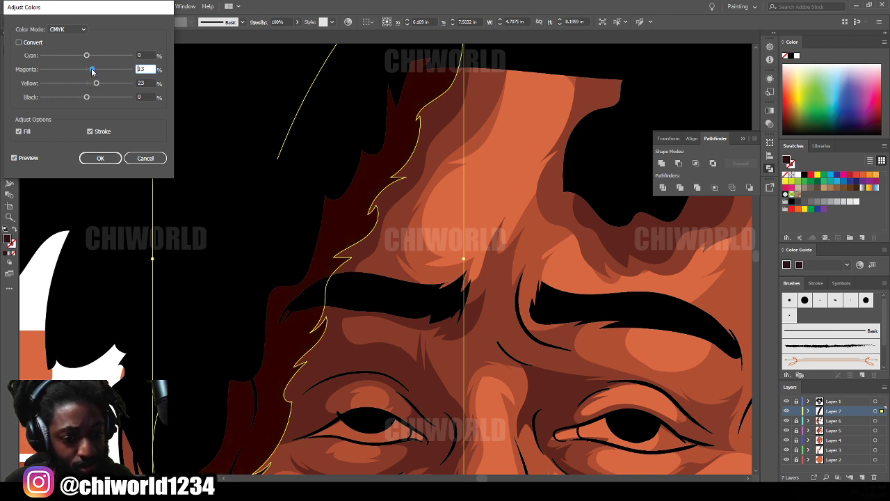
pyautogui.click(100, 158)
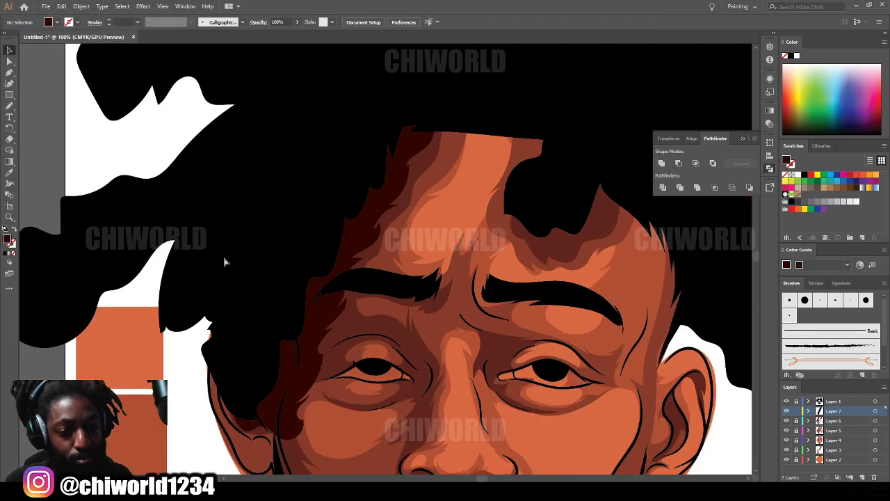
# Step: Draw a dark Pencil shadow on Layer 7 on the forehead, beneath the lock of hair hanging over it
pyautogui.hotkey('ctrl', '-')
pyautogui.hotkey('ctrl', '-')
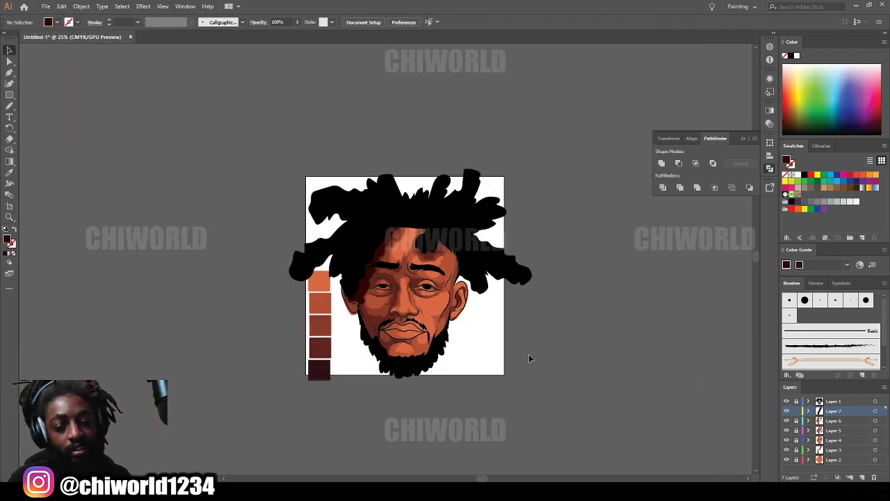
pyautogui.hotkey('ctrl', '+')
pyautogui.hotkey('ctrl', '+')
pyautogui.scroll(1, 529, 332)
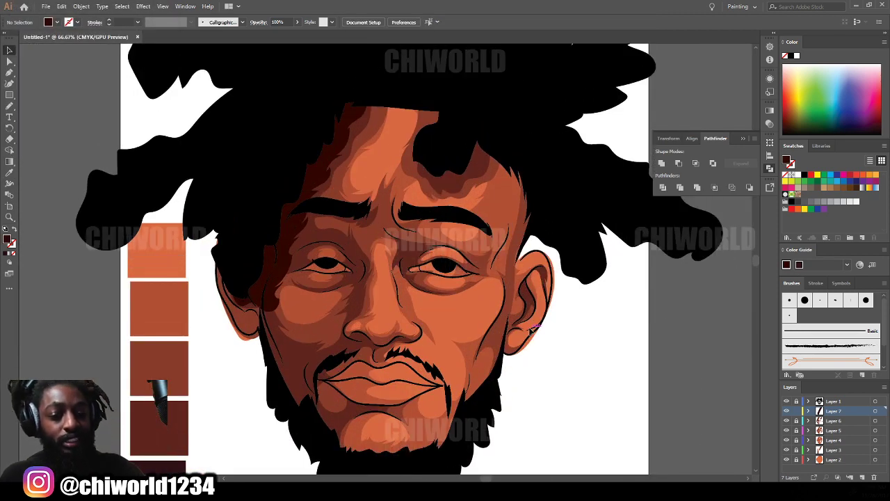
pyautogui.click(10, 105)
pyautogui.scroll(1, 442, 132)
pyautogui.moveTo(446, 130)
pyautogui.mouseDown()
pyautogui.moveTo(413, 213)
pyautogui.moveTo(438, 230)
pyautogui.moveTo(470, 217)
pyautogui.moveTo(473, 146)
pyautogui.mouseUp()
# Step: Hide Layers 2 to 7 to compare the bare line art with the shaded portrait, and show them again
pyautogui.hotkey('ctrl', '-')
pyautogui.hotkey('ctrl', '-')
pyautogui.hotkey('ctrl', '-')
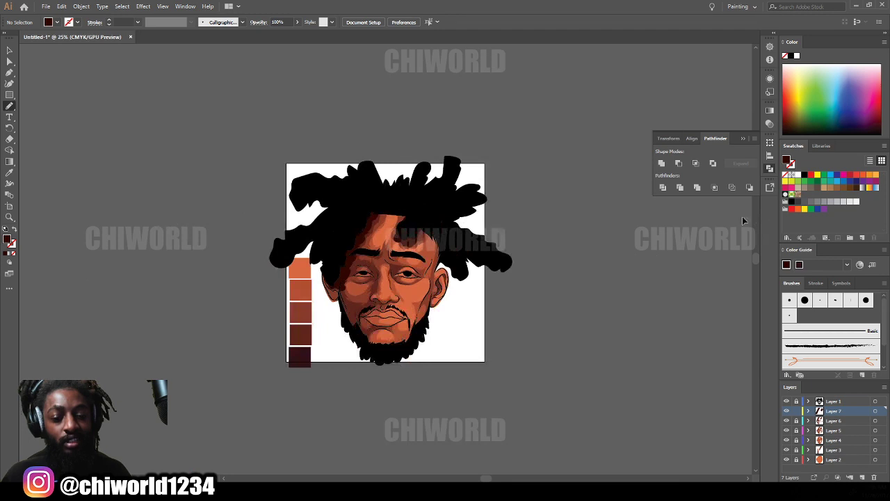
pyautogui.hotkey('ctrl', '+')
pyautogui.hotkey('ctrl', '+')
pyautogui.hotkey('ctrl', '+')
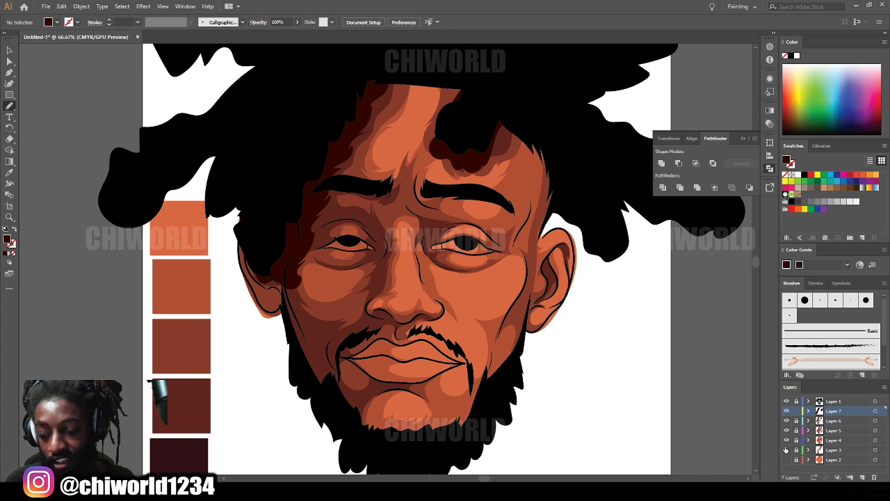
pyautogui.moveTo(786, 450); pyautogui.dragTo(786, 416)
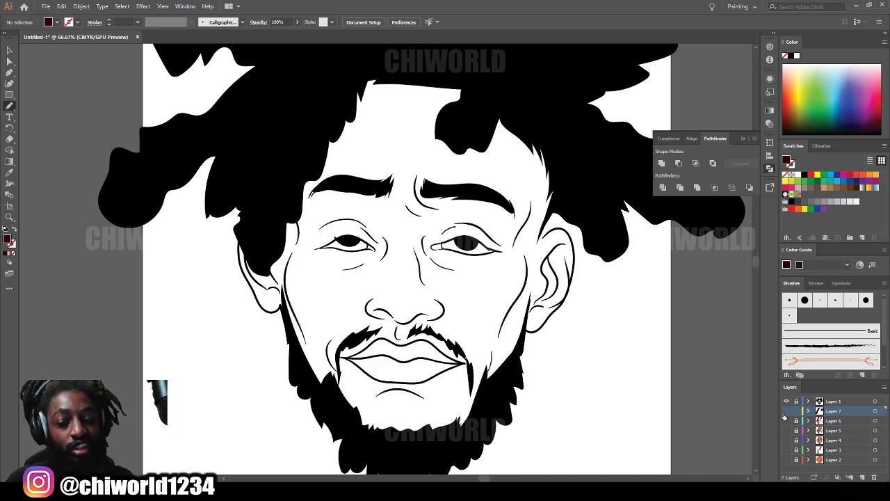
pyautogui.moveTo(785, 415); pyautogui.dragTo(787, 454)
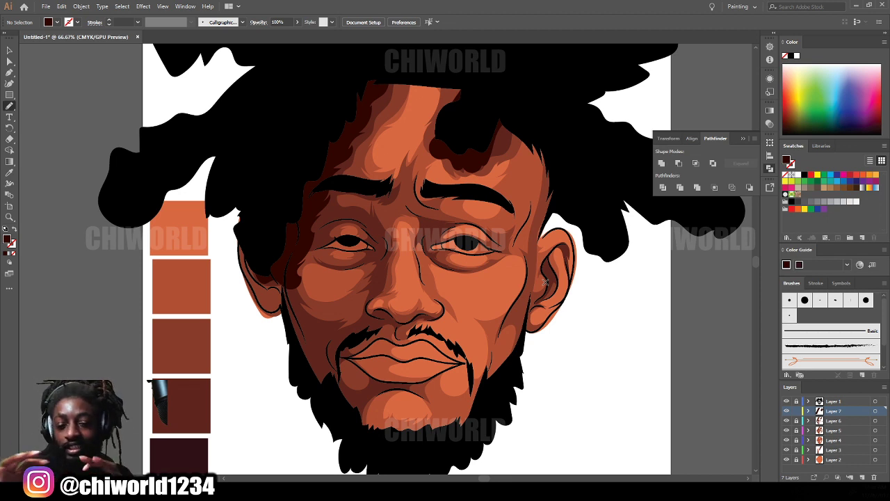
# Step: Draw a dark Pencil shadow along the left cheek and jaw edge, down the beard line and onto the chin
pyautogui.hotkey('ctrl', '-')
pyautogui.hotkey('ctrl', '-')
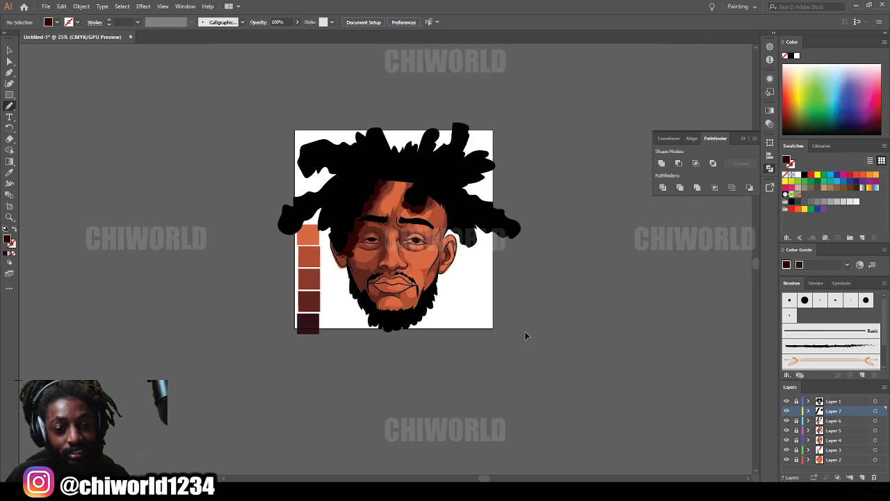
pyautogui.hotkey('ctrl', '+')
pyautogui.hotkey('ctrl', '+')
pyautogui.hotkey('ctrl', '+')
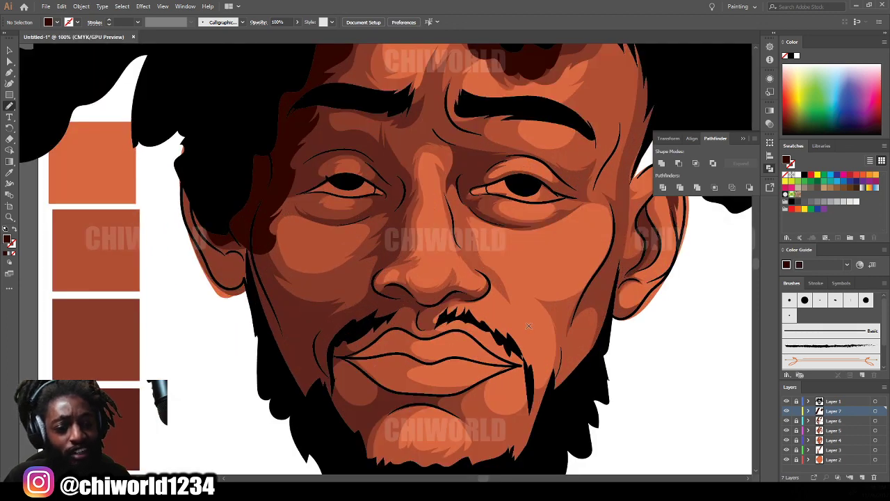
pyautogui.scroll(2, 514, 321)
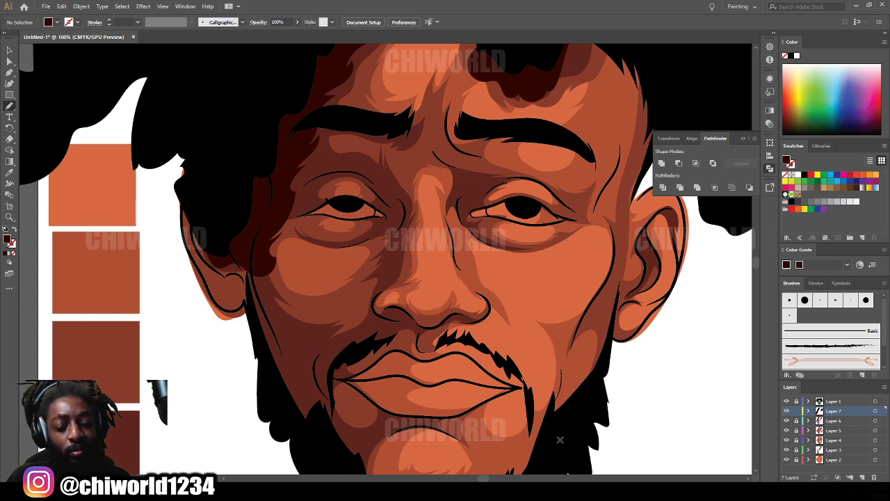
pyautogui.scroll(-3, 560, 440)
pyautogui.hotkey('ctrl', '+')
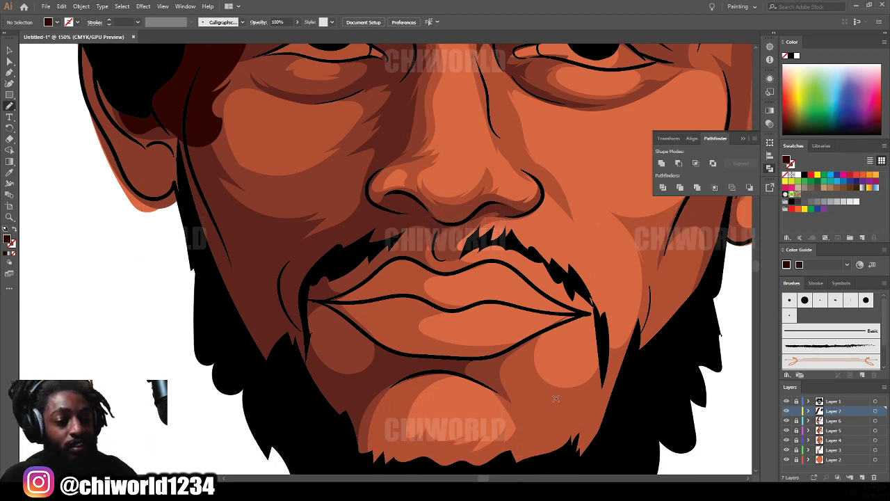
pyautogui.moveTo(270, 387)
pyautogui.mouseDown()
pyautogui.moveTo(198, 249)
pyautogui.moveTo(177, 144)
pyautogui.moveTo(181, 105)
pyautogui.moveTo(204, 194)
pyautogui.moveTo(266, 304)
pyautogui.moveTo(297, 249)
pyautogui.moveTo(295, 313)
pyautogui.moveTo(333, 376)
pyautogui.moveTo(327, 361)
pyautogui.moveTo(368, 383)
pyautogui.moveTo(429, 373)
pyautogui.moveTo(388, 401)
pyautogui.moveTo(371, 431)
pyautogui.moveTo(370, 464)
pyautogui.moveTo(350, 470)
pyautogui.moveTo(276, 409)
pyautogui.moveTo(245, 366)
pyautogui.mouseUp()
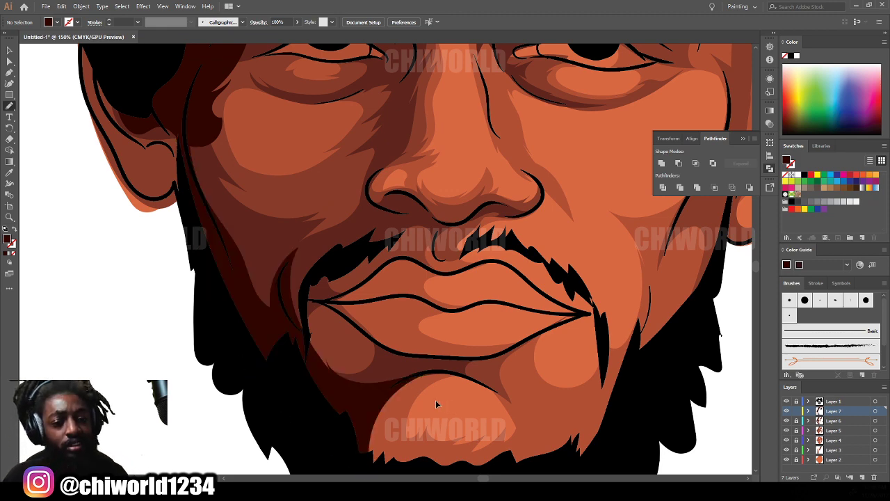
# Step: Draw a dark Pencil shadow along the underside of the nose, filling both nostrils
pyautogui.scroll(-5, 458, 400)
pyautogui.scroll(3, 491, 341)
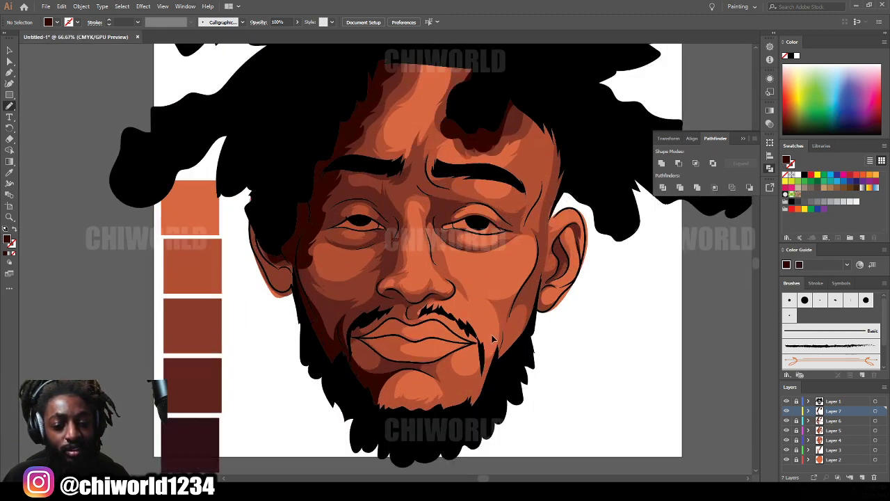
pyautogui.scroll(3, 492, 338)
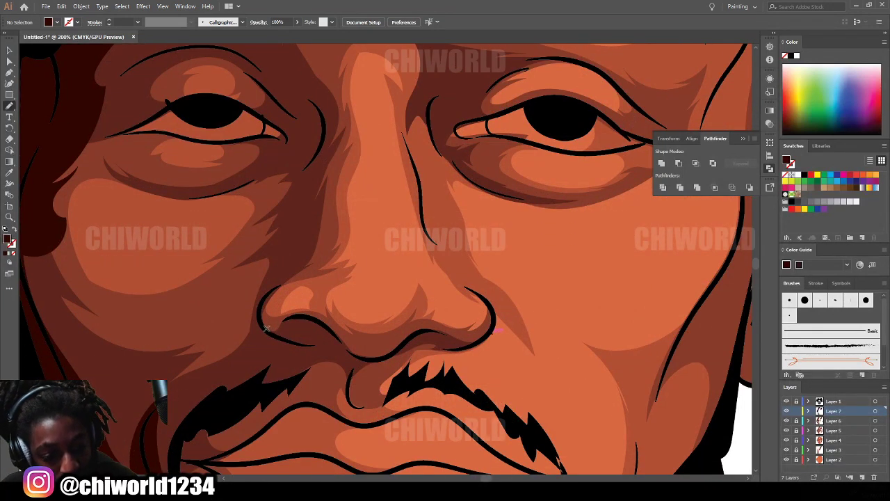
pyautogui.moveTo(265, 328)
pyautogui.mouseDown()
pyautogui.moveTo(296, 333)
pyautogui.moveTo(277, 324)
pyautogui.moveTo(317, 318)
pyautogui.moveTo(368, 359)
pyautogui.moveTo(419, 329)
pyautogui.moveTo(438, 326)
pyautogui.moveTo(458, 345)
pyautogui.moveTo(490, 331)
pyautogui.moveTo(465, 348)
pyautogui.moveTo(428, 342)
pyautogui.moveTo(353, 376)
pyautogui.moveTo(349, 390)
pyautogui.moveTo(339, 356)
pyautogui.moveTo(272, 338)
pyautogui.moveTo(260, 326)
pyautogui.moveTo(267, 302)
pyautogui.mouseUp()
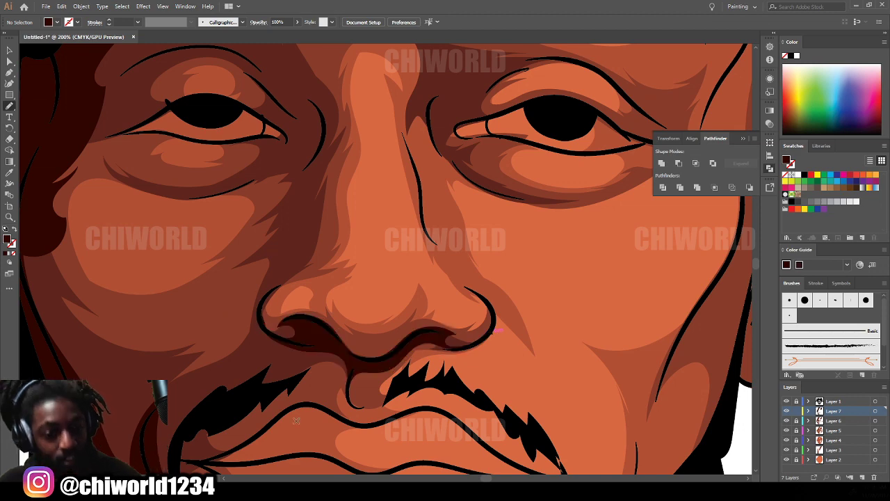
# Step: Draw a thin dark Pencil shadow following the lower lip's underside from corner to corner
pyautogui.hotkey('ctrl', '-')
pyautogui.hotkey('ctrl', '-')
pyautogui.hotkey('ctrl', '-')
pyautogui.hotkey('ctrl', '-')
pyautogui.hotkey('ctrl', '-')
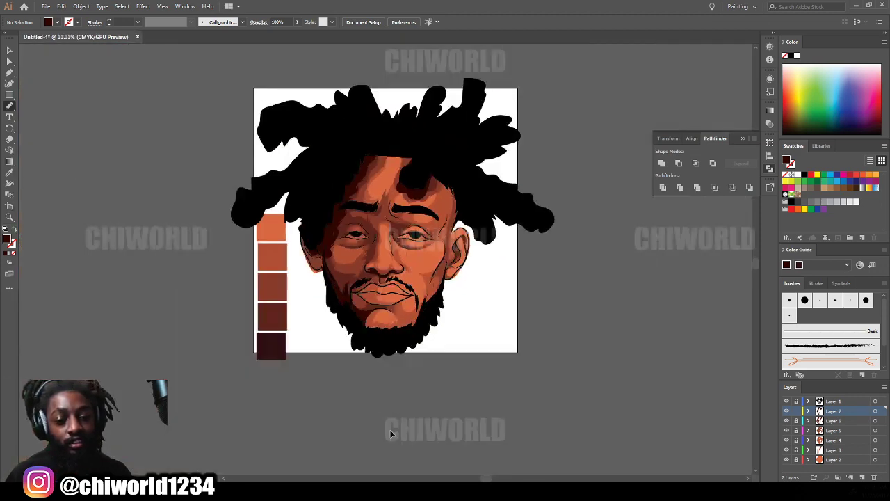
pyautogui.hotkey('ctrl', '+')
pyautogui.hotkey('ctrl', '+')
pyautogui.hotkey('ctrl', '+')
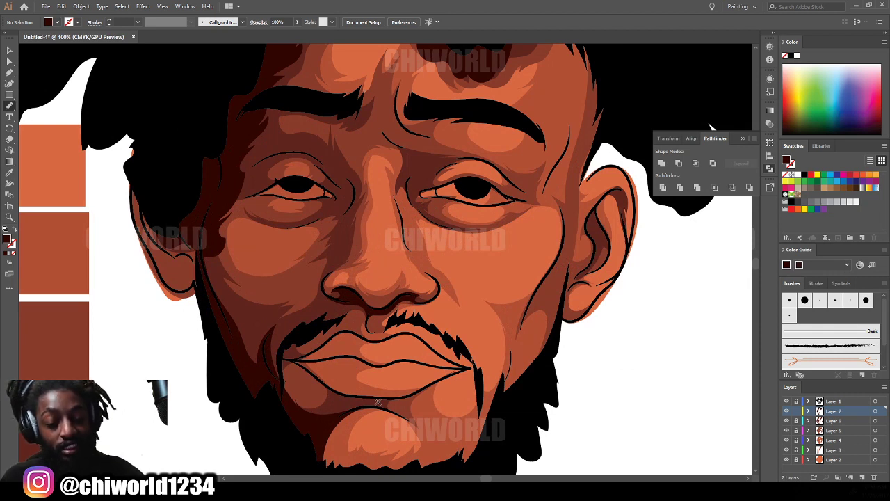
pyautogui.scroll(5, 378, 402)
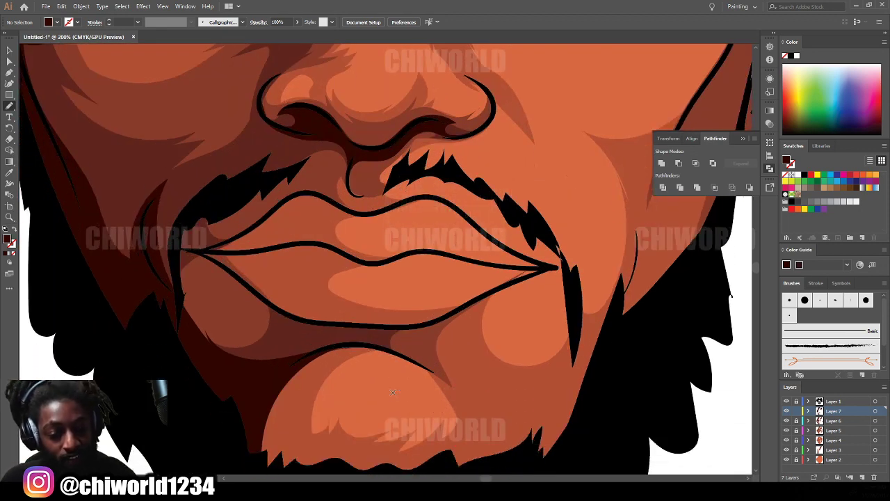
pyautogui.moveTo(500, 289)
pyautogui.mouseDown()
pyautogui.moveTo(447, 321)
pyautogui.moveTo(376, 332)
pyautogui.moveTo(282, 316)
pyautogui.moveTo(233, 273)
pyautogui.mouseUp()
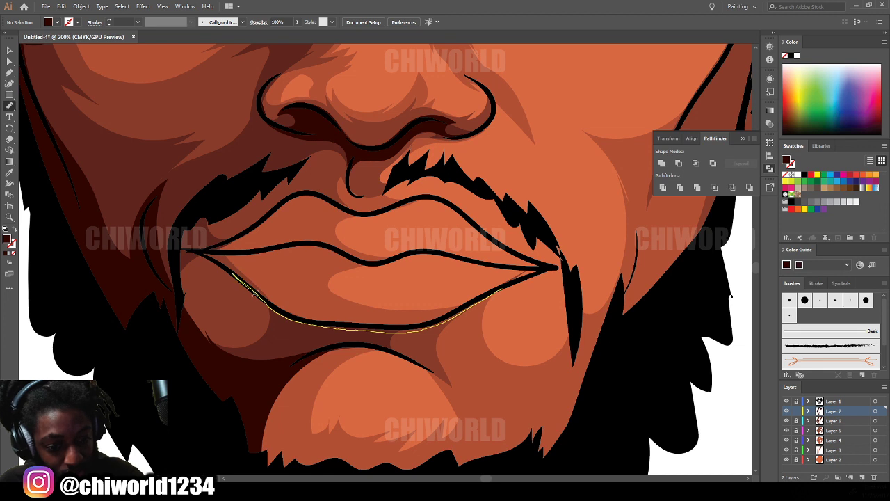
pyautogui.moveTo(521, 275)
pyautogui.mouseDown()
pyautogui.moveTo(467, 324)
pyautogui.moveTo(411, 345)
pyautogui.moveTo(355, 345)
pyautogui.moveTo(301, 339)
pyautogui.moveTo(270, 321)
pyautogui.moveTo(223, 263)
pyautogui.moveTo(323, 321)
pyautogui.moveTo(389, 325)
pyautogui.moveTo(450, 313)
pyautogui.moveTo(536, 274)
pyautogui.mouseUp()
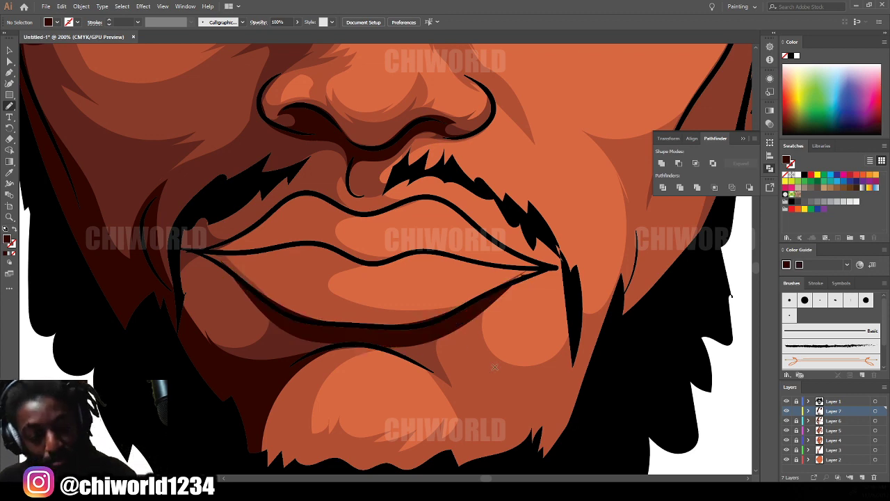
# Step: Draw dark Pencil shadows around the left eye, between the brow and upper eyelid and into the inner corner
pyautogui.scroll(-5, 558, 399)
pyautogui.scroll(4, 549, 347)
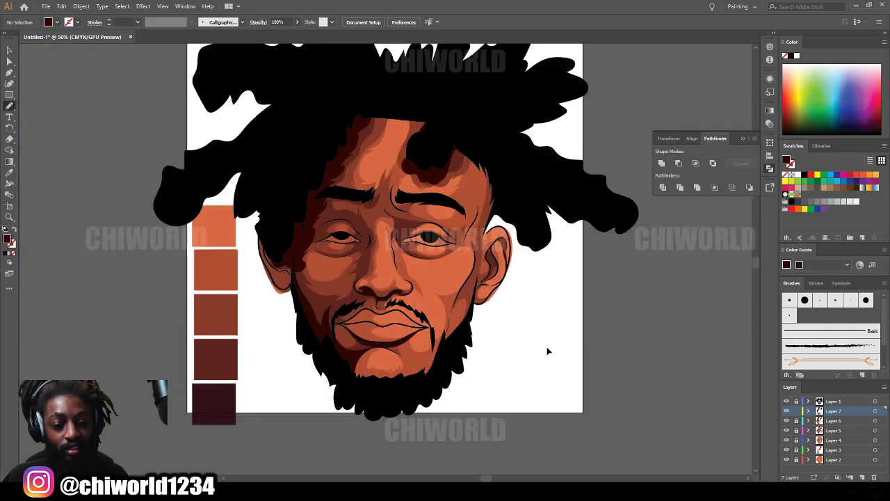
pyautogui.hotkey('ctrl', '=')
pyautogui.hotkey('ctrl', '=')
pyautogui.hotkey('ctrl', '=')
pyautogui.scroll(6, 233, 245)
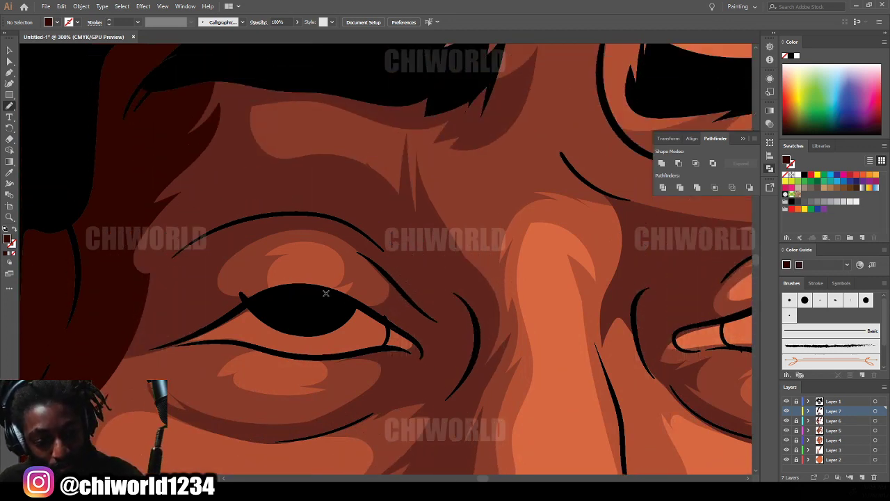
pyautogui.moveTo(326, 293)
pyautogui.mouseDown()
pyautogui.moveTo(387, 291)
pyautogui.moveTo(367, 257)
pyautogui.moveTo(386, 264)
pyautogui.moveTo(359, 233)
pyautogui.moveTo(316, 215)
pyautogui.moveTo(242, 226)
pyautogui.moveTo(196, 262)
pyautogui.moveTo(188, 300)
pyautogui.moveTo(221, 312)
pyautogui.moveTo(253, 309)
pyautogui.moveTo(185, 339)
pyautogui.moveTo(85, 364)
pyautogui.moveTo(101, 322)
pyautogui.moveTo(109, 234)
pyautogui.moveTo(129, 184)
pyautogui.moveTo(128, 206)
pyautogui.moveTo(137, 190)
pyautogui.moveTo(216, 172)
pyautogui.mouseUp()
pyautogui.moveTo(293, 175)
pyautogui.mouseDown()
pyautogui.moveTo(391, 227)
pyautogui.moveTo(448, 313)
pyautogui.moveTo(454, 306)
pyautogui.moveTo(441, 283)
pyautogui.moveTo(462, 298)
pyautogui.moveTo(478, 343)
pyautogui.moveTo(471, 376)
pyautogui.moveTo(434, 405)
pyautogui.moveTo(443, 383)
pyautogui.moveTo(378, 405)
pyautogui.moveTo(400, 374)
pyautogui.moveTo(378, 356)
pyautogui.moveTo(345, 354)
pyautogui.moveTo(397, 347)
pyautogui.moveTo(403, 340)
pyautogui.moveTo(388, 324)
pyautogui.moveTo(350, 309)
pyautogui.moveTo(261, 310)
pyautogui.mouseUp()
# Step: Draw a dark Pencil shadow on the cheek beside the left nostril wing
pyautogui.hotkey('ctrl', '-')
pyautogui.hotkey('ctrl', '-')
pyautogui.hotkey('ctrl', '-')
pyautogui.hotkey('ctrl', '-')
pyautogui.hotkey('ctrl', '-')
pyautogui.hotkey('ctrl', '-')
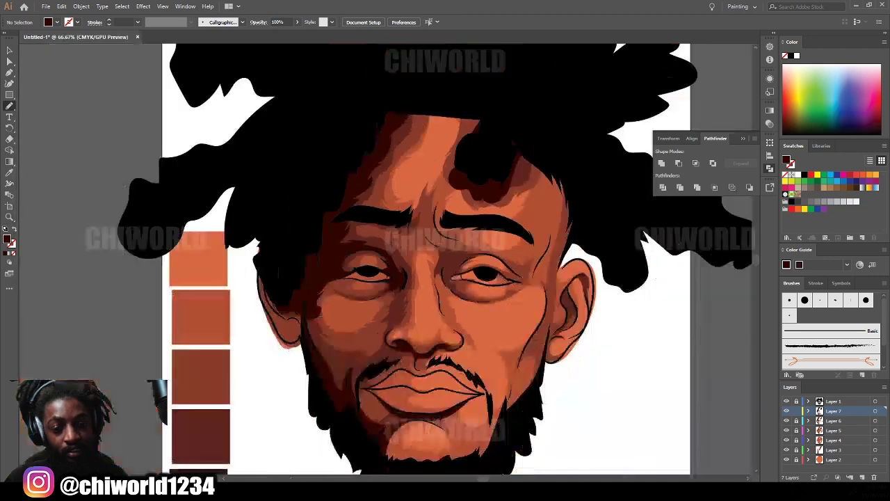
pyautogui.scroll(-1, 565, 429)
pyautogui.hotkey('ctrl', '+')
pyautogui.hotkey('ctrl', '+')
pyautogui.hotkey('ctrl', '+')
pyautogui.hotkey('ctrl', '+')
pyautogui.hotkey('ctrl', '+')
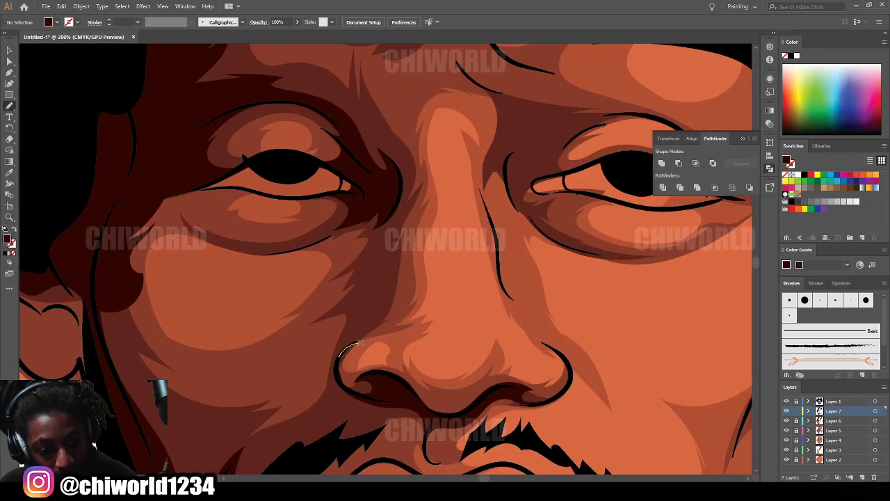
pyautogui.moveTo(359, 343)
pyautogui.mouseDown()
pyautogui.moveTo(391, 316)
pyautogui.moveTo(353, 317)
pyautogui.moveTo(247, 404)
pyautogui.moveTo(330, 371)
pyautogui.moveTo(339, 378)
pyautogui.moveTo(352, 338)
pyautogui.mouseUp()
# Step: Widen the dark shadow on the left cheek with another Pencil shape along the face edge toward the mouth
pyautogui.hotkey('ctrl', '0')
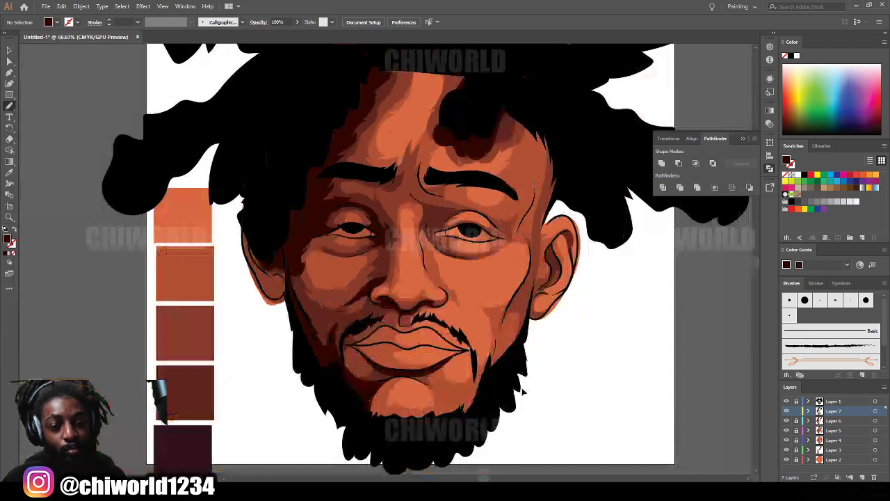
pyautogui.hotkey('ctrl', '1')
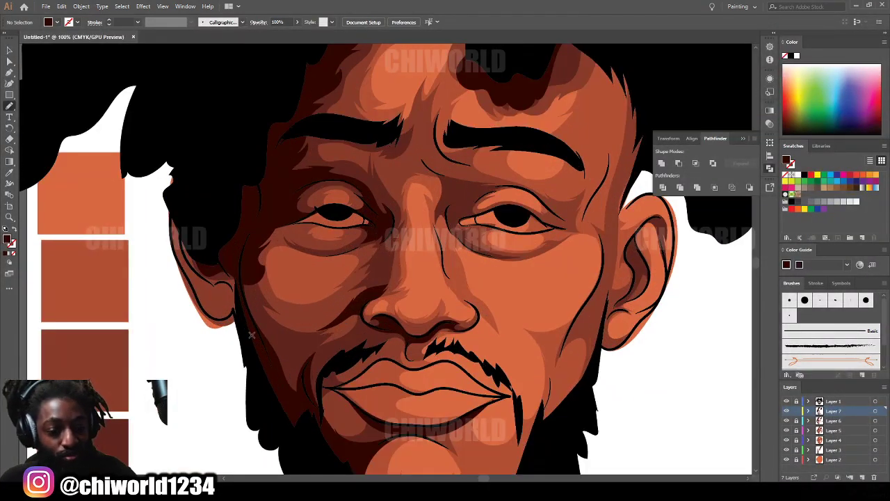
pyautogui.moveTo(265, 356)
pyautogui.mouseDown()
pyautogui.moveTo(299, 408)
pyautogui.moveTo(302, 375)
pyautogui.moveTo(327, 341)
pyautogui.moveTo(290, 359)
pyautogui.moveTo(289, 348)
pyautogui.moveTo(310, 335)
pyautogui.moveTo(270, 322)
pyautogui.moveTo(248, 261)
pyautogui.moveTo(240, 290)
pyautogui.moveTo(279, 394)
pyautogui.mouseUp()
# Step: Draw a dark Pencil shadow inside the left ear, beneath the hair and around the lobe
pyautogui.hotkey('ctrl', '-')
pyautogui.hotkey('ctrl', '-')
pyautogui.hotkey('ctrl', '-')
pyautogui.hotkey('ctrl', '-')
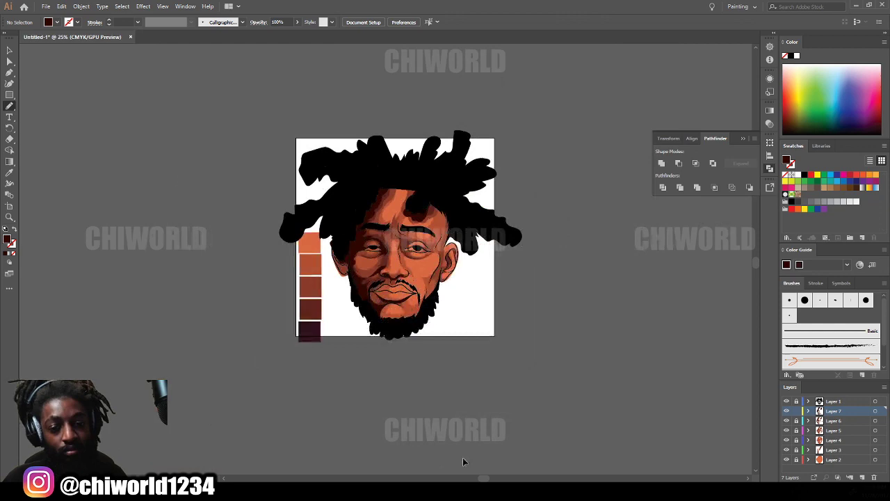
pyautogui.hotkey('ctrl', '+')
pyautogui.hotkey('ctrl', '+')
pyautogui.scroll(-3, 489, 411)
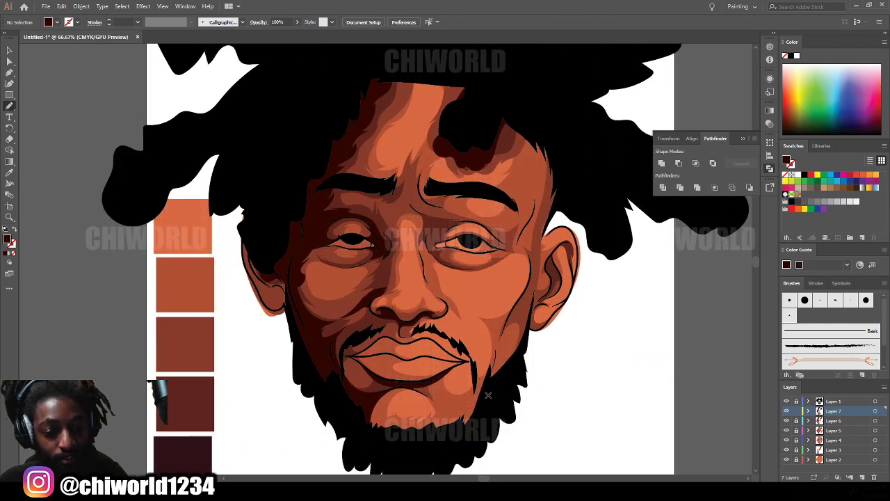
pyautogui.hotkey('ctrl', '+')
pyautogui.hotkey('ctrl', '+')
pyautogui.hotkey('ctrl', '+')
pyautogui.moveTo(240, 345)
pyautogui.mouseDown()
pyautogui.moveTo(231, 366)
pyautogui.moveTo(205, 376)
pyautogui.moveTo(180, 360)
pyautogui.moveTo(139, 266)
pyautogui.moveTo(201, 361)
pyautogui.moveTo(214, 337)
pyautogui.moveTo(171, 309)
pyautogui.moveTo(153, 274)
pyautogui.moveTo(148, 218)
pyautogui.moveTo(204, 233)
pyautogui.moveTo(238, 340)
pyautogui.mouseUp()
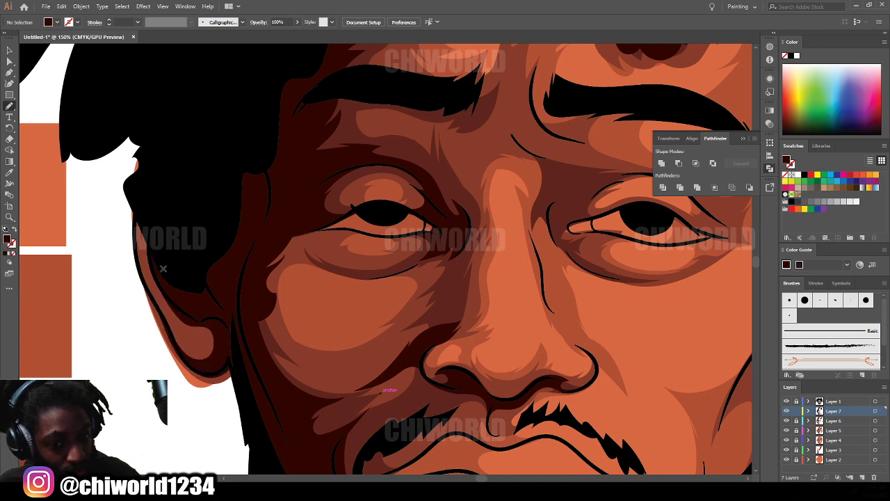
# Step: Draw a dark Pencil shadow inside the right ear, along the inner fold down to the lobe
pyautogui.scroll(-5, 382, 430)
pyautogui.scroll(5, 537, 428)
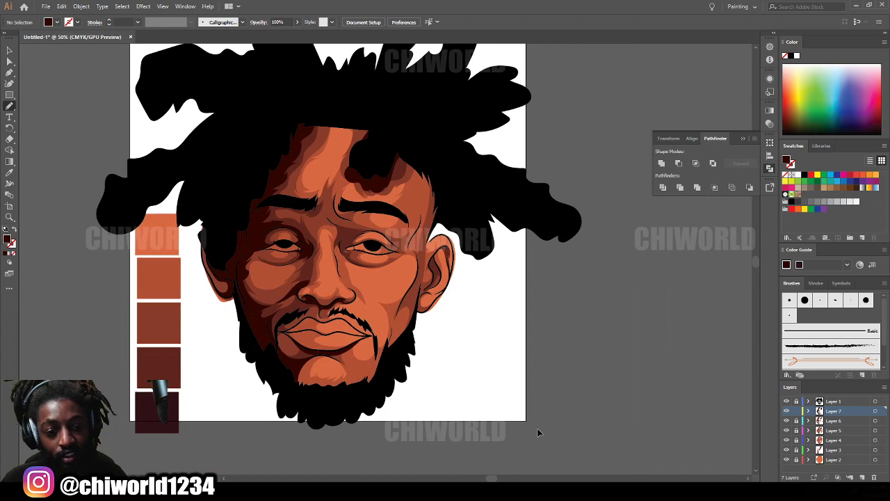
pyautogui.moveTo(422, 359)
pyautogui.mouseDown()
pyautogui.moveTo(453, 309)
pyautogui.moveTo(440, 278)
pyautogui.moveTo(455, 242)
pyautogui.moveTo(472, 287)
pyautogui.moveTo(460, 324)
pyautogui.moveTo(421, 359)
pyautogui.mouseUp()
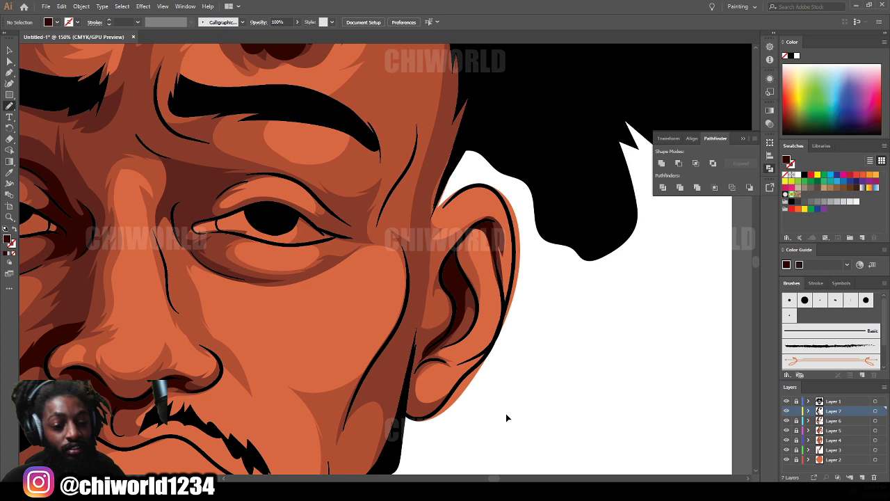
# Step: Lock Layer 7 and add a new layer above it, beneath the line-art layer
pyautogui.hotkey('ctrl', '-')
pyautogui.hotkey('ctrl', '-')
pyautogui.hotkey('ctrl', '-')
pyautogui.hotkey('ctrl', '-')
pyautogui.hotkey('ctrl', '-')
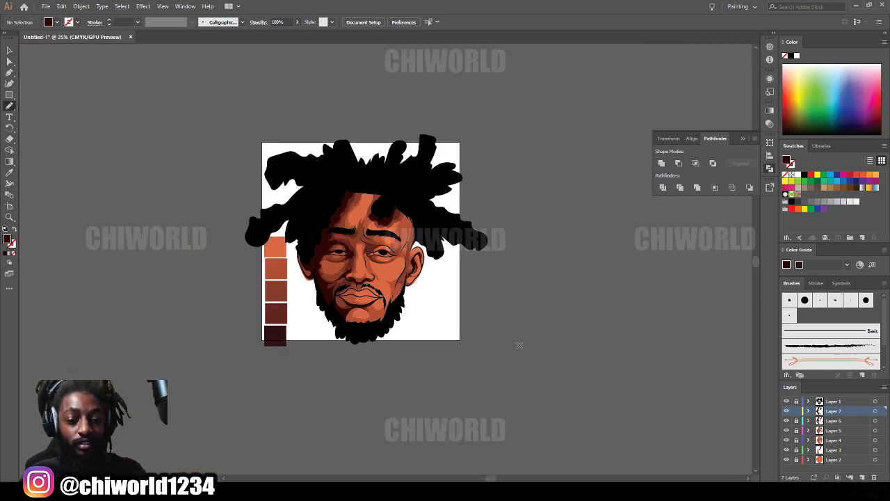
pyautogui.hotkey('ctrl', '+')
pyautogui.hotkey('ctrl', '-')
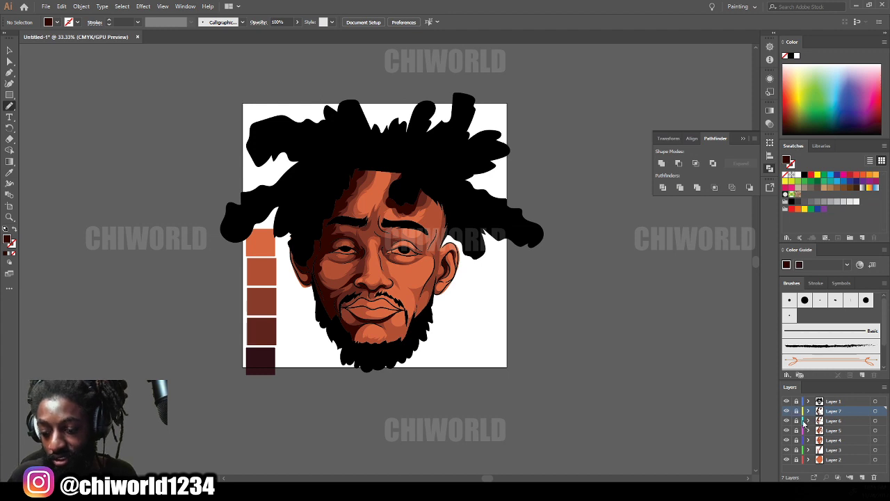
pyautogui.click(861, 476)
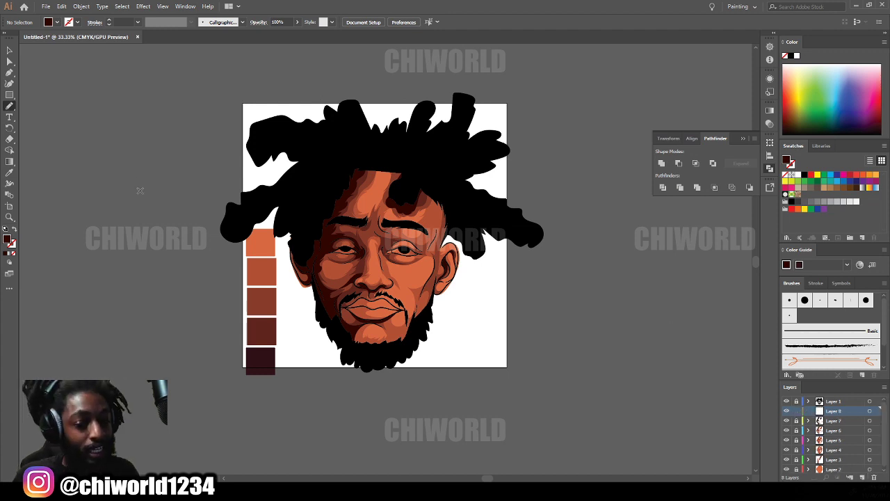
# Step: Sample the light orange skin tone from the nose and lighten the fill to FF8A66
pyautogui.click(9, 173)
pyautogui.hotkey('ctrl', '+')
pyautogui.hotkey('ctrl', '+')
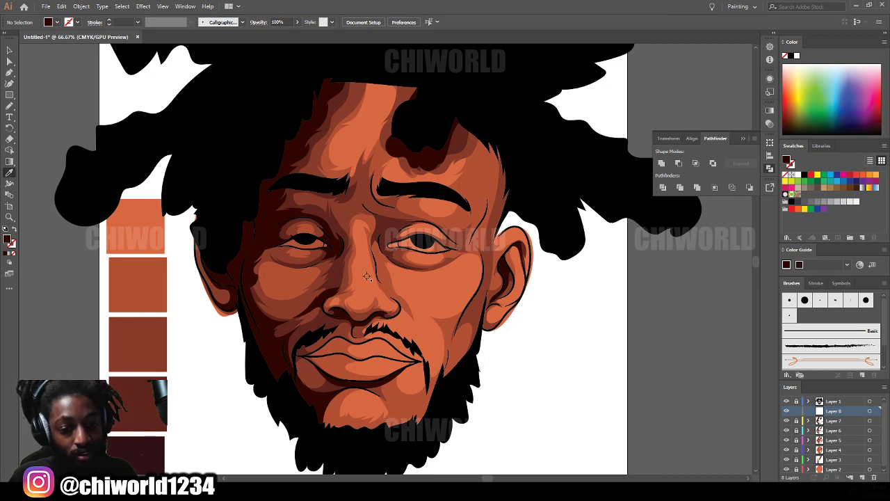
pyautogui.click(363, 277)
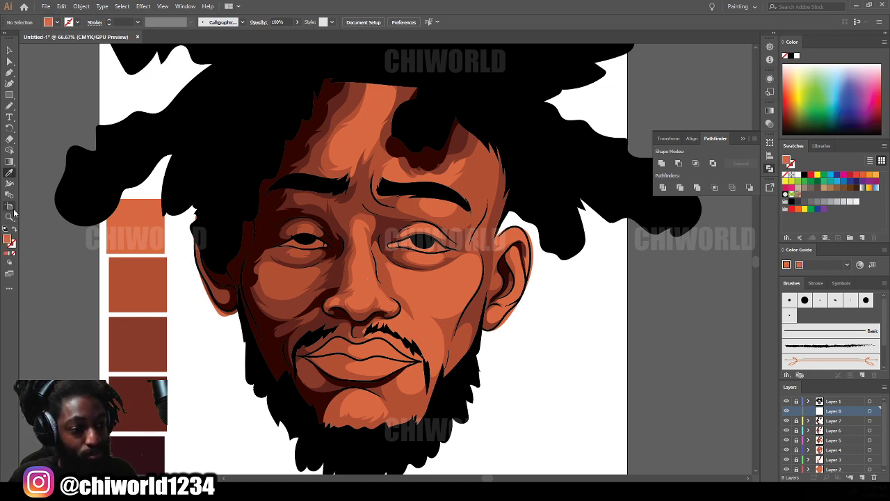
pyautogui.doubleClick(11, 242)
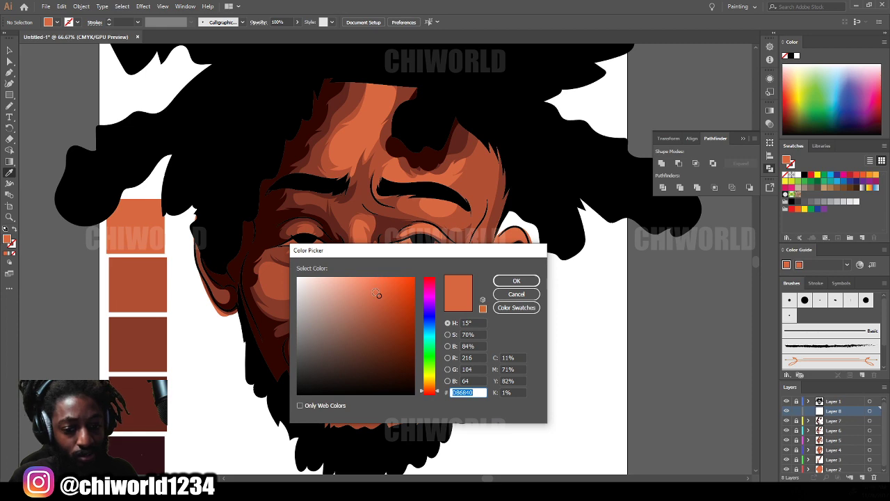
pyautogui.moveTo(376, 295); pyautogui.dragTo(367, 274)
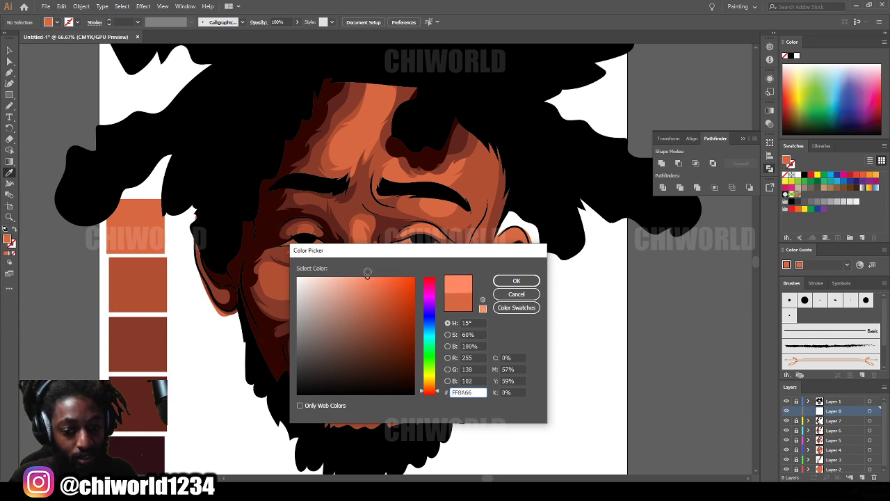
pyautogui.click(517, 280)
# Step: Draw light Pencil highlights on the tip of the nose and along the nose bridge
pyautogui.press('b')
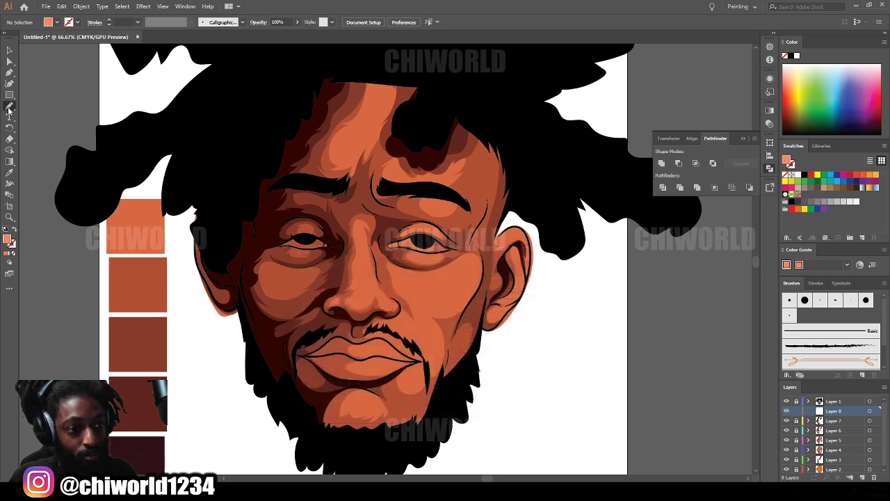
pyautogui.hotkey('ctrl', '1')
pyautogui.hotkey('ctrl', '=')
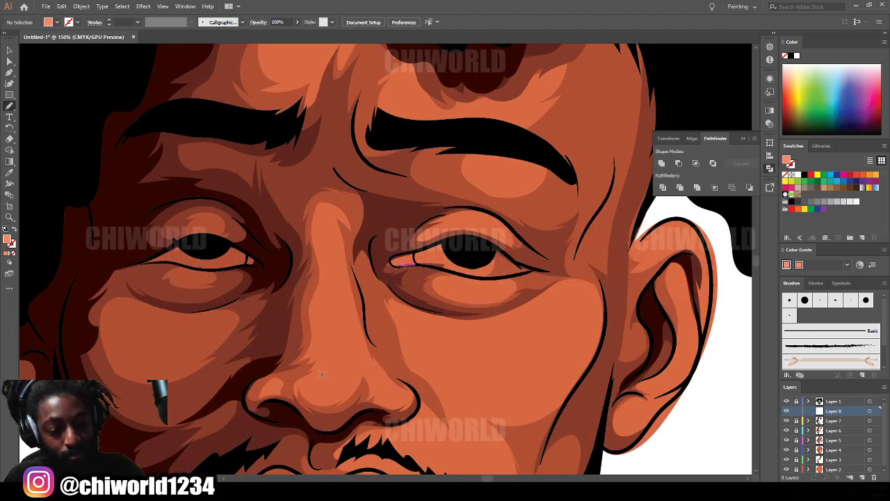
pyautogui.moveTo(321, 375); pyautogui.dragTo(322, 380)
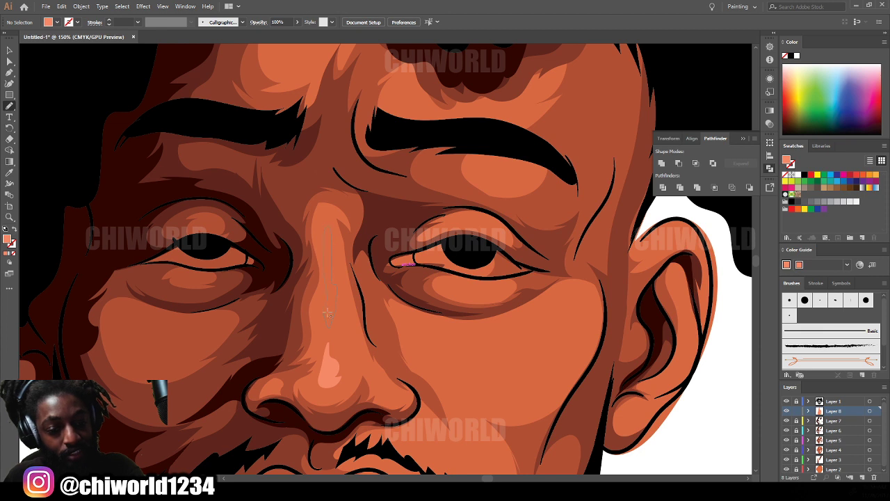
pyautogui.moveTo(329, 315); pyautogui.dragTo(329, 317)
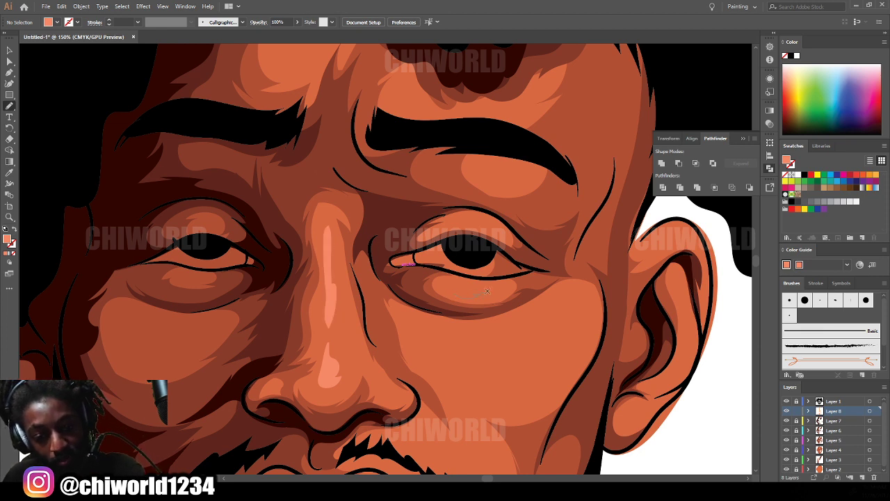
# Step: Draw light Pencil highlights beneath the right eye, on its upper eyelid and across the right cheek
pyautogui.moveTo(459, 281); pyautogui.dragTo(460, 283)
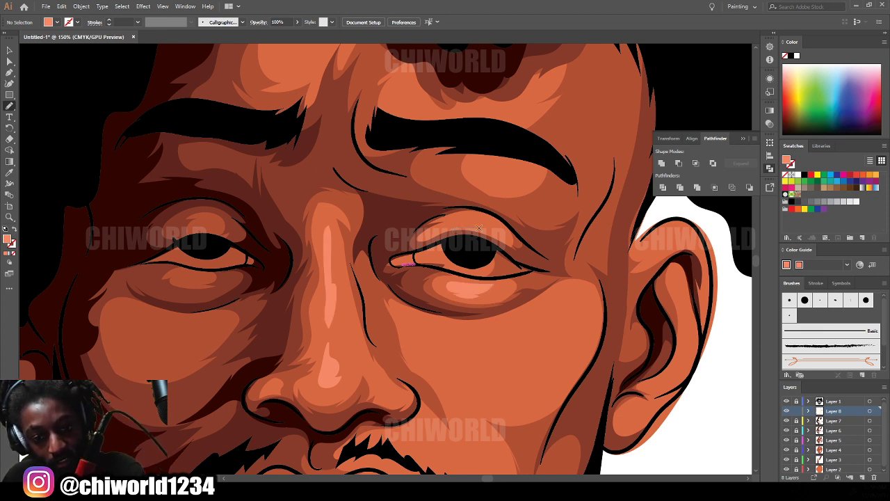
pyautogui.moveTo(491, 225); pyautogui.dragTo(489, 226)
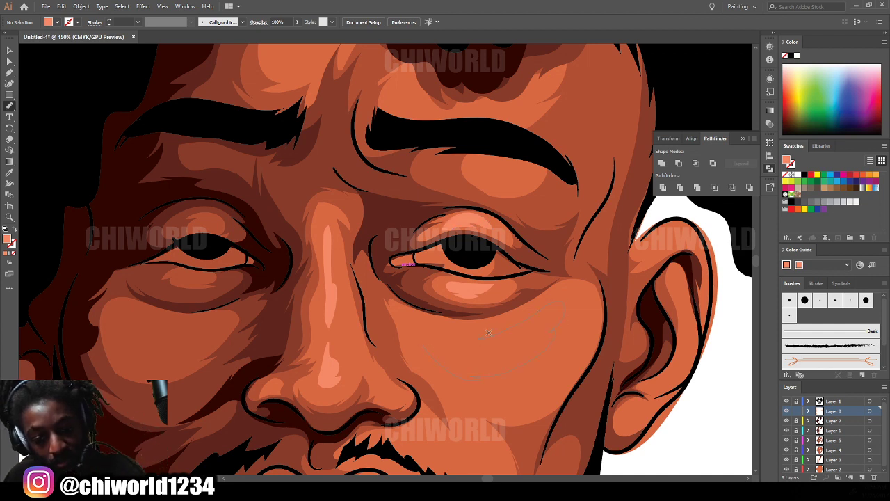
pyautogui.moveTo(409, 314); pyautogui.dragTo(409, 314)
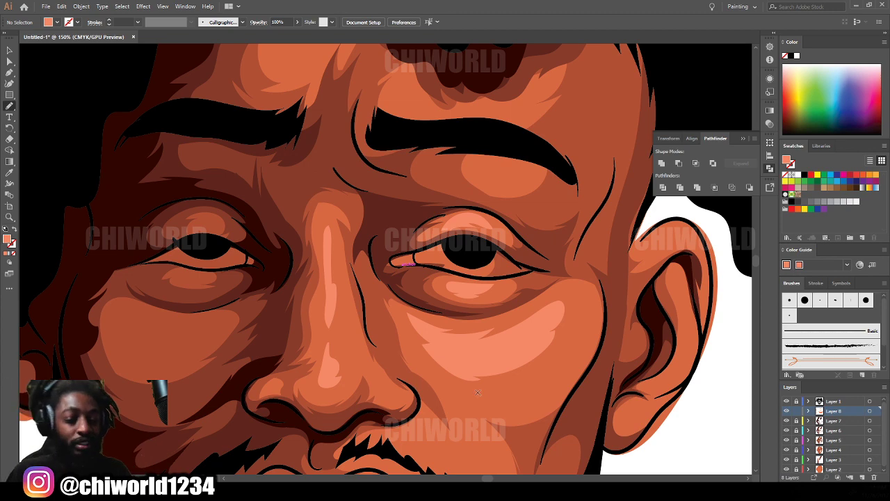
# Step: Draw a light Pencil highlight around the right side of the moustache, from beside the nostril down to the mouth corner
pyautogui.hotkey('ctrl', '-')
pyautogui.hotkey('ctrl', '-')
pyautogui.hotkey('ctrl', '-')
pyautogui.hotkey('ctrl', '=')
pyautogui.hotkey('ctrl', '=')
pyautogui.hotkey('ctrl', '=')
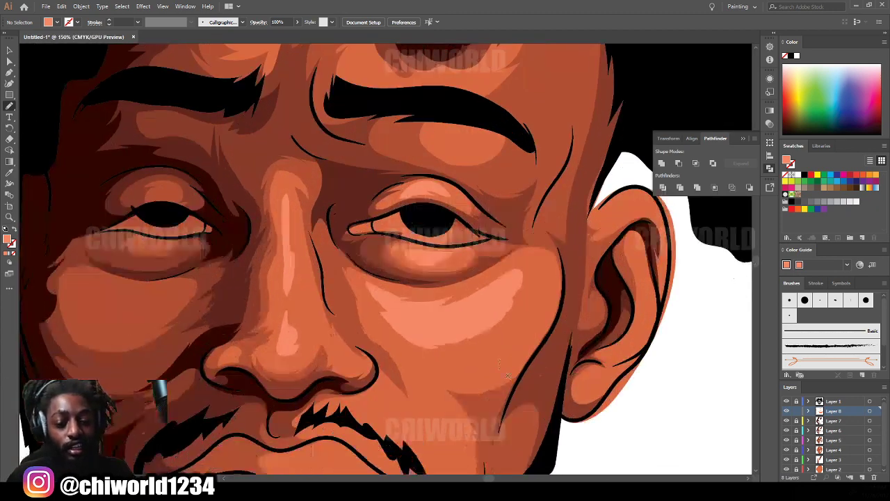
pyautogui.scroll(-2, 384, 384)
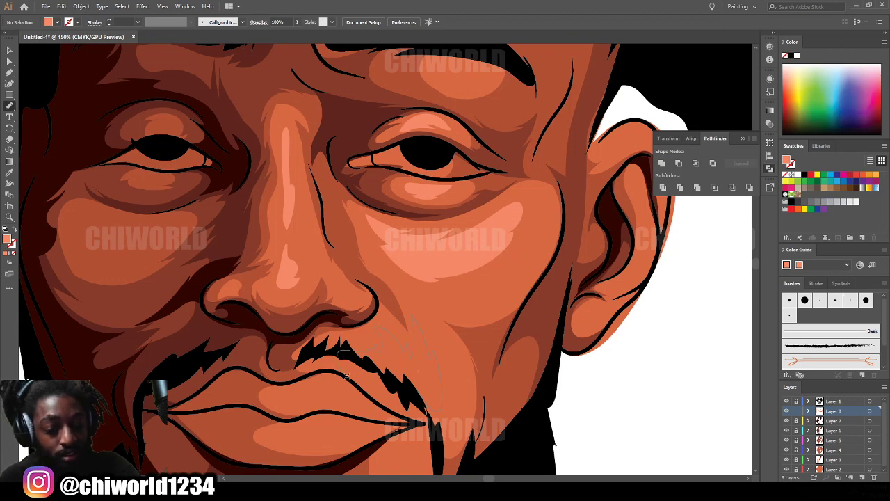
pyautogui.moveTo(346, 376); pyautogui.dragTo(346, 377)
# Step: Draw light Pencil highlights below and above the right eyebrow and on the forehead beneath the hairline
pyautogui.hotkey('ctrl', '-')
pyautogui.hotkey('ctrl', '-')
pyautogui.hotkey('ctrl', '-')
pyautogui.hotkey('ctrl', '-')
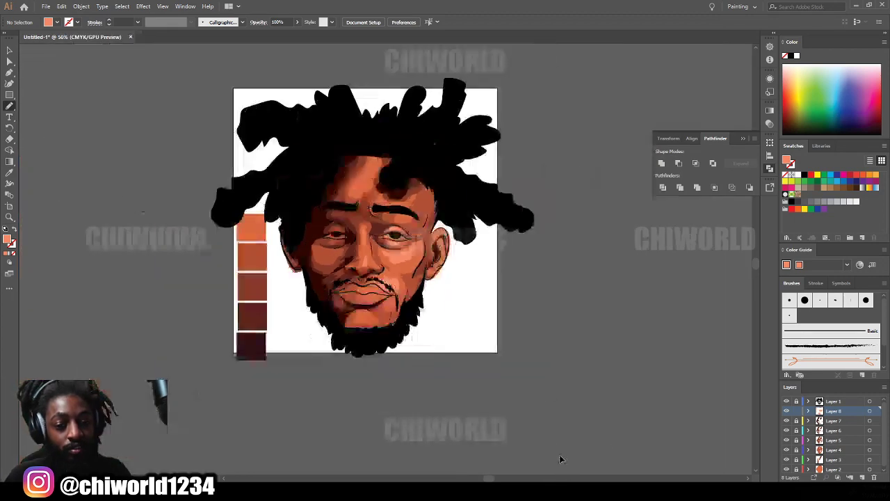
pyautogui.hotkey('ctrl', '=')
pyautogui.hotkey('ctrl', '=')
pyautogui.hotkey('ctrl', '=')
pyautogui.scroll(1, 543, 432)
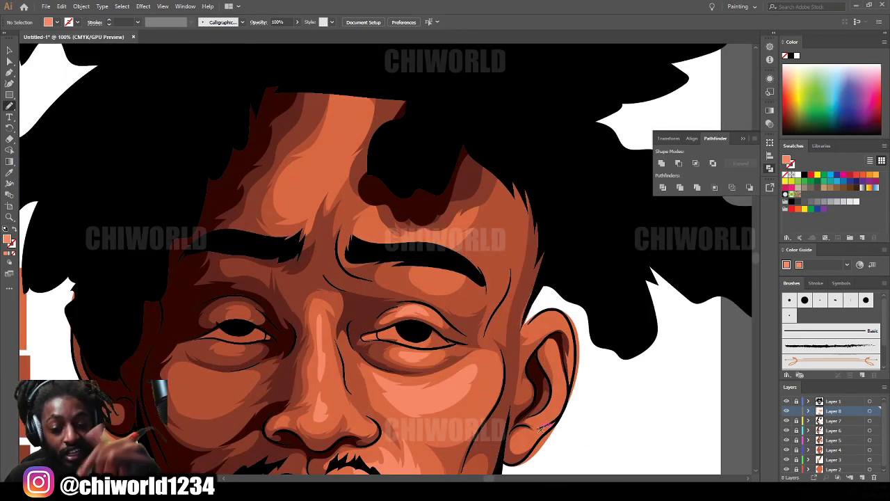
pyautogui.moveTo(425, 283); pyautogui.dragTo(416, 259)
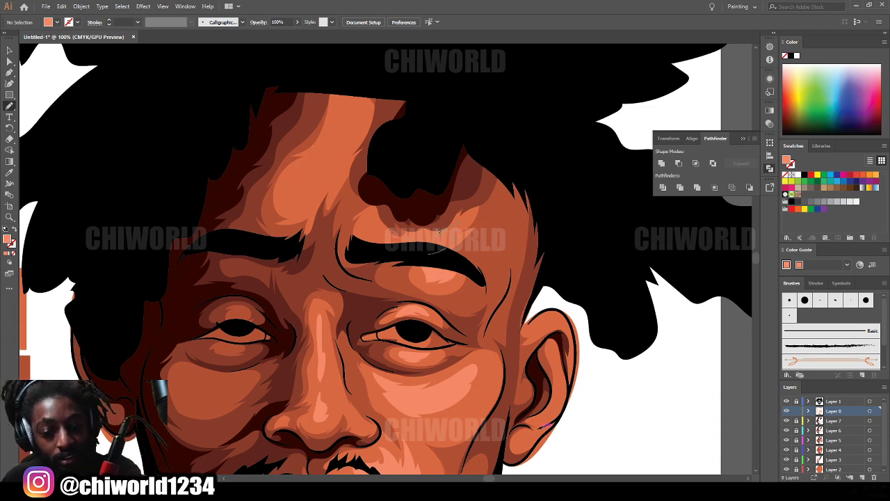
pyautogui.moveTo(365, 228)
pyautogui.mouseDown()
pyautogui.moveTo(385, 249)
pyautogui.moveTo(432, 233)
pyautogui.mouseUp()
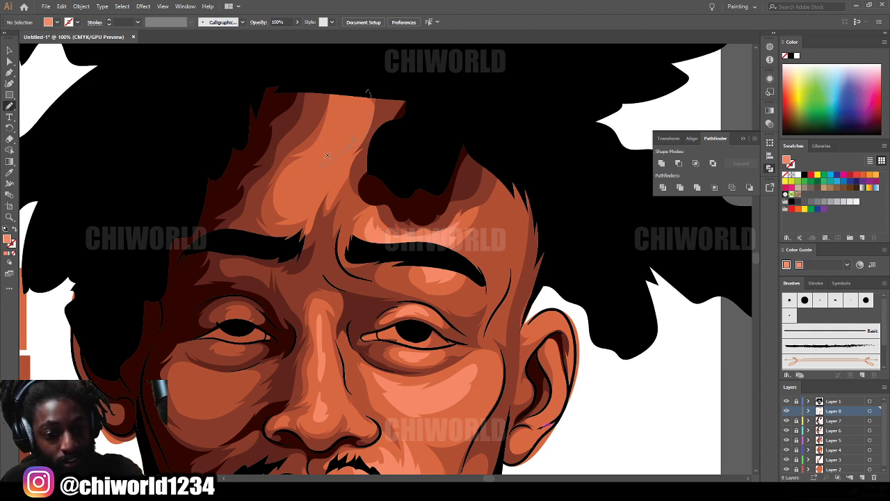
pyautogui.moveTo(330, 136); pyautogui.dragTo(366, 77)
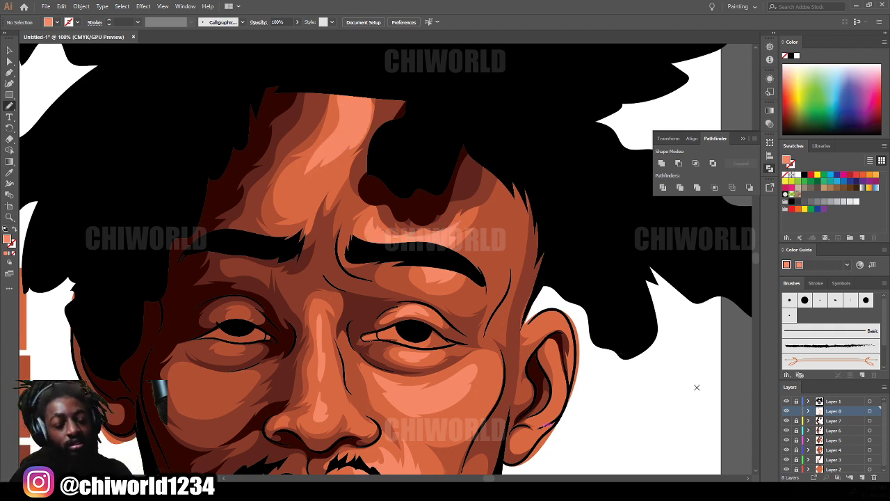
# Step: Draw light Pencil highlights on the chin and inside the right ear
pyautogui.scroll(-5, 697, 386)
pyautogui.scroll(3, 588, 366)
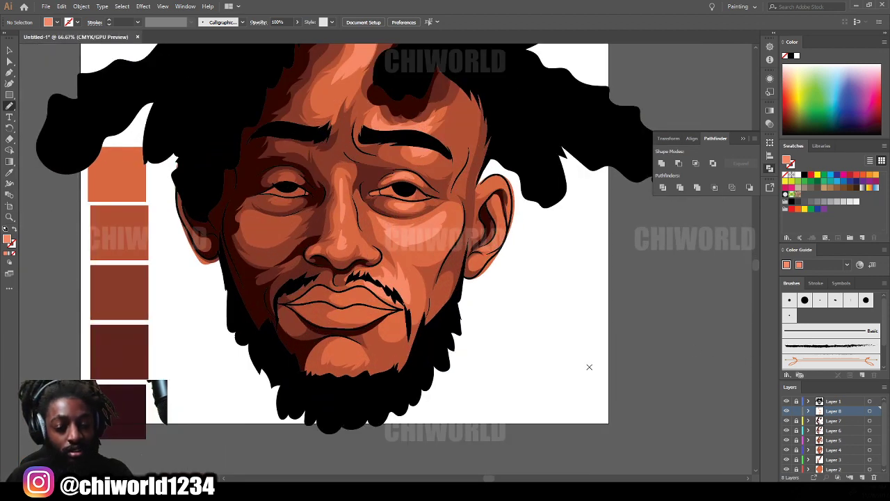
pyautogui.moveTo(354, 339); pyautogui.dragTo(347, 355)
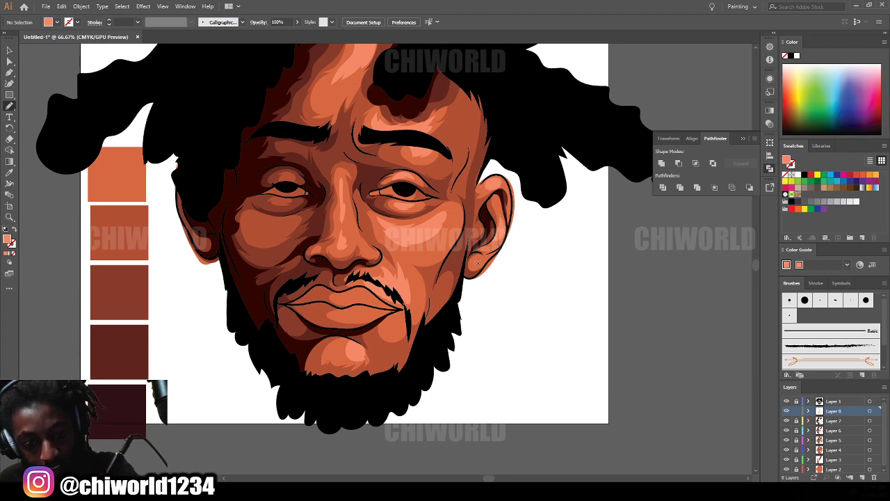
pyautogui.scroll(-4, 564, 327)
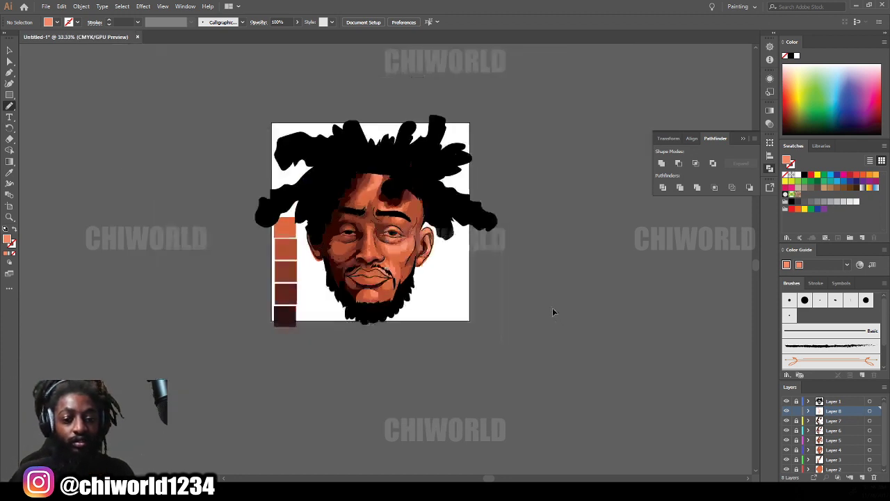
pyautogui.scroll(3, 552, 307)
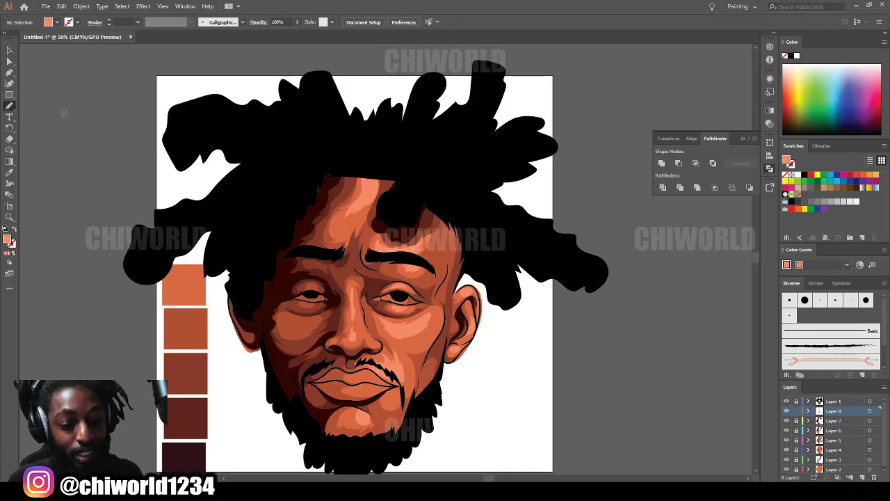
# Step: Select all the highlight shapes on the face and recolor their fill to the warmer orange FF834D
pyautogui.click(9, 50)
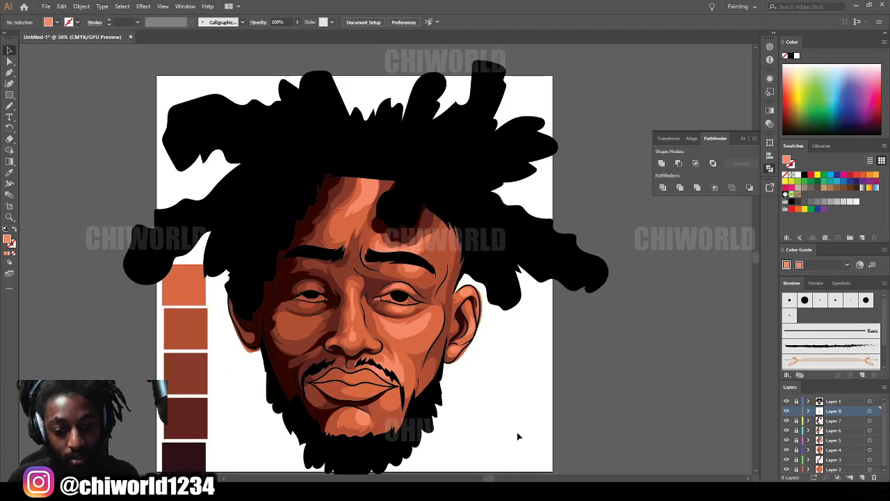
pyautogui.moveTo(497, 449); pyautogui.dragTo(248, 163)
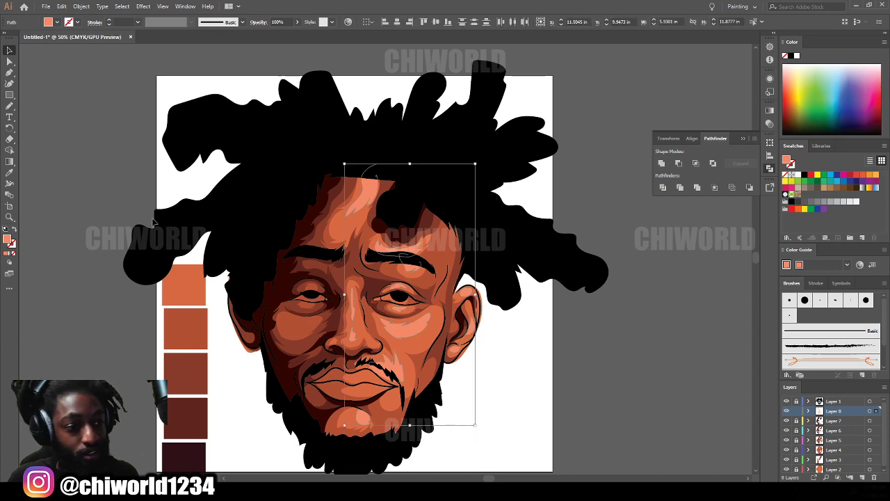
pyautogui.doubleClick(7, 239)
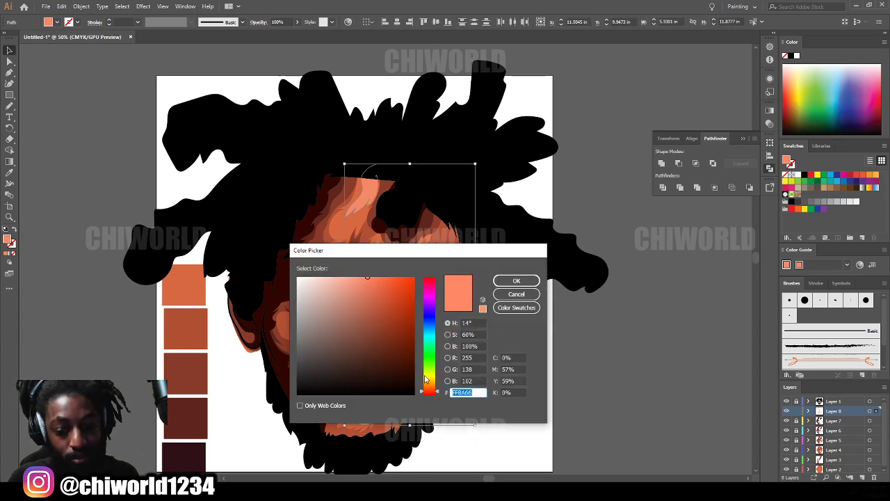
pyautogui.moveTo(427, 381); pyautogui.dragTo(429, 392)
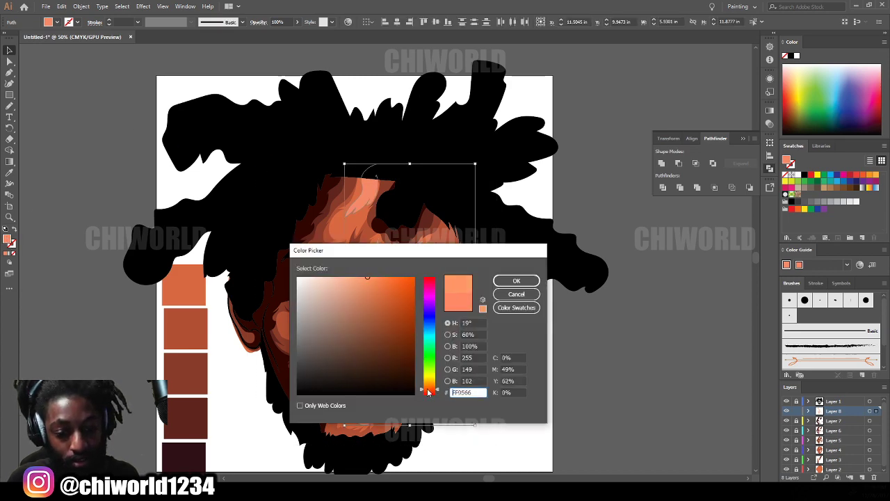
pyautogui.moveTo(357, 278)
pyautogui.mouseDown()
pyautogui.moveTo(373, 291)
pyautogui.moveTo(379, 275)
pyautogui.mouseUp()
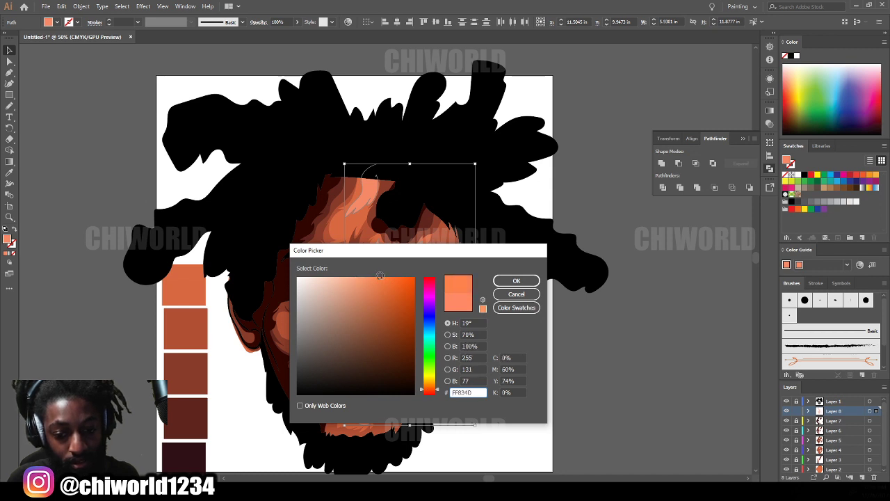
pyautogui.click(516, 280)
pyautogui.click(551, 339)
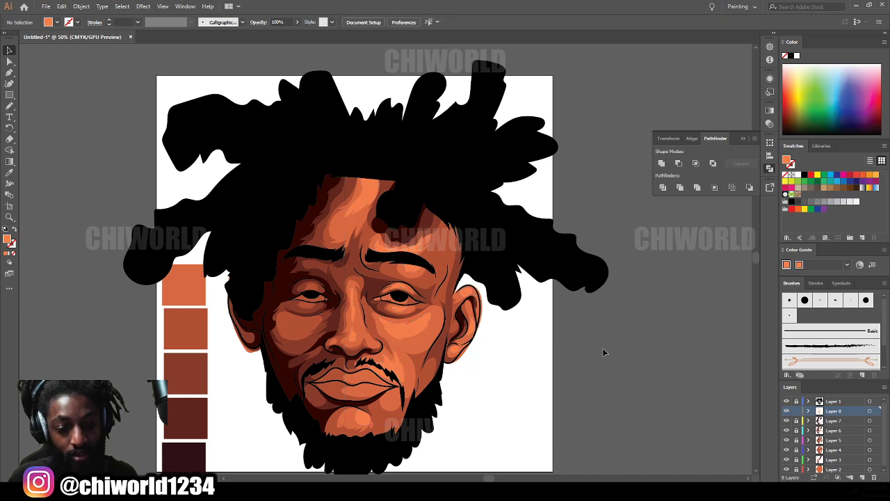
pyautogui.hotkey('ctrl', '-')
pyautogui.hotkey('ctrl', '-')
pyautogui.hotkey('ctrl', '+')
pyautogui.hotkey('ctrl', '+')
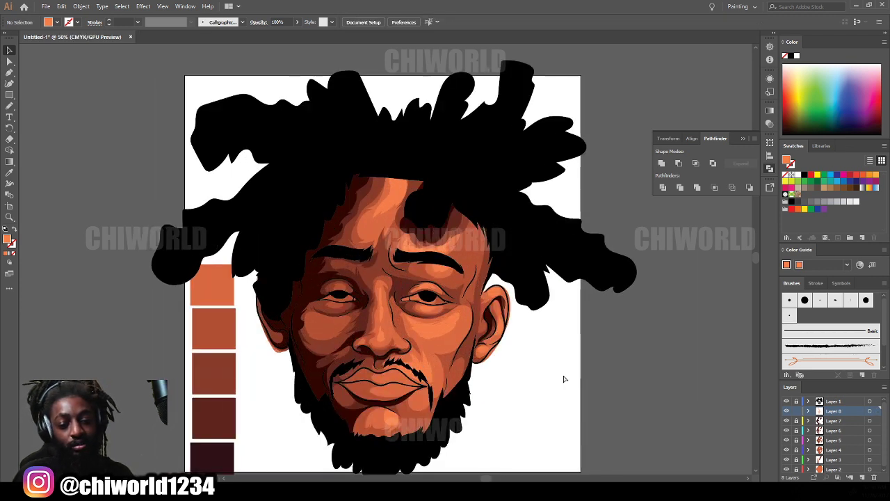
pyautogui.scroll(-2, 563, 374)
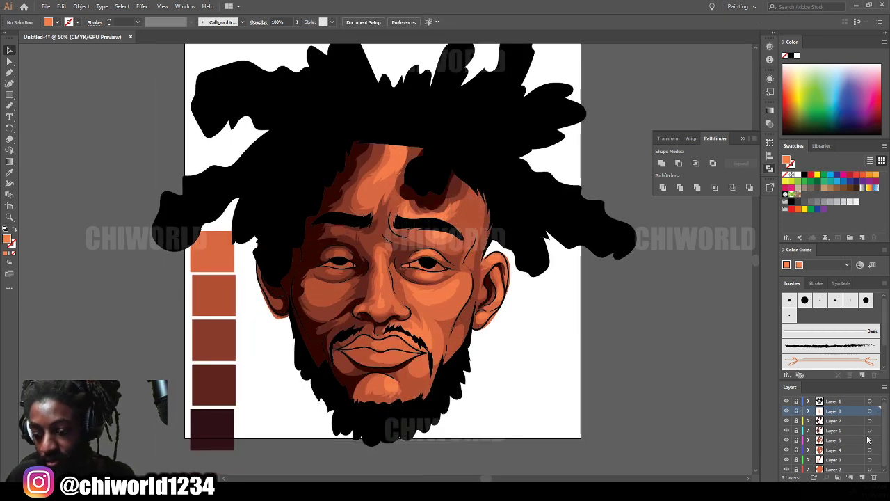
# Step: Add a new layer above the highlight layer and set the fill color to light peach FFBEA4
pyautogui.click(861, 478)
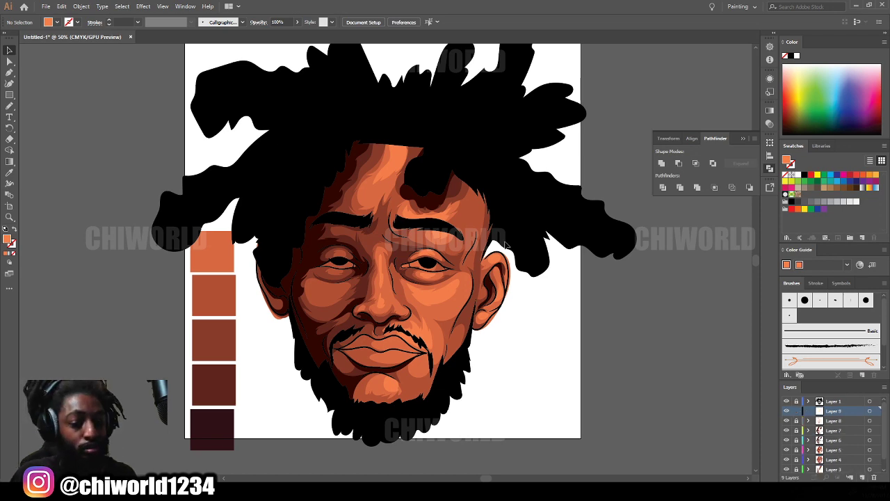
pyautogui.hotkey('ctrl', '+')
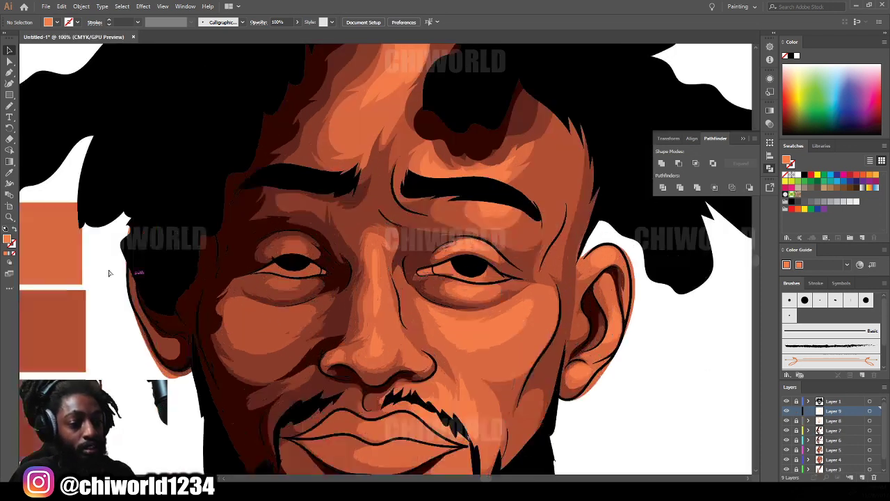
pyautogui.doubleClick(8, 240)
pyautogui.moveTo(351, 321); pyautogui.dragTo(338, 274)
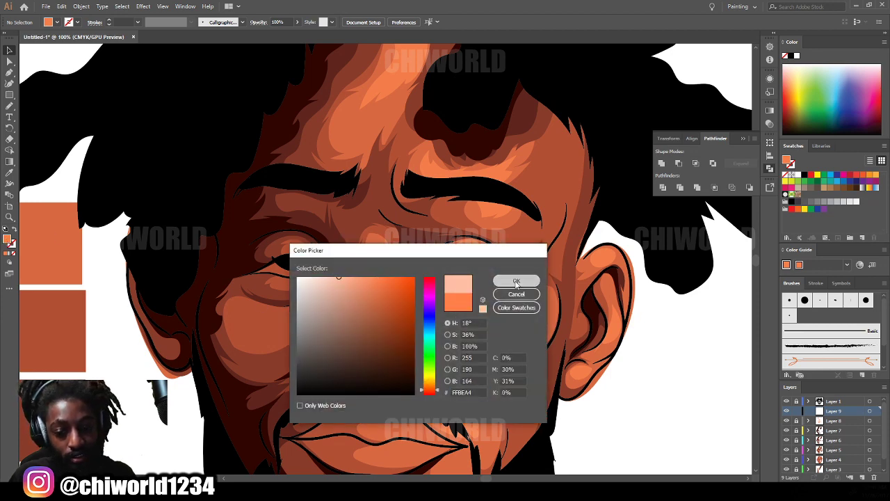
pyautogui.click(516, 281)
# Step: Draw a Pencil shape that fills the white of the left eye with light peach, following the lid lines and iris
pyautogui.scroll(5, 413, 316)
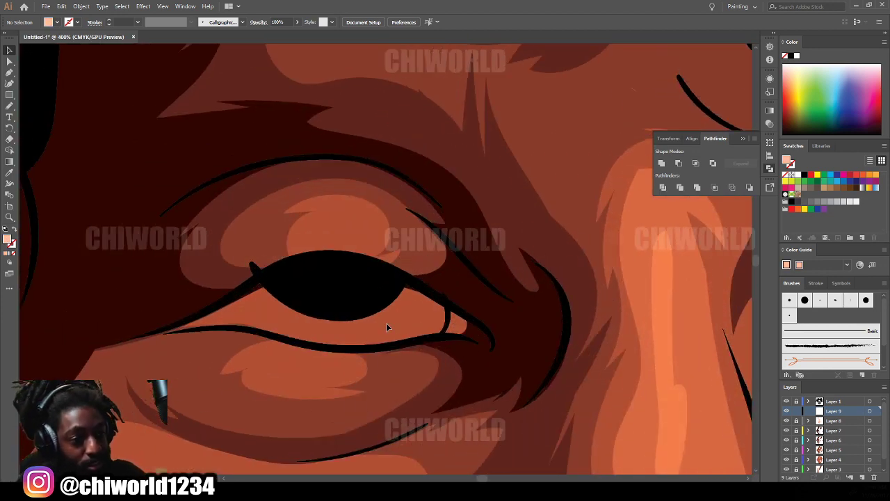
pyautogui.press('b')
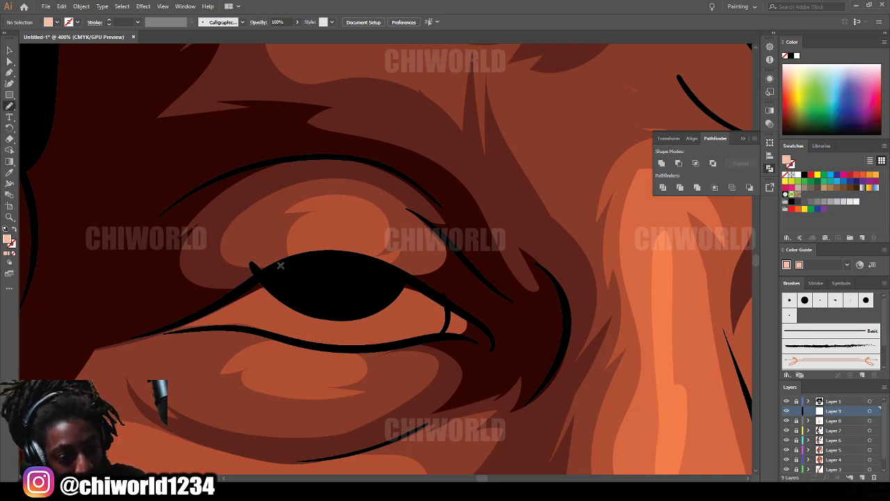
pyautogui.moveTo(171, 329); pyautogui.dragTo(322, 346)
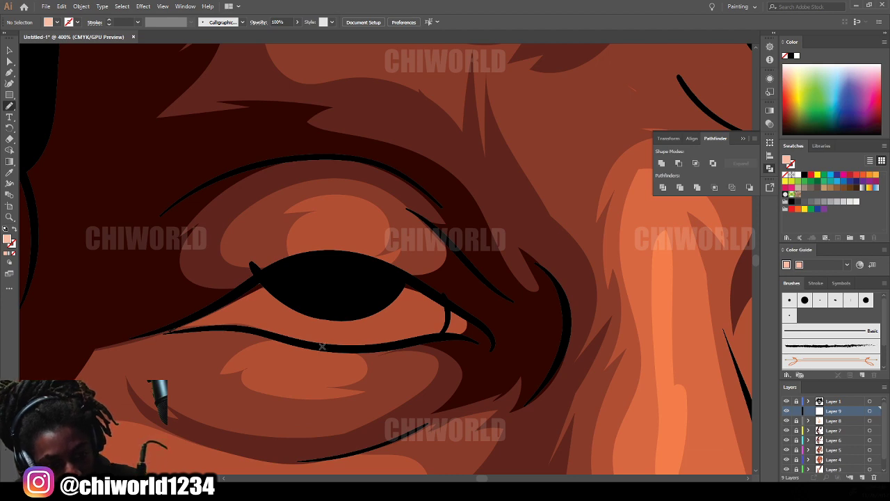
pyautogui.moveTo(395, 342); pyautogui.dragTo(442, 337)
pyautogui.moveTo(445, 302)
pyautogui.mouseDown()
pyautogui.moveTo(376, 260)
pyautogui.moveTo(275, 296)
pyautogui.mouseUp()
# Step: Draw a light peach Pencil shape filling the white of the right eye, from the inner corner line to the outer corner
pyautogui.scroll(-5, 612, 440)
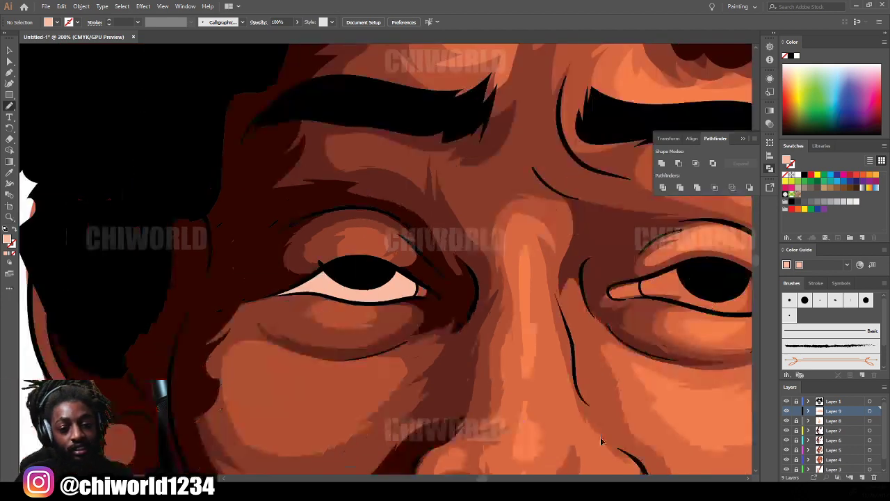
pyautogui.scroll(3, 605, 431)
pyautogui.scroll(2, 607, 426)
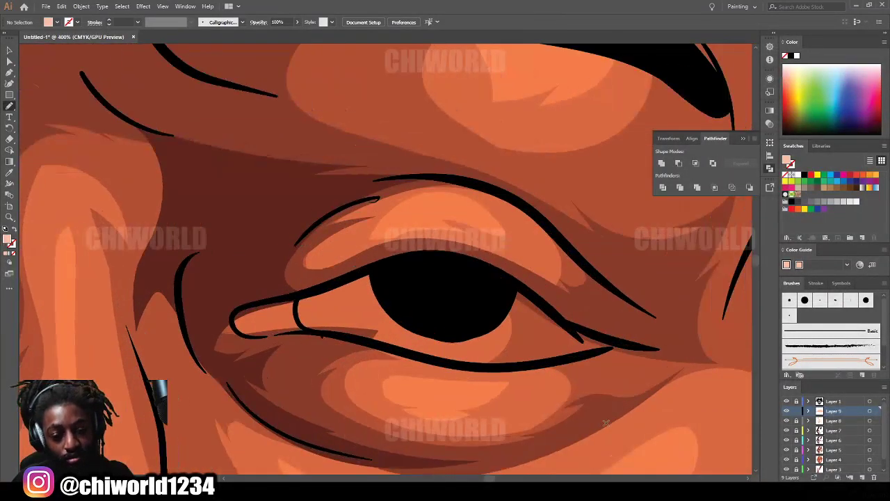
pyautogui.moveTo(295, 307); pyautogui.dragTo(295, 306)
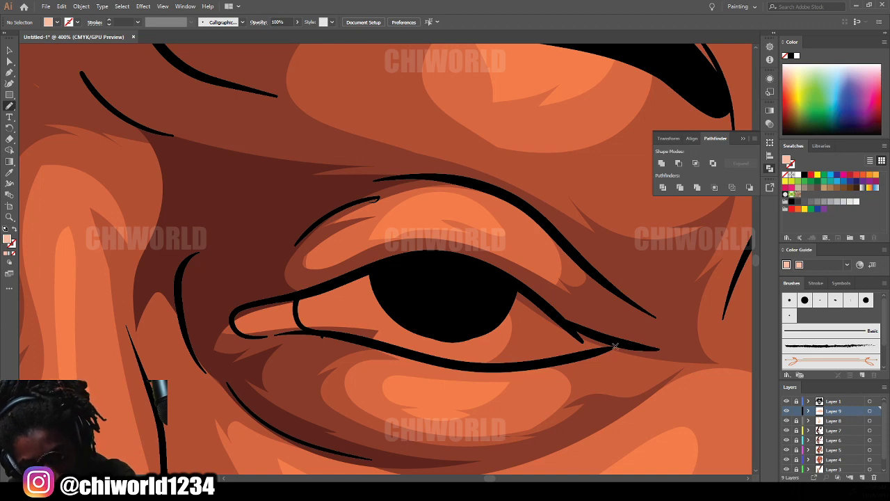
pyautogui.hotkey('ctrl', 'alt', '3')
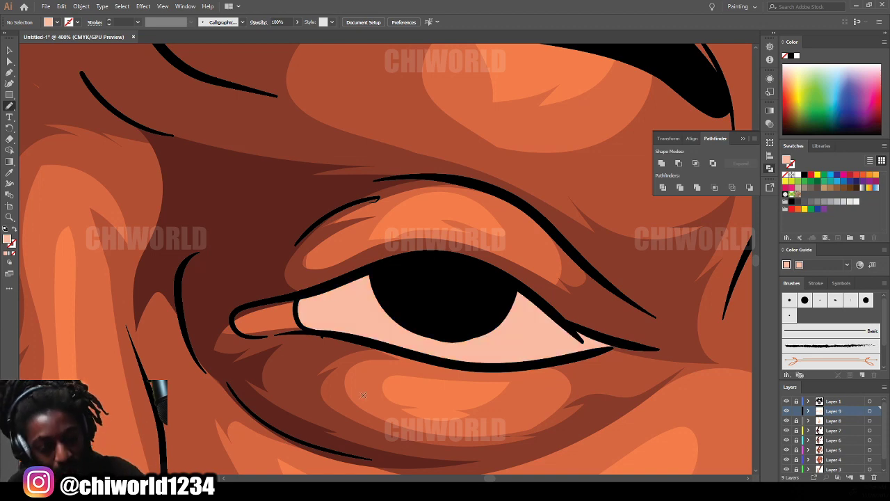
# Step: Change the fill color to a muted red, about BA554A, for coloring the upper lip
pyautogui.scroll(-10, 506, 456)
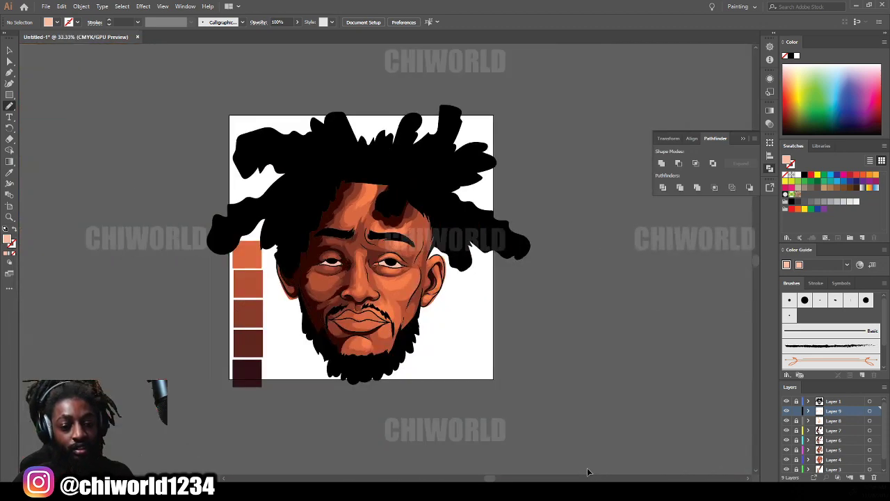
pyautogui.scroll(8, 508, 429)
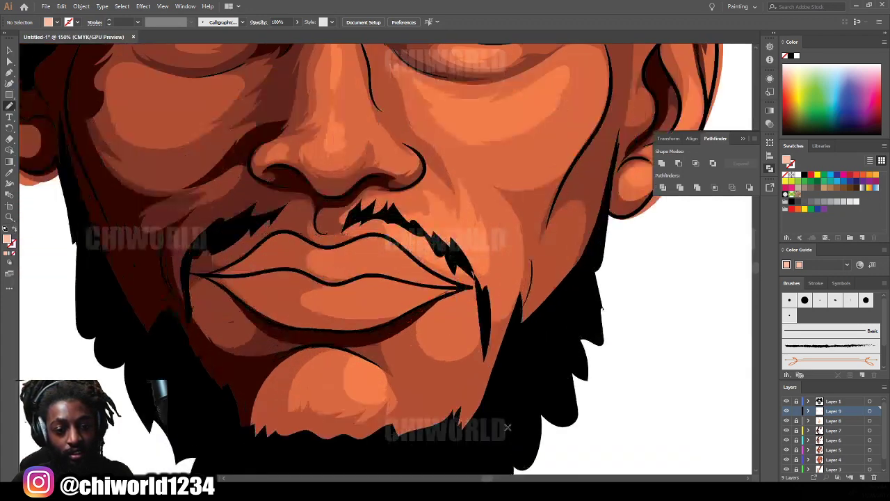
pyautogui.scroll(3, 508, 430)
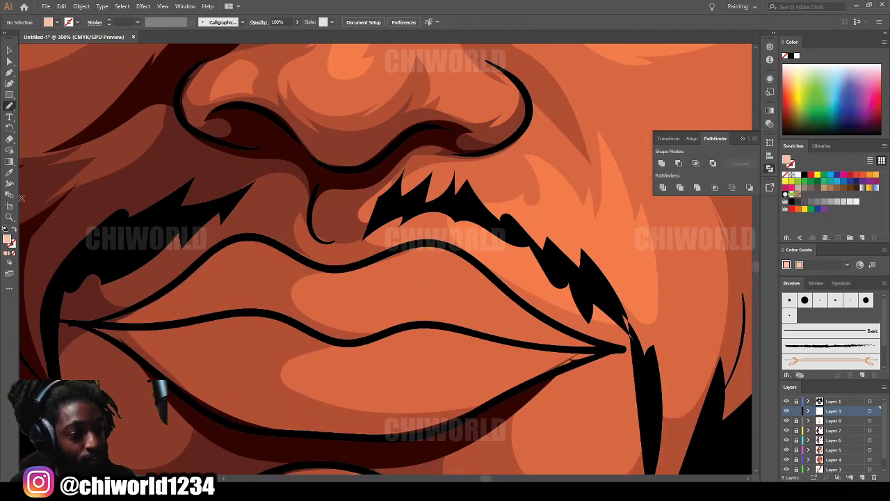
pyautogui.click(10, 173)
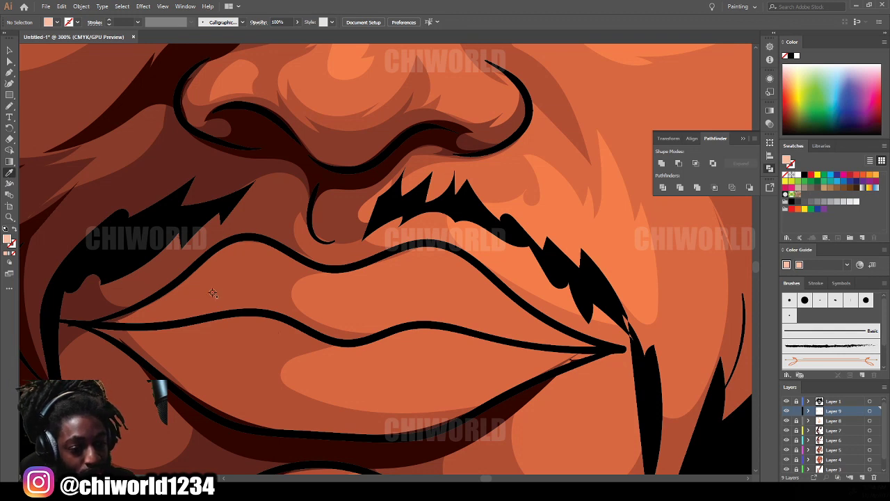
pyautogui.doubleClick(8, 240)
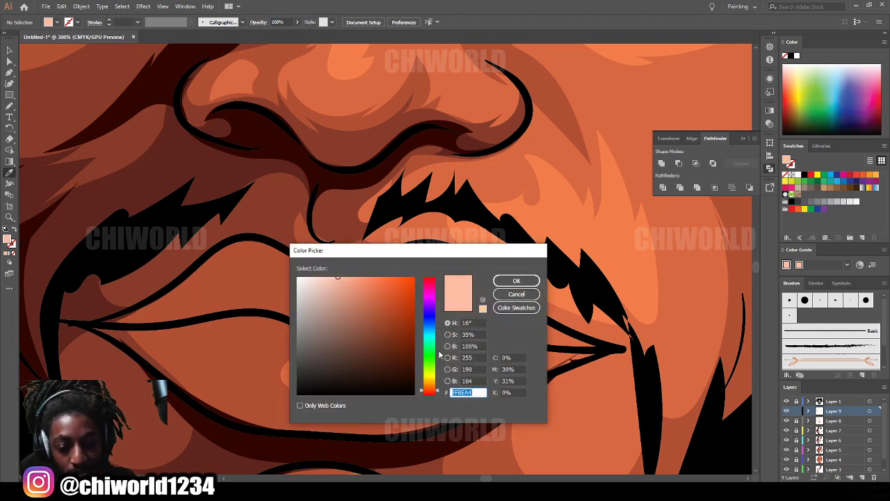
pyautogui.moveTo(431, 392); pyautogui.dragTo(431, 395)
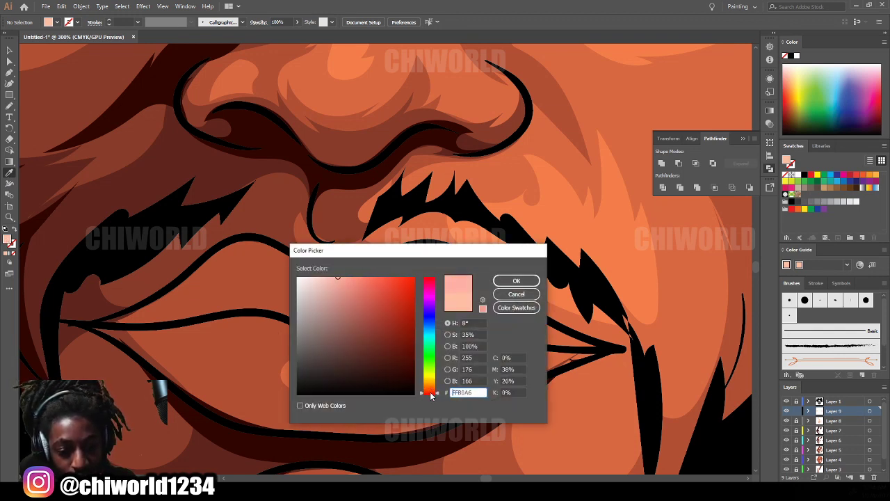
pyautogui.moveTo(364, 327); pyautogui.dragTo(369, 308)
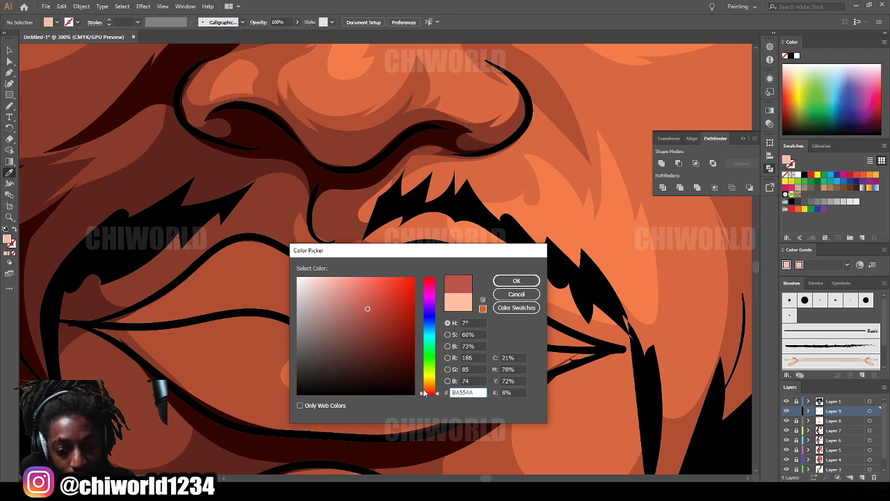
pyautogui.click(515, 280)
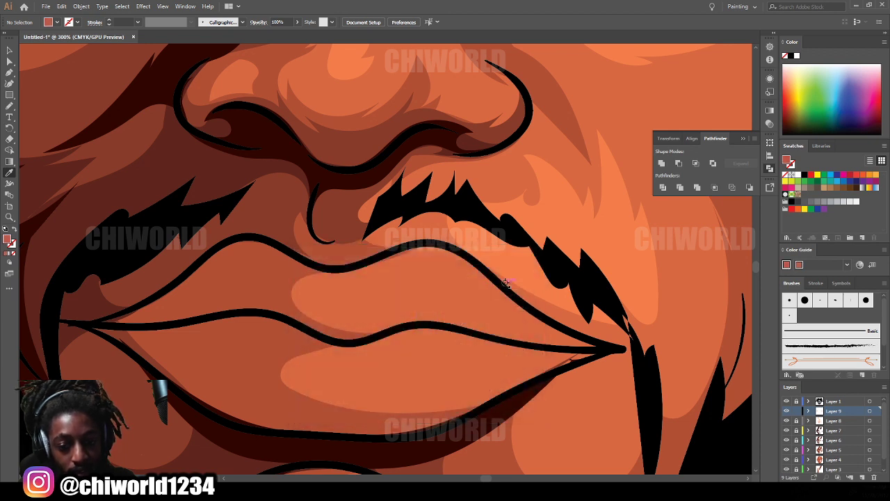
# Step: Draw a muted red Pencil shape filling the upper lip along its outline from corner to corner
pyautogui.click(9, 107)
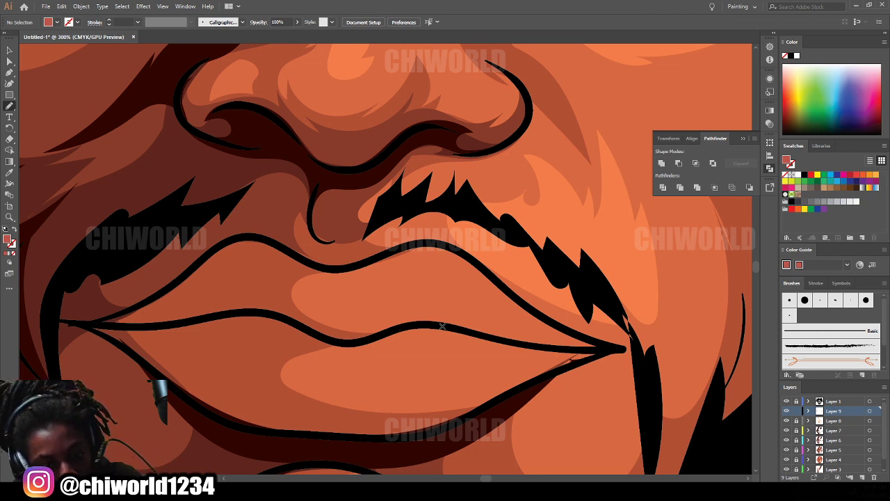
pyautogui.moveTo(517, 339); pyautogui.dragTo(582, 349)
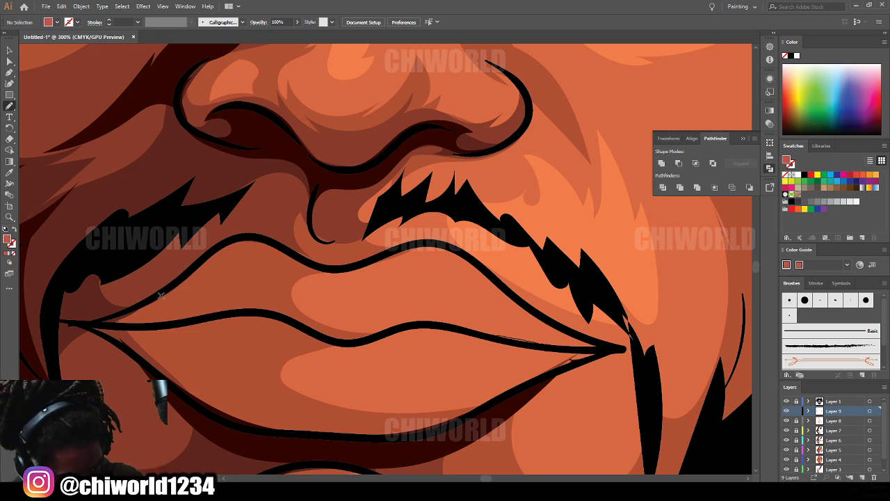
pyautogui.moveTo(91, 324); pyautogui.dragTo(94, 323)
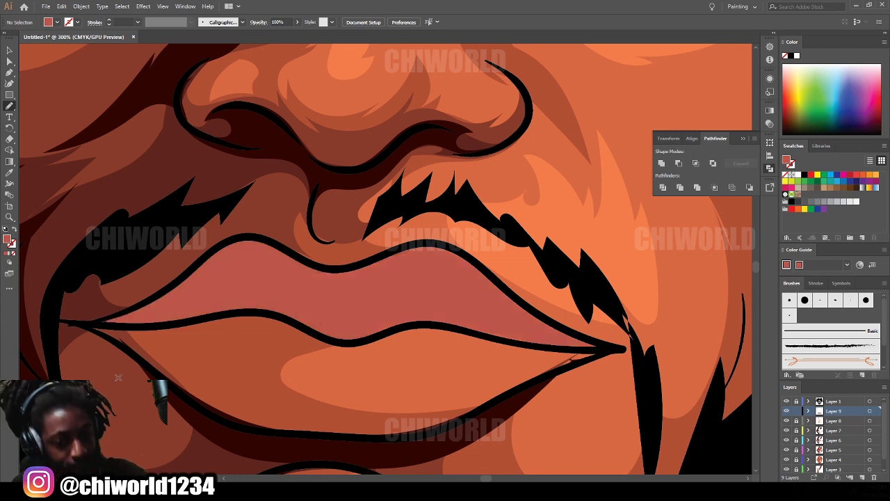
# Step: Set the fill color to pink FF7B71 and draw a Pencil shape filling the whole lower lip
pyautogui.doubleClick(9, 240)
pyautogui.moveTo(372, 309); pyautogui.dragTo(363, 275)
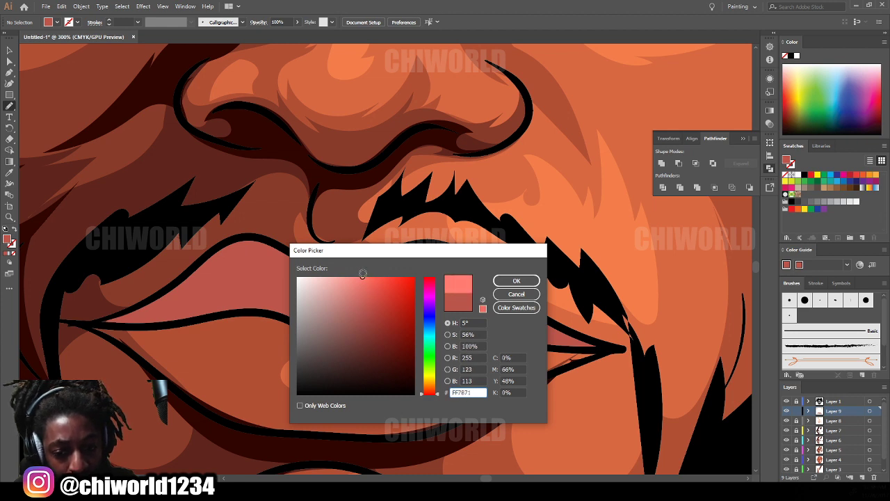
pyautogui.click(513, 280)
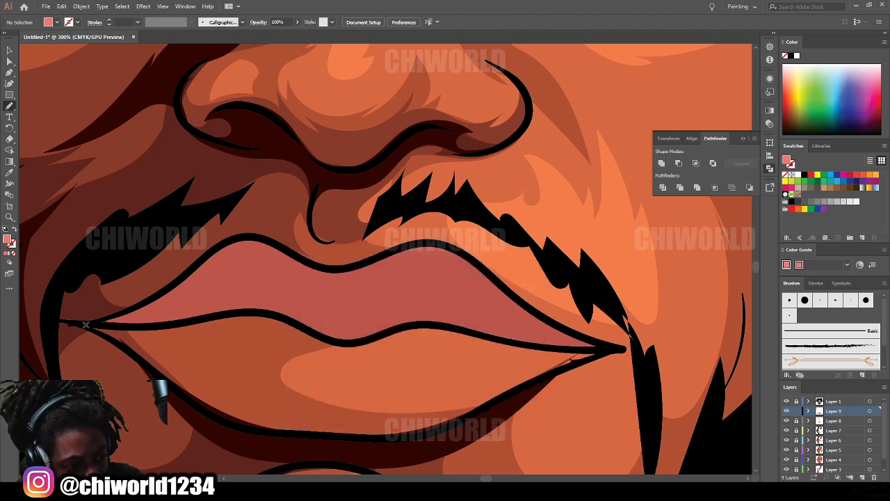
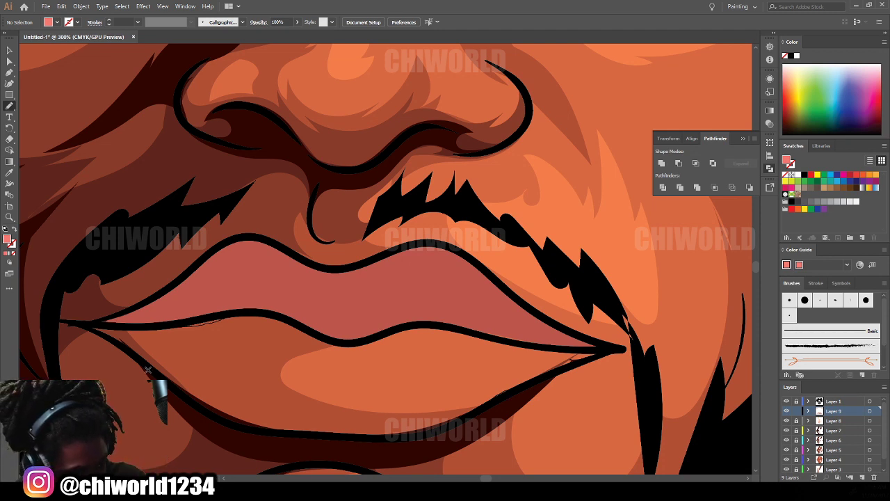
pyautogui.click(90, 329)
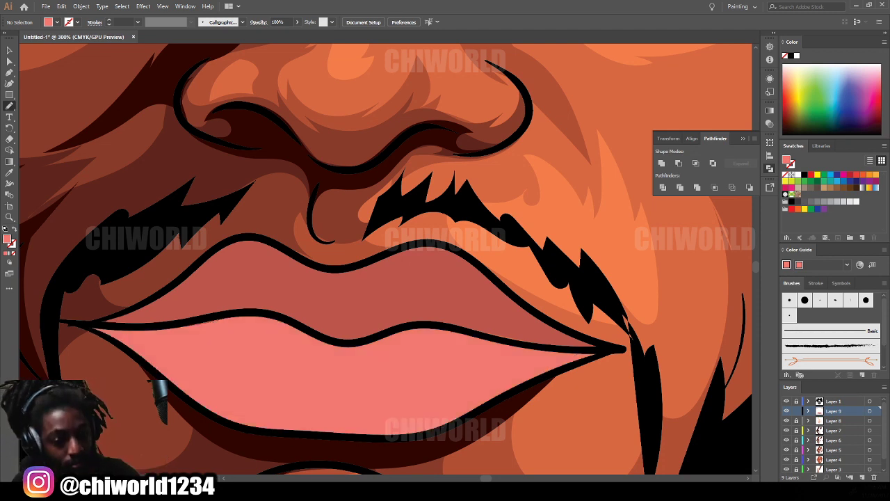
# Step: Draw a pink Pencil shape filling the inner corner of the right eye beside the nose
pyautogui.scroll(-5, 627, 388)
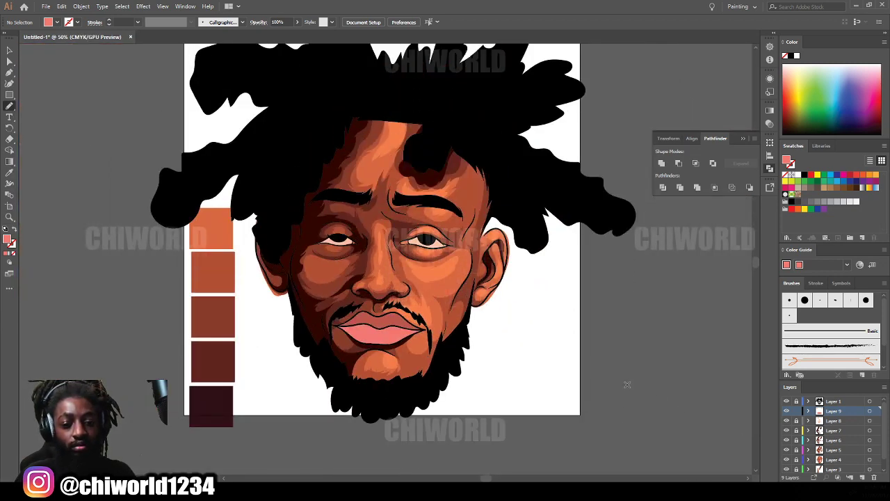
pyautogui.scroll(3, 627, 388)
pyautogui.scroll(8, 628, 388)
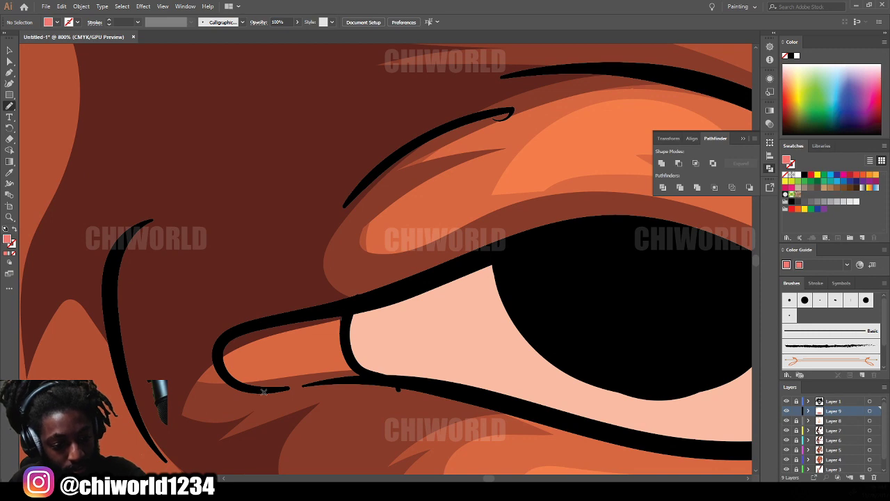
pyautogui.moveTo(264, 392); pyautogui.dragTo(330, 385)
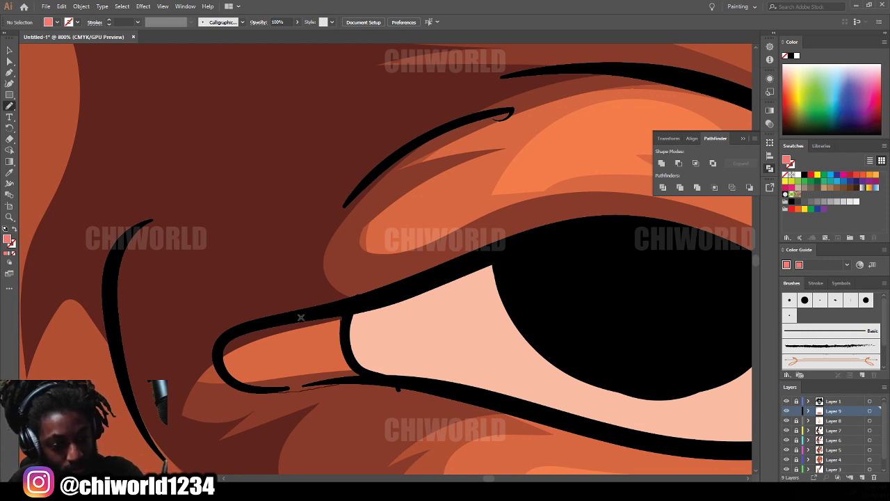
pyautogui.moveTo(301, 317); pyautogui.dragTo(263, 390)
# Step: Draw a pink Pencil shape filling the inner corner of the left eye beside the nose
pyautogui.scroll(-6, 421, 448)
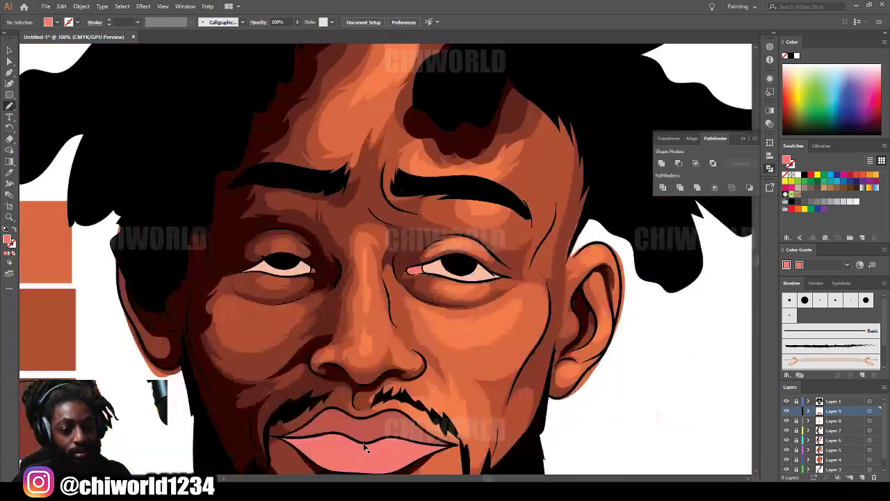
pyautogui.scroll(4, 364, 441)
pyautogui.scroll(2, 364, 442)
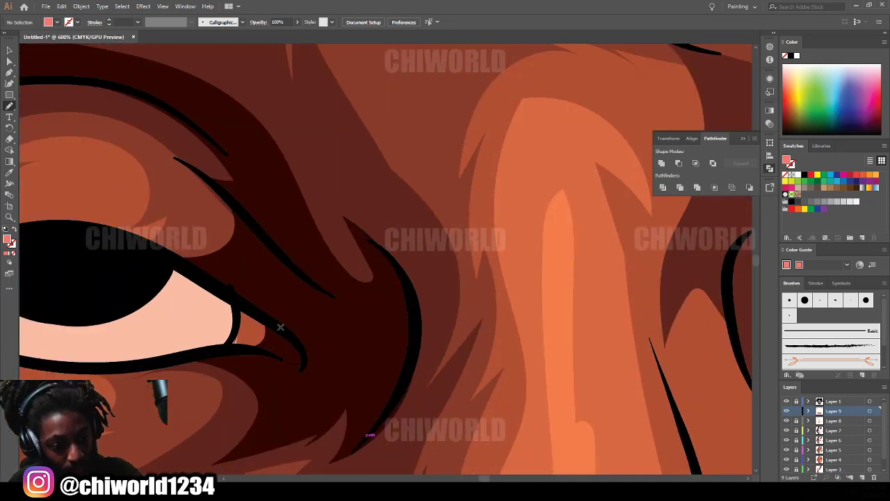
pyautogui.moveTo(280, 327)
pyautogui.mouseDown()
pyautogui.moveTo(238, 305)
pyautogui.moveTo(237, 332)
pyautogui.mouseUp()
pyautogui.scroll(-1, 360, 443)
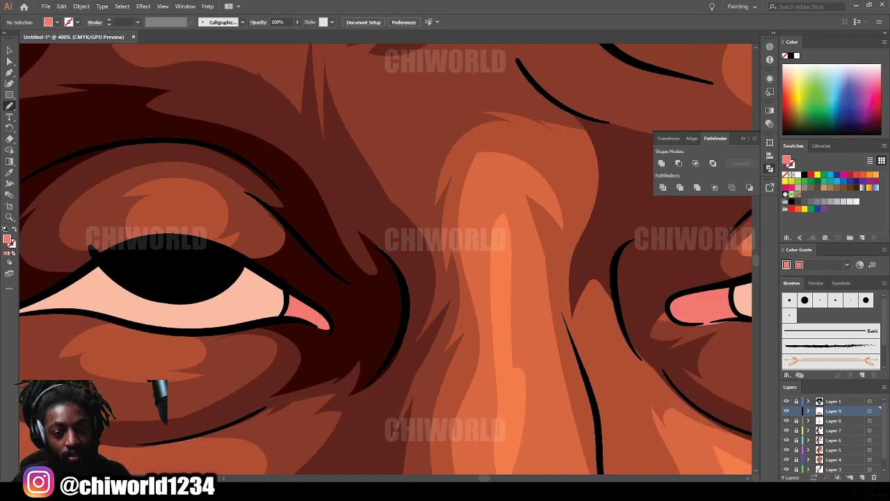
# Step: Add a new layer above Layer 9, sample the peach eye-white color and darken the fill to brown 9E715A
pyautogui.scroll(-8, 387, 260)
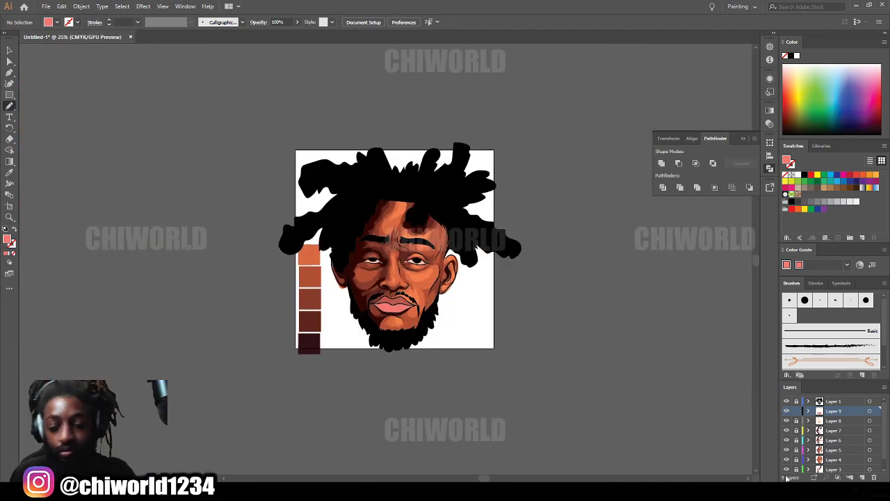
pyautogui.click(862, 477)
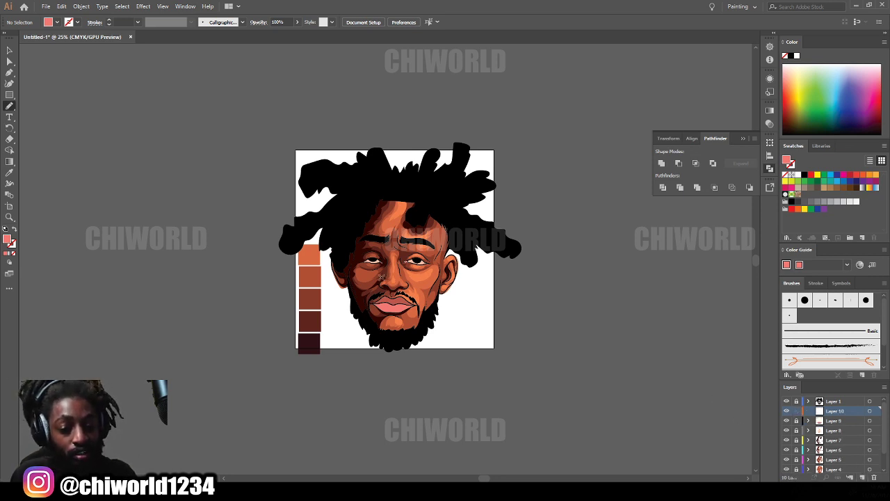
pyautogui.hotkey('ctrl', '+')
pyautogui.hotkey('ctrl', '+')
pyautogui.hotkey('ctrl', '+')
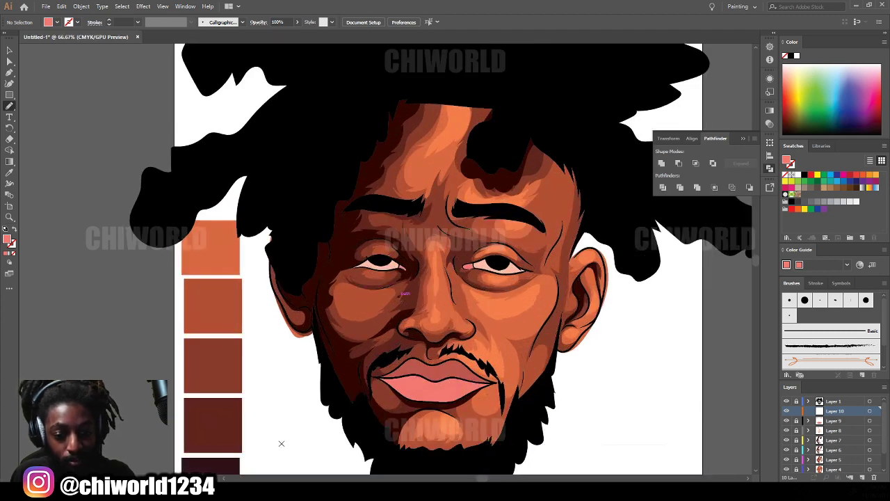
pyautogui.hotkey('ctrl', '+')
pyautogui.hotkey('ctrl', '+')
pyautogui.hotkey('ctrl', '+')
pyautogui.hotkey('ctrl', '+')
pyautogui.hotkey('ctrl', '+')
pyautogui.hotkey('ctrl', '+')
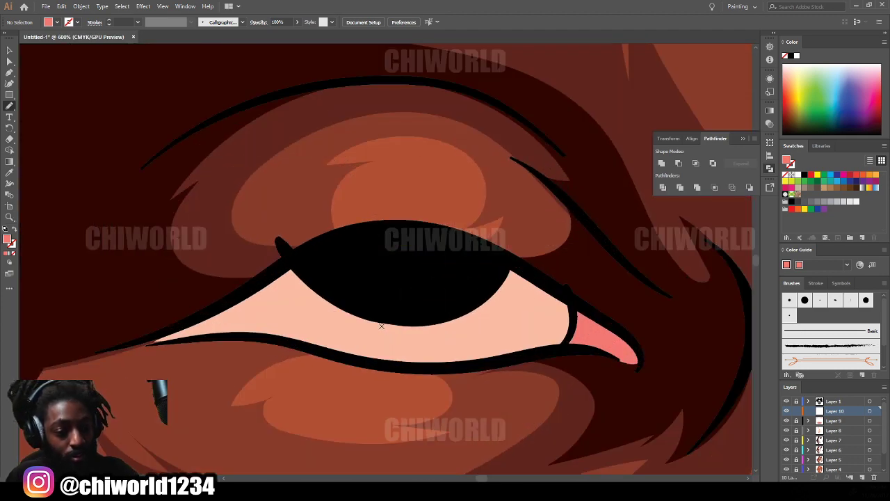
pyautogui.press('i')
pyautogui.click(291, 309)
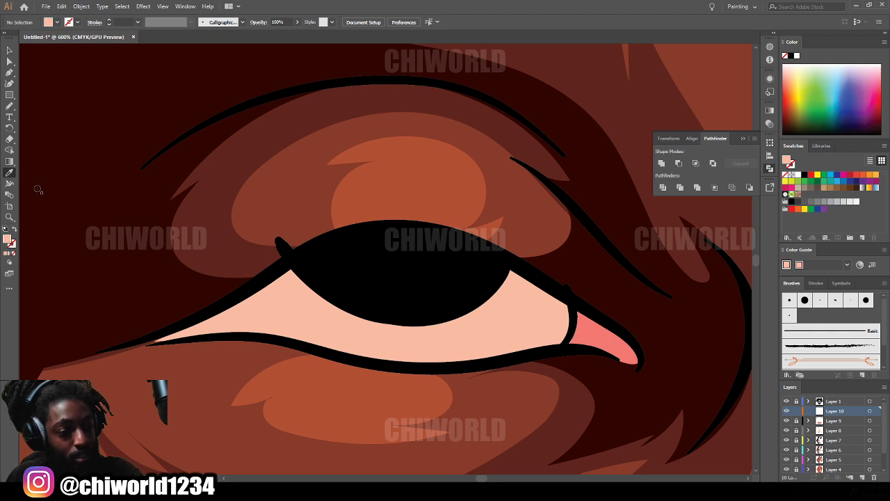
pyautogui.doubleClick(10, 240)
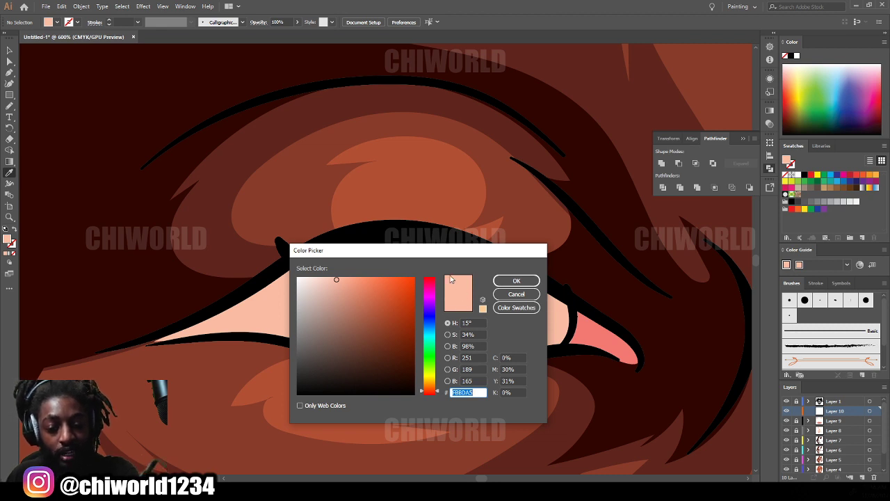
pyautogui.moveTo(338, 285)
pyautogui.mouseDown()
pyautogui.moveTo(351, 297)
pyautogui.moveTo(341, 311)
pyautogui.mouseUp()
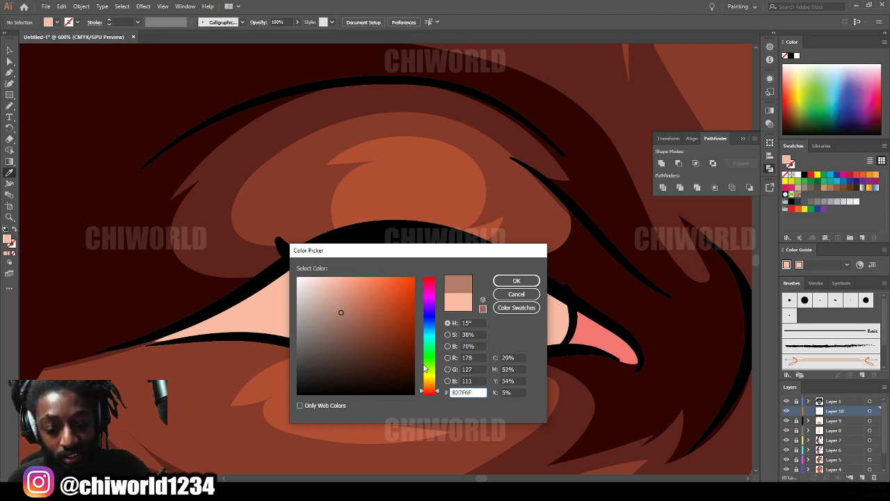
pyautogui.moveTo(425, 387); pyautogui.dragTo(429, 393)
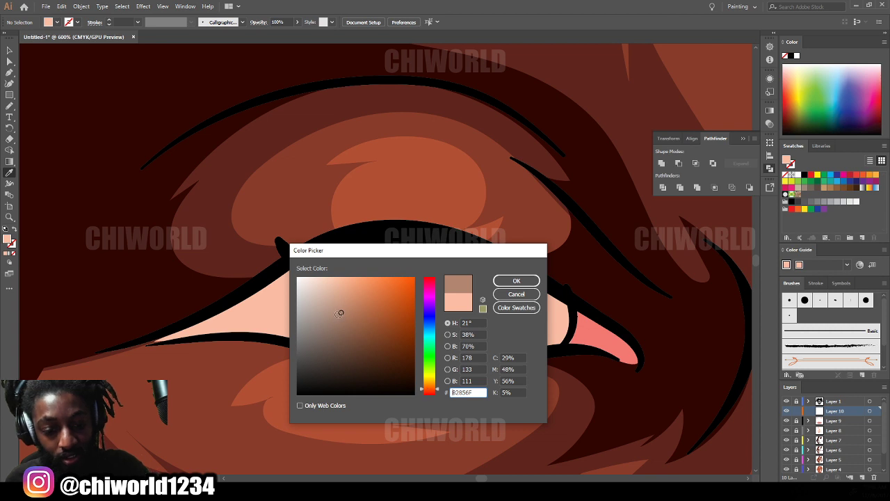
pyautogui.moveTo(340, 313); pyautogui.dragTo(347, 321)
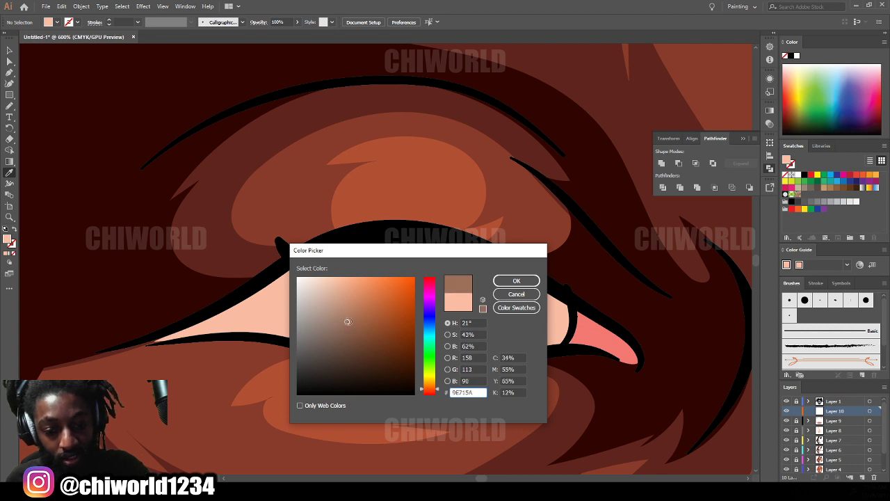
pyautogui.click(516, 282)
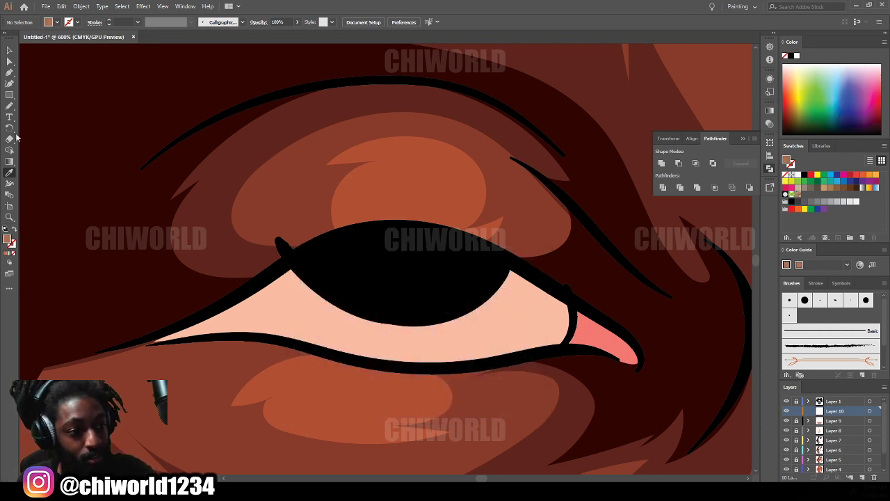
# Step: Draw a brown Pencil shadow over the left eye's white along the upper lid and both corners, leaving a peach oval under the iris
pyautogui.click(7, 106)
pyautogui.moveTo(197, 318)
pyautogui.mouseDown()
pyautogui.moveTo(128, 347)
pyautogui.moveTo(272, 341)
pyautogui.mouseUp()
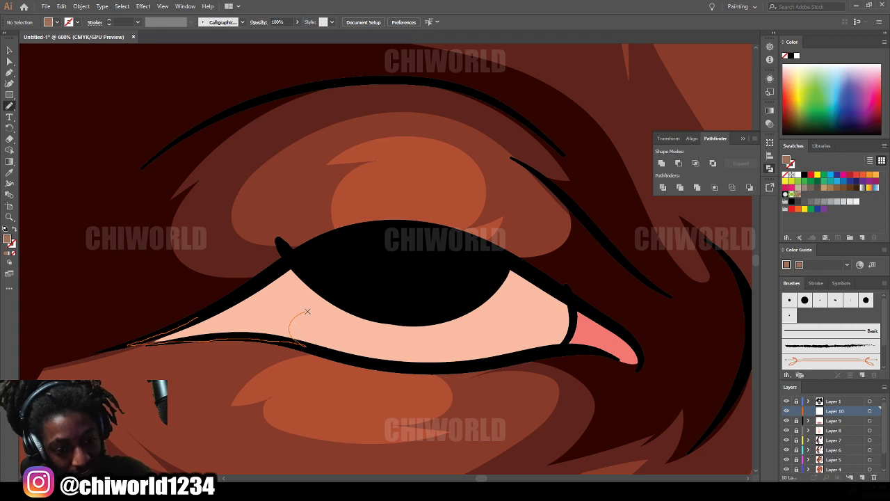
pyautogui.moveTo(307, 311)
pyautogui.mouseDown()
pyautogui.moveTo(425, 297)
pyautogui.moveTo(502, 321)
pyautogui.moveTo(509, 347)
pyautogui.moveTo(471, 364)
pyautogui.moveTo(541, 354)
pyautogui.mouseUp()
pyautogui.moveTo(573, 311)
pyautogui.mouseDown()
pyautogui.moveTo(462, 244)
pyautogui.moveTo(393, 234)
pyautogui.moveTo(331, 246)
pyautogui.moveTo(222, 317)
pyautogui.mouseUp()
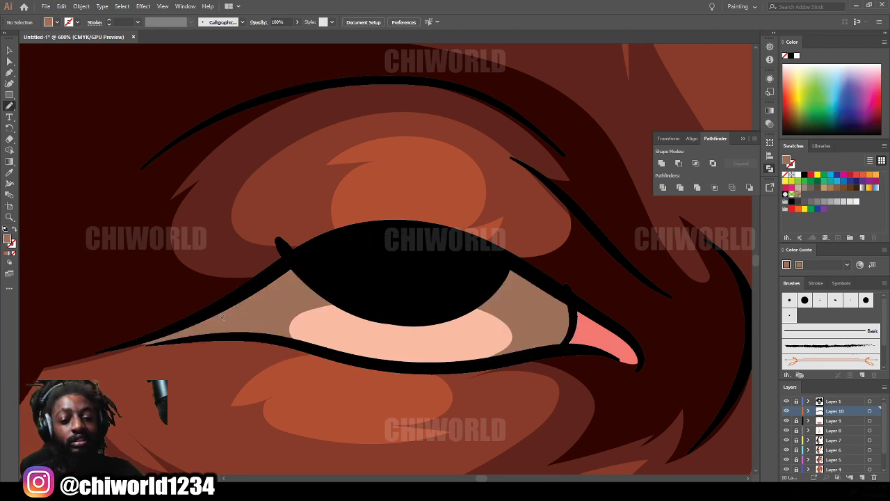
# Step: Draw a matching brown Pencil shadow over the right eye's white, leaving a peach oval beneath the iris
pyautogui.hotkey('ctrl', '-')
pyautogui.hotkey('ctrl', '-')
pyautogui.hotkey('ctrl', '-')
pyautogui.hotkey('ctrl', '-')
pyautogui.hotkey('ctrl', '-')
pyautogui.hotkey('ctrl', '-')
pyautogui.hotkey('ctrl', '-')
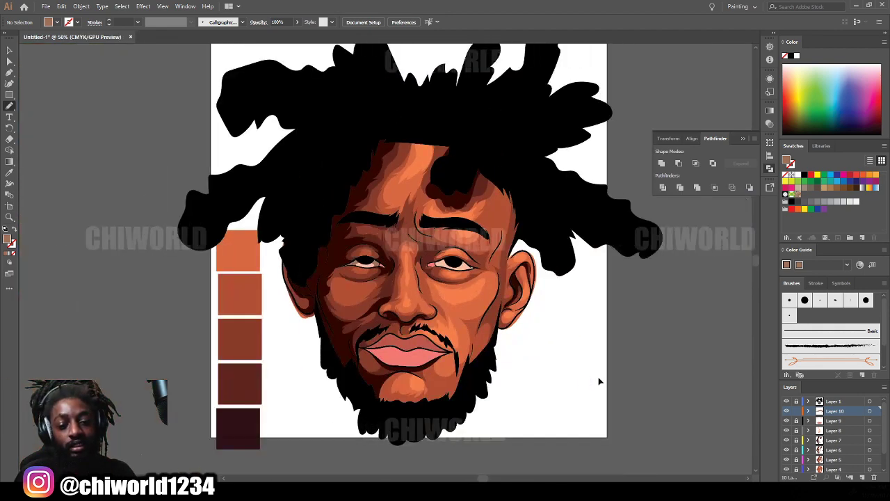
pyautogui.hotkey('ctrl', '+')
pyautogui.hotkey('ctrl', '+')
pyautogui.hotkey('ctrl', '+')
pyautogui.hotkey('ctrl', '+')
pyautogui.hotkey('ctrl', '+')
pyautogui.hotkey('ctrl', '+')
pyautogui.hotkey('ctrl', '+')
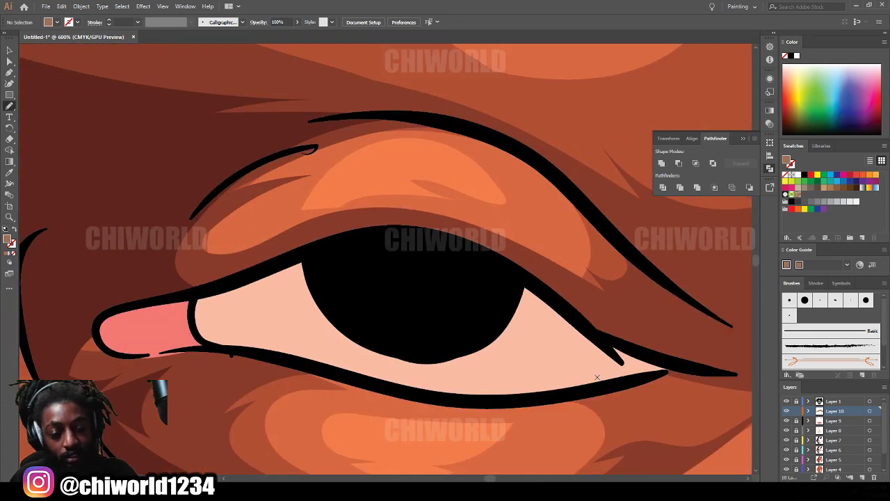
pyautogui.moveTo(243, 285); pyautogui.dragTo(212, 290)
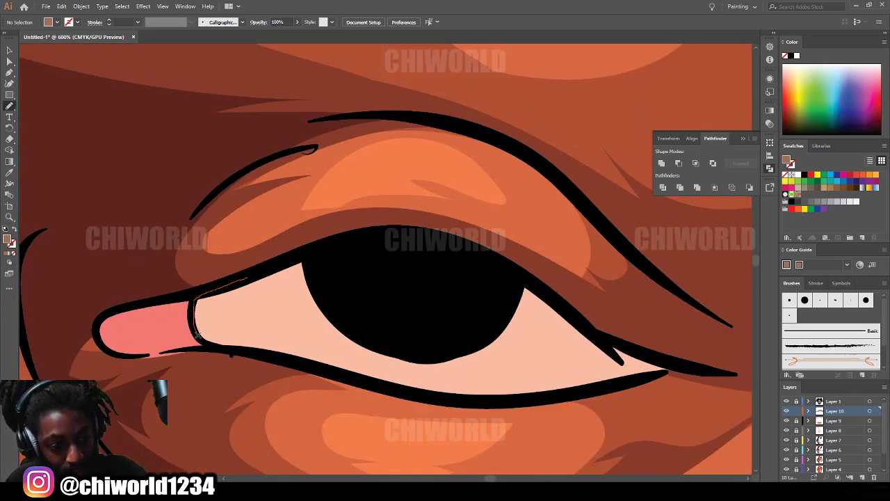
pyautogui.moveTo(263, 352)
pyautogui.mouseDown()
pyautogui.moveTo(249, 334)
pyautogui.moveTo(282, 308)
pyautogui.moveTo(353, 301)
pyautogui.moveTo(515, 329)
pyautogui.moveTo(557, 369)
pyautogui.moveTo(514, 398)
pyautogui.moveTo(685, 366)
pyautogui.moveTo(600, 335)
pyautogui.moveTo(478, 259)
pyautogui.moveTo(403, 244)
pyautogui.moveTo(309, 254)
pyautogui.moveTo(261, 270)
pyautogui.moveTo(264, 352)
pyautogui.mouseUp()
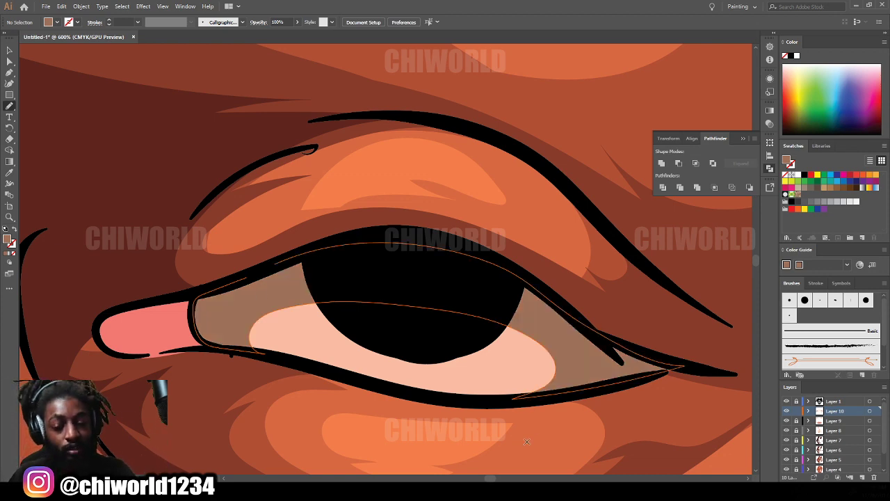
# Step: Set the fill to dark brown 4C2A1F and draw a narrow Pencil shadow beneath the left eye's upper lid
pyautogui.scroll(-8, 527, 442)
pyautogui.scroll(3, 381, 375)
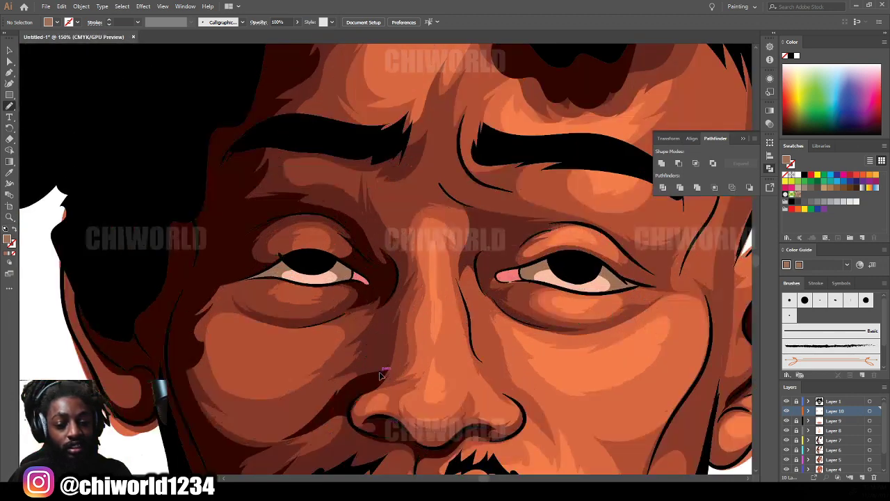
pyautogui.scroll(5, 381, 376)
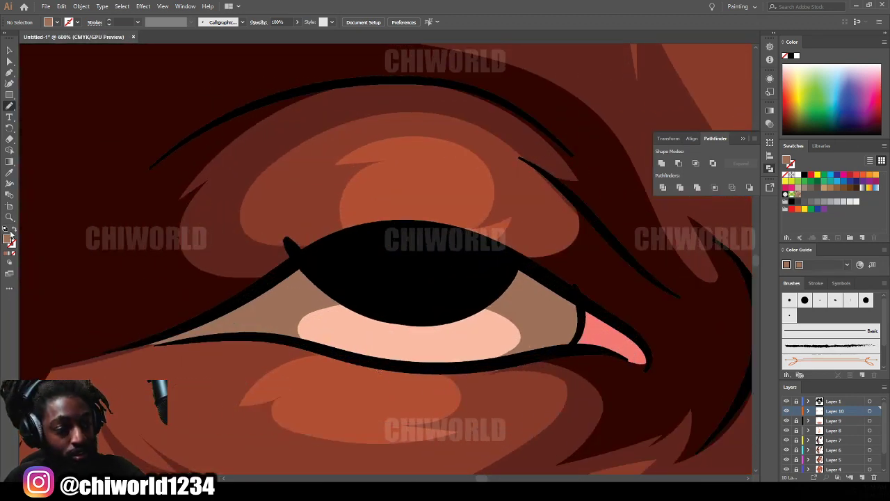
pyautogui.doubleClick(8, 239)
pyautogui.moveTo(358, 322); pyautogui.dragTo(367, 358)
pyautogui.click(429, 393)
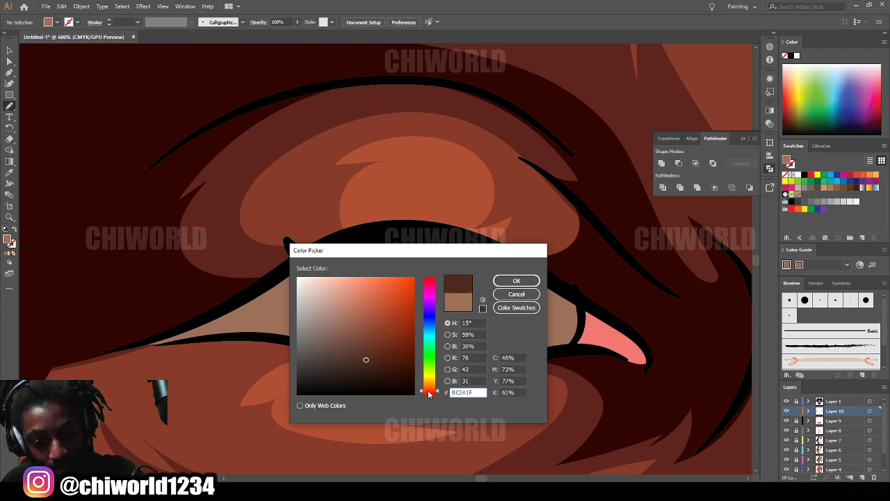
pyautogui.click(516, 281)
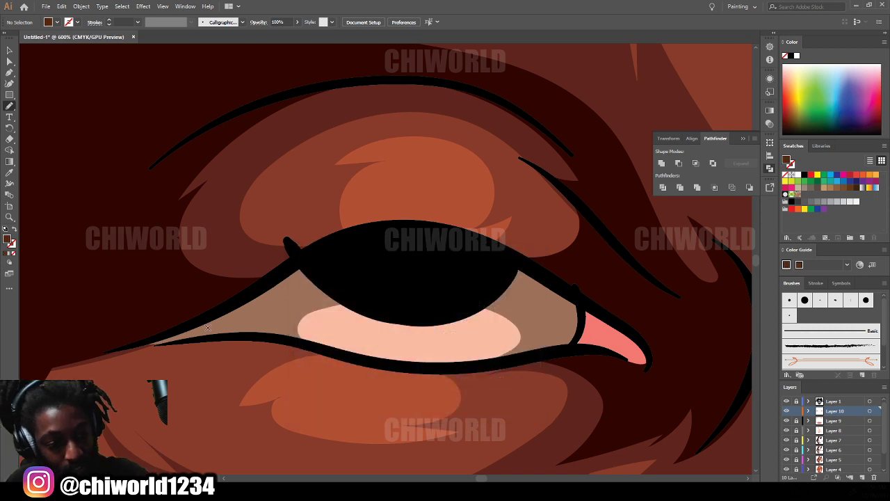
pyautogui.moveTo(129, 346); pyautogui.dragTo(174, 338)
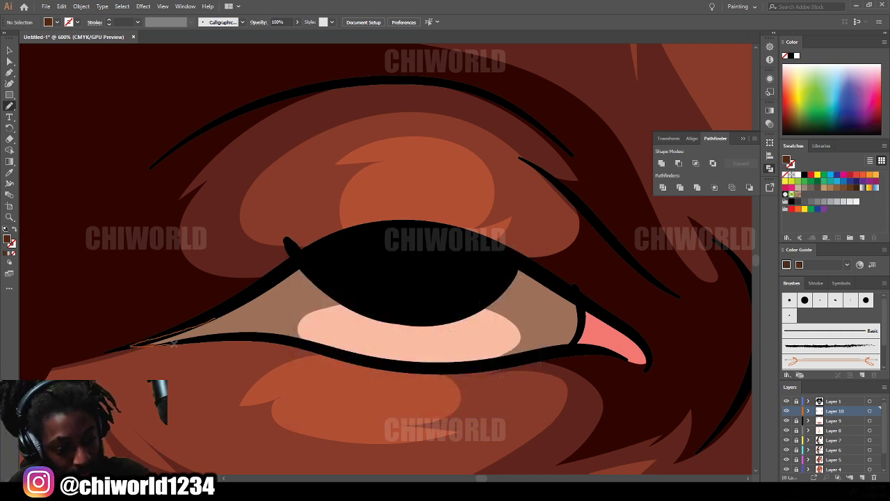
pyautogui.moveTo(324, 279)
pyautogui.mouseDown()
pyautogui.moveTo(444, 275)
pyautogui.moveTo(497, 286)
pyautogui.moveTo(581, 328)
pyautogui.moveTo(578, 303)
pyautogui.moveTo(526, 271)
pyautogui.moveTo(428, 238)
pyautogui.moveTo(355, 240)
pyautogui.moveTo(290, 258)
pyautogui.moveTo(203, 321)
pyautogui.mouseUp()
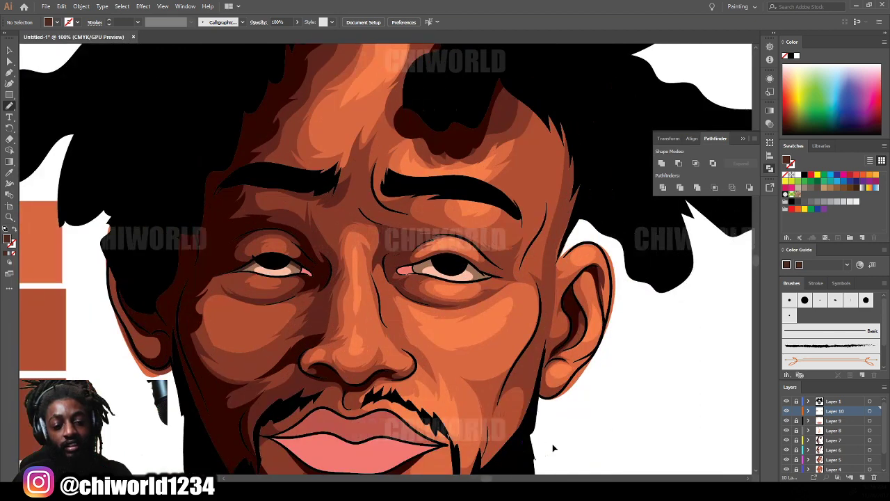
# Step: Draw a narrow dark brown Pencil shadow beneath the right eye's upper lid from corner to corner
pyautogui.hotkey('ctrl', '+')
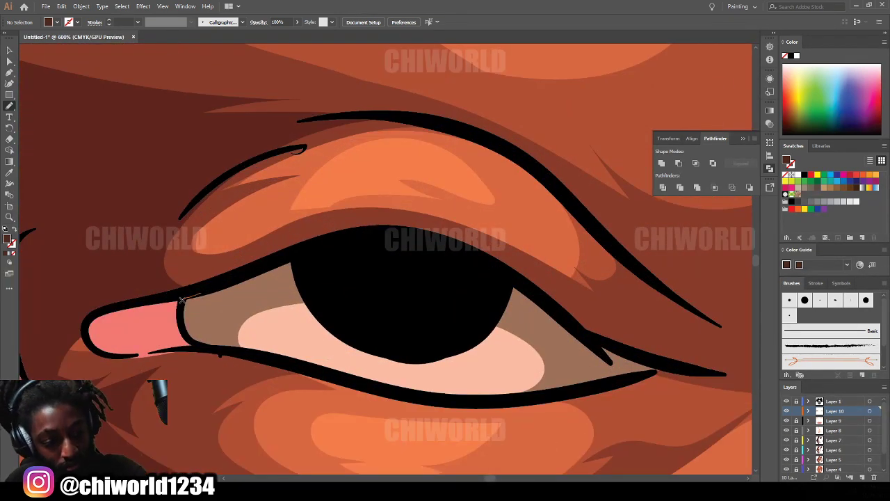
pyautogui.moveTo(264, 288)
pyautogui.mouseDown()
pyautogui.moveTo(320, 274)
pyautogui.moveTo(400, 274)
pyautogui.moveTo(481, 292)
pyautogui.moveTo(535, 325)
pyautogui.mouseUp()
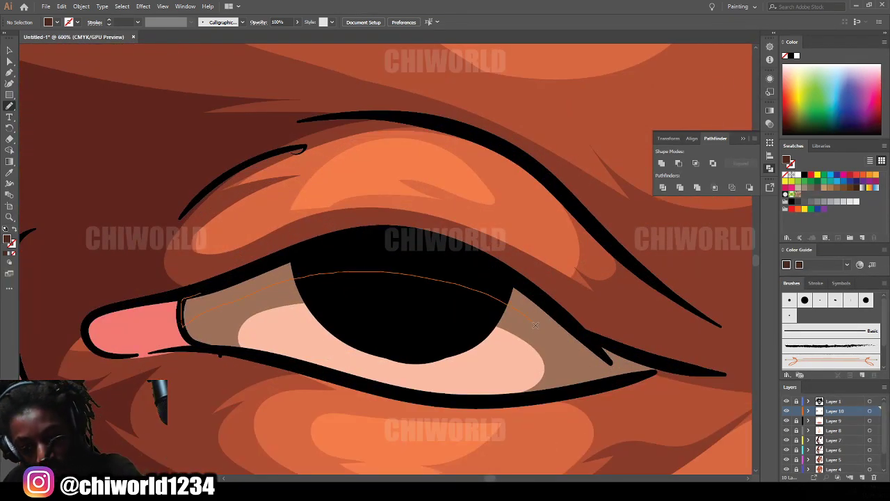
pyautogui.moveTo(652, 372)
pyautogui.mouseDown()
pyautogui.moveTo(503, 275)
pyautogui.moveTo(424, 237)
pyautogui.moveTo(317, 239)
pyautogui.moveTo(194, 293)
pyautogui.mouseUp()
pyautogui.hotkey('ctrl', '-')
pyautogui.hotkey('ctrl', '-')
pyautogui.hotkey('ctrl', '-')
pyautogui.hotkey('ctrl', '-')
pyautogui.hotkey('ctrl', '-')
pyautogui.hotkey('ctrl', '-')
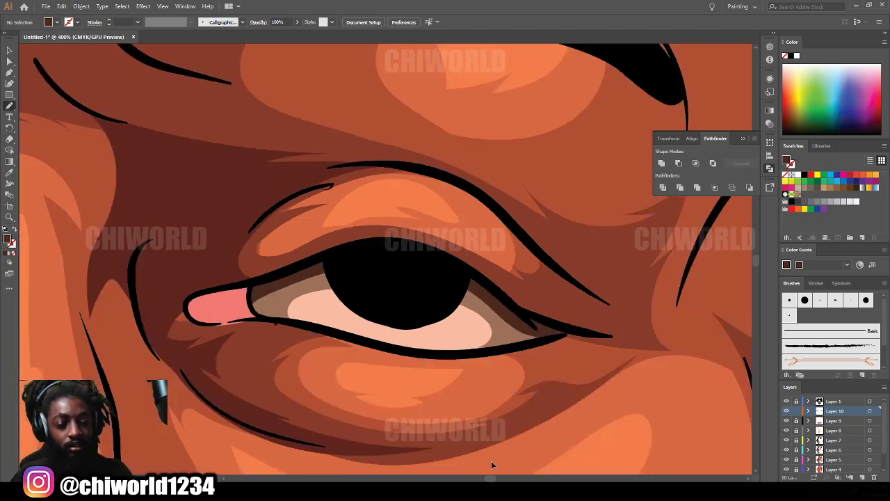
pyautogui.hotkey('ctrl', '-')
pyautogui.hotkey('ctrl', '-')
pyautogui.hotkey('ctrl', '+')
pyautogui.hotkey('ctrl', '+')
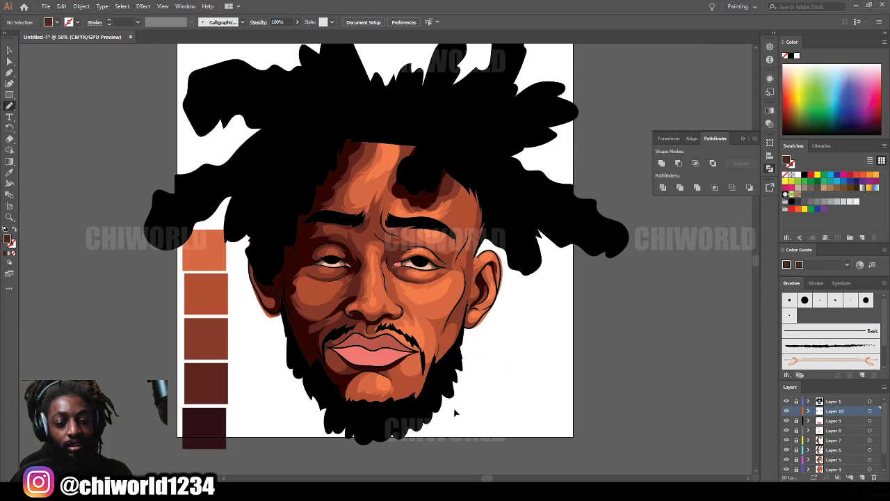
# Step: Sample the pink of the left eye's inner corner and darken the fill to muted red 91433F
pyautogui.hotkey('ctrl', '+')
pyautogui.hotkey('ctrl', '+')
pyautogui.hotkey('ctrl', '+')
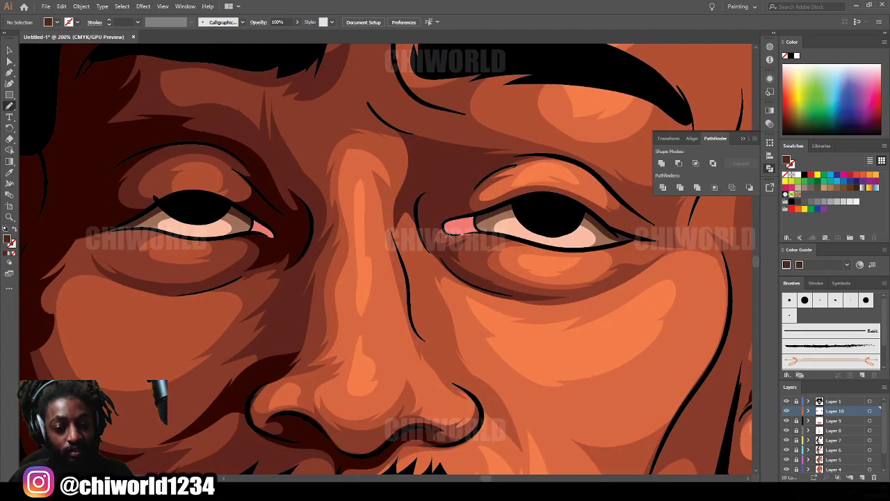
pyautogui.doubleClick(10, 242)
pyautogui.click(512, 295)
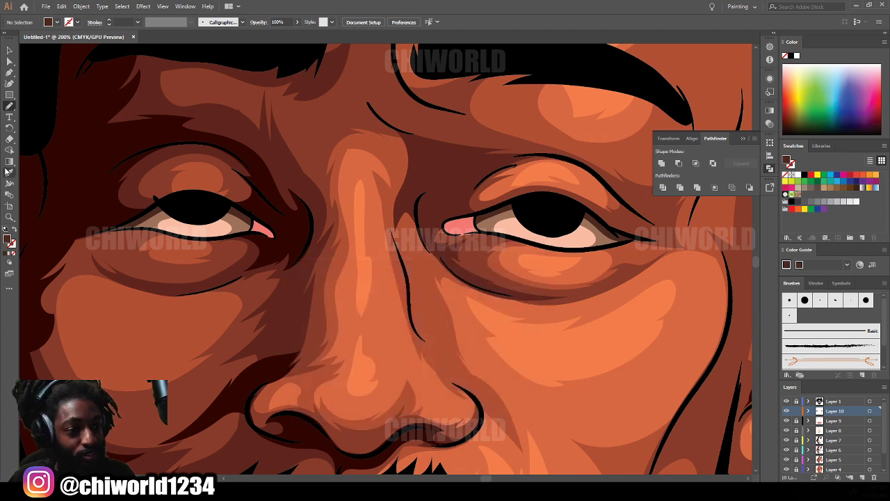
pyautogui.click(9, 172)
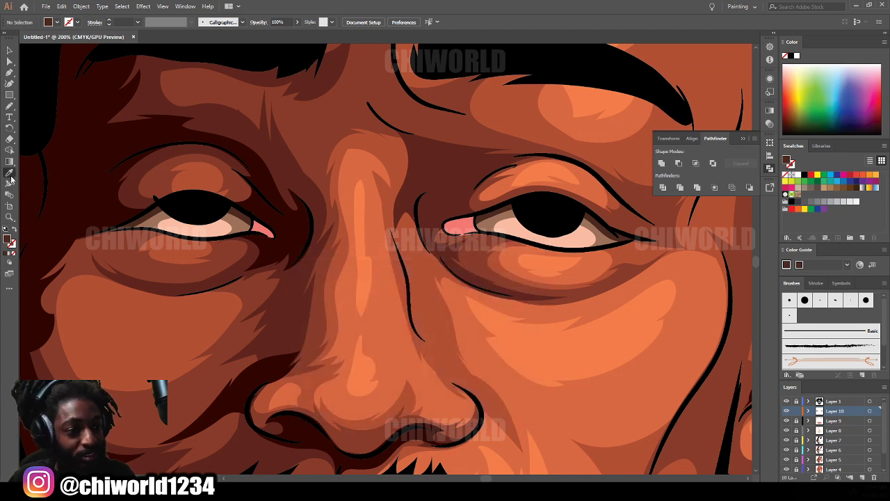
pyautogui.click(259, 230)
pyautogui.doubleClick(9, 241)
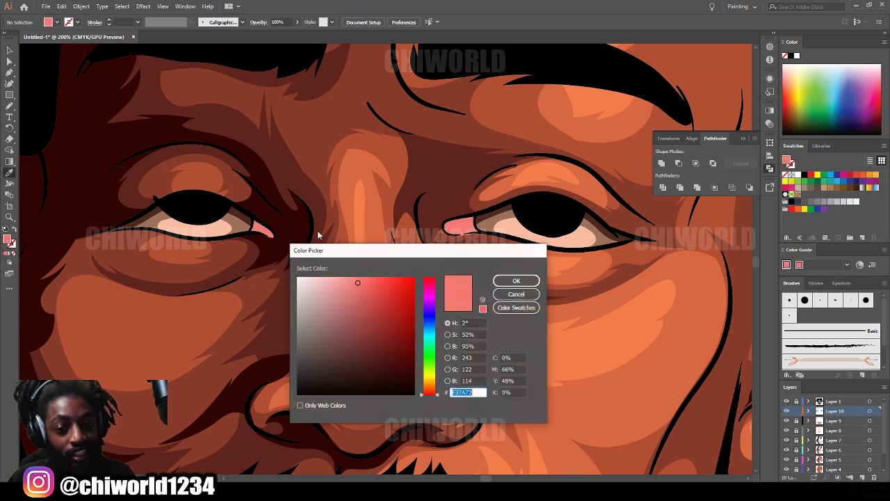
pyautogui.moveTo(347, 290); pyautogui.dragTo(373, 318)
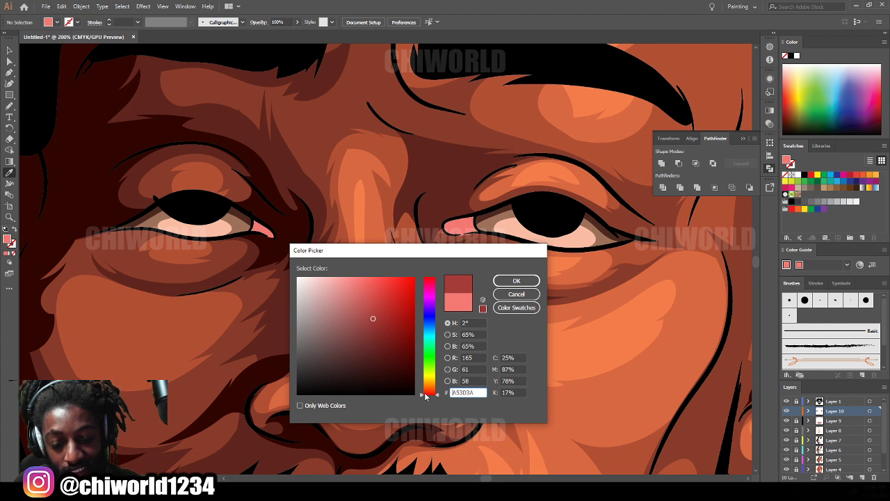
pyautogui.moveTo(425, 396); pyautogui.dragTo(424, 397)
pyautogui.moveTo(373, 319); pyautogui.dragTo(363, 327)
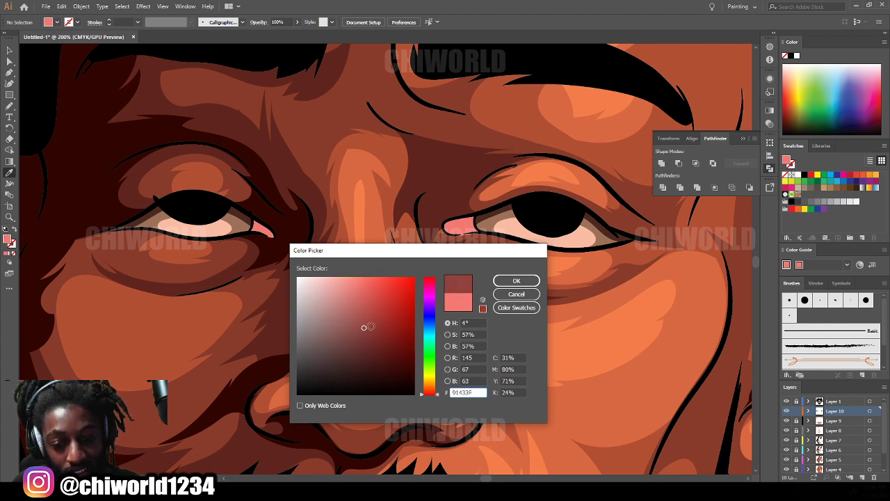
pyautogui.click(516, 280)
# Step: Confirm the muted red fill and draw a Pencil shadow along the upper edge and tip of the left eye's pink inner corner
pyautogui.scroll(2, 138, 297)
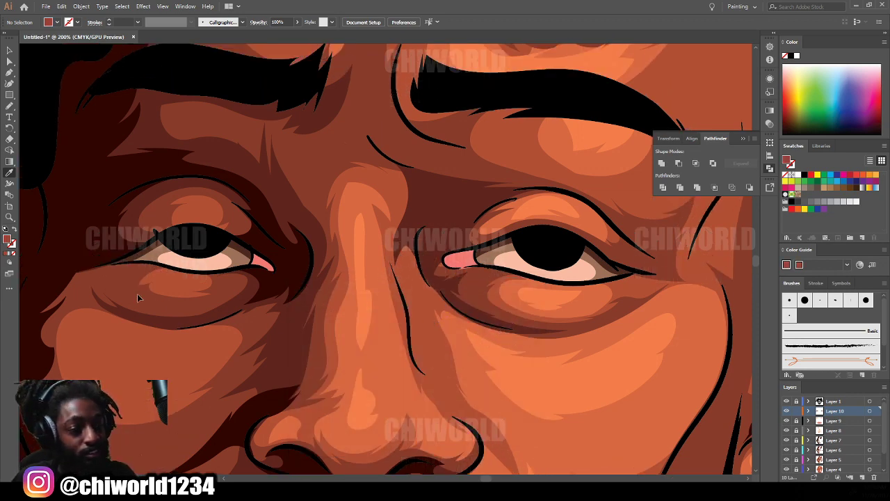
pyautogui.hotkey('ctrl', '=')
pyautogui.hotkey('ctrl', '=')
pyautogui.hotkey('ctrl', '=')
pyautogui.hotkey('ctrl', '=')
pyautogui.hotkey('ctrl', '=')
pyautogui.hscroll(-2, 386, 259)
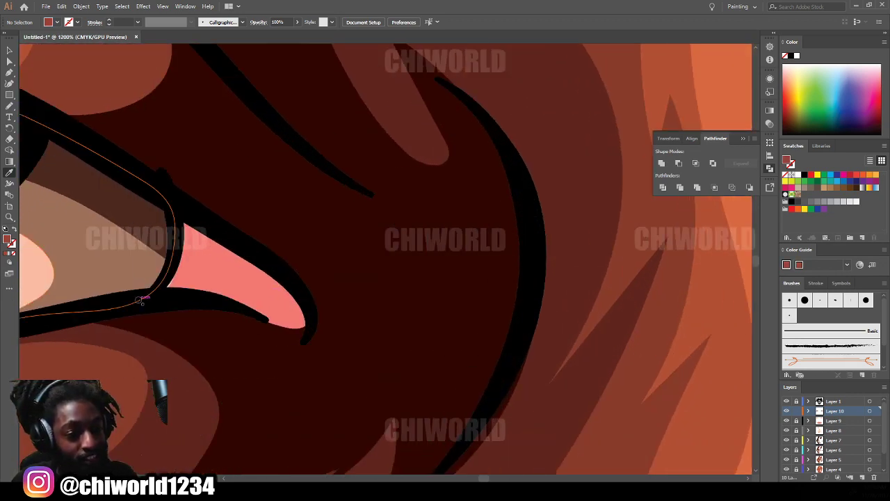
pyautogui.click(10, 105)
pyautogui.moveTo(283, 279); pyautogui.dragTo(308, 317)
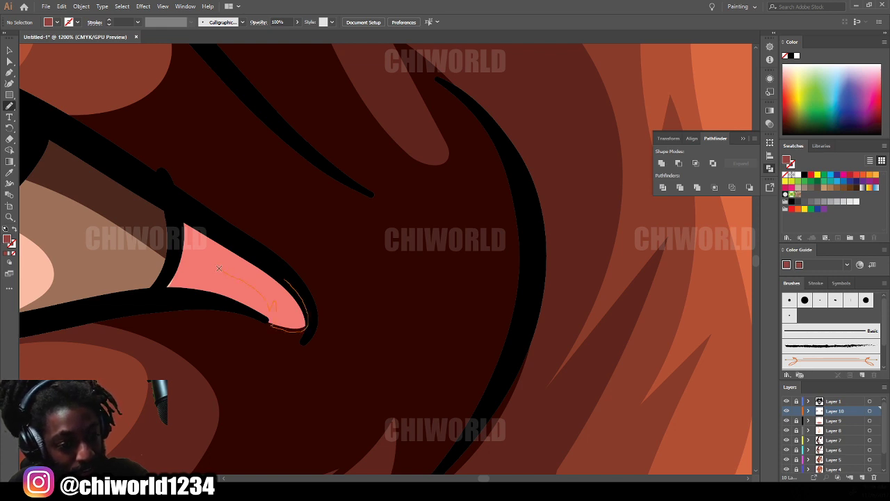
pyautogui.moveTo(184, 256)
pyautogui.mouseDown()
pyautogui.moveTo(179, 211)
pyautogui.moveTo(237, 248)
pyautogui.mouseUp()
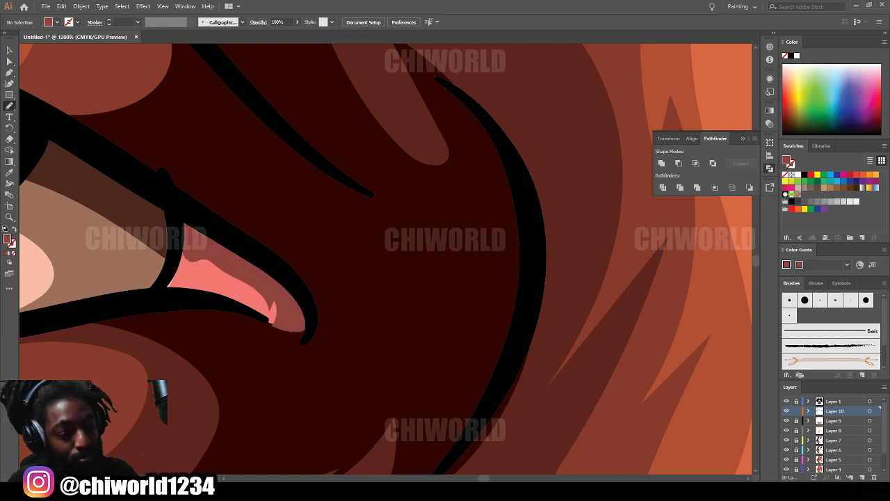
# Step: Draw a muted red Pencil shadow along the upper edge and rounded end of the right eye's pink inner corner
pyautogui.hotkey('ctrl', '-')
pyautogui.hotkey('ctrl', '-')
pyautogui.hotkey('ctrl', '-')
pyautogui.hotkey('ctrl', '-')
pyautogui.scroll(-2, 833, 435)
pyautogui.hscroll(5, 575, 353)
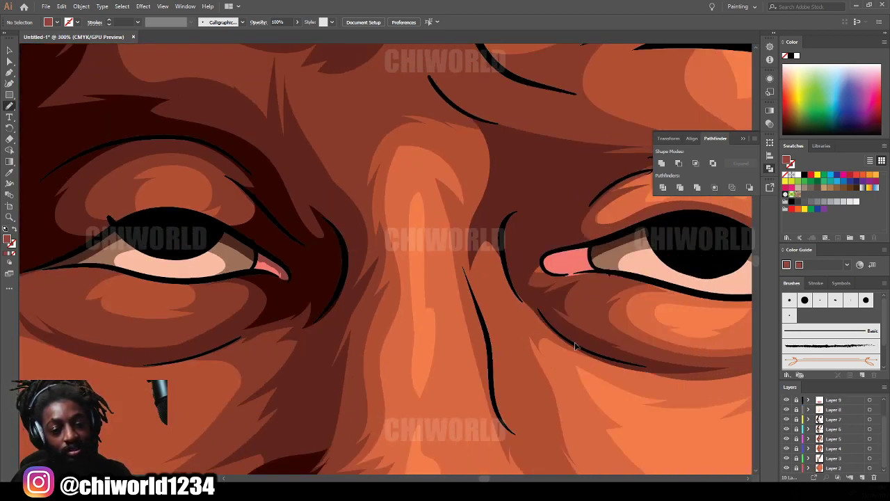
pyautogui.hotkey('ctrl', '+')
pyautogui.hotkey('ctrl', '+')
pyautogui.hotkey('ctrl', '+')
pyautogui.hotkey('ctrl', '+')
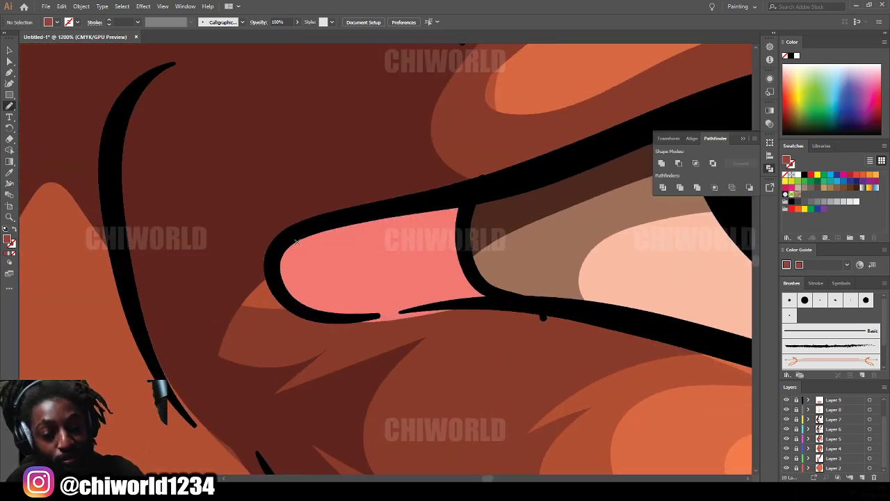
pyautogui.moveTo(278, 251)
pyautogui.mouseDown()
pyautogui.moveTo(278, 279)
pyautogui.moveTo(292, 302)
pyautogui.moveTo(324, 314)
pyautogui.mouseUp()
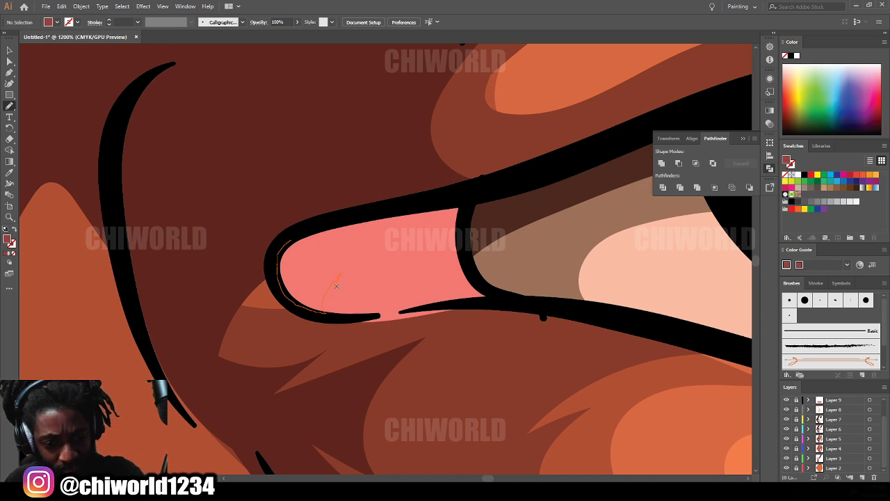
pyautogui.moveTo(387, 262)
pyautogui.mouseDown()
pyautogui.moveTo(424, 260)
pyautogui.moveTo(449, 245)
pyautogui.mouseUp()
pyautogui.moveTo(468, 209)
pyautogui.mouseDown()
pyautogui.moveTo(334, 217)
pyautogui.moveTo(282, 242)
pyautogui.mouseUp()
# Step: Sample the upper lip's colour, darken the fill to deep red 7F2830 and return to the drawing tool
pyautogui.scroll(-7, 328, 324)
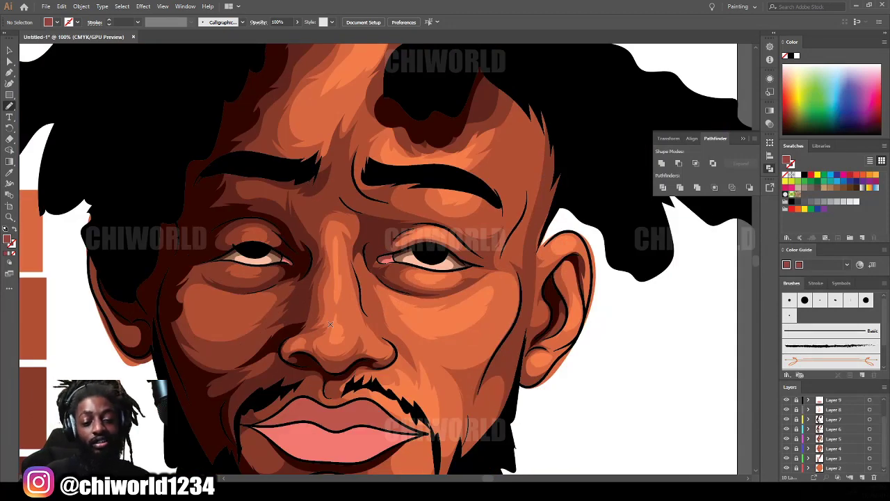
pyautogui.scroll(-3, 381, 314)
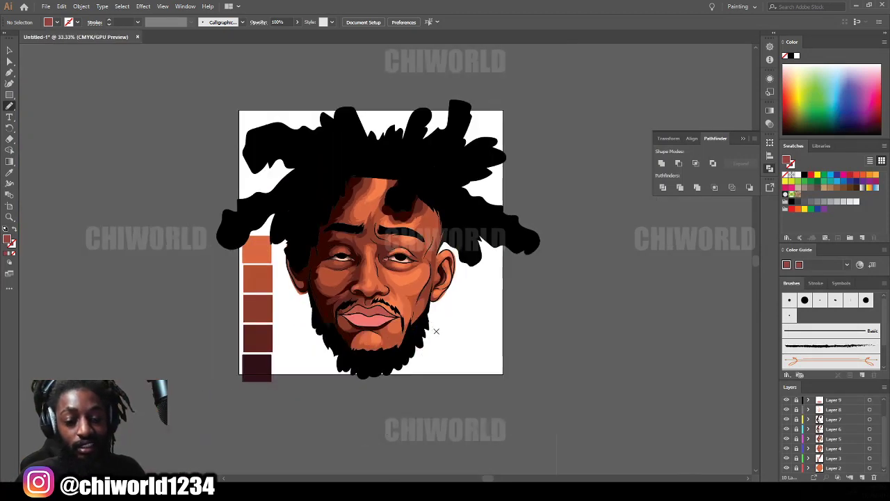
pyautogui.scroll(-2, 441, 348)
pyautogui.scroll(7, 441, 344)
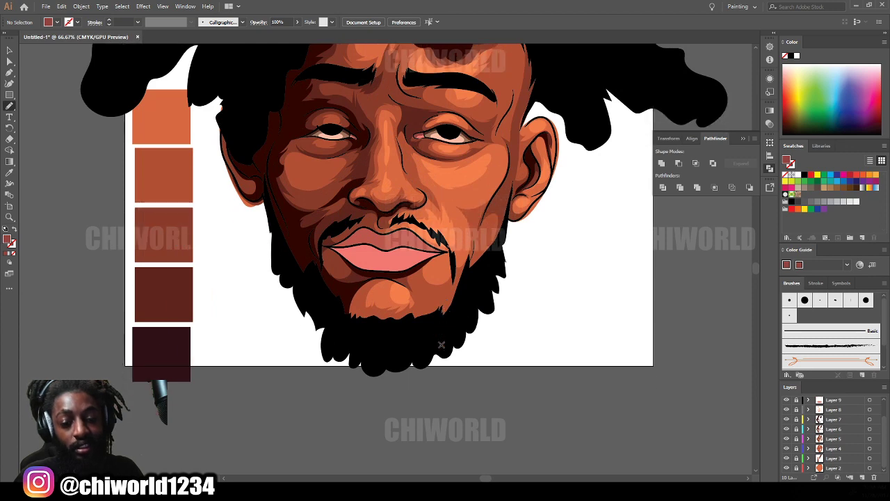
pyautogui.scroll(3, 441, 345)
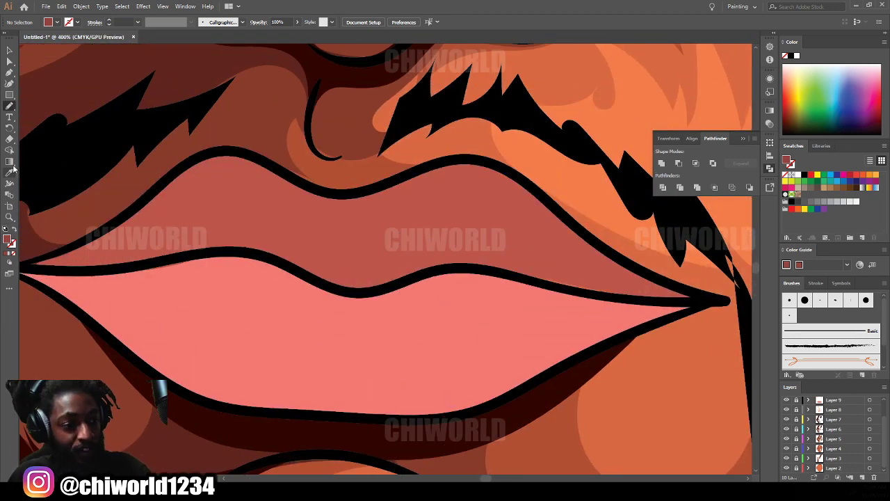
pyautogui.click(10, 172)
pyautogui.click(284, 235)
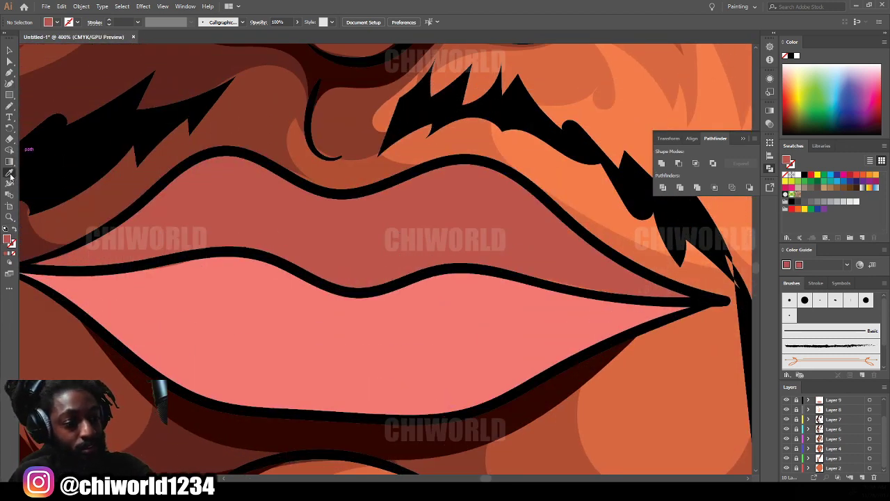
pyautogui.doubleClick(11, 242)
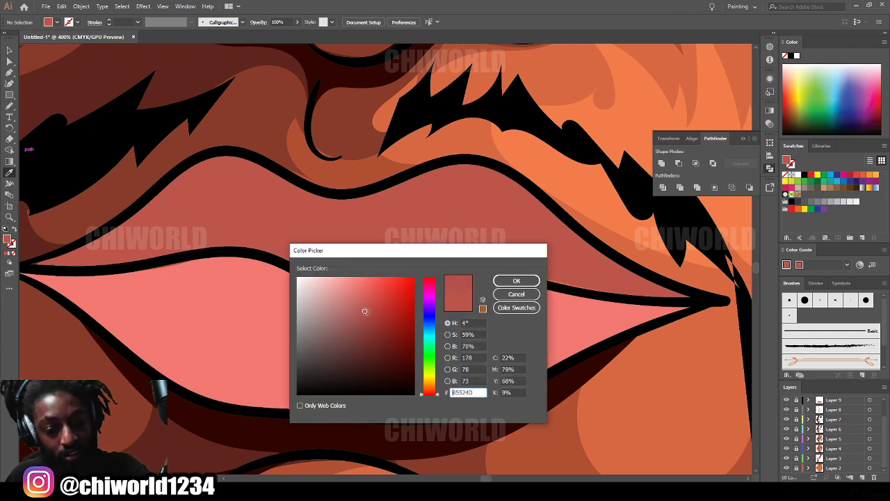
pyautogui.moveTo(364, 312); pyautogui.dragTo(371, 331)
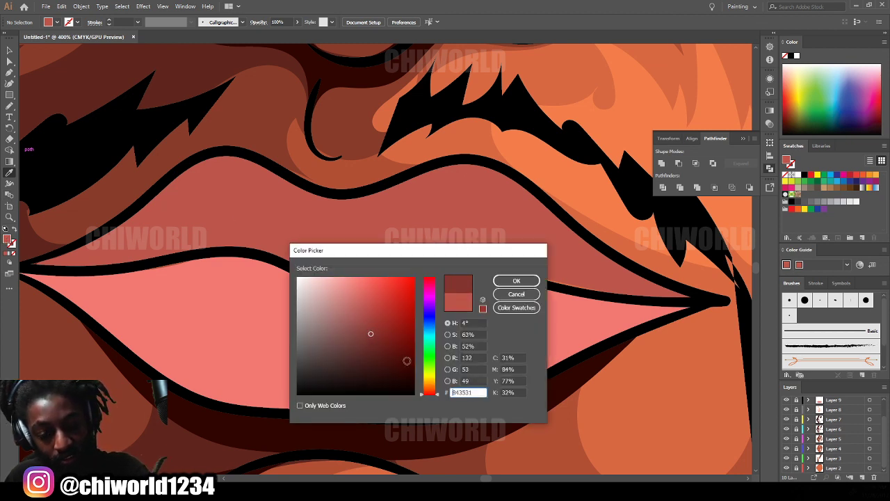
pyautogui.moveTo(426, 394); pyautogui.dragTo(430, 283)
pyautogui.moveTo(372, 331); pyautogui.dragTo(377, 336)
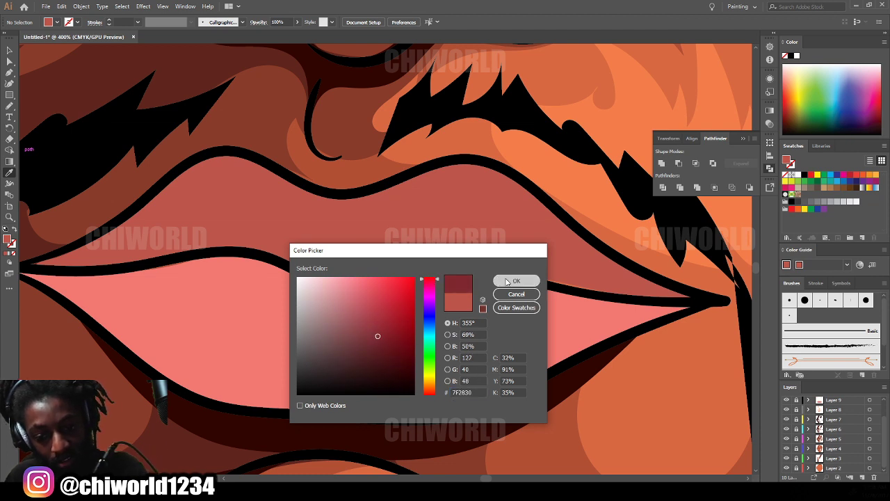
pyautogui.click(516, 280)
pyautogui.press('b')
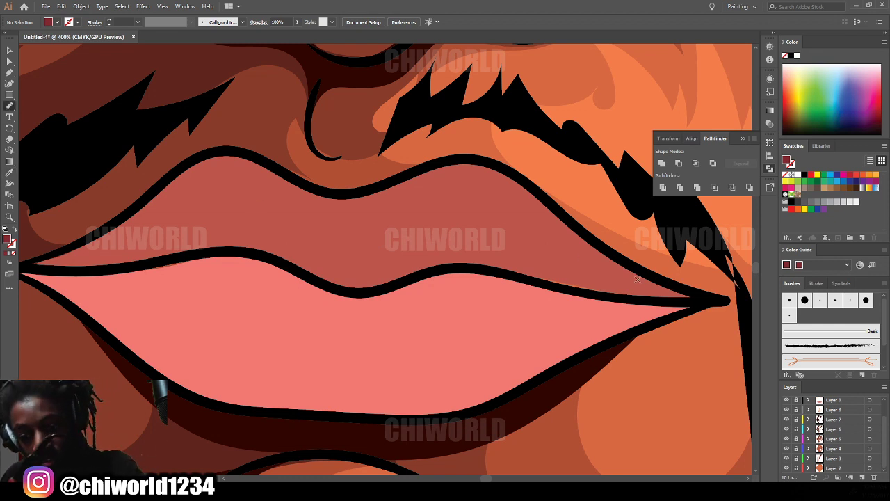
# Step: Draw a deep red Pencil shadow across the lower part of the upper lip from corner to corner, with a jagged upper edge
pyautogui.moveTo(619, 295)
pyautogui.mouseDown()
pyautogui.moveTo(702, 298)
pyautogui.moveTo(564, 217)
pyautogui.mouseUp()
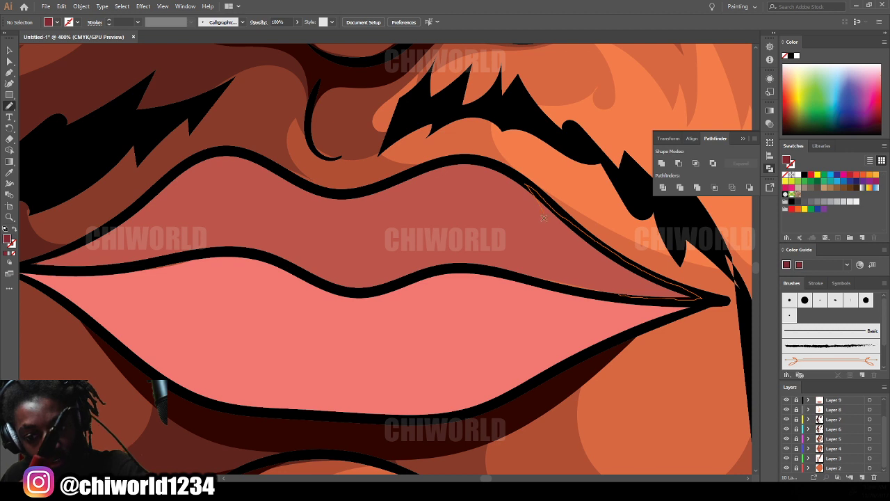
pyautogui.moveTo(446, 235)
pyautogui.mouseDown()
pyautogui.moveTo(388, 257)
pyautogui.moveTo(318, 247)
pyautogui.moveTo(301, 223)
pyautogui.mouseUp()
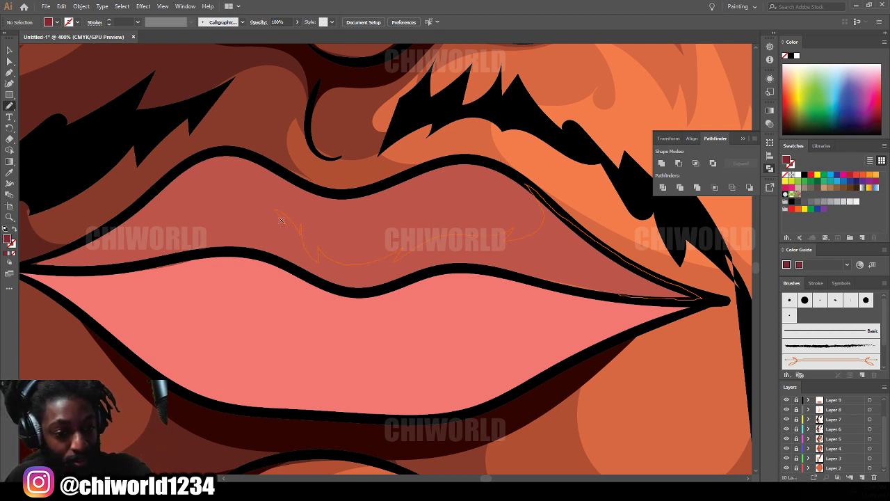
pyautogui.moveTo(188, 167)
pyautogui.mouseDown()
pyautogui.moveTo(85, 240)
pyautogui.moveTo(32, 260)
pyautogui.moveTo(71, 270)
pyautogui.moveTo(252, 251)
pyautogui.moveTo(322, 285)
pyautogui.moveTo(389, 288)
pyautogui.moveTo(459, 270)
pyautogui.moveTo(658, 300)
pyautogui.mouseUp()
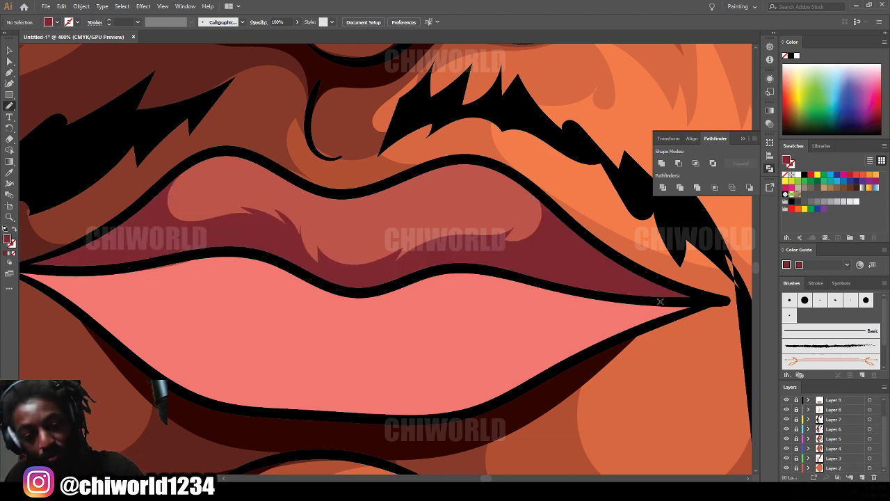
# Step: Draw a deep red Pencil shadow over the lower lip's left corner and along its lower-left edge, filling the gap beside the outline
pyautogui.hotkey('ctrl', '-')
pyautogui.hotkey('ctrl', '-')
pyautogui.hotkey('ctrl', '-')
pyautogui.hotkey('ctrl', '-')
pyautogui.hotkey('ctrl', '-')
pyautogui.hotkey('ctrl', '-')
pyautogui.hotkey('ctrl', '-')
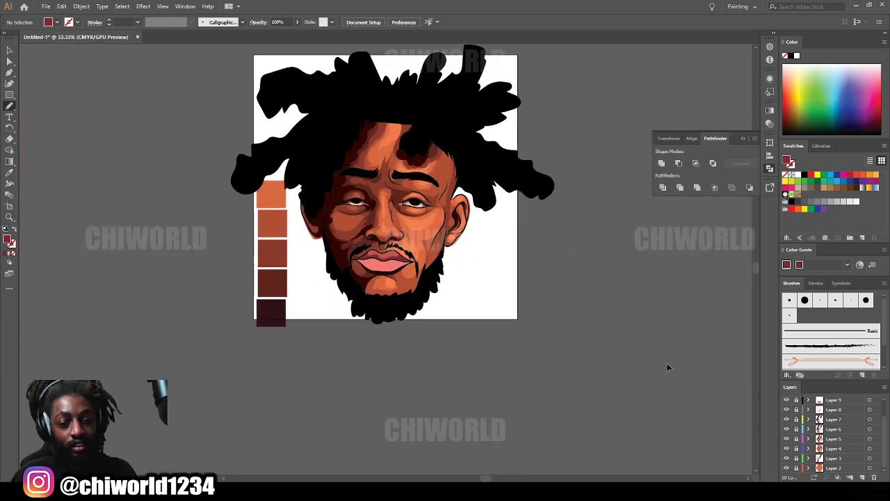
pyautogui.hotkey('ctrl', '+')
pyautogui.hotkey('ctrl', '+')
pyautogui.hotkey('ctrl', '+')
pyautogui.hotkey('ctrl', '+')
pyautogui.hotkey('ctrl', '+')
pyautogui.hotkey('ctrl', '+')
pyautogui.hotkey('ctrl', '+')
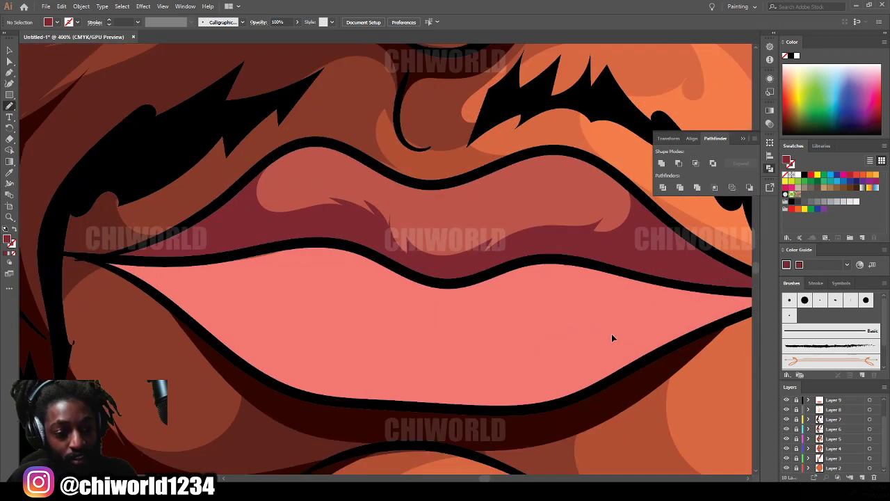
pyautogui.moveTo(95, 259)
pyautogui.mouseDown()
pyautogui.moveTo(293, 391)
pyautogui.moveTo(412, 404)
pyautogui.mouseUp()
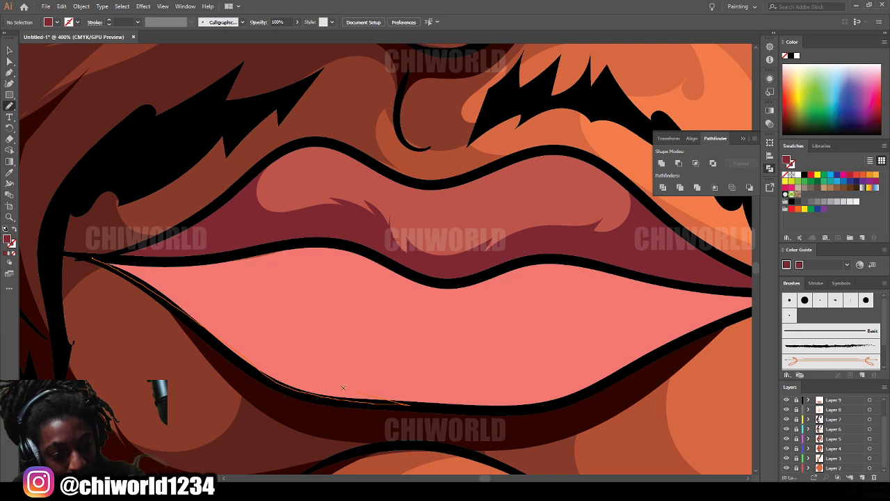
pyautogui.moveTo(321, 245); pyautogui.dragTo(99, 257)
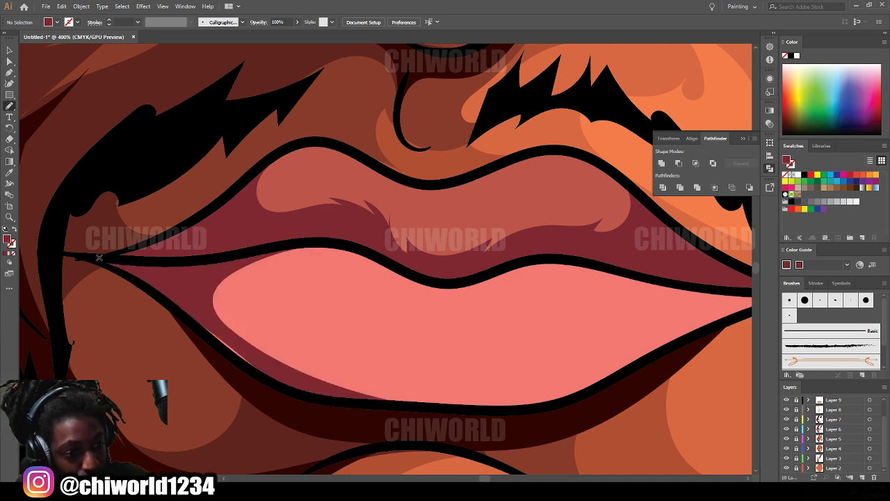
pyautogui.moveTo(170, 294); pyautogui.dragTo(271, 381)
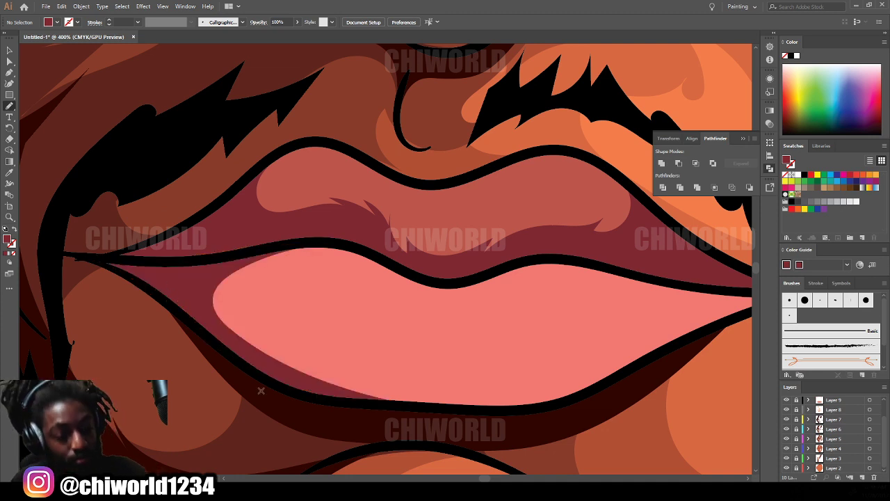
# Step: Create a new layer above Layer 1
pyautogui.scroll(-7, 495, 447)
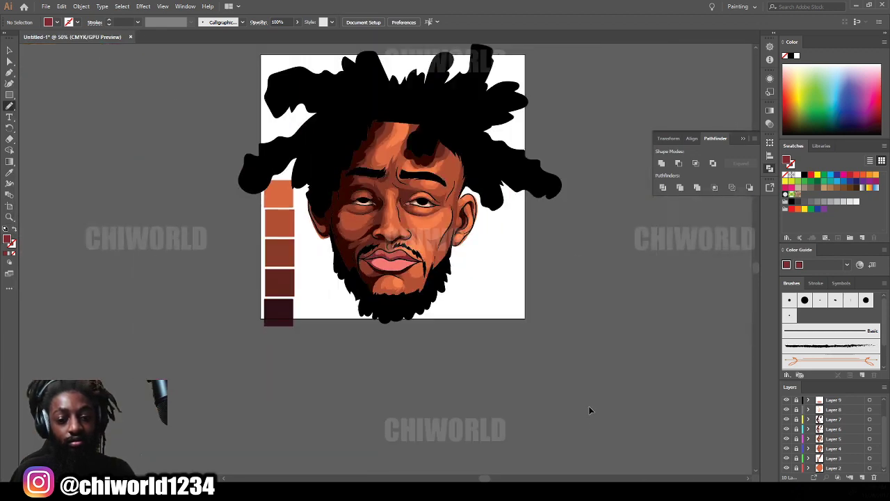
pyautogui.scroll(1, 569, 379)
pyautogui.scroll(3, 569, 379)
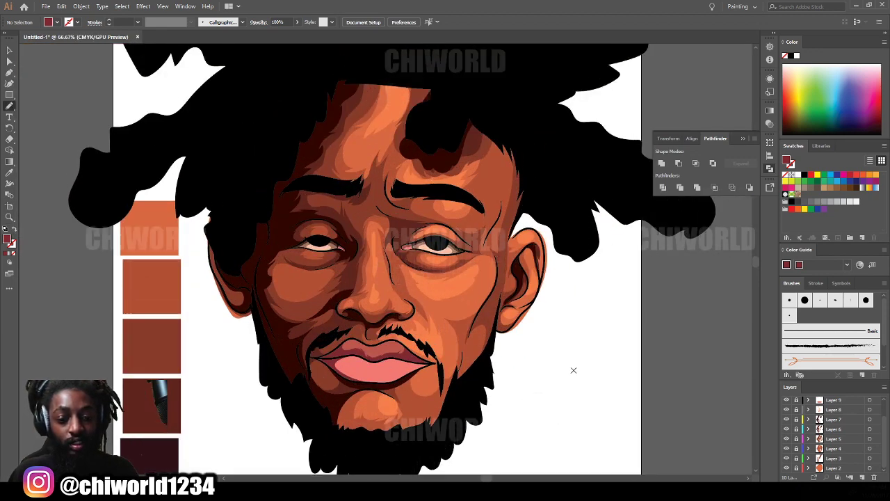
pyautogui.scroll(-1, 572, 370)
pyautogui.scroll(1, 574, 370)
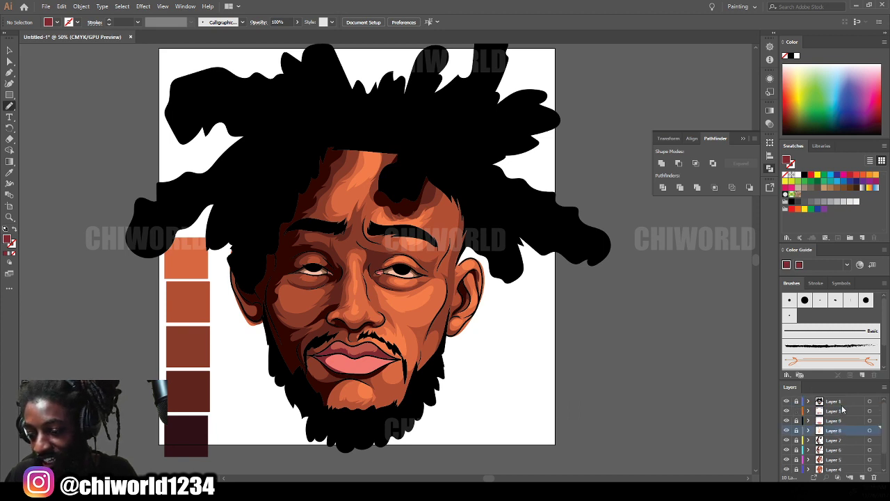
pyautogui.scroll(2, 844, 413)
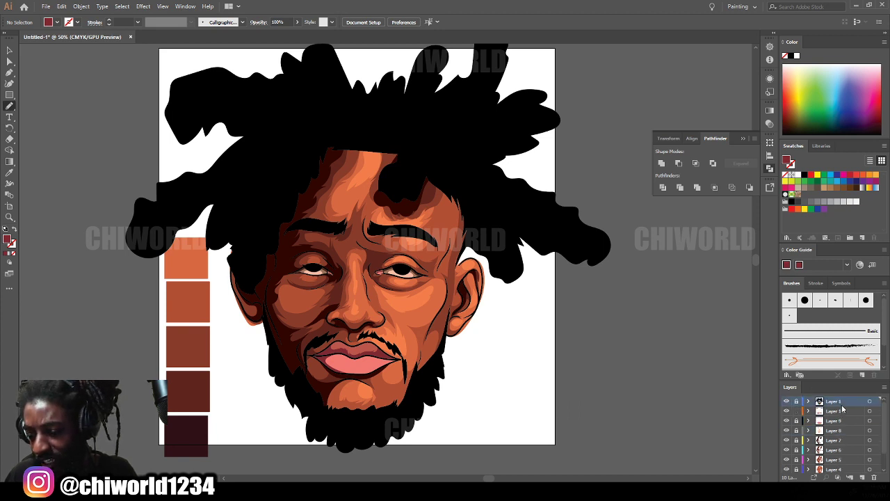
pyautogui.click(862, 477)
# Step: Set the fill to very dark olive 1C1E14 for shading the irises
pyautogui.hotkey('ctrl', '+')
pyautogui.hotkey('ctrl', '+')
pyautogui.hotkey('ctrl', '+')
pyautogui.hotkey('ctrl', '+')
pyautogui.hotkey('ctrl', '+')
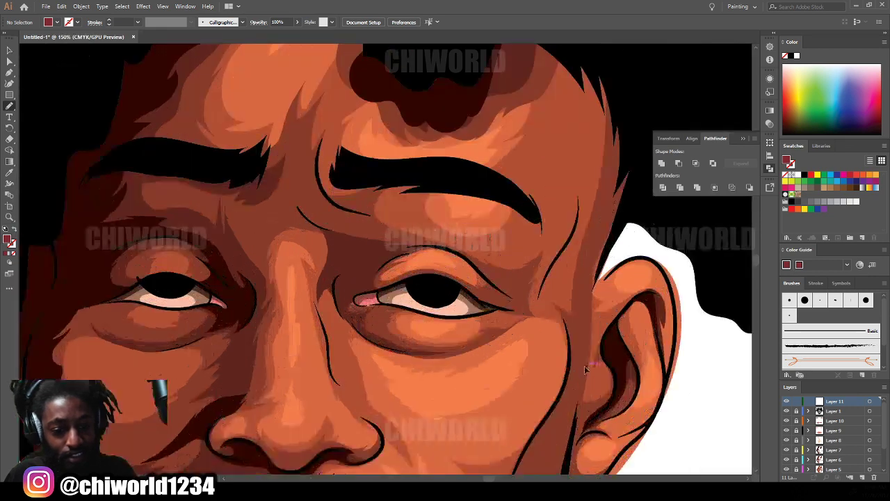
pyautogui.scroll(-1, 580, 385)
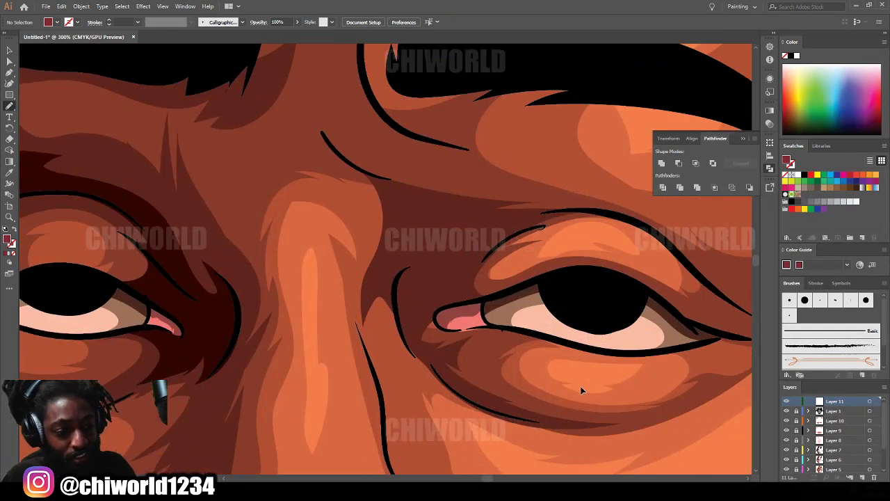
pyautogui.hscroll(-3, 581, 384)
pyautogui.doubleClick(8, 241)
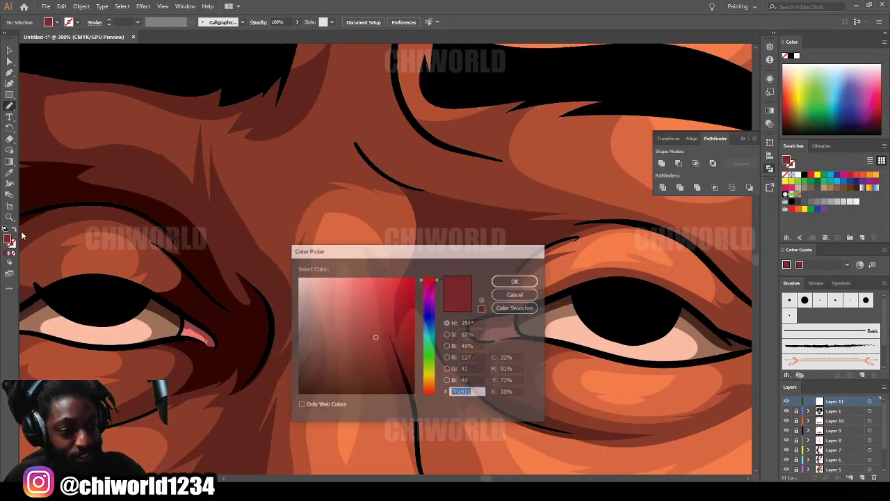
pyautogui.click(429, 366)
pyautogui.moveTo(379, 348)
pyautogui.mouseDown()
pyautogui.moveTo(364, 369)
pyautogui.moveTo(337, 381)
pyautogui.mouseUp()
pyautogui.moveTo(425, 369); pyautogui.dragTo(427, 374)
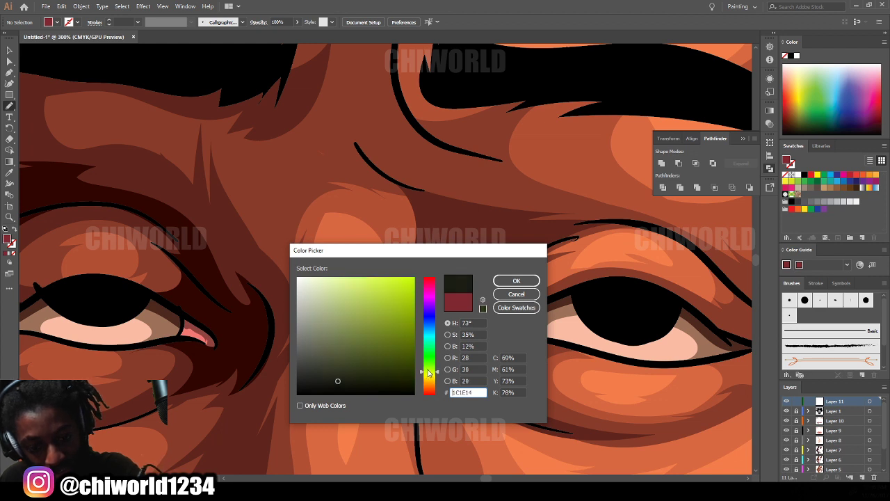
pyautogui.click(516, 280)
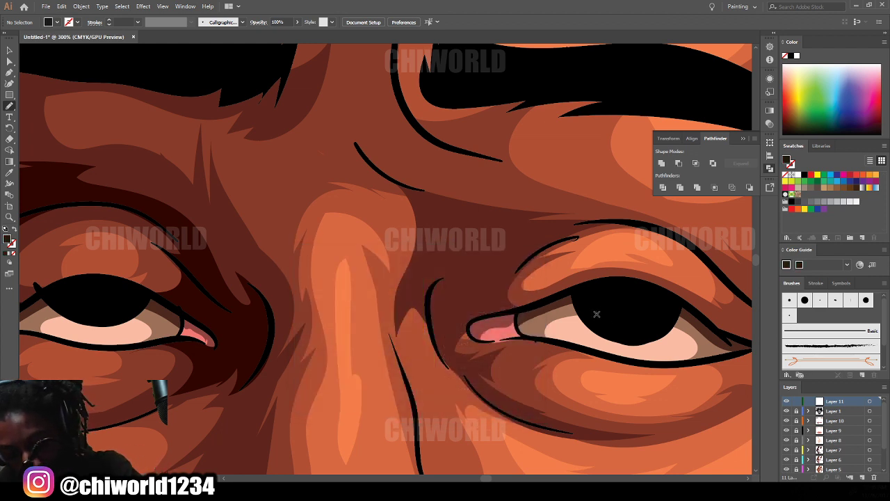
# Step: Draw jagged dark olive Pencil shapes in both irises and layer smaller olive-green 5F6636 shapes over them
pyautogui.moveTo(596, 314)
pyautogui.mouseDown()
pyautogui.moveTo(624, 329)
pyautogui.moveTo(649, 309)
pyautogui.moveTo(621, 310)
pyautogui.moveTo(614, 290)
pyautogui.moveTo(590, 303)
pyautogui.mouseUp()
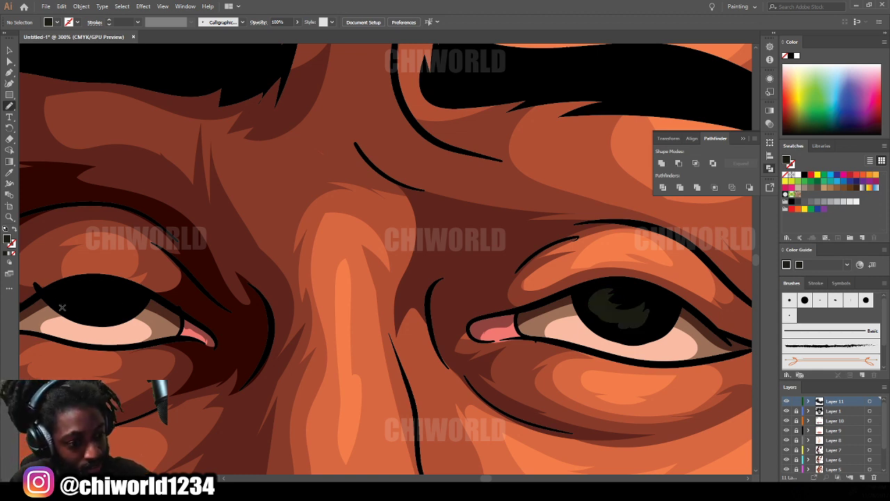
pyautogui.moveTo(61, 307)
pyautogui.mouseDown()
pyautogui.moveTo(87, 315)
pyautogui.moveTo(117, 306)
pyautogui.moveTo(85, 296)
pyautogui.moveTo(81, 283)
pyautogui.moveTo(66, 306)
pyautogui.mouseUp()
pyautogui.doubleClick(11, 241)
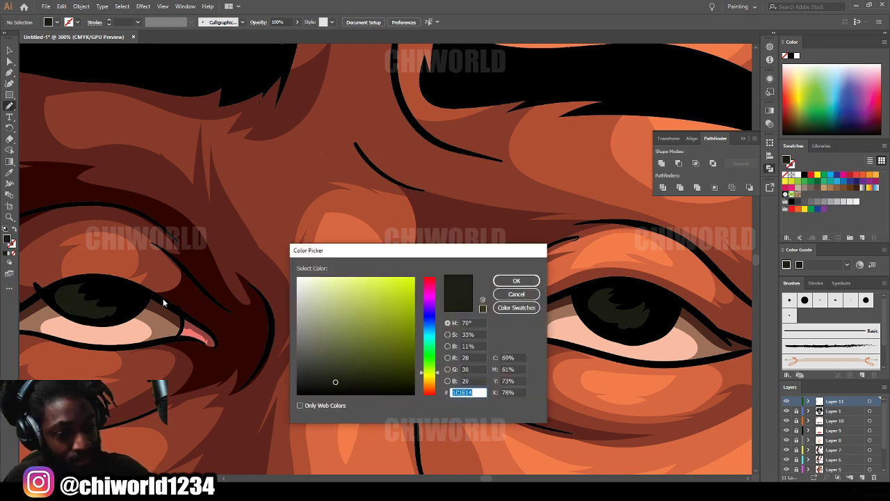
pyautogui.moveTo(334, 379); pyautogui.dragTo(352, 348)
pyautogui.click(516, 280)
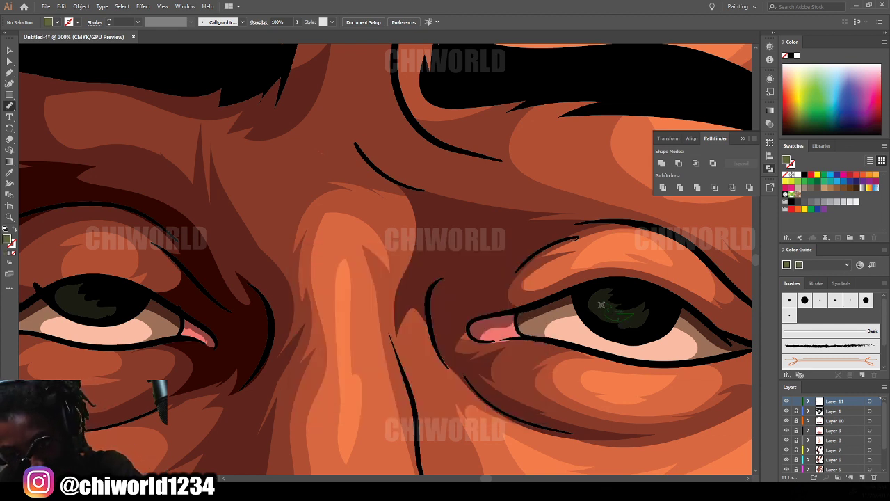
pyautogui.moveTo(601, 304); pyautogui.dragTo(602, 306)
pyautogui.moveTo(74, 302)
pyautogui.mouseDown()
pyautogui.moveTo(99, 307)
pyautogui.moveTo(77, 295)
pyautogui.mouseUp()
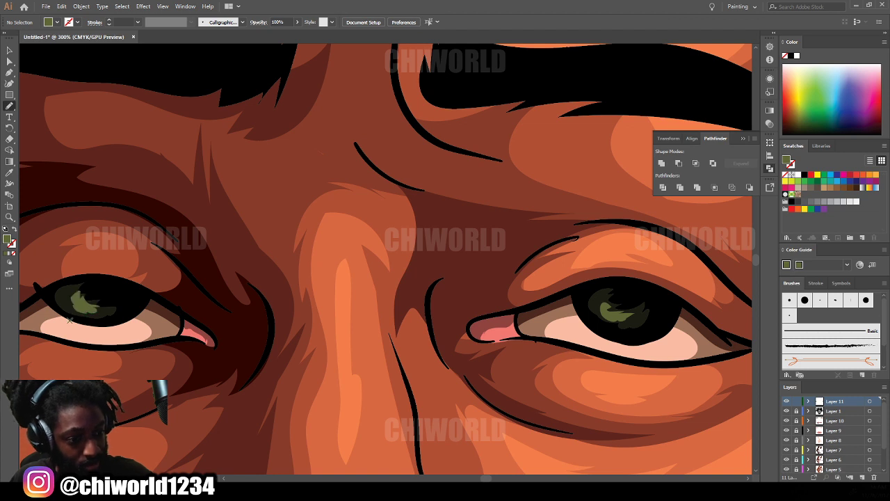
# Step: Set the fill to white FFFFFF and draw a large and a small Pencil highlight in each eye's iris
pyautogui.doubleClick(8, 240)
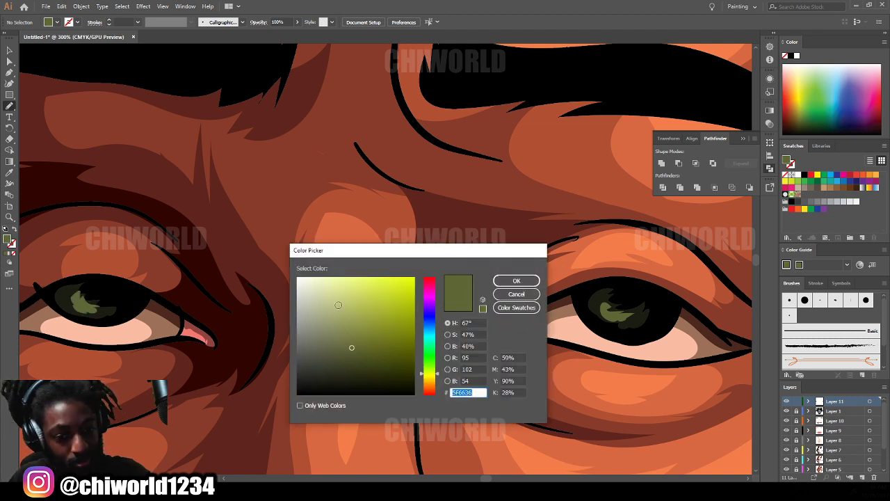
pyautogui.moveTo(339, 306); pyautogui.dragTo(298, 273)
pyautogui.click(516, 281)
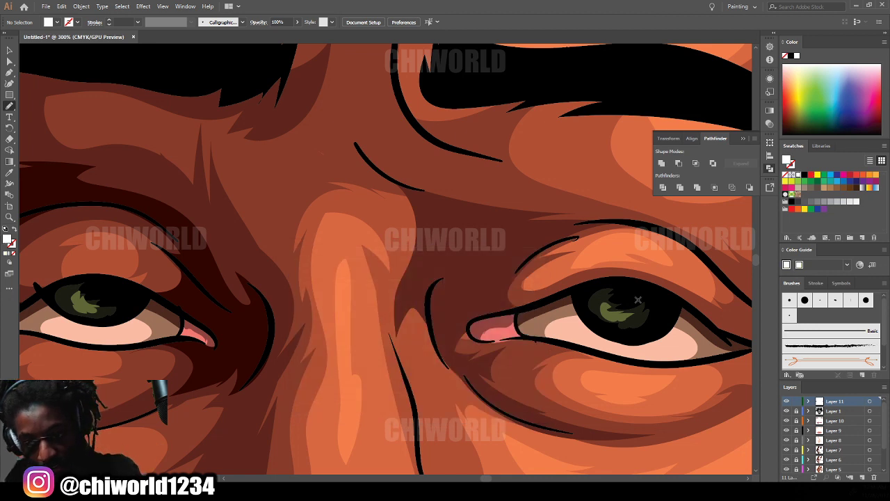
pyautogui.moveTo(659, 306); pyautogui.dragTo(656, 313)
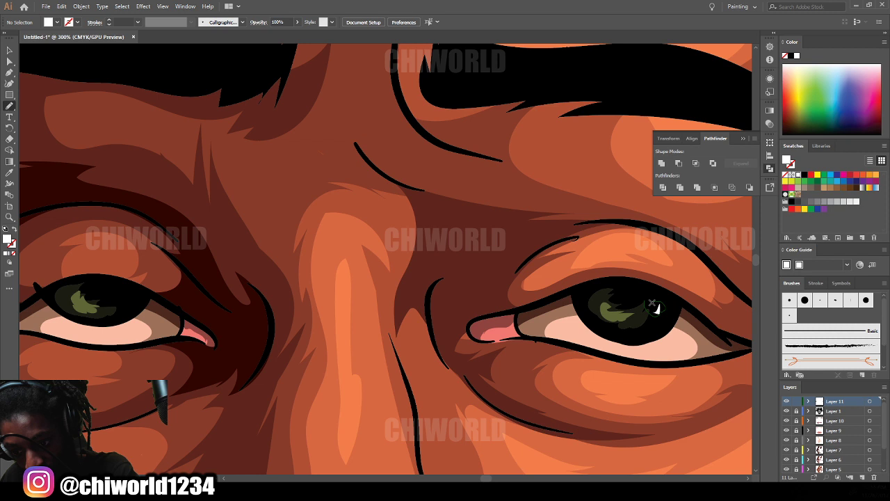
pyautogui.moveTo(652, 302); pyautogui.dragTo(657, 308)
pyautogui.click(632, 291)
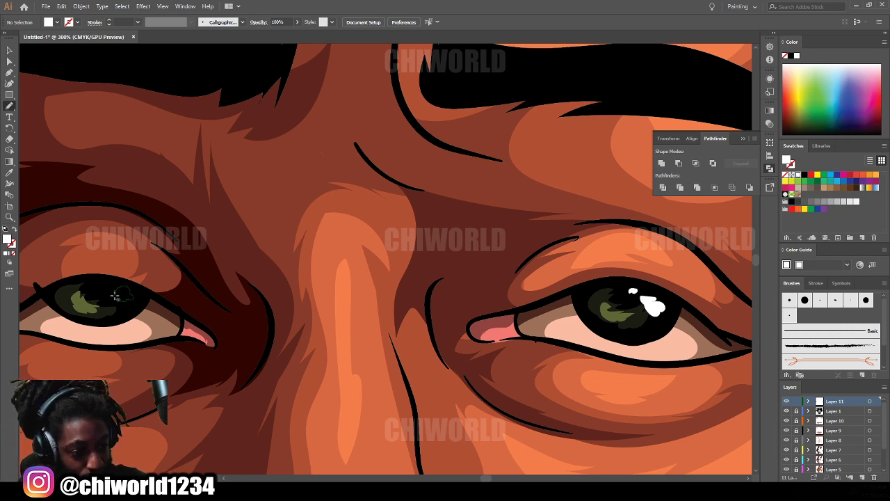
pyautogui.moveTo(115, 296); pyautogui.dragTo(128, 294)
# Step: Set the fill to dark brown 42321D and draw a jagged Pencil highlight down the dreadlock hanging over the forehead
pyautogui.hotkey('ctrl', '-')
pyautogui.hotkey('ctrl', '-')
pyautogui.hotkey('ctrl', '-')
pyautogui.hotkey('ctrl', '-')
pyautogui.hotkey('ctrl', '-')
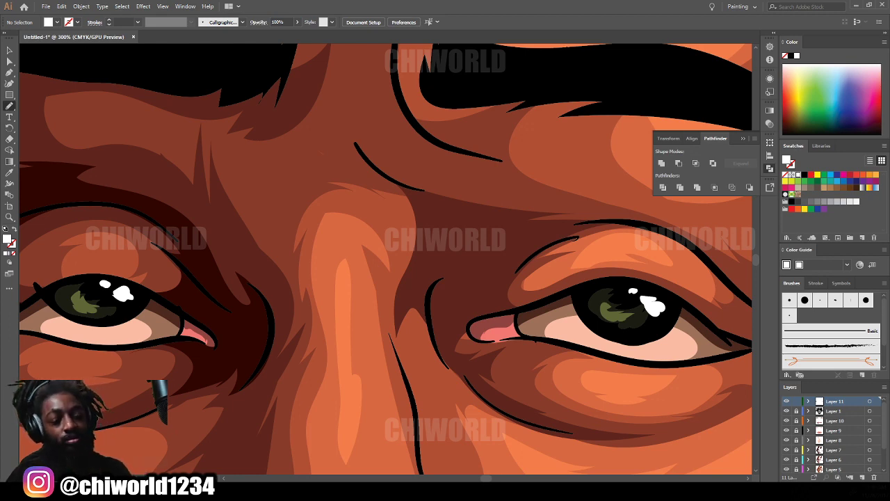
pyautogui.hotkey('ctrl', '+')
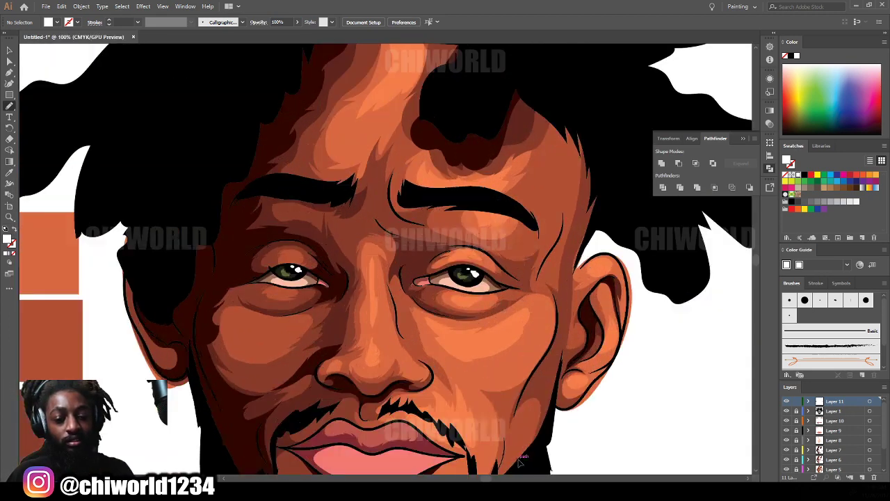
pyautogui.hotkey('ctrl', '-')
pyautogui.scroll(1, 547, 418)
pyautogui.scroll(2, 550, 414)
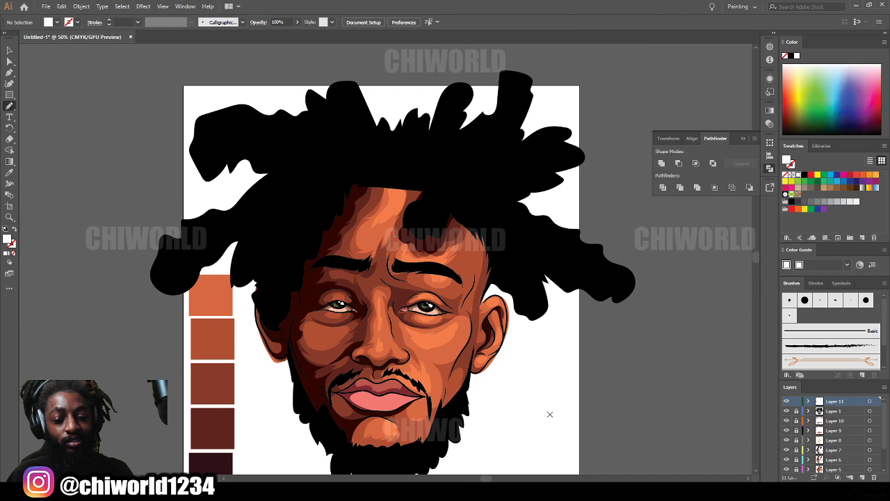
pyautogui.hotkey('ctrl', '+')
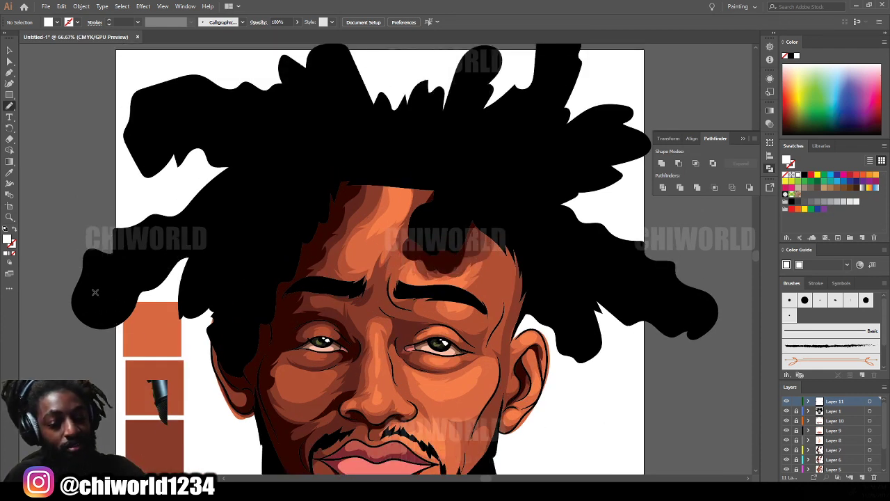
pyautogui.doubleClick(12, 244)
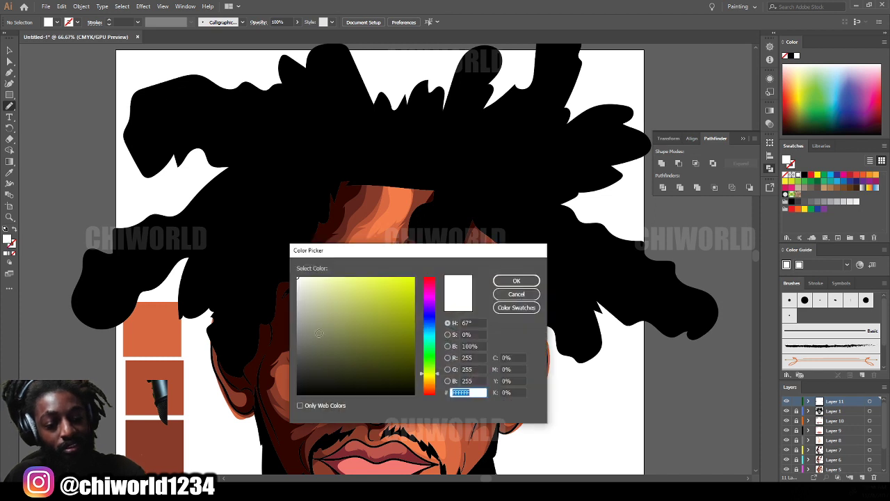
pyautogui.click(429, 382)
pyautogui.click(357, 338)
pyautogui.moveTo(357, 338); pyautogui.dragTo(362, 364)
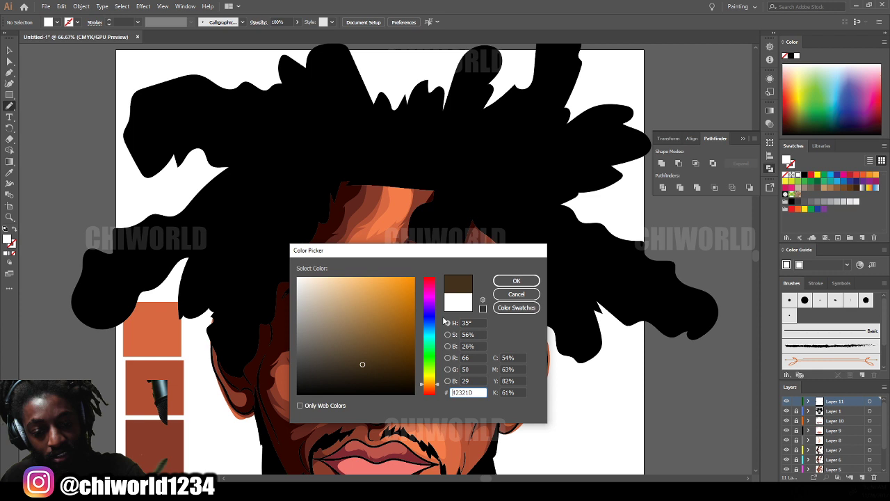
pyautogui.click(516, 280)
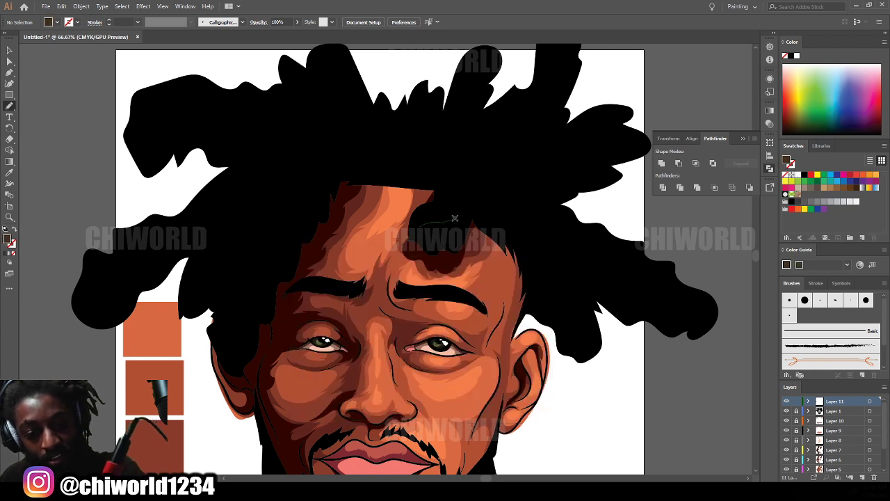
pyautogui.moveTo(459, 189)
pyautogui.mouseDown()
pyautogui.moveTo(466, 163)
pyautogui.moveTo(489, 152)
pyautogui.moveTo(456, 143)
pyautogui.moveTo(443, 155)
pyautogui.moveTo(438, 194)
pyautogui.moveTo(419, 222)
pyautogui.mouseUp()
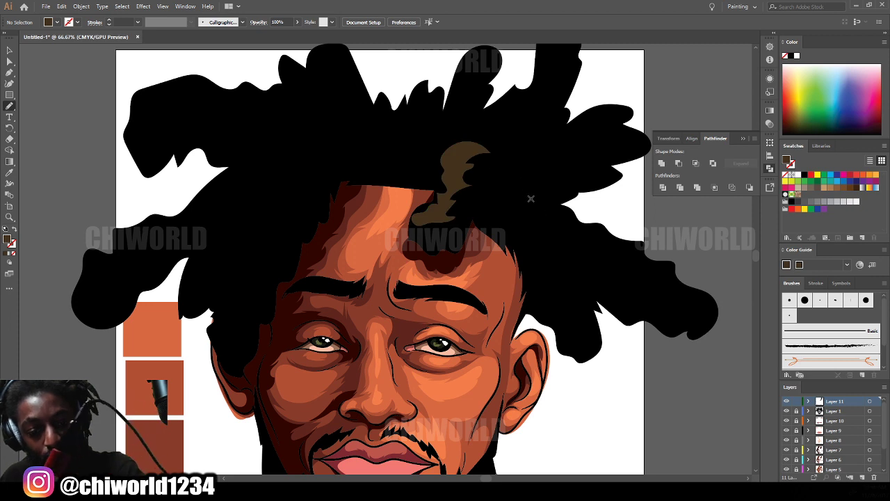
# Step: Draw jagged dark brown Pencil highlights along the dreadlocks on the right side of the head, from the lower locks to the upper ones
pyautogui.moveTo(531, 212)
pyautogui.mouseDown()
pyautogui.moveTo(582, 301)
pyautogui.moveTo(541, 215)
pyautogui.moveTo(507, 185)
pyautogui.moveTo(527, 209)
pyautogui.mouseUp()
pyautogui.moveTo(621, 259); pyautogui.dragTo(607, 238)
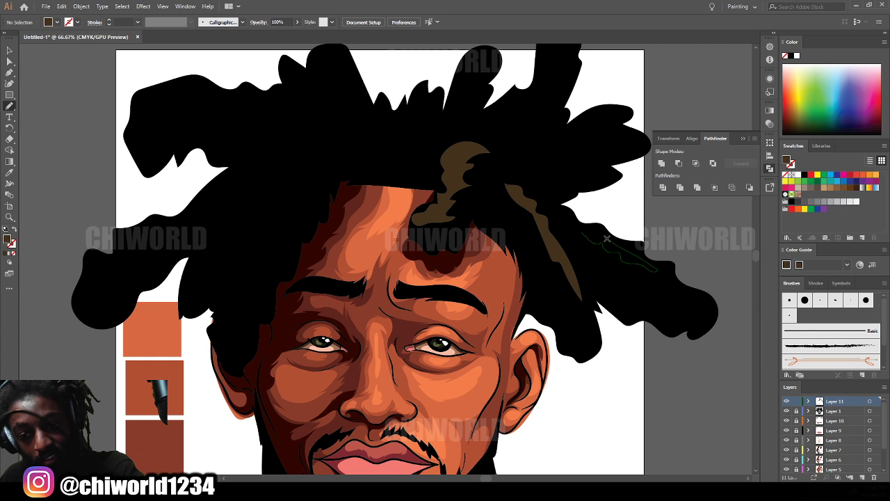
pyautogui.moveTo(567, 210)
pyautogui.mouseDown()
pyautogui.moveTo(575, 231)
pyautogui.moveTo(563, 203)
pyautogui.mouseUp()
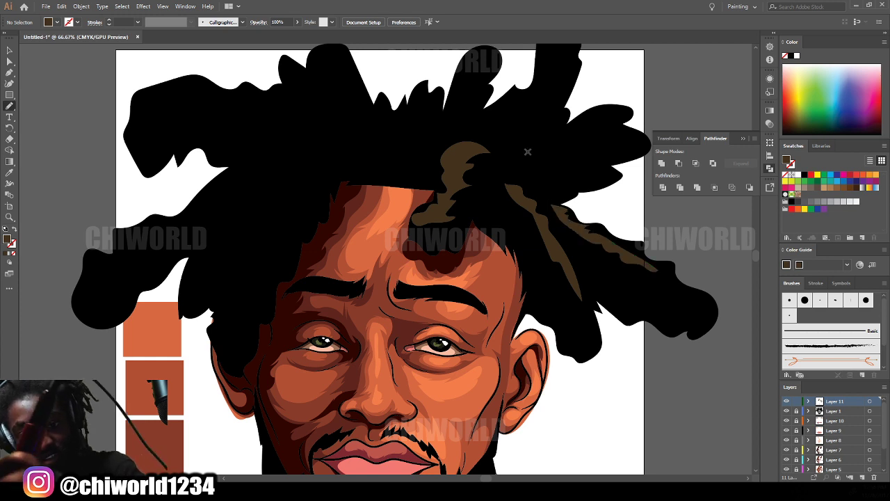
pyautogui.moveTo(528, 151)
pyautogui.mouseDown()
pyautogui.moveTo(550, 163)
pyautogui.moveTo(573, 155)
pyautogui.moveTo(598, 142)
pyautogui.moveTo(615, 113)
pyautogui.moveTo(509, 148)
pyautogui.moveTo(523, 175)
pyautogui.moveTo(556, 136)
pyautogui.moveTo(546, 107)
pyautogui.moveTo(527, 156)
pyautogui.moveTo(518, 157)
pyautogui.moveTo(518, 145)
pyautogui.moveTo(472, 179)
pyautogui.moveTo(506, 187)
pyautogui.moveTo(464, 153)
pyautogui.moveTo(472, 123)
pyautogui.moveTo(446, 179)
pyautogui.mouseUp()
pyautogui.scroll(3, 514, 174)
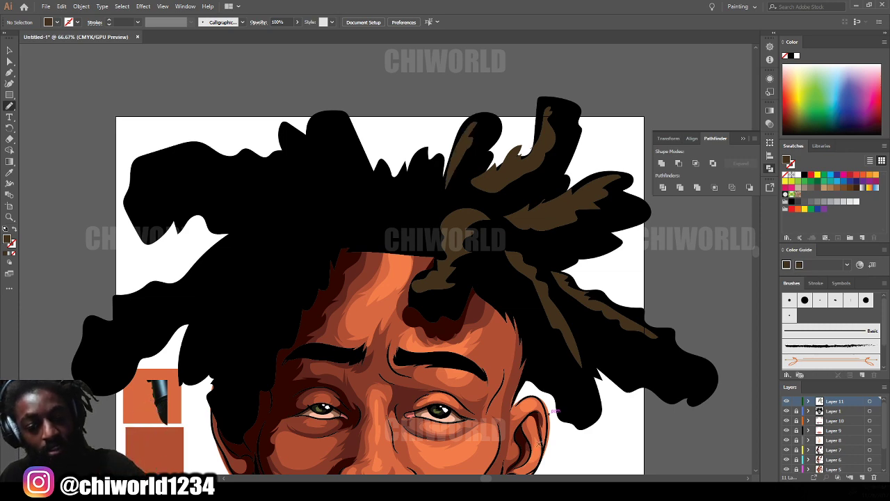
# Step: Draw narrow dark brown Pencil highlights in the short spiky tufts above the forehead
pyautogui.scroll(-3, 605, 452)
pyautogui.scroll(3, 612, 422)
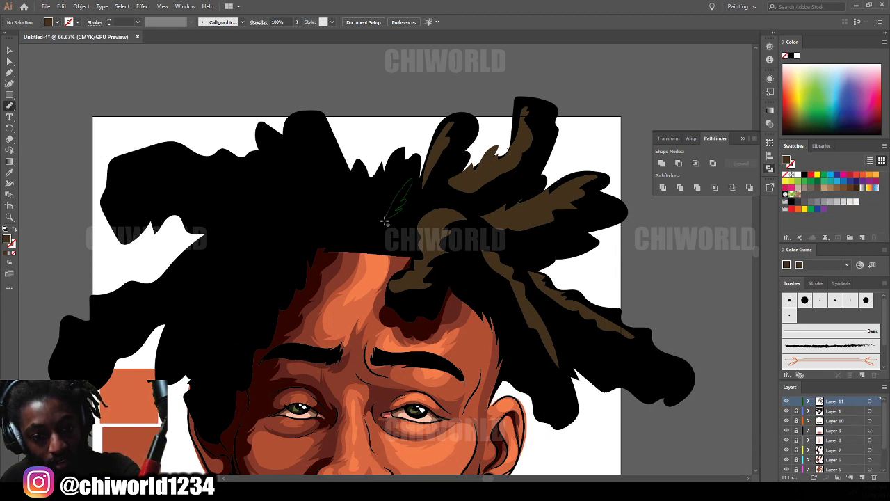
pyautogui.moveTo(366, 223)
pyautogui.mouseDown()
pyautogui.moveTo(384, 195)
pyautogui.moveTo(377, 167)
pyautogui.moveTo(364, 209)
pyautogui.moveTo(352, 210)
pyautogui.mouseUp()
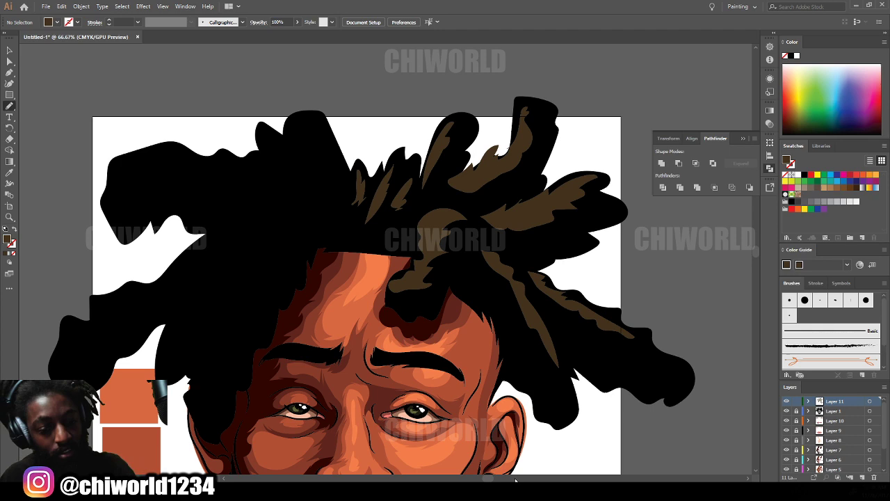
# Step: Using the Paintbrush with a 1 pt dark brown stroke and no fill, paint fine strands along the top hairline and left dreadlocks
pyautogui.hotkey('ctrl', '-')
pyautogui.hotkey('ctrl', '-')
pyautogui.hotkey('ctrl', '=')
pyautogui.hotkey('ctrl', '=')
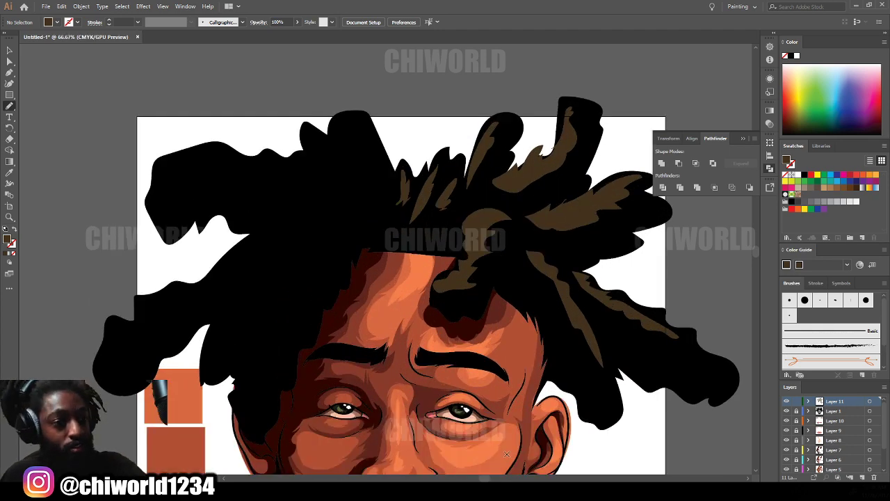
pyautogui.moveTo(9, 106); pyautogui.dragTo(31, 104)
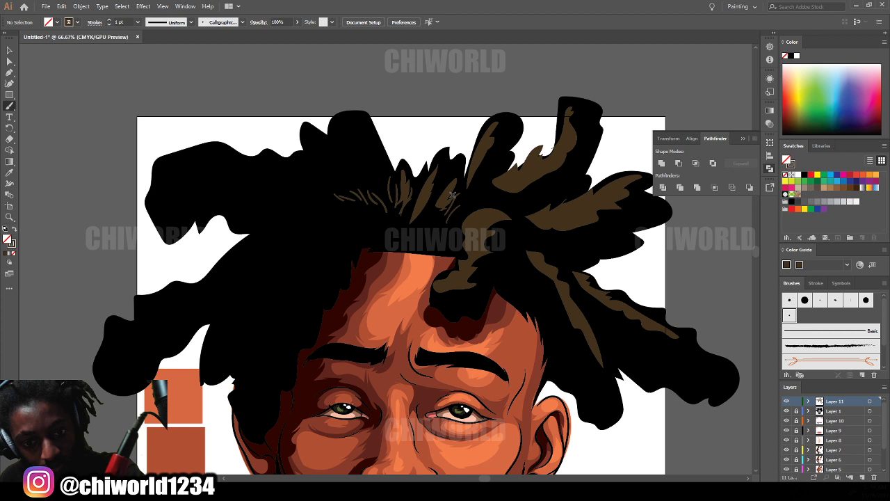
pyautogui.moveTo(338, 209)
pyautogui.mouseDown()
pyautogui.moveTo(287, 230)
pyautogui.moveTo(270, 264)
pyautogui.mouseUp()
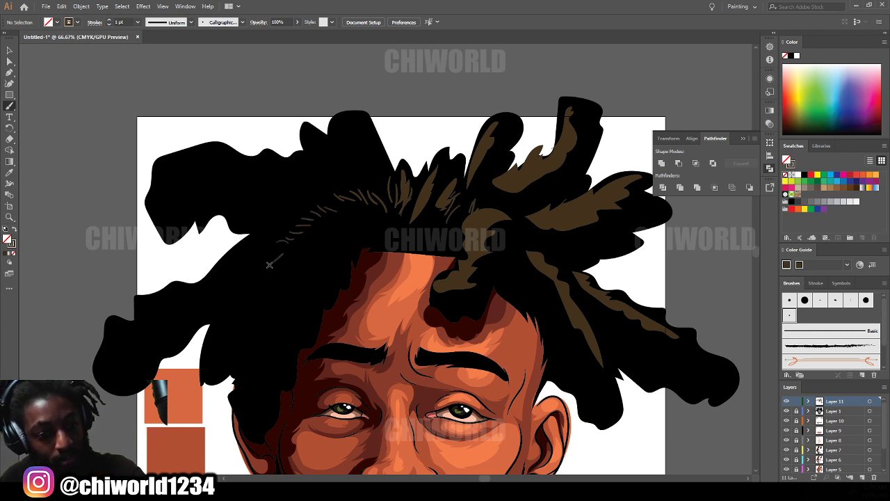
pyautogui.moveTo(243, 367)
pyautogui.mouseDown()
pyautogui.moveTo(238, 356)
pyautogui.moveTo(263, 300)
pyautogui.moveTo(220, 304)
pyautogui.moveTo(250, 253)
pyautogui.mouseUp()
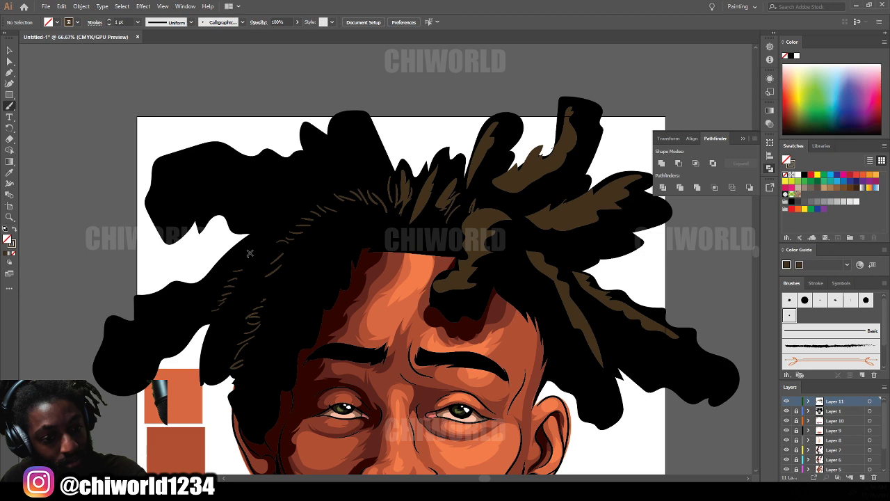
pyautogui.moveTo(333, 168); pyautogui.dragTo(300, 161)
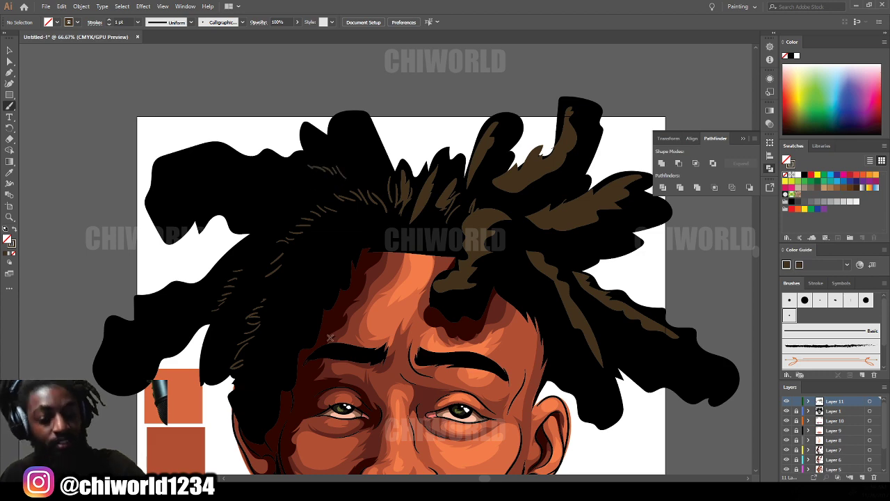
# Step: Paint short, fine dark brown strands in the hair above the right ear and beside the lower-right dreadlock highlight
pyautogui.scroll(-3, 460, 363)
pyautogui.scroll(4, 487, 331)
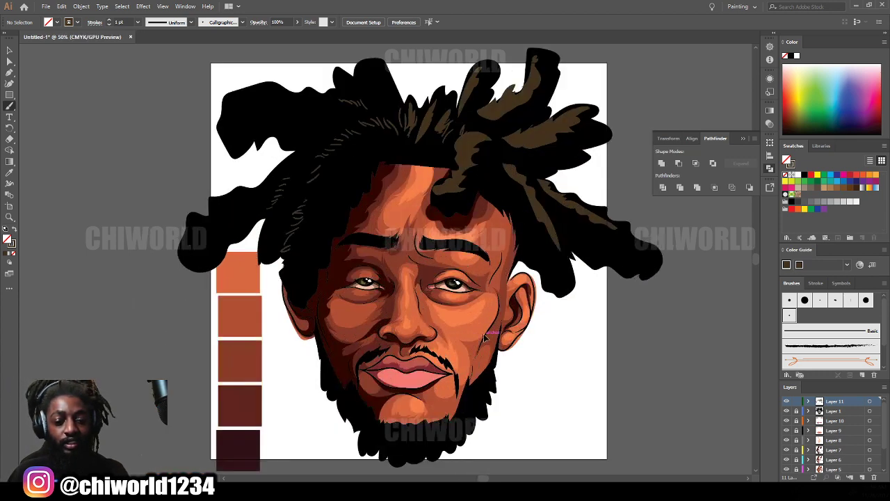
pyautogui.scroll(1, 488, 332)
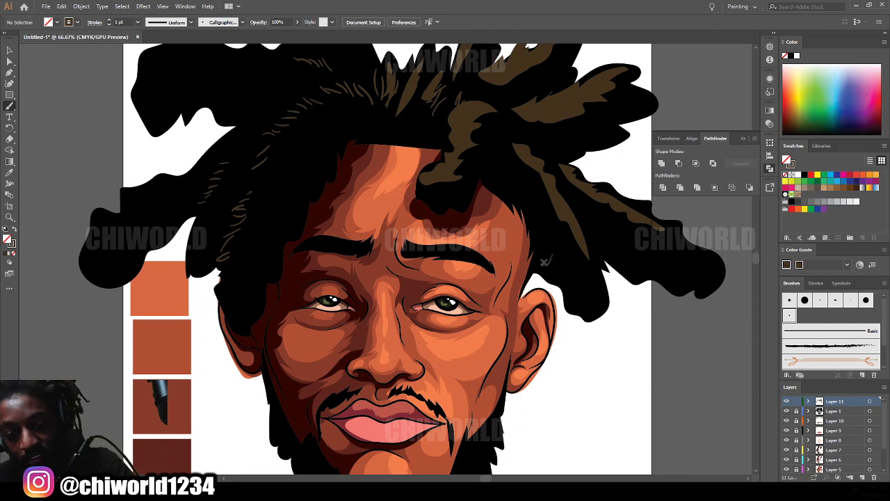
pyautogui.moveTo(545, 262); pyautogui.dragTo(545, 243)
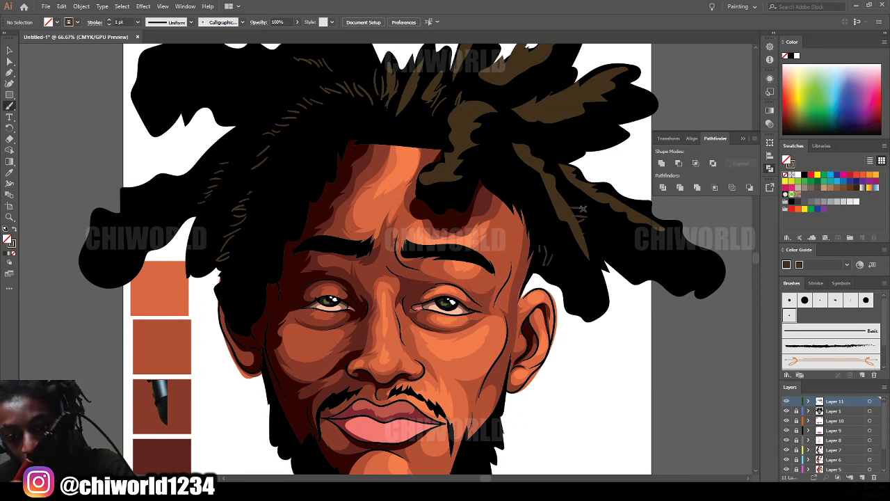
# Step: Paint fine dark brown hair strands along the beard and across the inner parts of both eyebrows
pyautogui.scroll(-4, 525, 182)
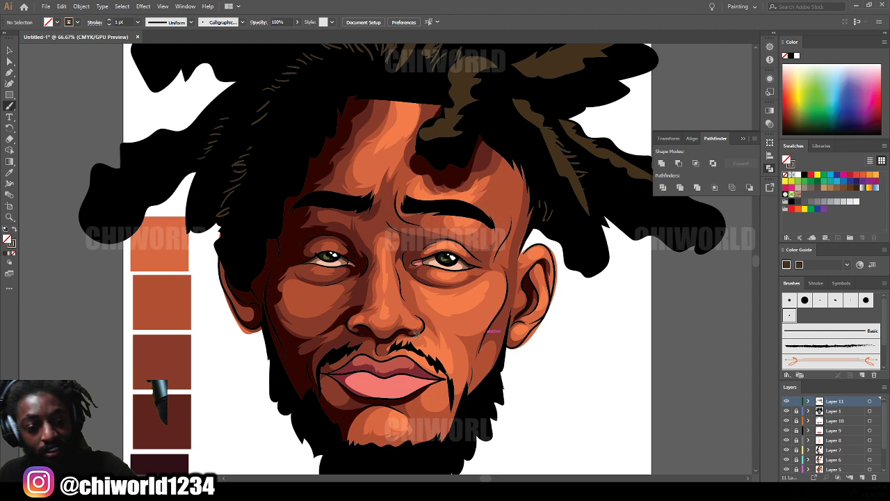
pyautogui.moveTo(475, 393)
pyautogui.mouseDown()
pyautogui.moveTo(419, 439)
pyautogui.moveTo(392, 438)
pyautogui.moveTo(400, 420)
pyautogui.moveTo(369, 447)
pyautogui.moveTo(336, 432)
pyautogui.moveTo(332, 411)
pyautogui.mouseUp()
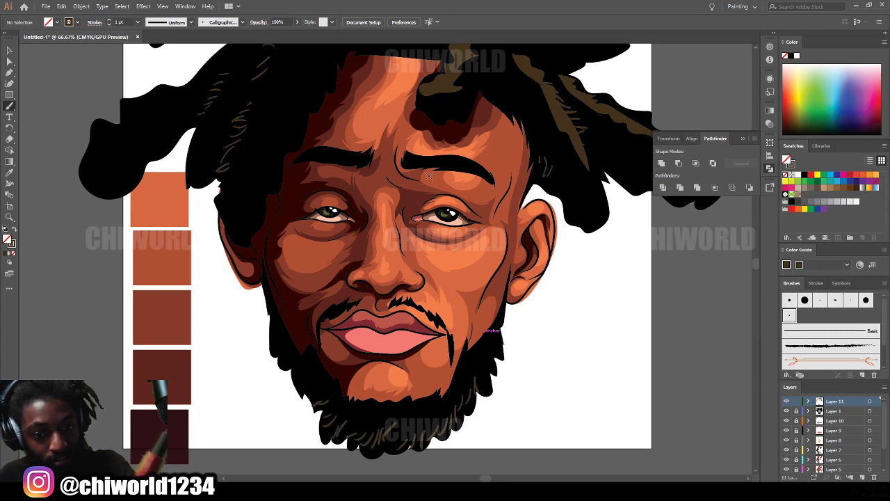
pyautogui.moveTo(446, 157); pyautogui.dragTo(413, 157)
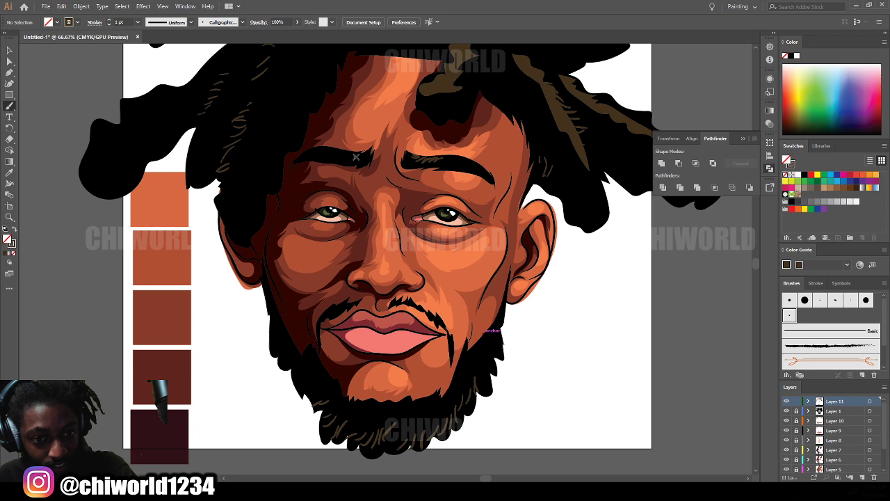
pyautogui.moveTo(356, 157)
pyautogui.mouseDown()
pyautogui.moveTo(364, 153)
pyautogui.moveTo(337, 151)
pyautogui.mouseUp()
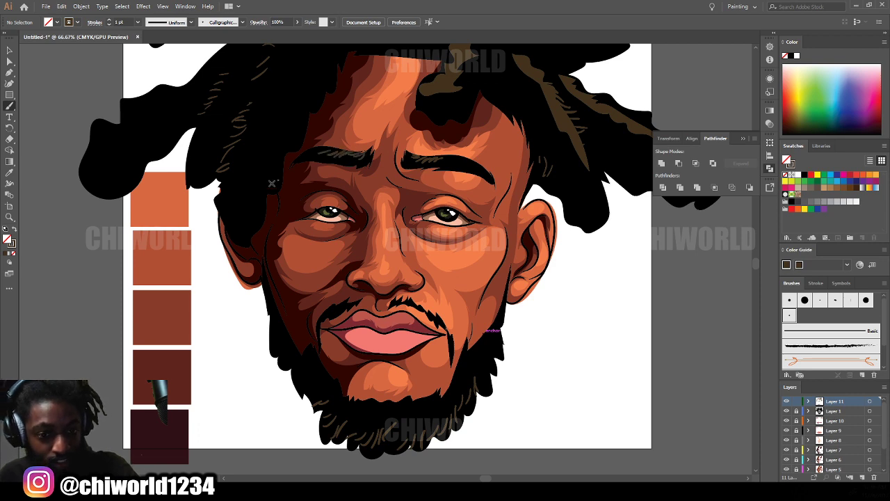
# Step: Examine the whole portrait, checking the iris detail and the hair, eyebrow and beard strands
pyautogui.scroll(5, 272, 183)
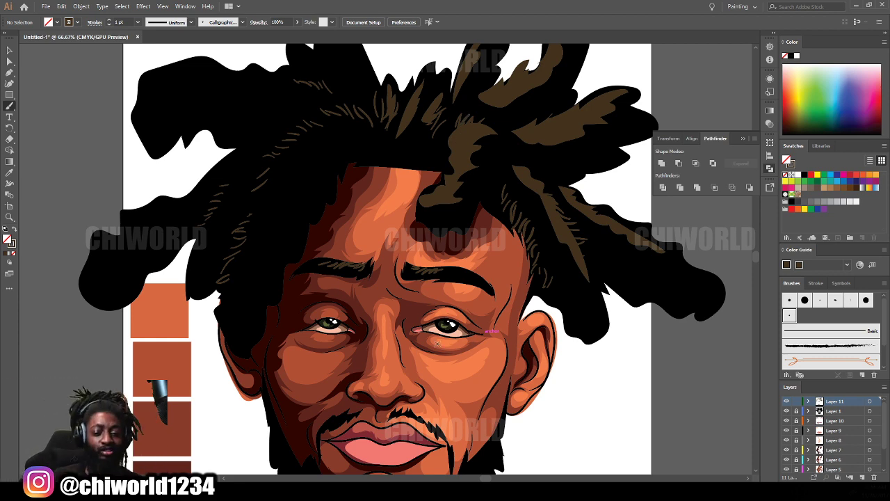
pyautogui.hotkey('ctrl', '-')
pyautogui.hotkey('ctrl', '-')
pyautogui.hotkey('ctrl', '-')
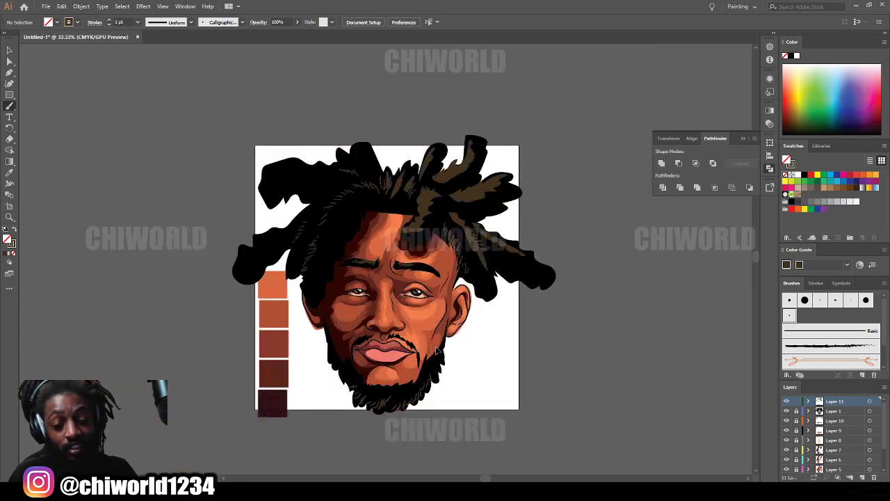
pyautogui.hotkey('ctrl', '+')
pyautogui.hotkey('ctrl', '+')
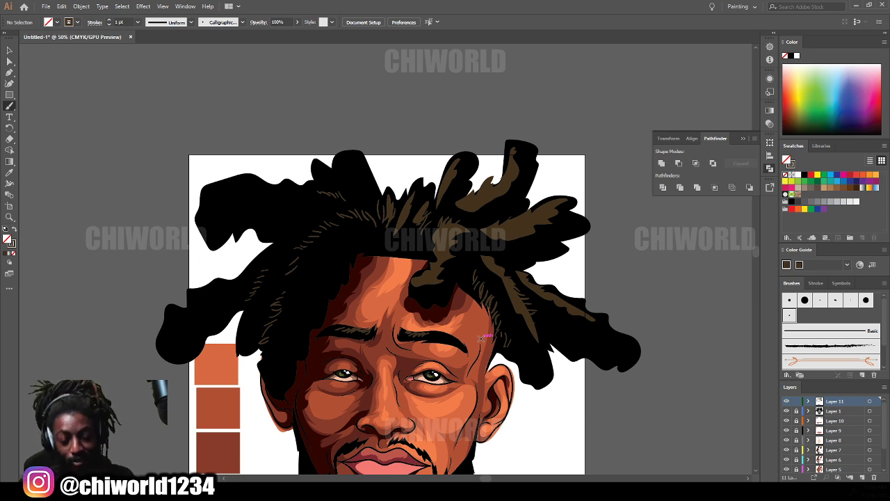
pyautogui.scroll(-3, 440, 379)
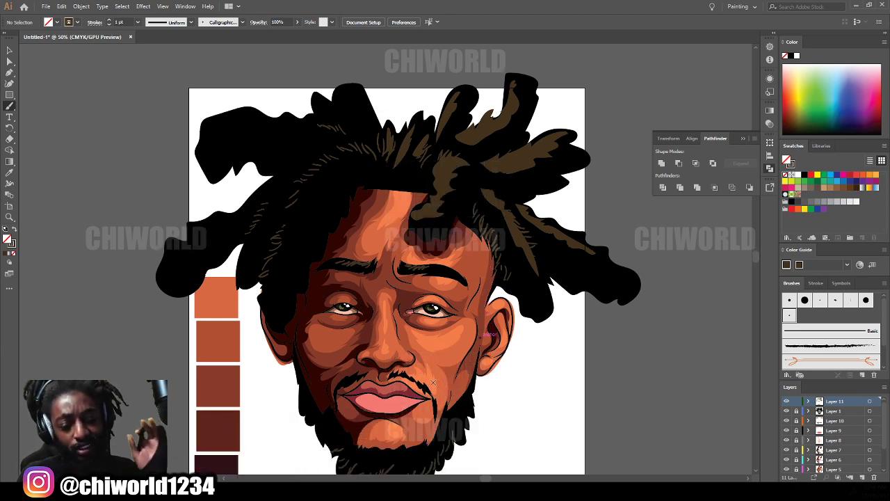
pyautogui.scroll(-1, 433, 383)
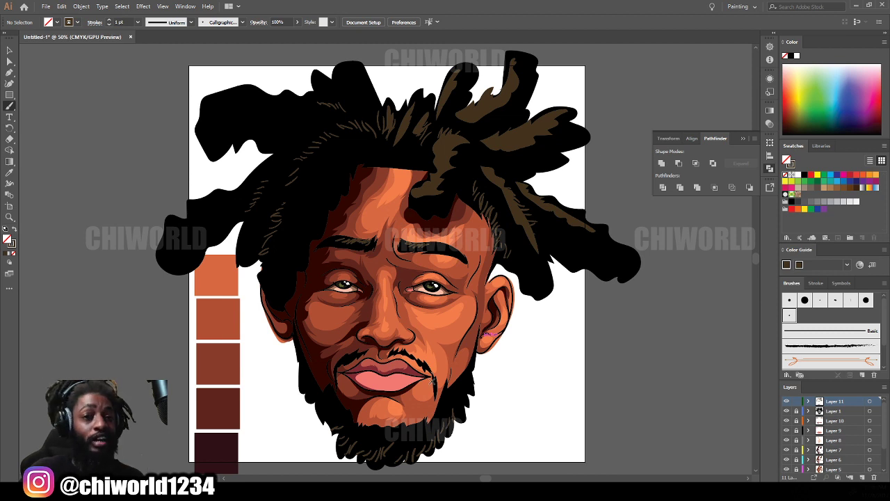